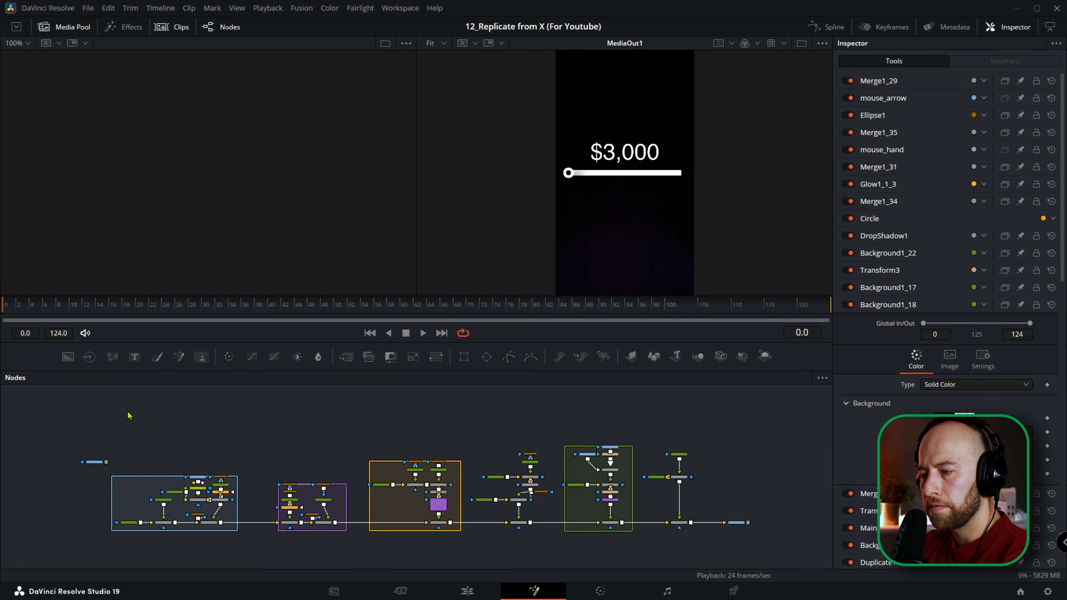
Add a Fusion Composition to the Edit timeline and place it on track V2 at 01:00:18:00, after the existing clips.
{"action": "left_click", "coordinate": [587, 501]}
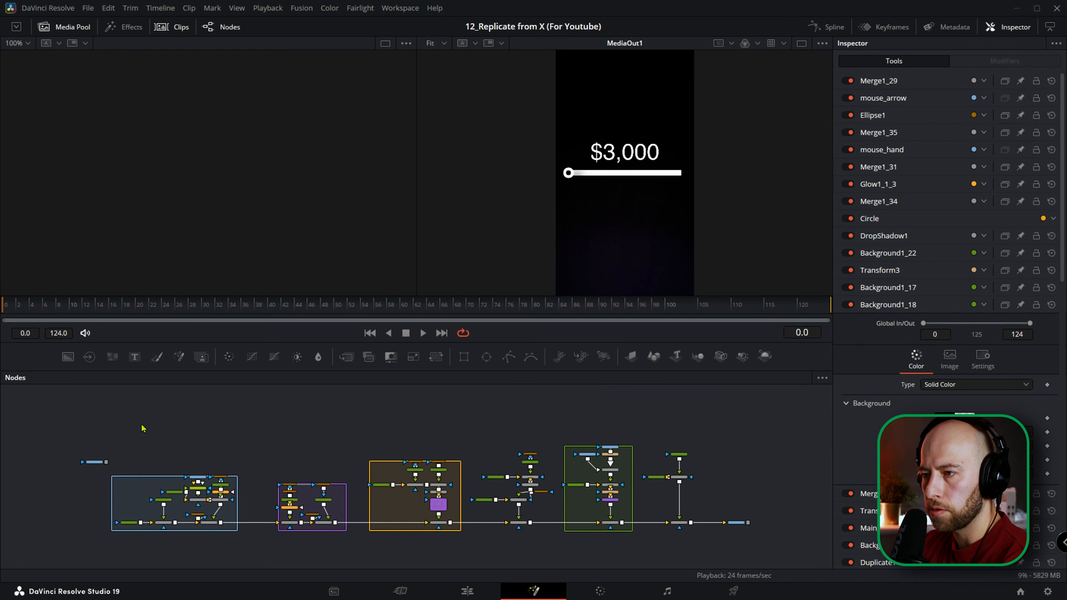
{"action": "left_click", "coordinate": [496, 590]}
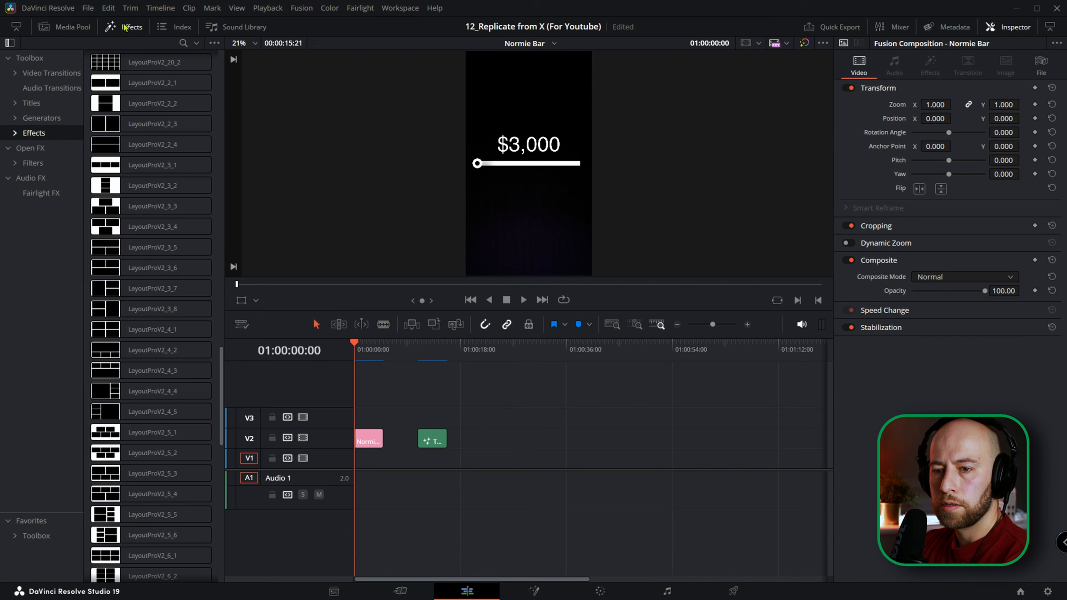
{"action": "left_click", "coordinate": [28, 524]}
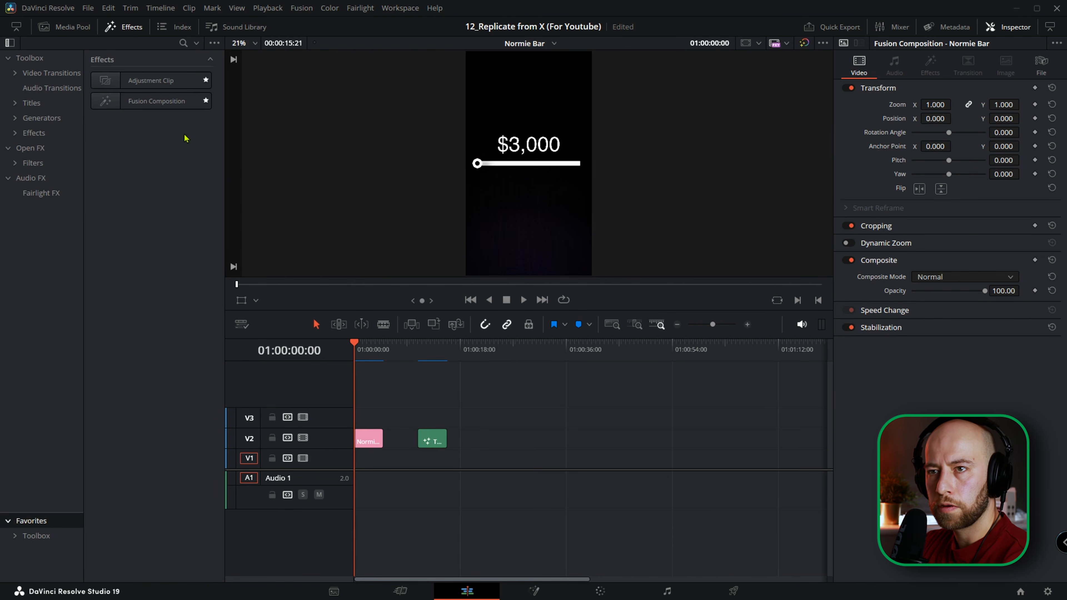
{"action": "left_click", "coordinate": [150, 103]}
{"action": "left_click_drag", "start_coordinate": [149, 104], "coordinate": [368, 419]}
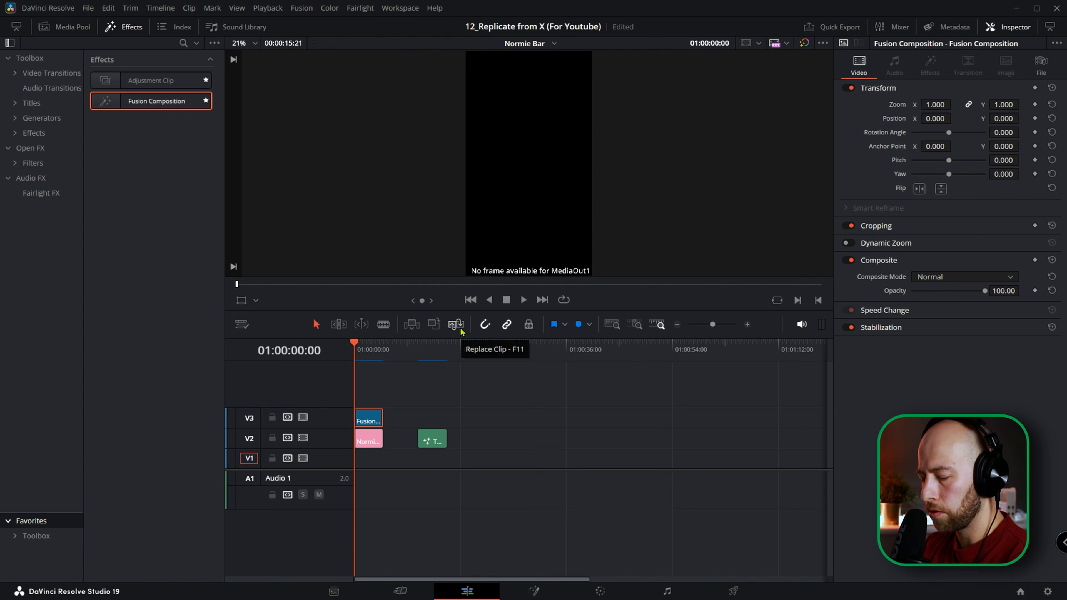
{"action": "key", "text": "space"}
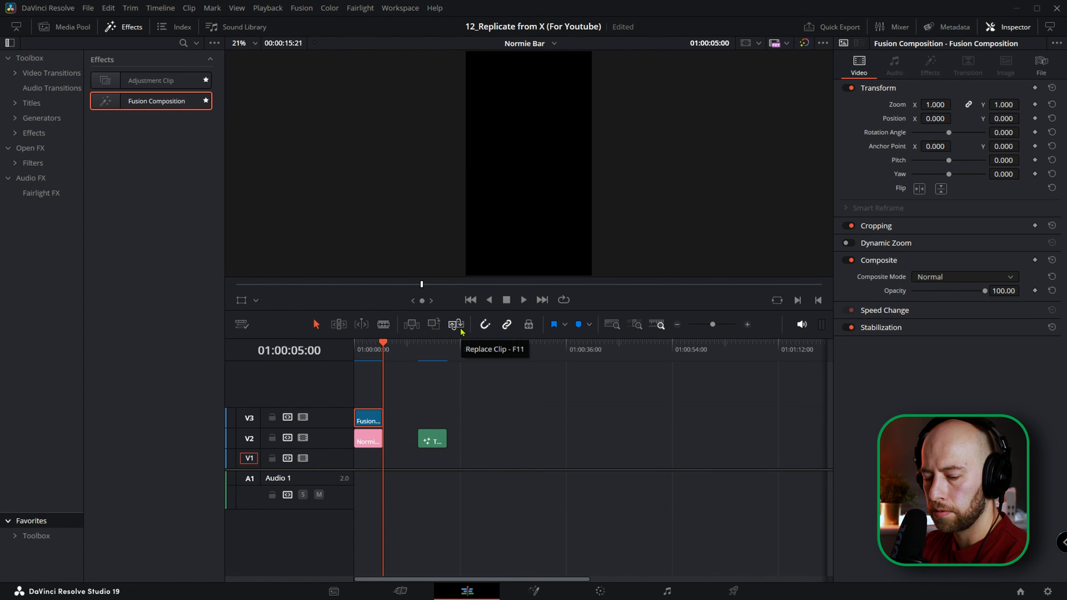
{"action": "left_click_drag", "start_coordinate": [367, 421], "coordinate": [474, 444]}
{"action": "left_click", "coordinate": [458, 358]}
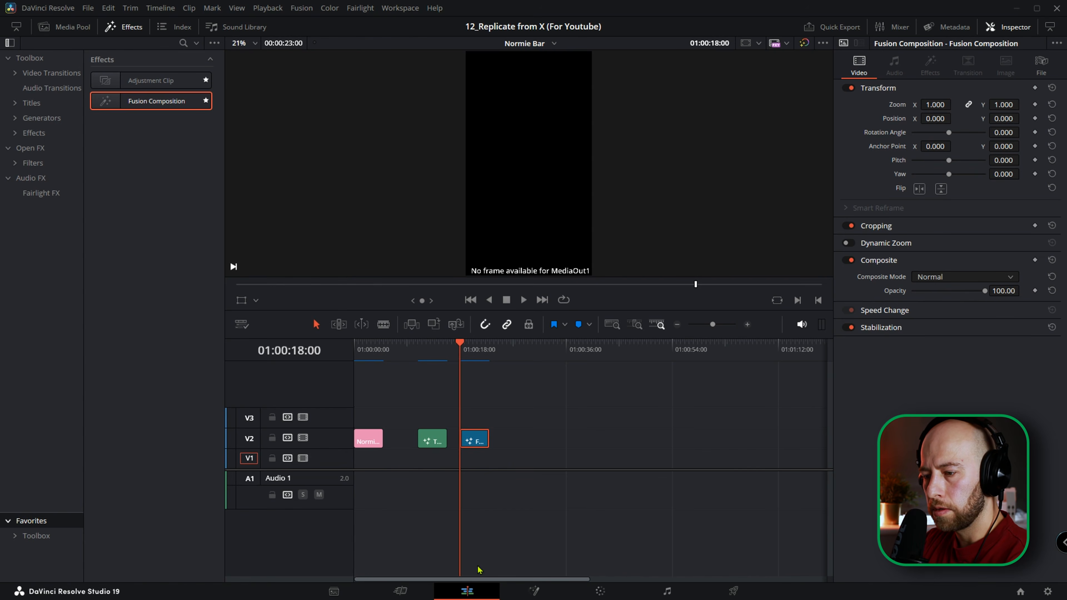
Open the new composition in Fusion and feed a Background node with alpha 0 into MediaOut1.
{"action": "left_click", "coordinate": [534, 591]}
{"action": "left_click_drag", "start_coordinate": [488, 502], "coordinate": [715, 535]}
{"action": "left_click_drag", "start_coordinate": [70, 361], "coordinate": [561, 481]}
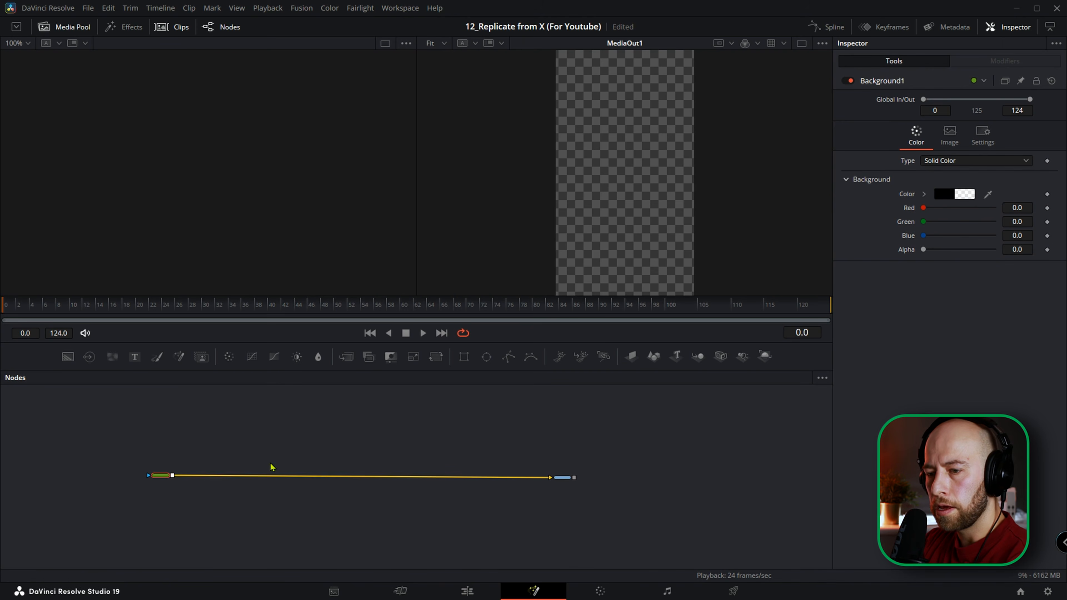
{"action": "mouse_move", "coordinate": [926, 254]}
{"action": "left_mouse_down"}
{"action": "mouse_move", "coordinate": [988, 250]}
{"action": "mouse_move", "coordinate": [926, 254]}
{"action": "left_mouse_up"}
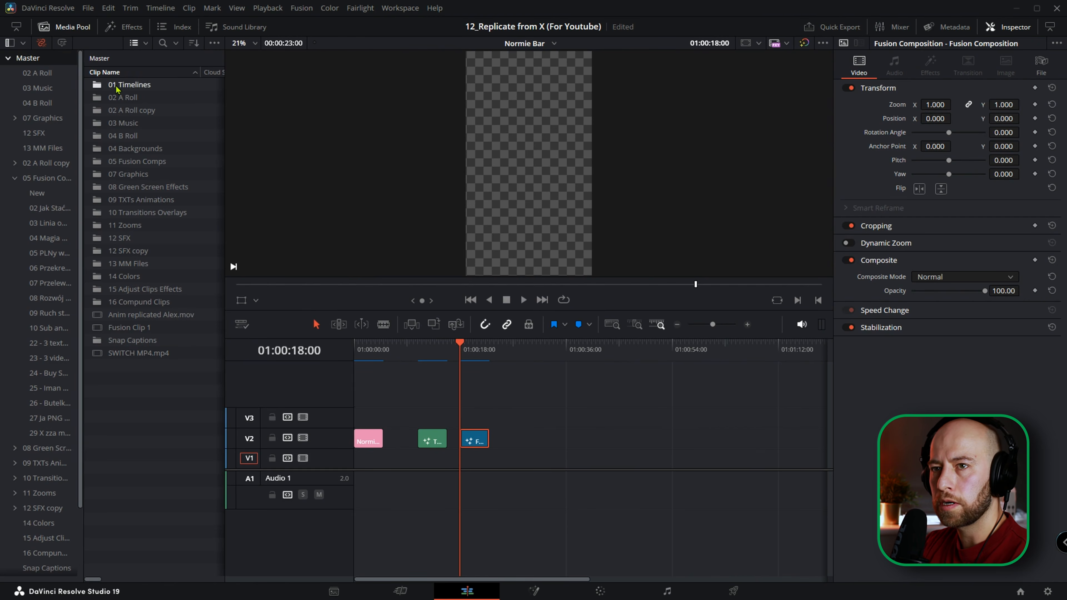
Check the resolution and format in the Normie Bar timeline's settings.
{"action": "double_click", "coordinate": [111, 84]}
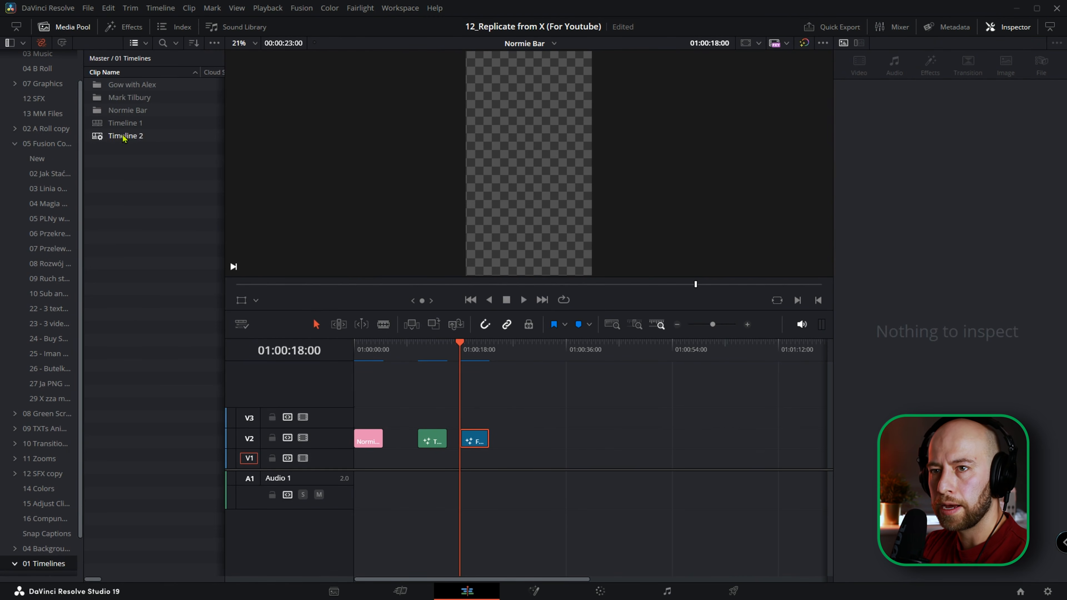
{"action": "left_click", "coordinate": [128, 112]}
{"action": "double_click", "coordinate": [128, 115]}
{"action": "left_click", "coordinate": [121, 85]}
{"action": "right_click", "coordinate": [121, 84]}
{"action": "mouse_move", "coordinate": [139, 91]}
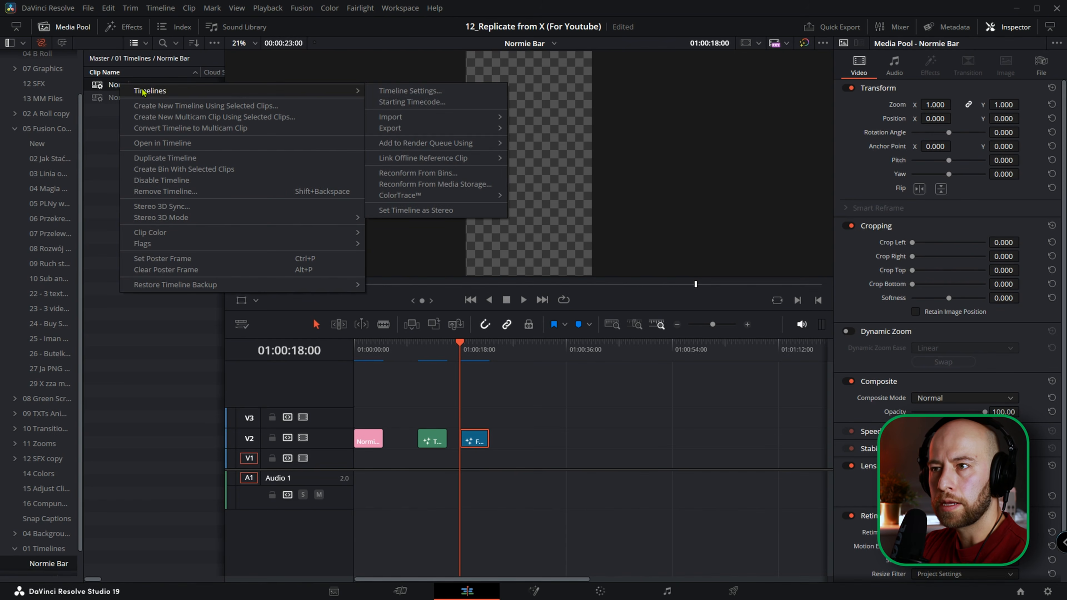
{"action": "left_click", "coordinate": [396, 91]}
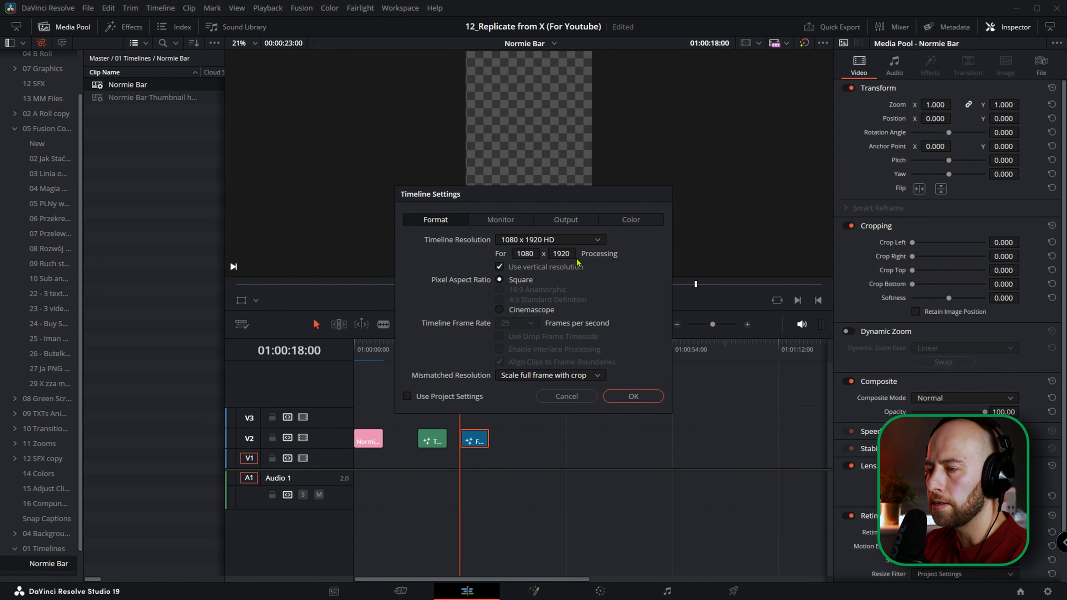
{"action": "left_click", "coordinate": [633, 396]}
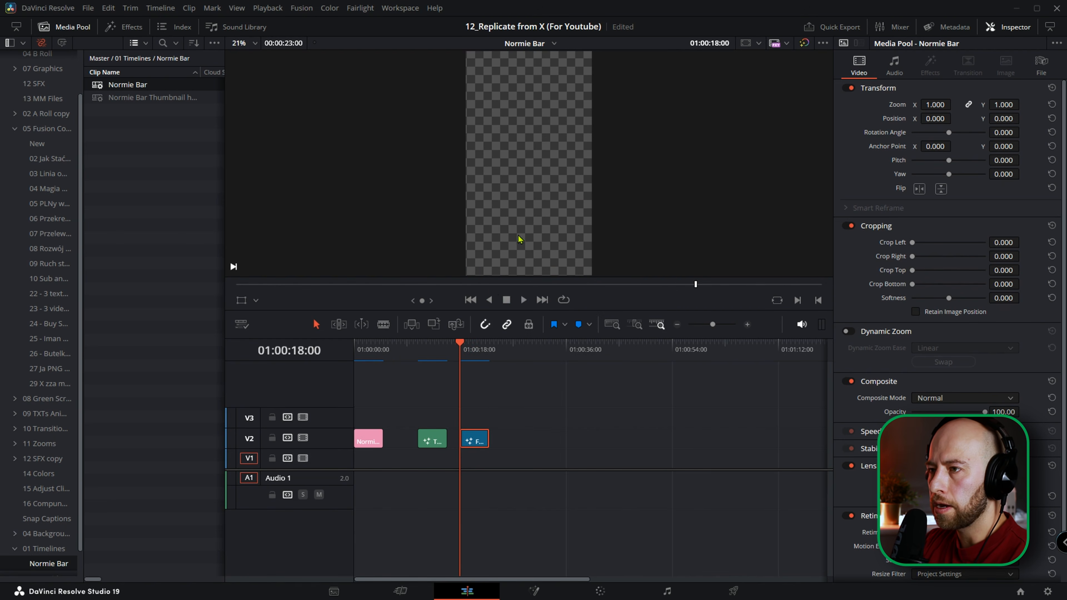
Reopen the composition in Fusion, merge the Normie_Reference clip over its own Background and show it in a viewer for comparison.
{"action": "left_click_drag", "start_coordinate": [471, 353], "coordinate": [469, 353]}
{"action": "left_click", "coordinate": [534, 592]}
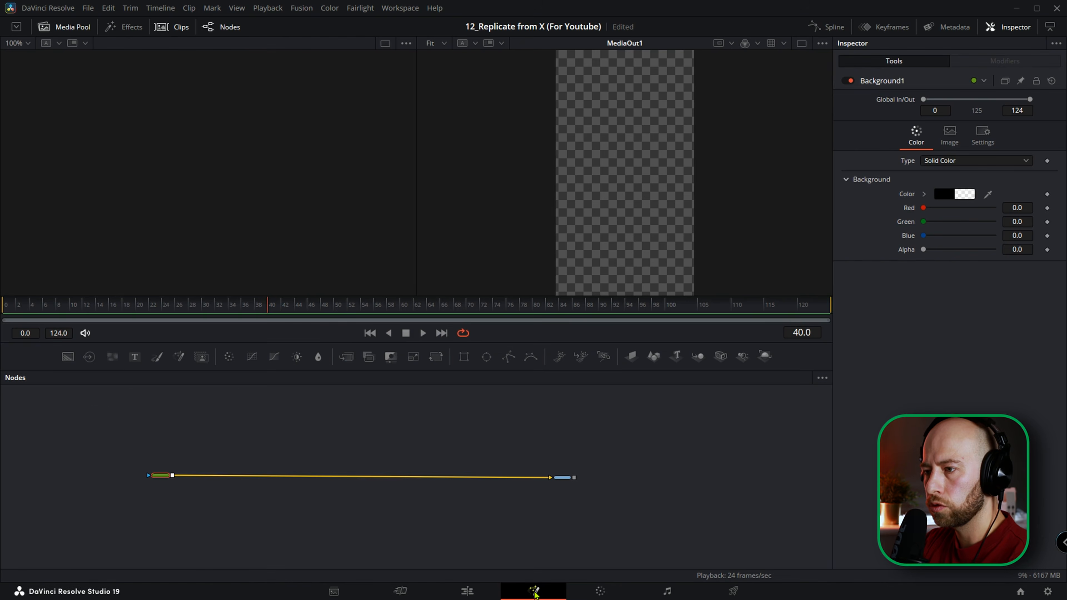
{"action": "left_click", "coordinate": [69, 27]}
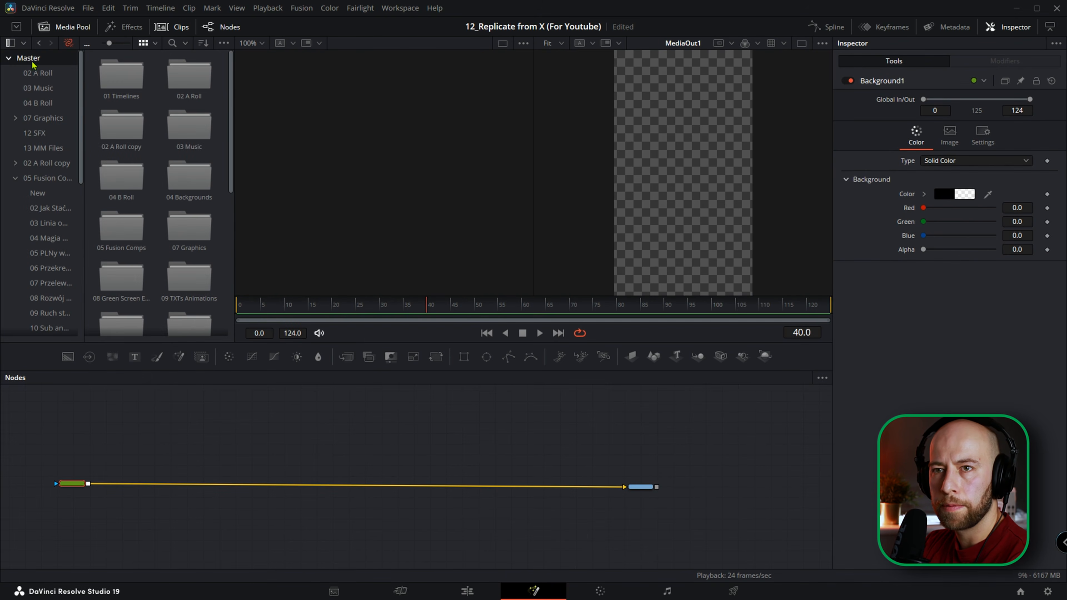
{"action": "left_click", "coordinate": [38, 72]}
{"action": "left_click_drag", "start_coordinate": [115, 231], "coordinate": [664, 469]}
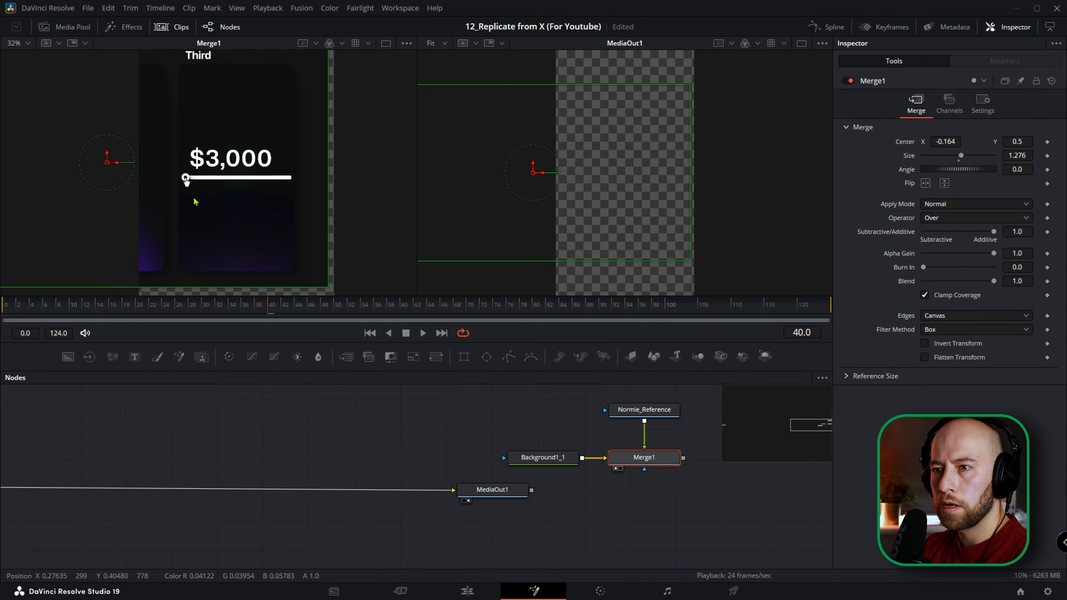
{"action": "scroll", "coordinate": [229, 226], "scroll_direction": "up", "scroll_amount": 5}
{"action": "scroll", "coordinate": [233, 189], "scroll_direction": "down", "scroll_amount": 3}
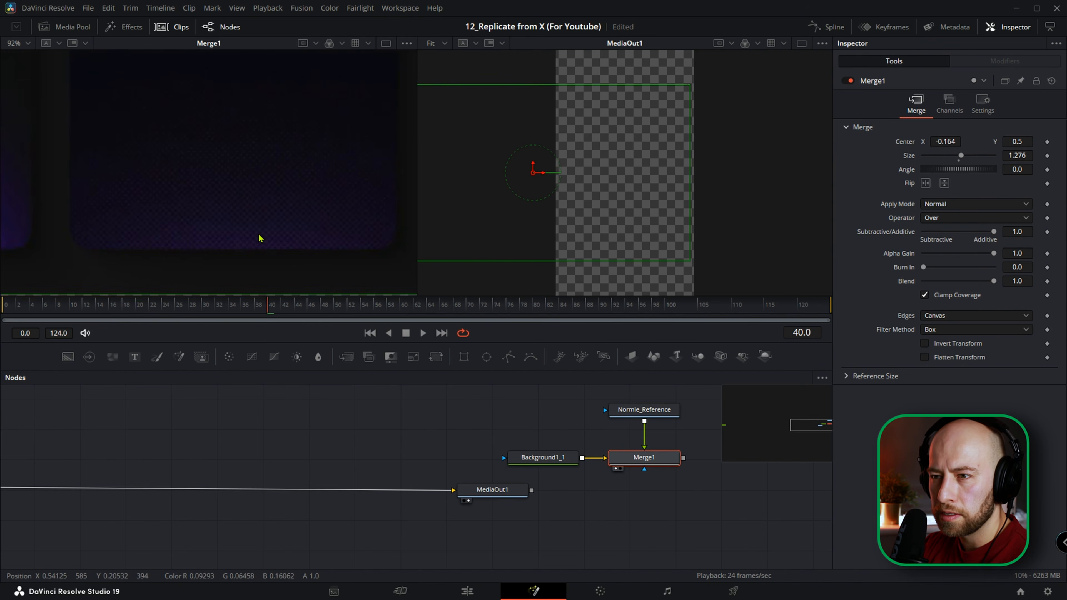
{"action": "scroll", "coordinate": [270, 212], "scroll_direction": "down", "scroll_amount": 2}
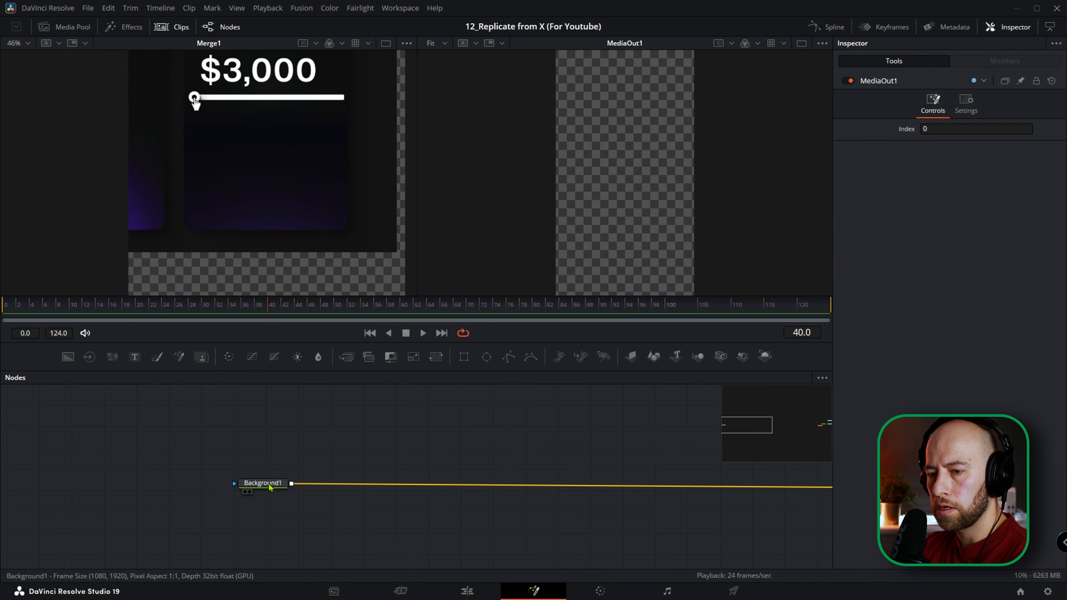
Add a second Background node and merge it over the transparent Background1 in the main chain.
{"action": "left_click", "coordinate": [270, 487]}
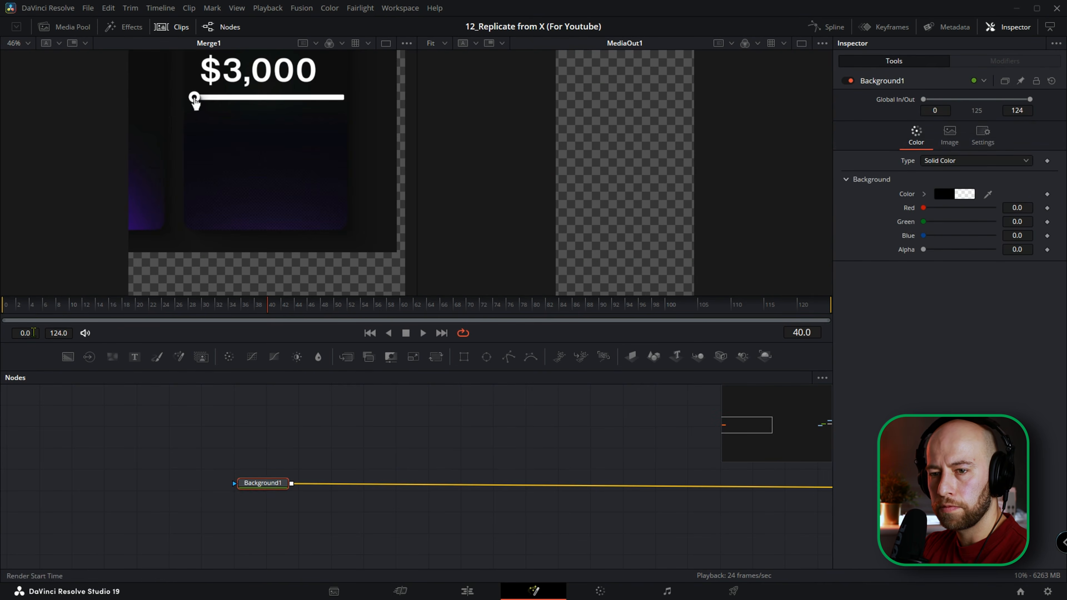
{"action": "left_click", "coordinate": [67, 357]}
{"action": "left_click_drag", "start_coordinate": [275, 506], "coordinate": [351, 429]}
{"action": "left_click_drag", "start_coordinate": [340, 510], "coordinate": [350, 491]}
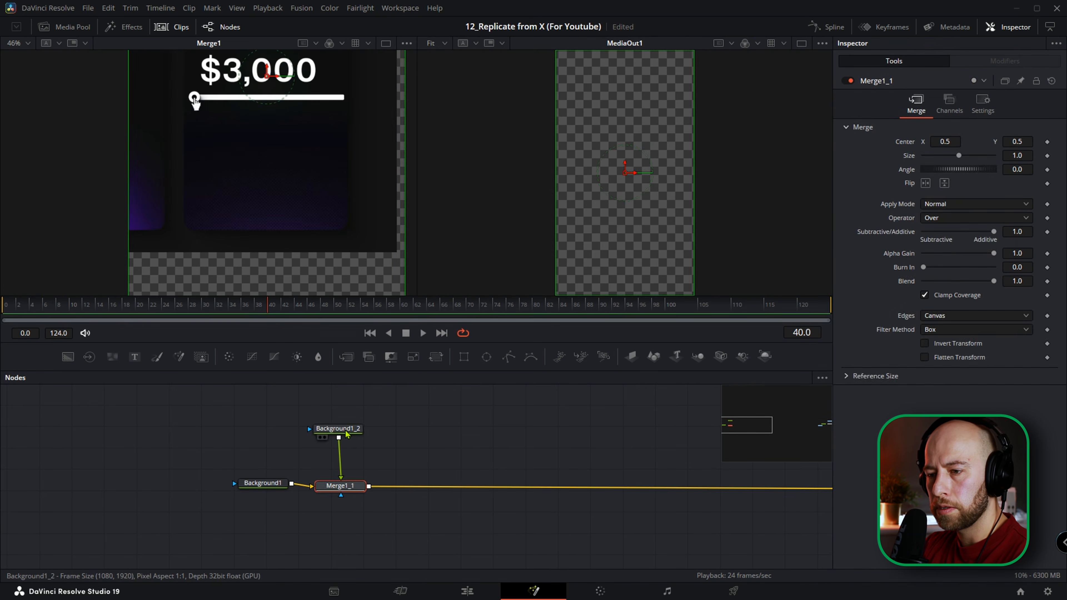
Set the second Background's alpha to 1.0 and rename the node Black_Background.
{"action": "left_click", "coordinate": [344, 429]}
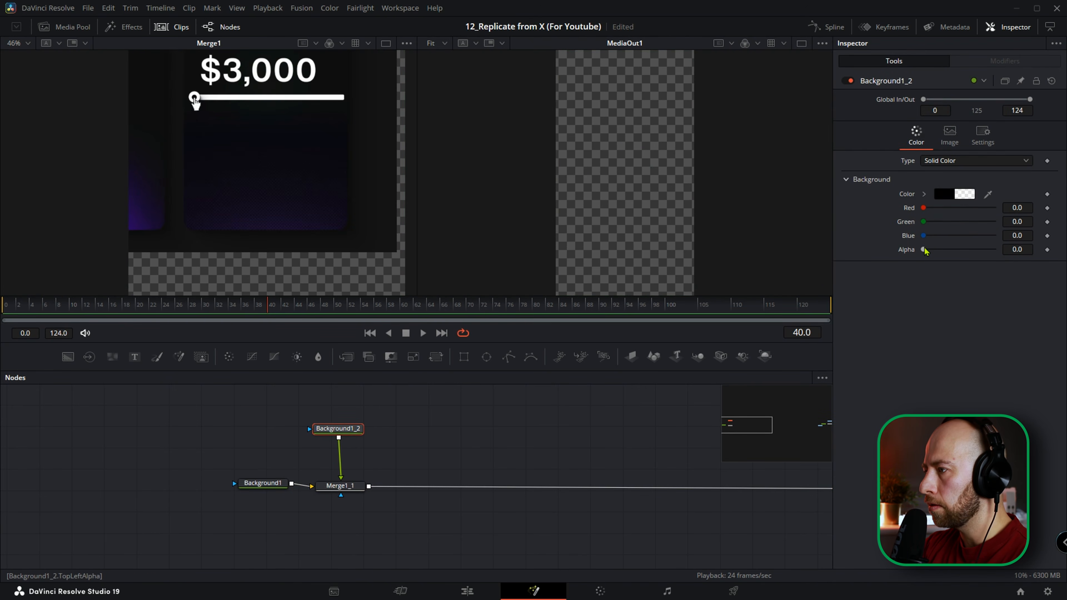
{"action": "left_click_drag", "start_coordinate": [925, 251], "coordinate": [995, 251]}
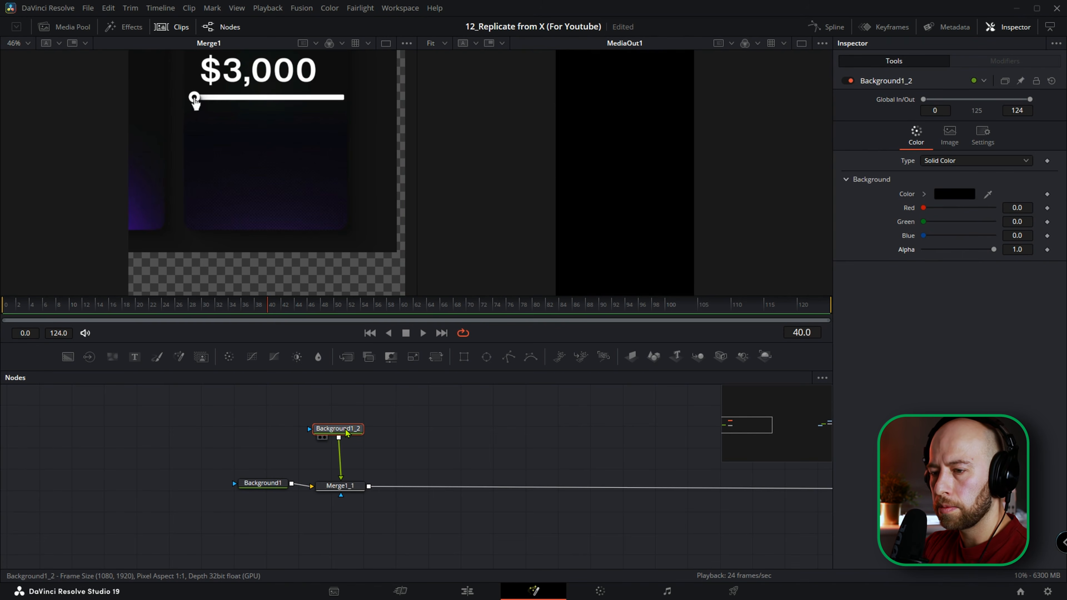
{"action": "key", "text": "F2"}
{"action": "type", "text": "Black_Background"}
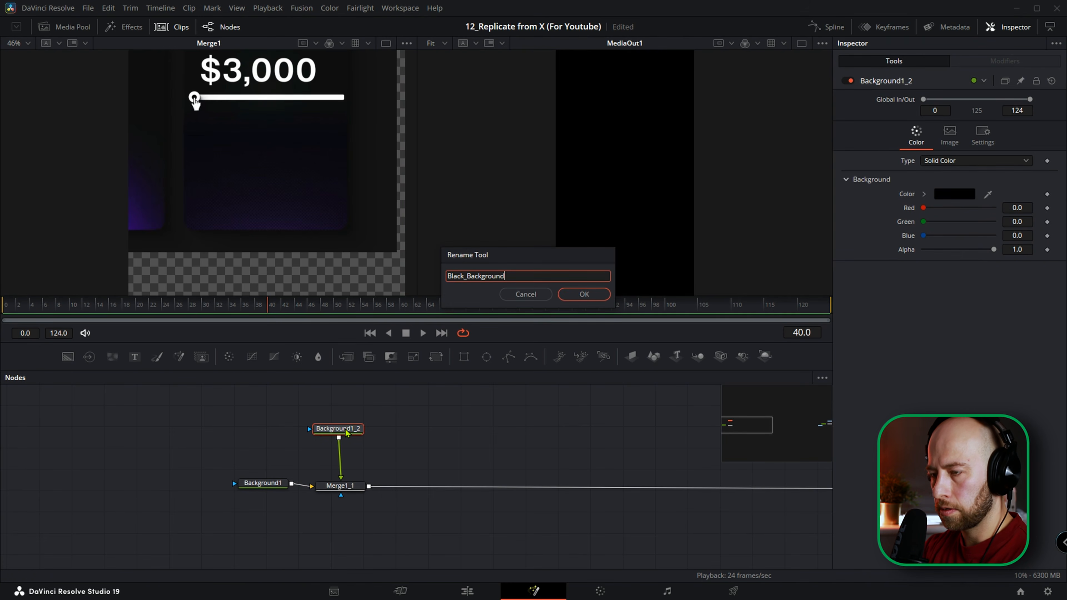
{"action": "key", "text": "Return"}
Add another Background node, bring in the green fabric JPG from the media pool and rename its node texture.
{"action": "left_click_drag", "start_coordinate": [68, 357], "coordinate": [272, 460]}
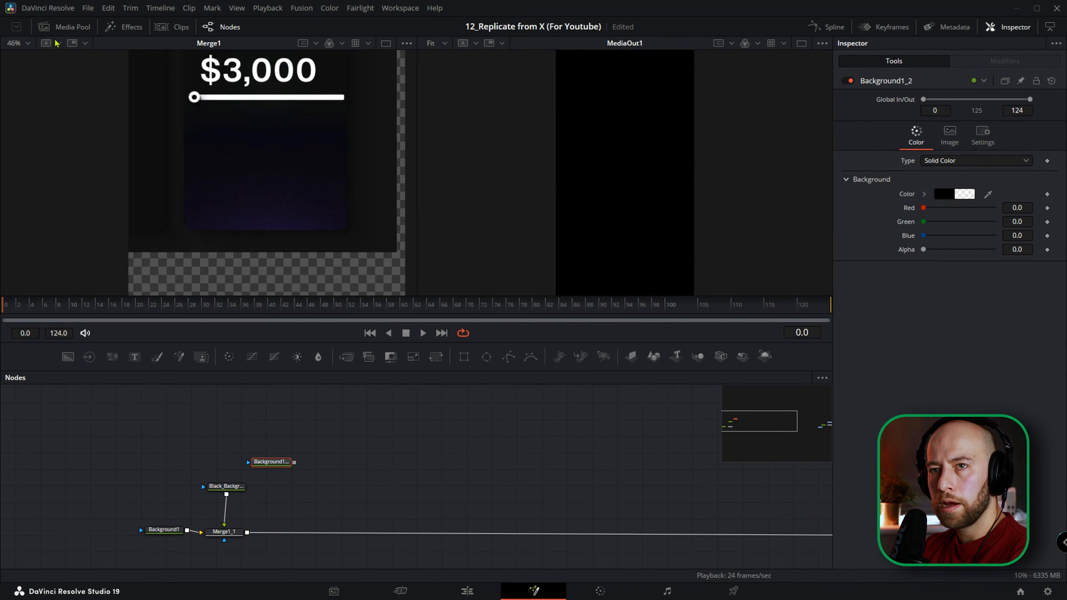
{"action": "left_click", "coordinate": [64, 27]}
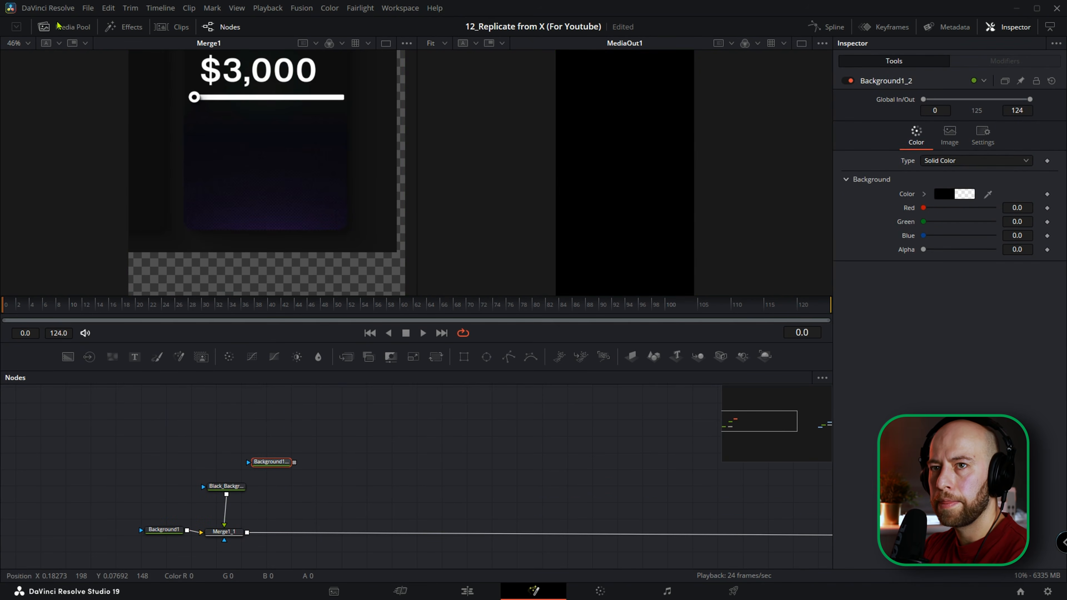
{"action": "left_click_drag", "start_coordinate": [123, 73], "coordinate": [691, 191]}
{"action": "left_click_drag", "start_coordinate": [366, 467], "coordinate": [345, 424]}
{"action": "key", "text": "F2"}
{"action": "type", "text": "tex"}
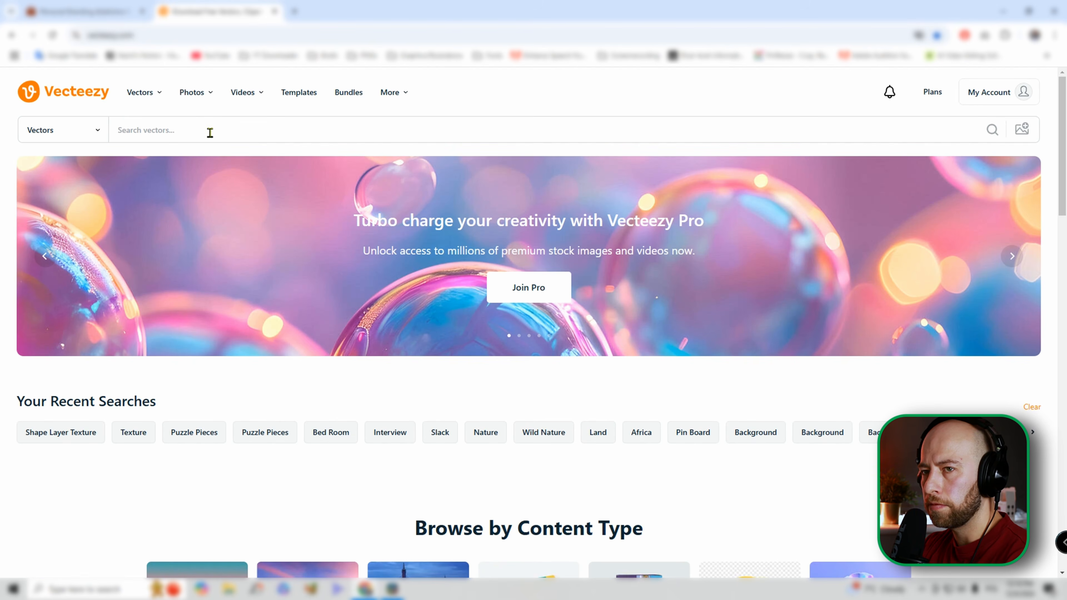
Switch to the Vecteezy website, search its vectors for "background texture" and browse the images.
{"action": "left_click", "coordinate": [190, 129]}
{"action": "type", "text": "text"}
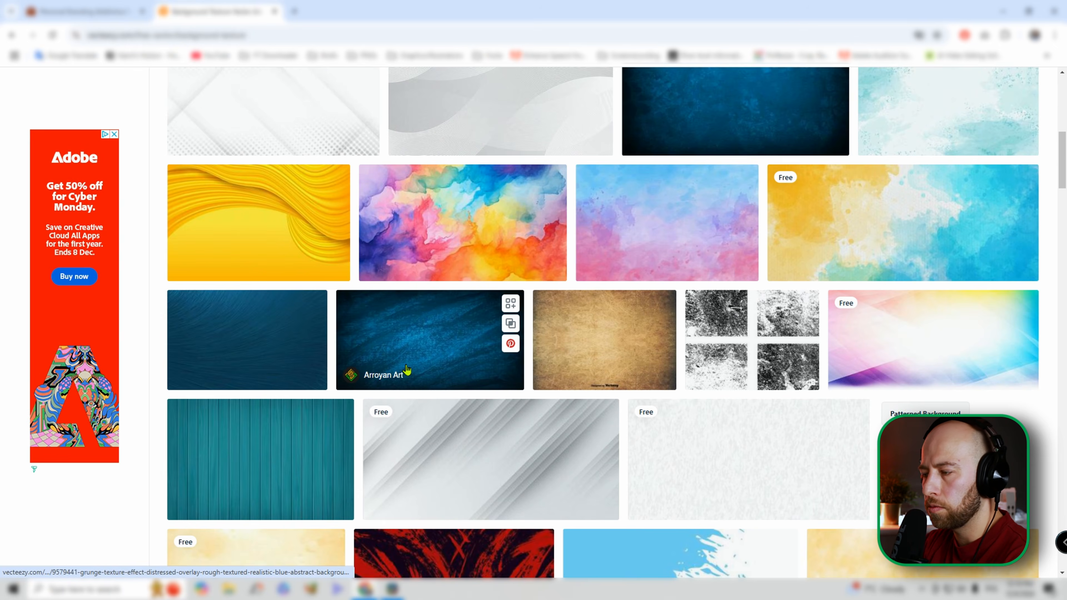
{"action": "scroll", "coordinate": [406, 369], "scroll_direction": "down", "scroll_amount": 2}
{"action": "scroll", "coordinate": [406, 369], "scroll_direction": "up", "scroll_amount": 10}
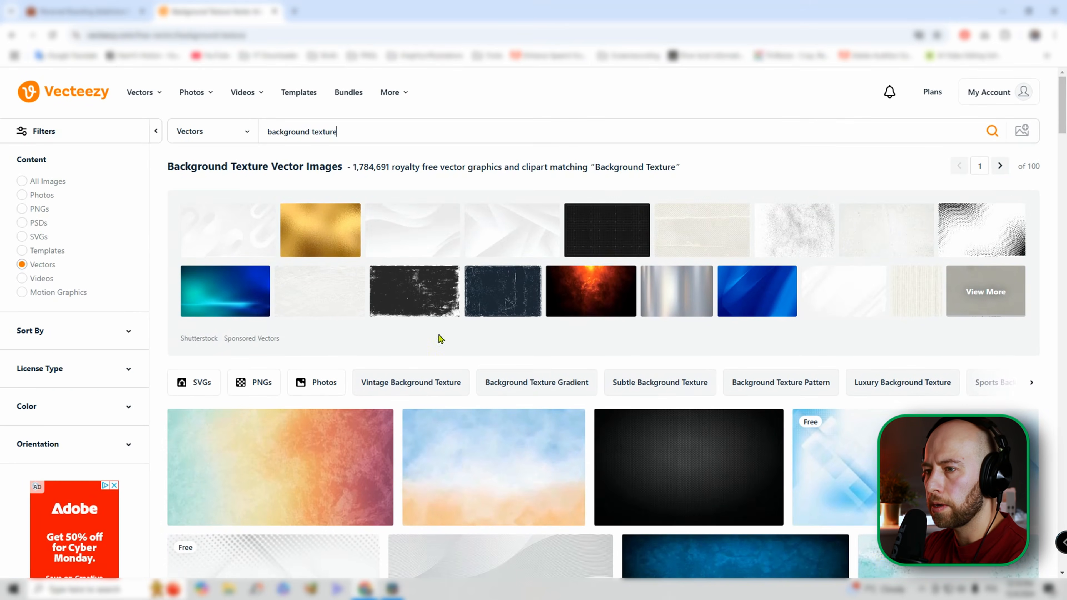
{"action": "scroll", "coordinate": [361, 361], "scroll_direction": "down", "scroll_amount": 2}
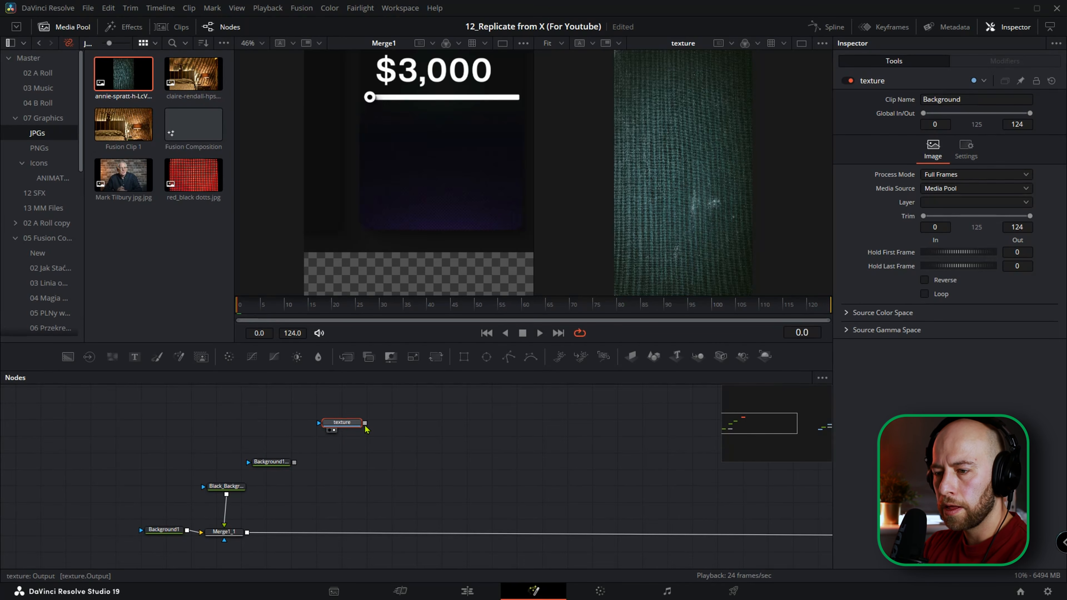
Back in DaVinci Resolve, merge the texture over the new Background and merge that branch into the main chain after Merge1_1.
{"action": "left_click_drag", "start_coordinate": [366, 425], "coordinate": [295, 462]}
{"action": "left_click_drag", "start_coordinate": [365, 462], "coordinate": [239, 523]}
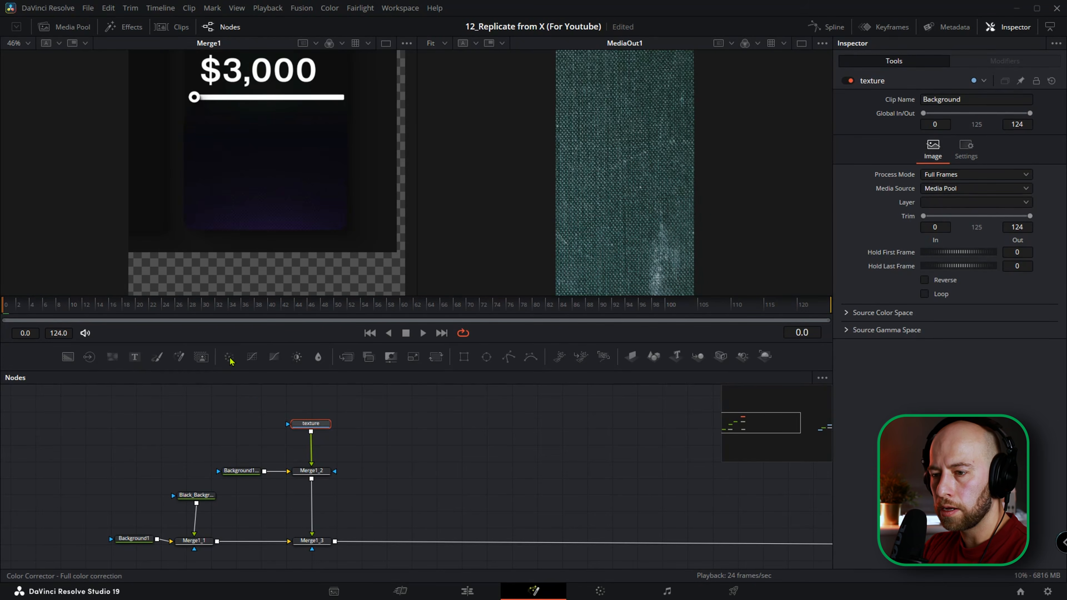
Add a Color Corrector after the texture and tint it purple with a tint of about -0.163 and strength of about 0.347.
{"action": "left_click", "coordinate": [229, 357]}
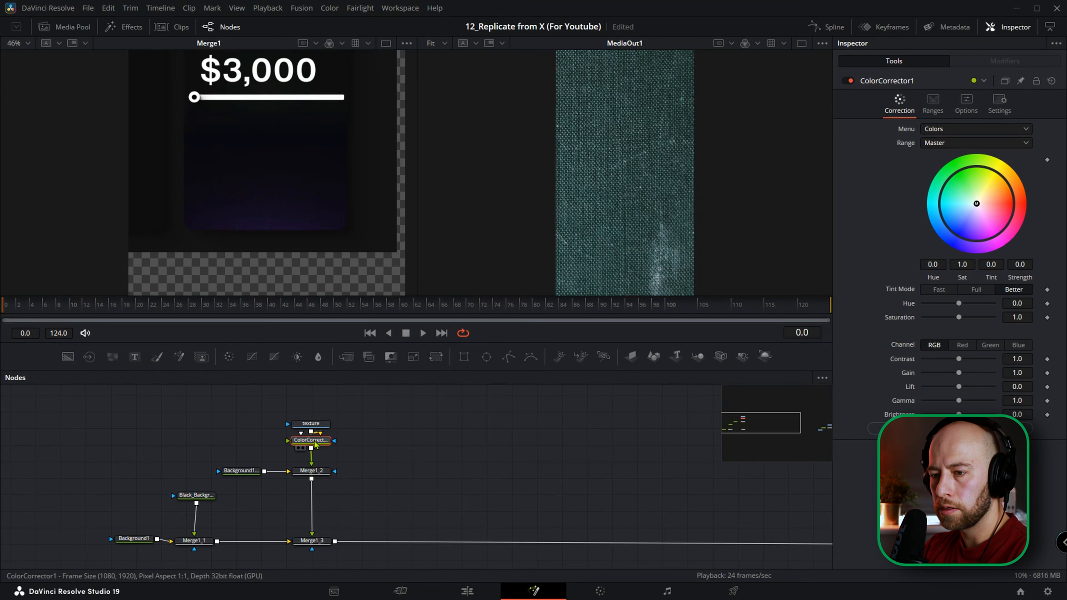
{"action": "left_click", "coordinate": [965, 105]}
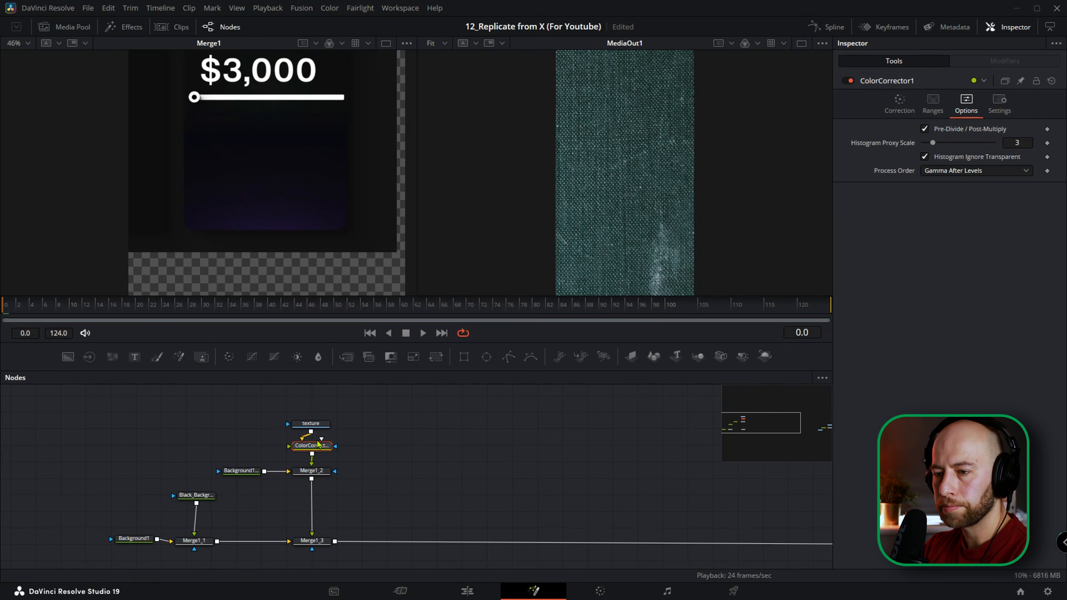
{"action": "left_click", "coordinate": [899, 101]}
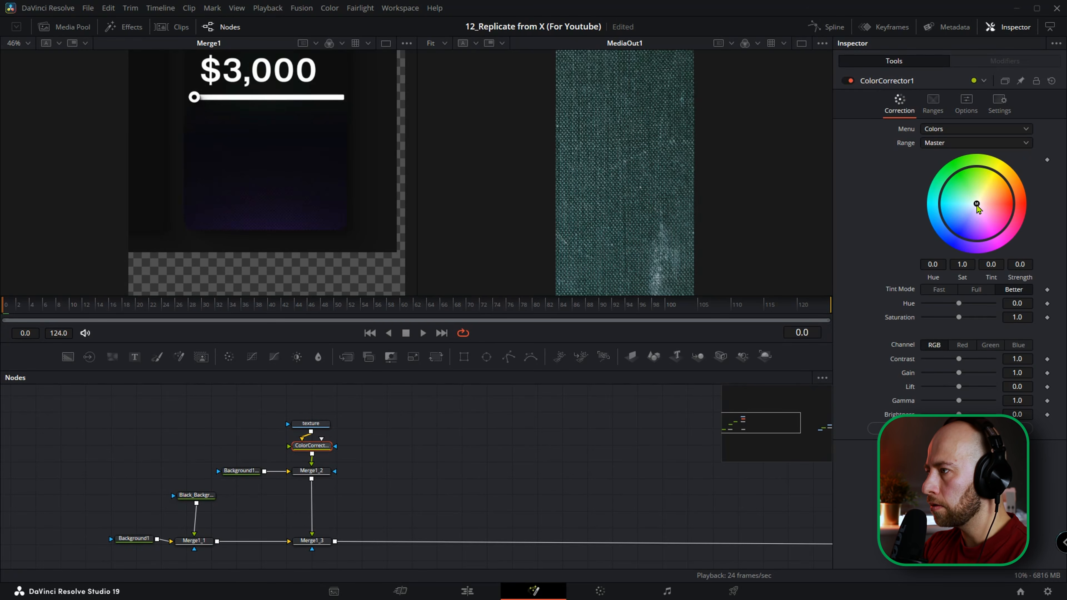
{"action": "left_click_drag", "start_coordinate": [977, 205], "coordinate": [986, 222]}
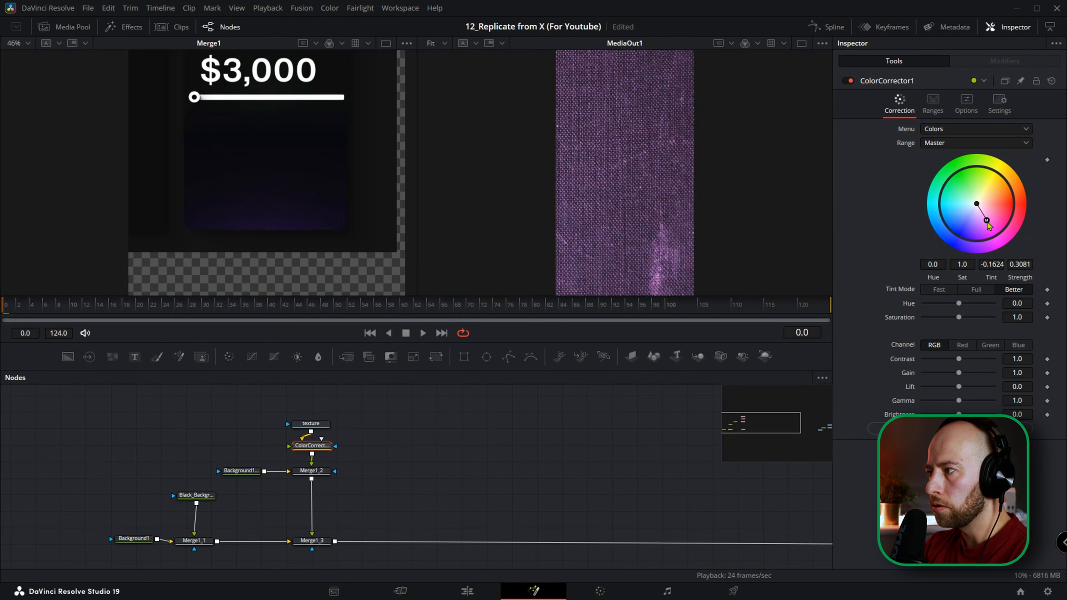
{"action": "left_click_drag", "start_coordinate": [987, 222], "coordinate": [987, 223]}
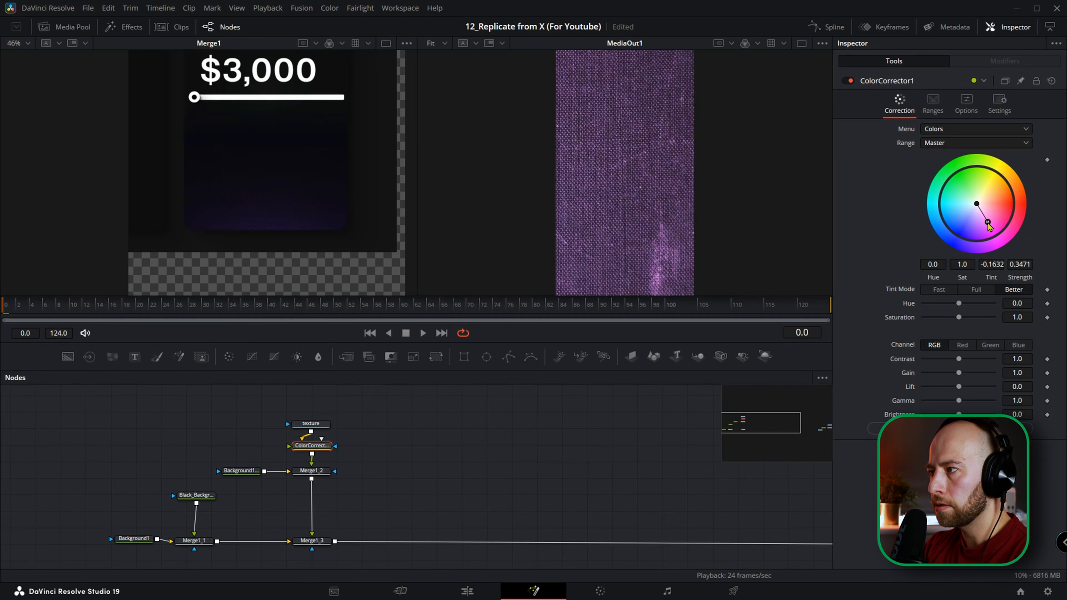
{"action": "left_click", "coordinate": [312, 541]}
{"action": "left_click_drag", "start_coordinate": [310, 443], "coordinate": [306, 443]}
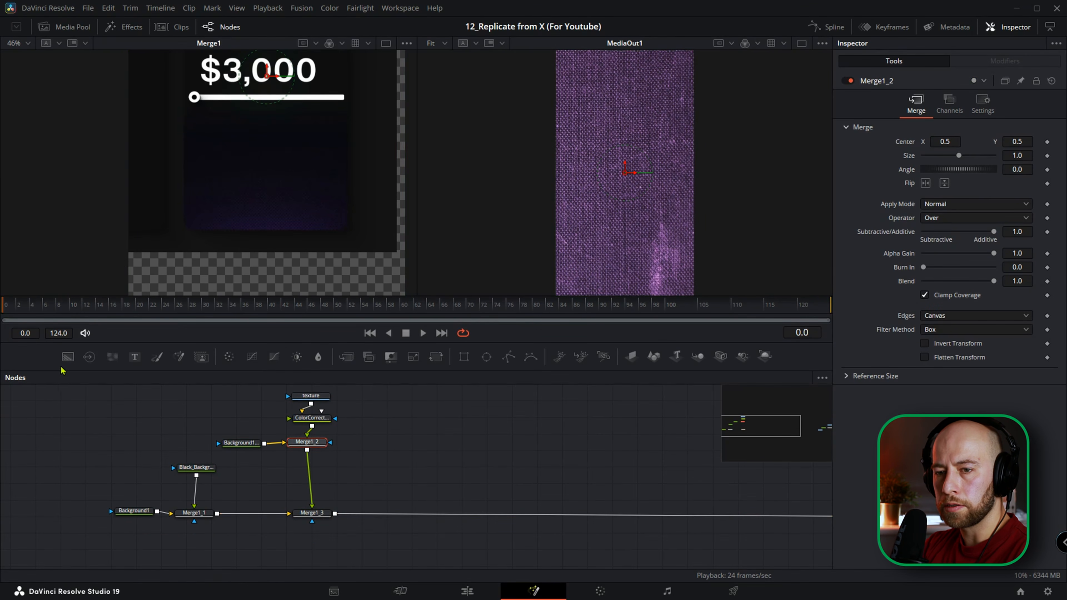
Add a Background node merged over Merge1_2 and rename it pink_Background.
{"action": "left_click", "coordinate": [68, 357]}
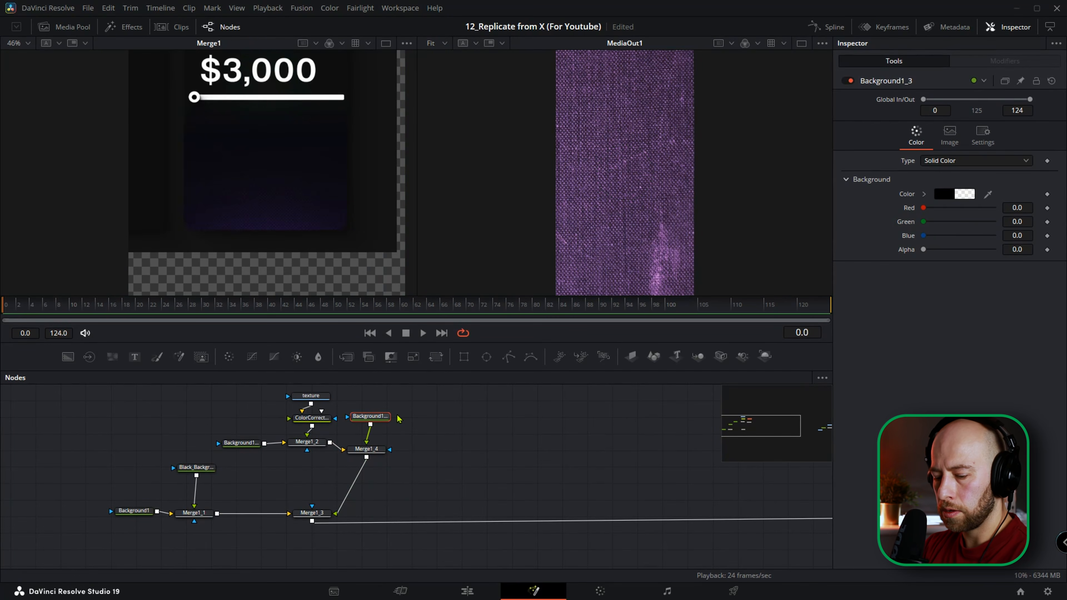
{"action": "key", "text": "F2"}
{"action": "type", "text": "pink_"}
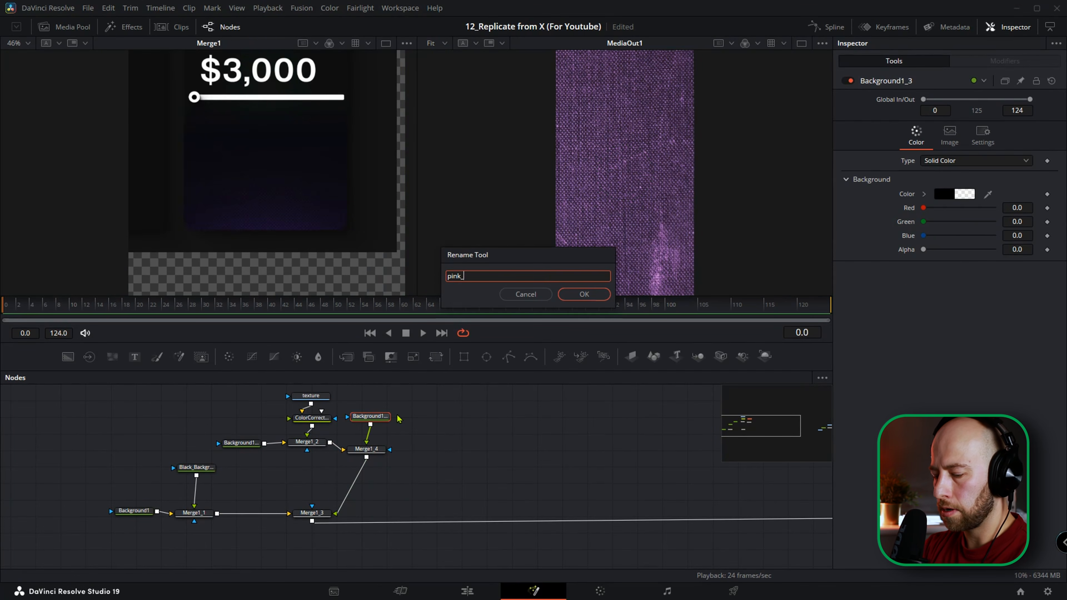
{"action": "type", "text": "Background"}
{"action": "key", "text": "Return"}
Set pink_Background's color to a dark purple of about 0.176 red, 0.102 green and 0.278 blue.
{"action": "left_click", "coordinate": [950, 194]}
{"action": "left_click_drag", "start_coordinate": [564, 183], "coordinate": [621, 196]}
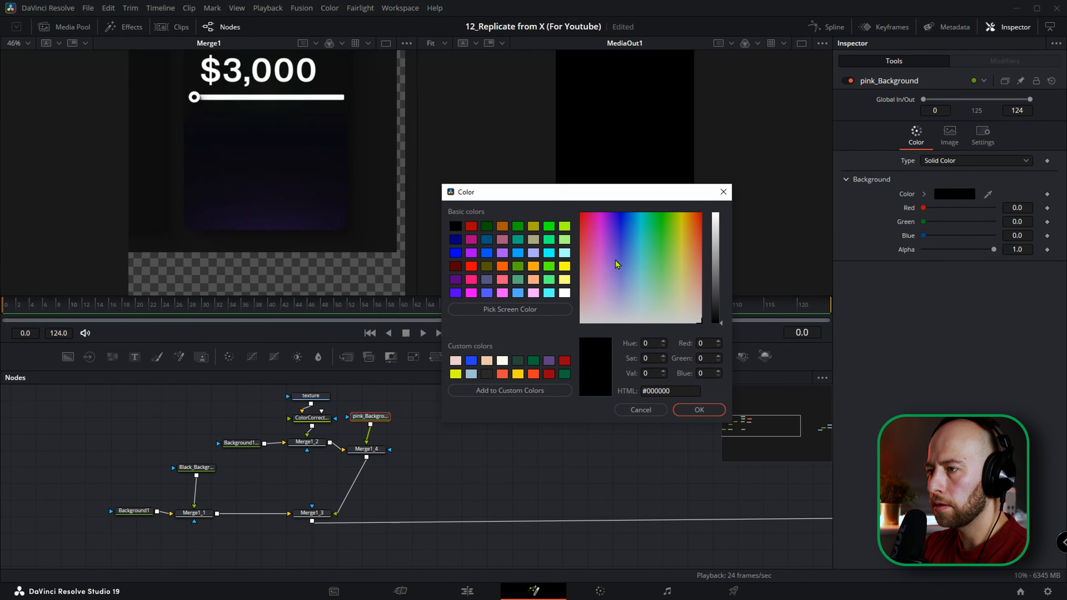
{"action": "left_click", "coordinate": [609, 247]}
{"action": "mouse_move", "coordinate": [607, 248]}
{"action": "left_mouse_down"}
{"action": "mouse_move", "coordinate": [605, 259]}
{"action": "mouse_move", "coordinate": [612, 253]}
{"action": "left_mouse_up"}
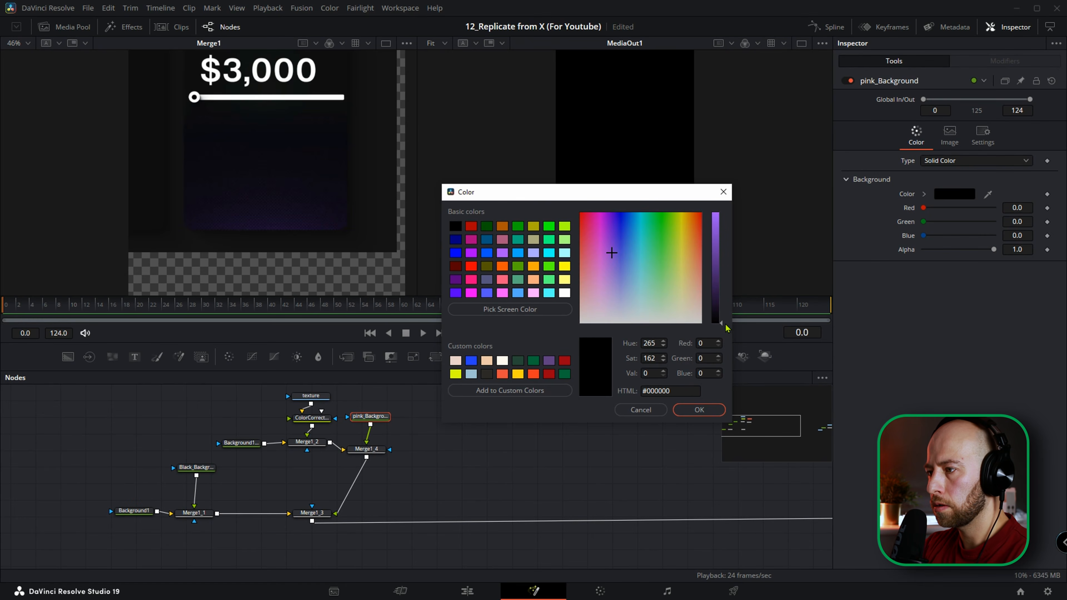
{"action": "left_click_drag", "start_coordinate": [723, 325], "coordinate": [723, 292]}
{"action": "left_click", "coordinate": [699, 409]}
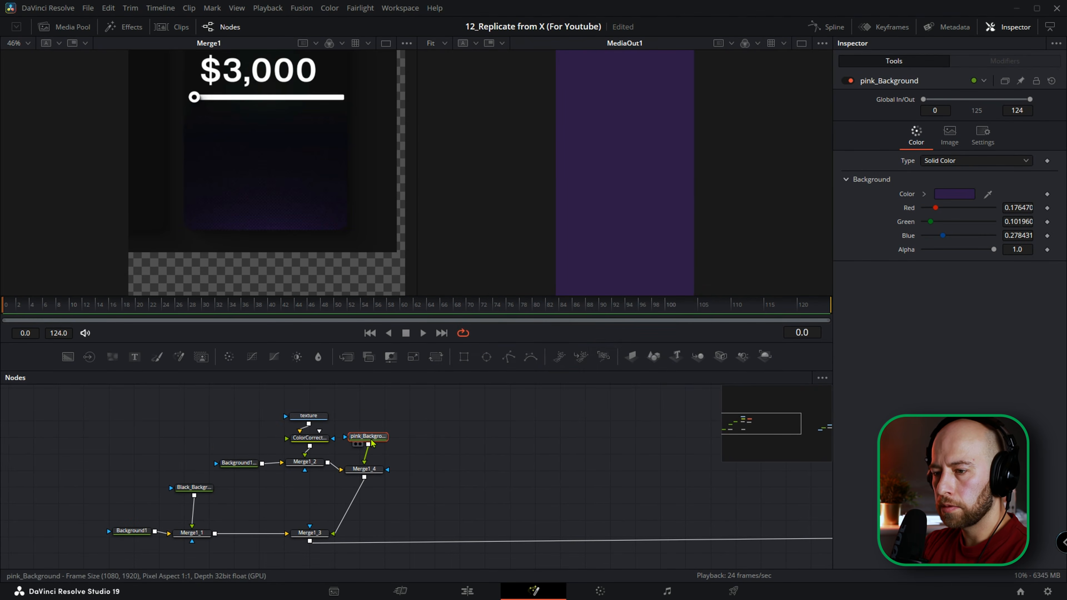
Mask pink_Background with an Ellipse, widen it to about 1.08 and move it down to the bottom of the frame.
{"action": "left_click", "coordinate": [486, 356]}
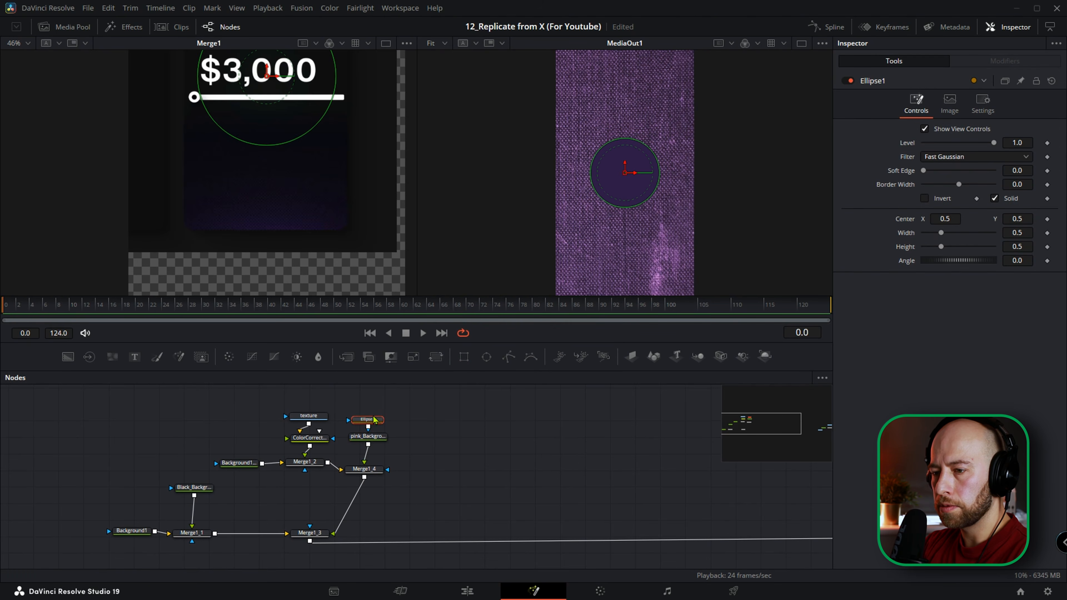
{"action": "left_click_drag", "start_coordinate": [659, 170], "coordinate": [699, 172]}
{"action": "left_click_drag", "start_coordinate": [624, 172], "coordinate": [625, 263]}
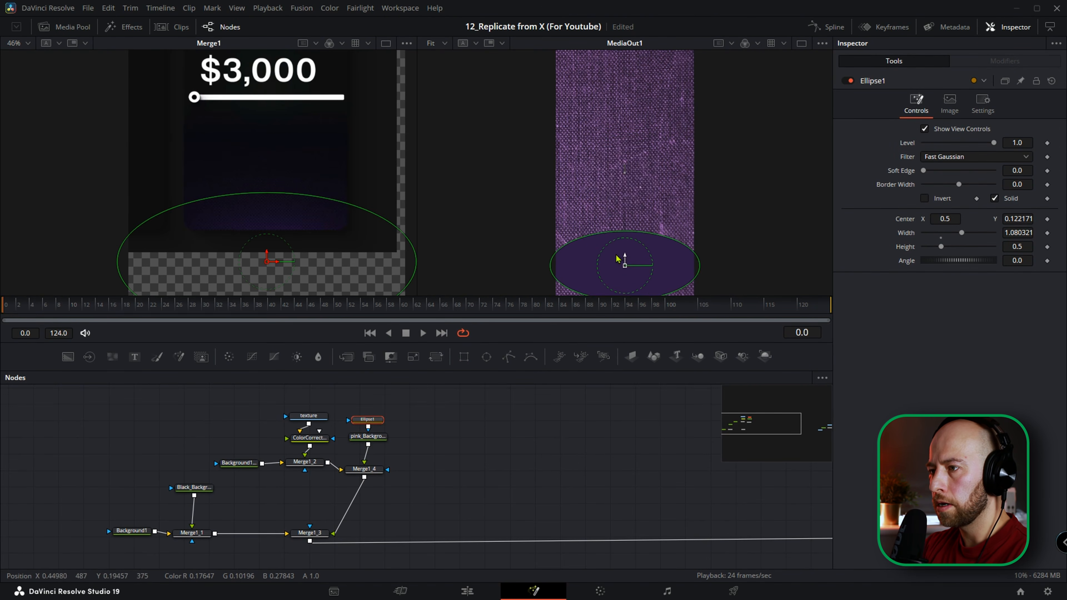
Set the ellipse's soft edge to 0.2, enlarge it to about 1.33 by 0.66 and lower its center Y to about 0.05.
{"action": "scroll", "coordinate": [626, 257], "scroll_direction": "down", "scroll_amount": 2}
{"action": "scroll", "coordinate": [626, 258], "scroll_direction": "up", "scroll_amount": 2}
{"action": "left_click_drag", "start_coordinate": [615, 205], "coordinate": [615, 221]}
{"action": "left_click_drag", "start_coordinate": [922, 171], "coordinate": [993, 170]}
{"action": "left_click_drag", "start_coordinate": [617, 198], "coordinate": [616, 230]}
{"action": "left_click_drag", "start_coordinate": [690, 234], "coordinate": [707, 232]}
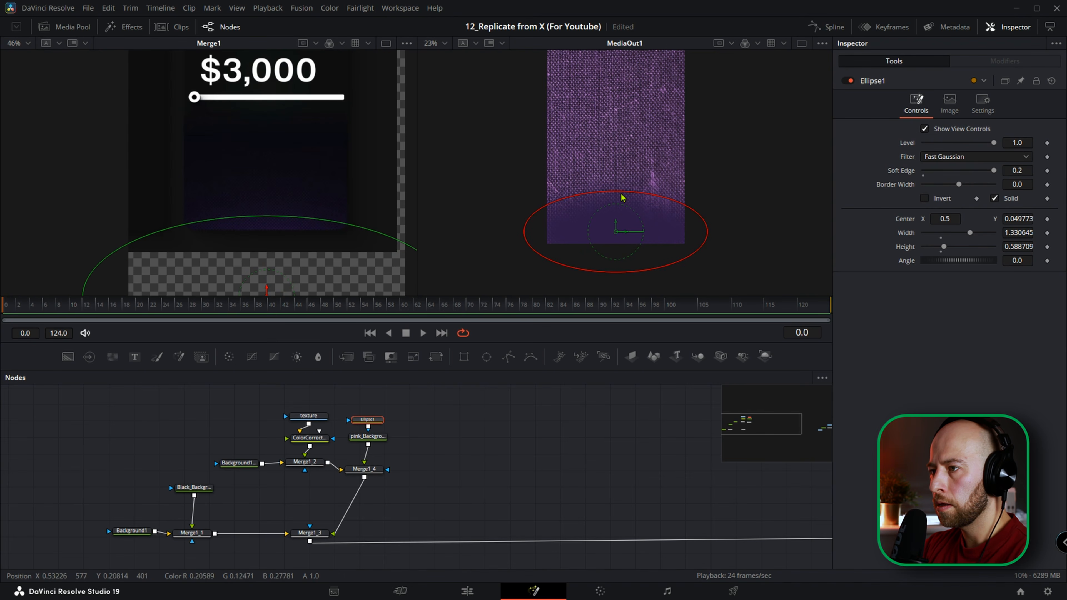
{"action": "left_click_drag", "start_coordinate": [622, 196], "coordinate": [624, 191]}
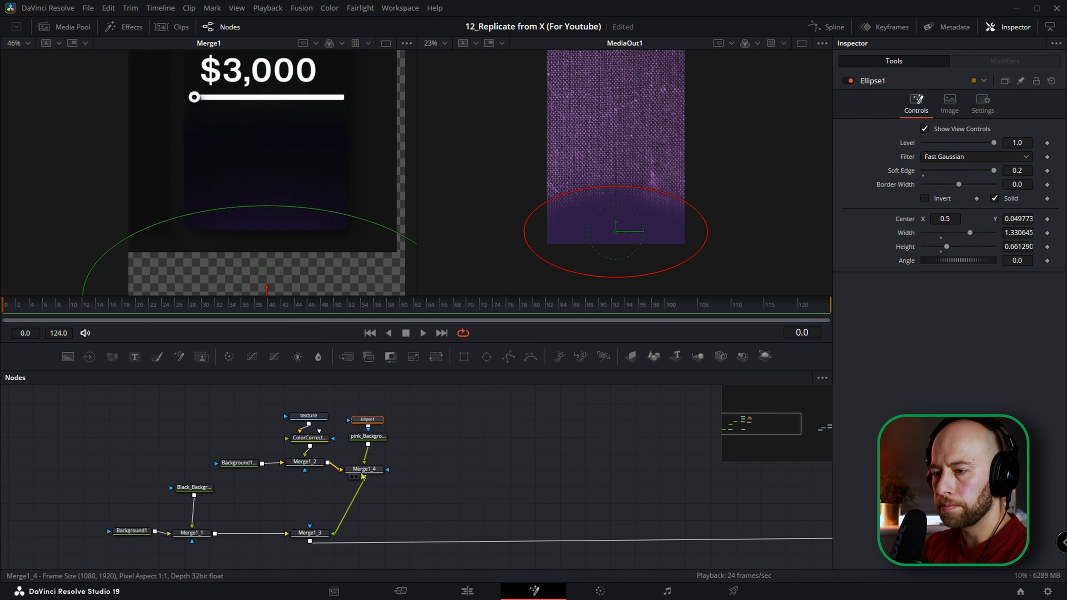
Shift Merge1_3 along the main chain and paste a copy of Ellipse1 as its mask.
{"action": "left_click_drag", "start_coordinate": [309, 532], "coordinate": [352, 532]}
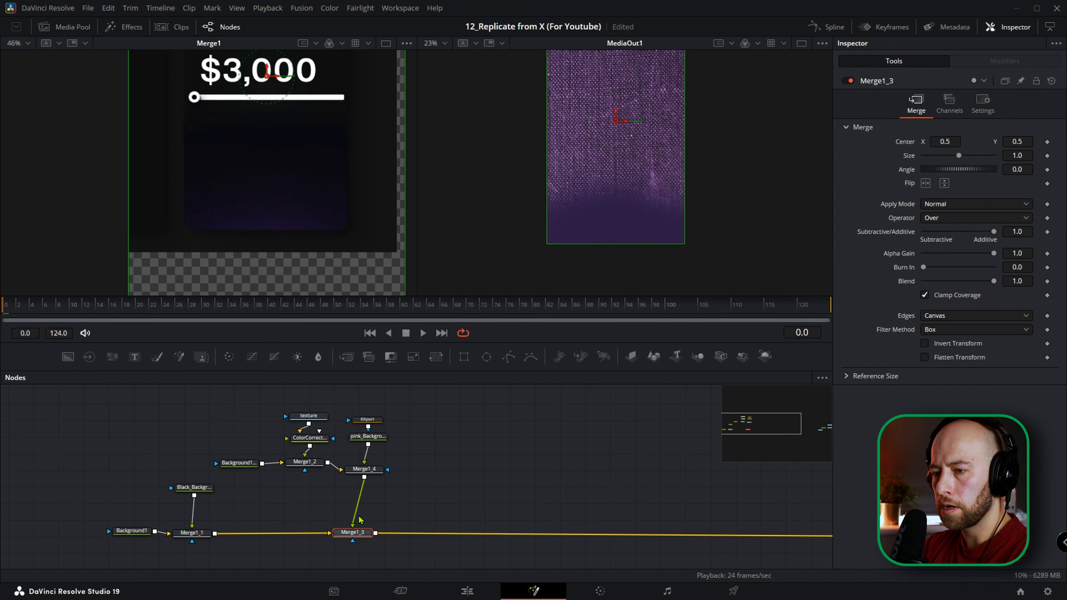
{"action": "left_click", "coordinate": [372, 425]}
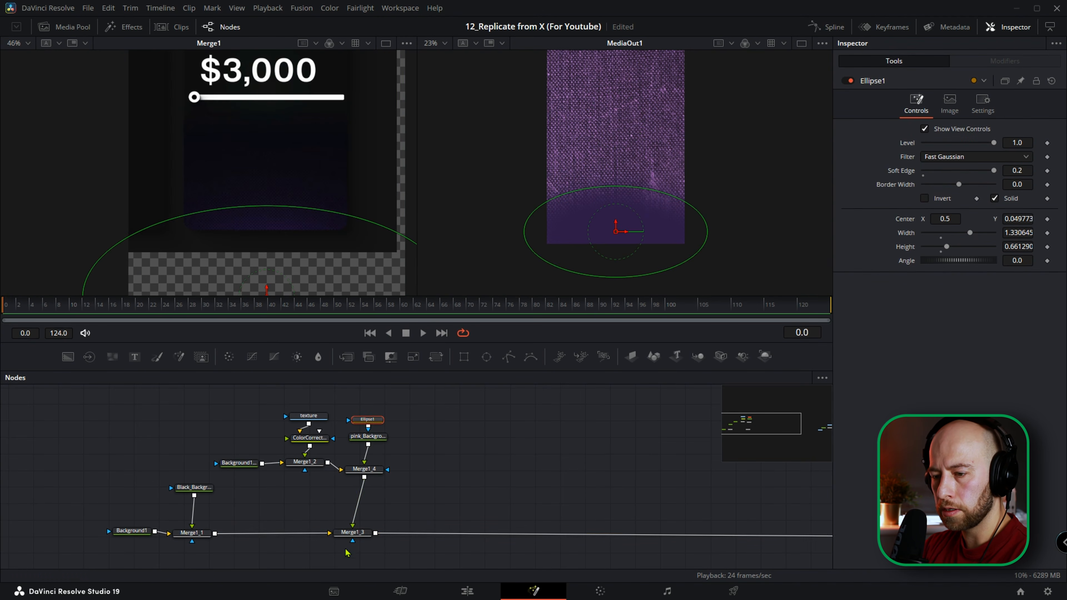
{"action": "left_click", "coordinate": [356, 532]}
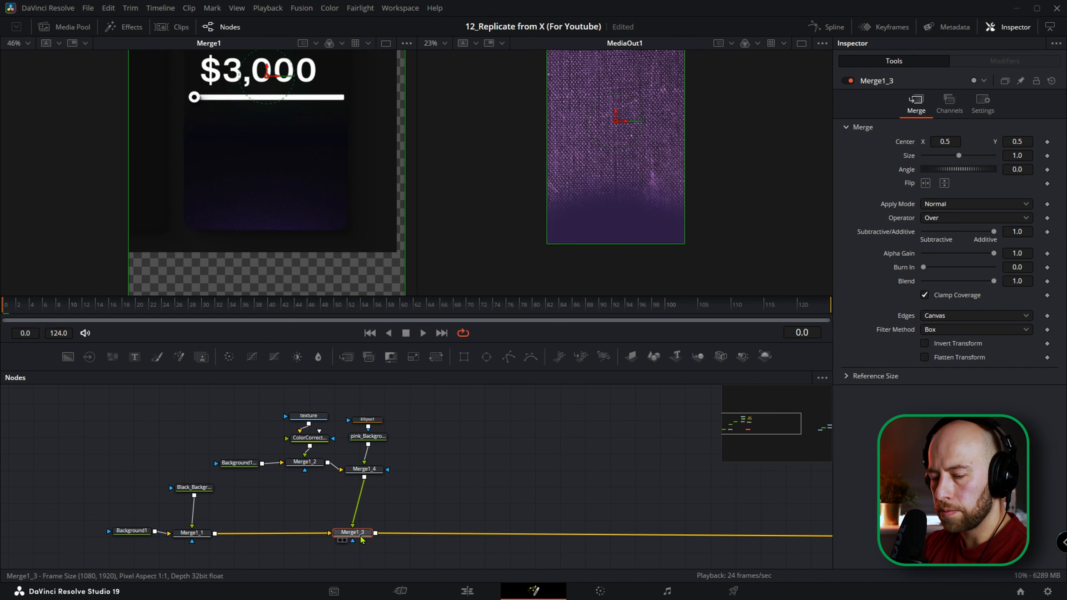
{"action": "key", "text": "ctrl+v"}
{"action": "left_click_drag", "start_coordinate": [352, 517], "coordinate": [333, 509]}
{"action": "left_click", "coordinate": [352, 532]}
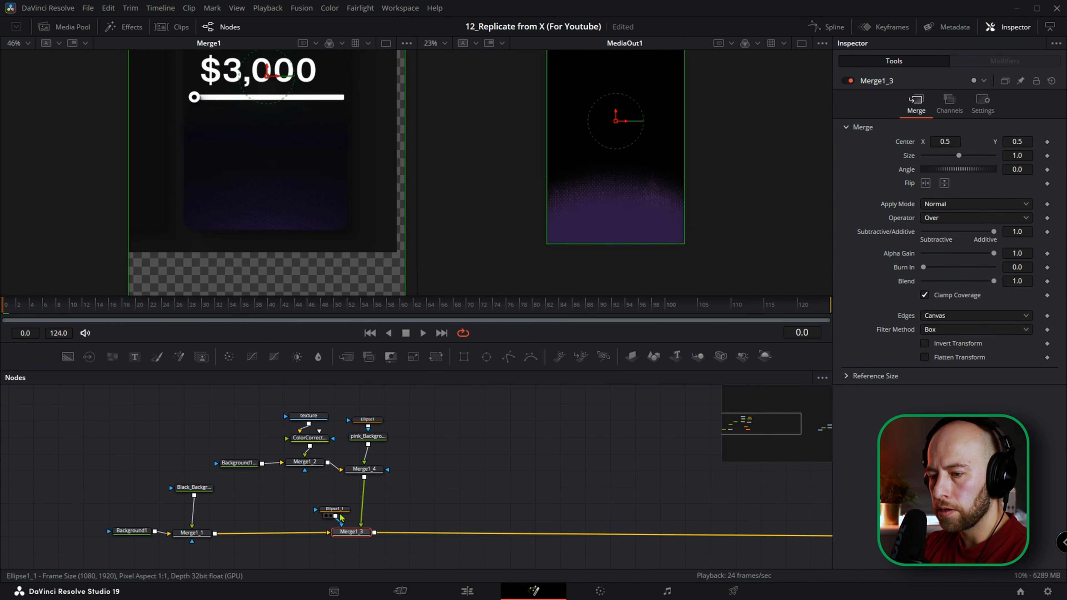
Set Merge1_3's apply mode to Screen and lower its gain to about 0.394.
{"action": "left_click", "coordinate": [953, 204]}
{"action": "left_click", "coordinate": [940, 236]}
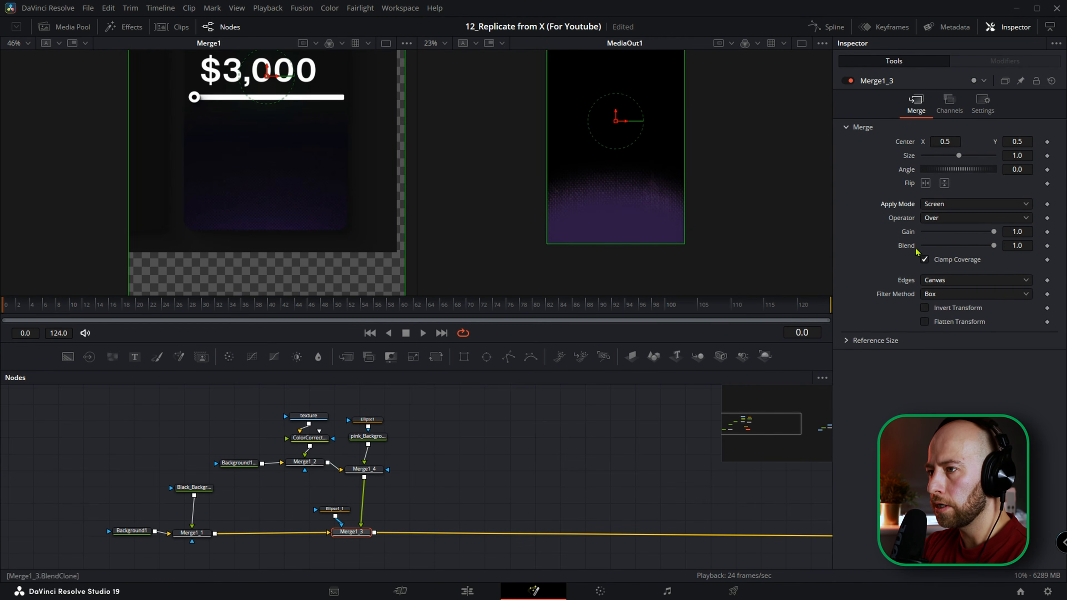
{"action": "left_click_drag", "start_coordinate": [997, 232], "coordinate": [952, 238]}
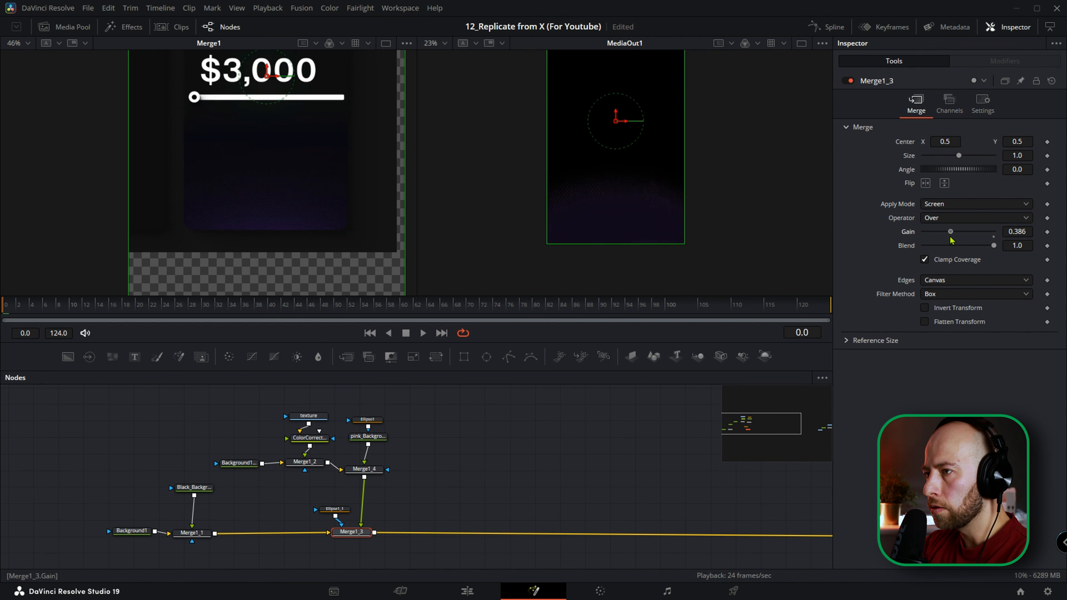
{"action": "scroll", "coordinate": [614, 210], "scroll_direction": "up", "scroll_amount": 3}
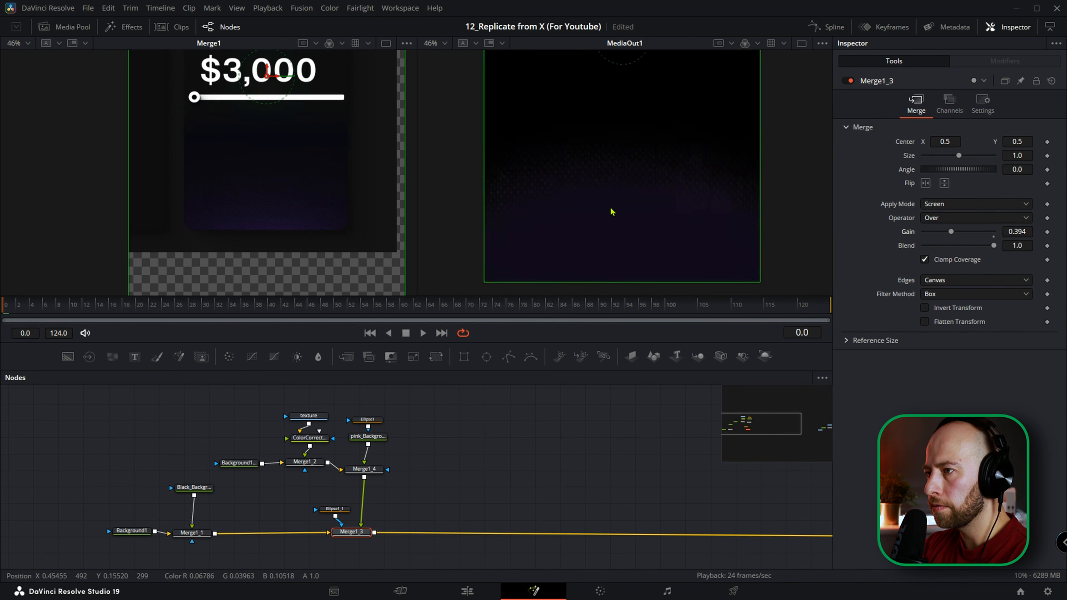
{"action": "scroll", "coordinate": [613, 212], "scroll_direction": "down", "scroll_amount": 1}
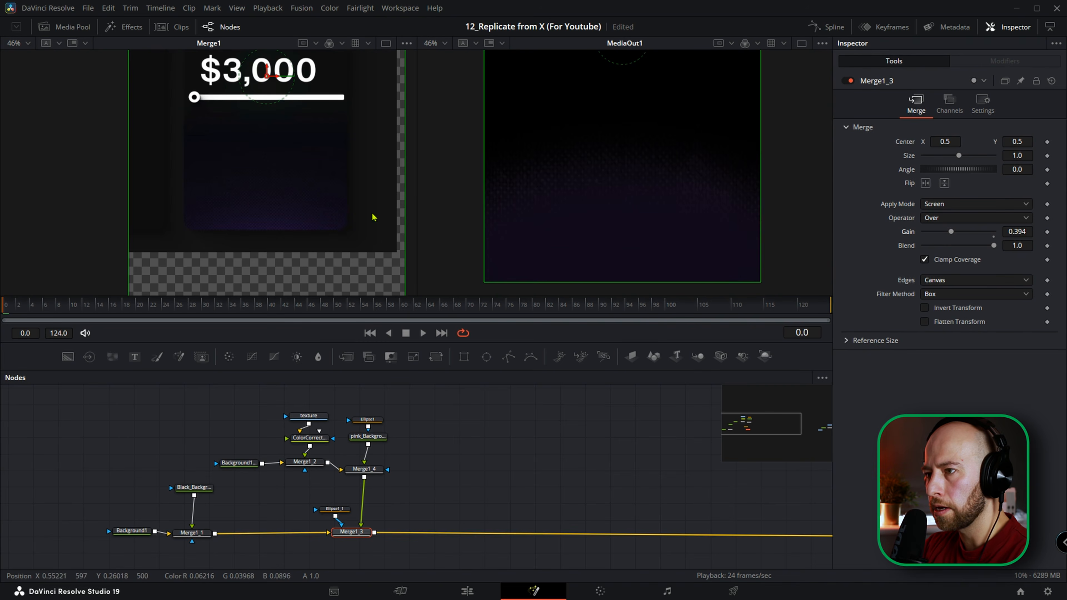
Add a Glow after pink_Background, blend it at about 0.3 and adjust its glow size.
{"action": "left_click", "coordinate": [370, 436]}
{"action": "key", "text": "shift+space"}
{"action": "type", "text": "glow"}
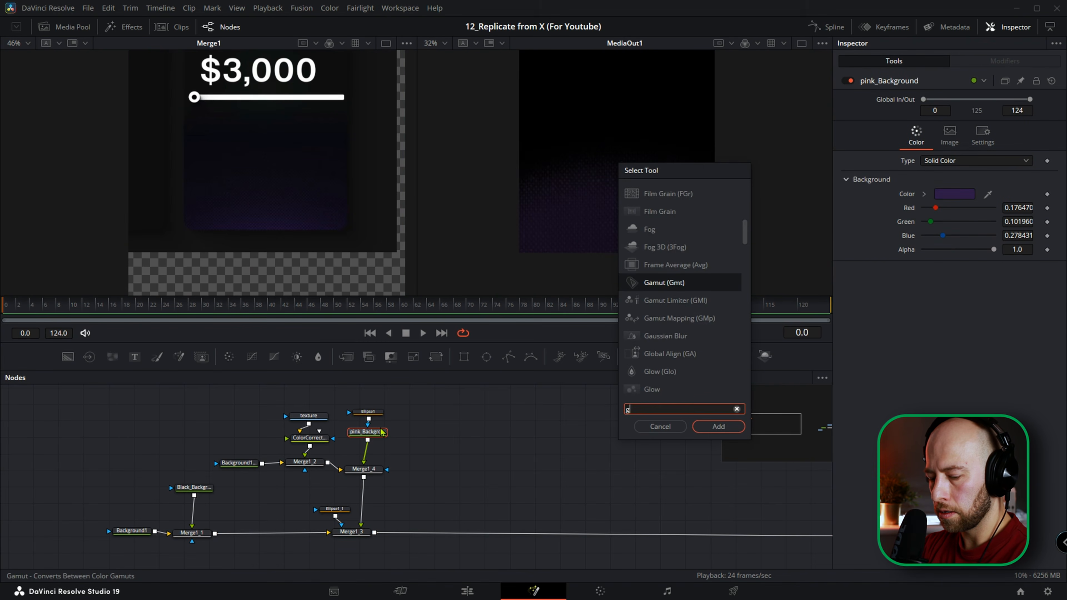
{"action": "key", "text": "Return"}
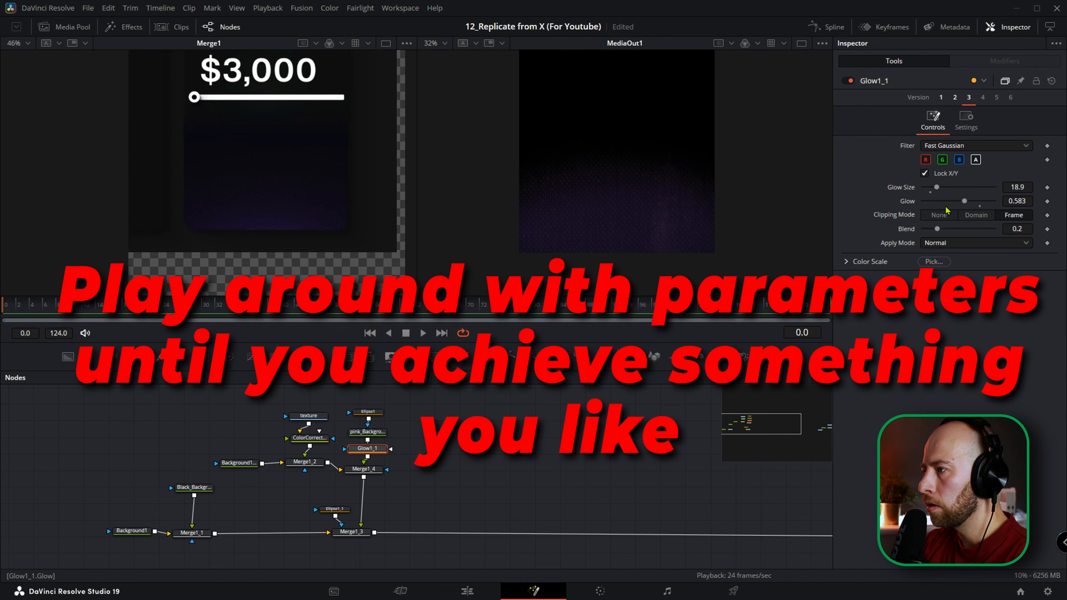
{"action": "left_click_drag", "start_coordinate": [937, 229], "coordinate": [945, 229]}
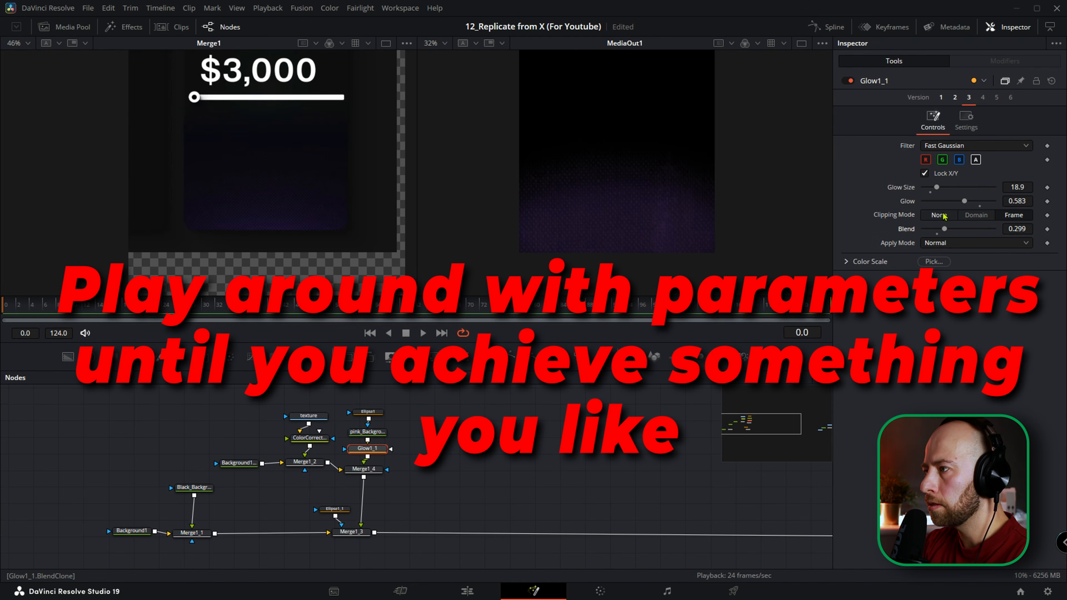
{"action": "left_click_drag", "start_coordinate": [936, 187], "coordinate": [953, 202]}
Slightly raise the upper edge of the Ellipse1 mask on pink_Background.
{"action": "left_click", "coordinate": [367, 411]}
{"action": "left_click_drag", "start_coordinate": [615, 221], "coordinate": [612, 214]}
{"action": "left_click", "coordinate": [623, 226]}
{"action": "scroll", "coordinate": [623, 225], "scroll_direction": "down", "scroll_amount": 2}
Widen the Ellipse1_1 mask on Merge1_3 to about 1.6.
{"action": "left_click", "coordinate": [335, 508]}
{"action": "left_click_drag", "start_coordinate": [713, 257], "coordinate": [730, 261]}
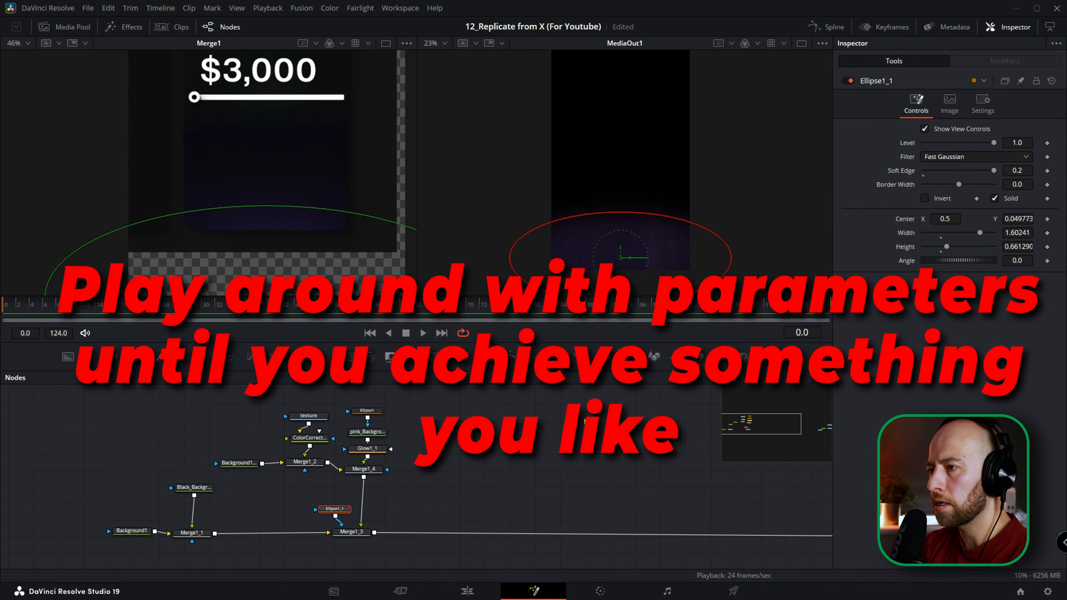
{"action": "left_click", "coordinate": [610, 214]}
{"action": "scroll", "coordinate": [611, 213], "scroll_direction": "down", "scroll_amount": 2}
Make the Ellipse1 mask taller and reduce the alpha gain of Merge1_4.
{"action": "left_click", "coordinate": [351, 532]}
{"action": "left_click", "coordinate": [367, 411]}
{"action": "left_click_drag", "start_coordinate": [612, 196], "coordinate": [609, 186]}
{"action": "scroll", "coordinate": [623, 213], "scroll_direction": "up", "scroll_amount": 3}
{"action": "left_click", "coordinate": [364, 469]}
{"action": "left_click_drag", "start_coordinate": [994, 253], "coordinate": [973, 253]}
{"action": "scroll", "coordinate": [569, 222], "scroll_direction": "down", "scroll_amount": 2}
Narrow the Ellipse1 mask to roughly the frame width and raise its upper edge slightly.
{"action": "left_click", "coordinate": [367, 411]}
{"action": "left_click_drag", "start_coordinate": [650, 224], "coordinate": [632, 225]}
{"action": "left_click_drag", "start_coordinate": [588, 178], "coordinate": [589, 175]}
{"action": "left_click", "coordinate": [596, 202]}
Lower Merge1_3's gain to about 0.142 and fit the composition in the viewer to check the glow.
{"action": "left_click", "coordinate": [350, 532]}
{"action": "left_click_drag", "start_coordinate": [951, 231], "coordinate": [933, 232]}
{"action": "left_click", "coordinate": [597, 238]}
{"action": "key", "text": "ctrl+f"}
{"action": "left_click", "coordinate": [364, 469]}
{"action": "left_click", "coordinate": [341, 532]}
{"action": "left_click", "coordinate": [623, 229]}
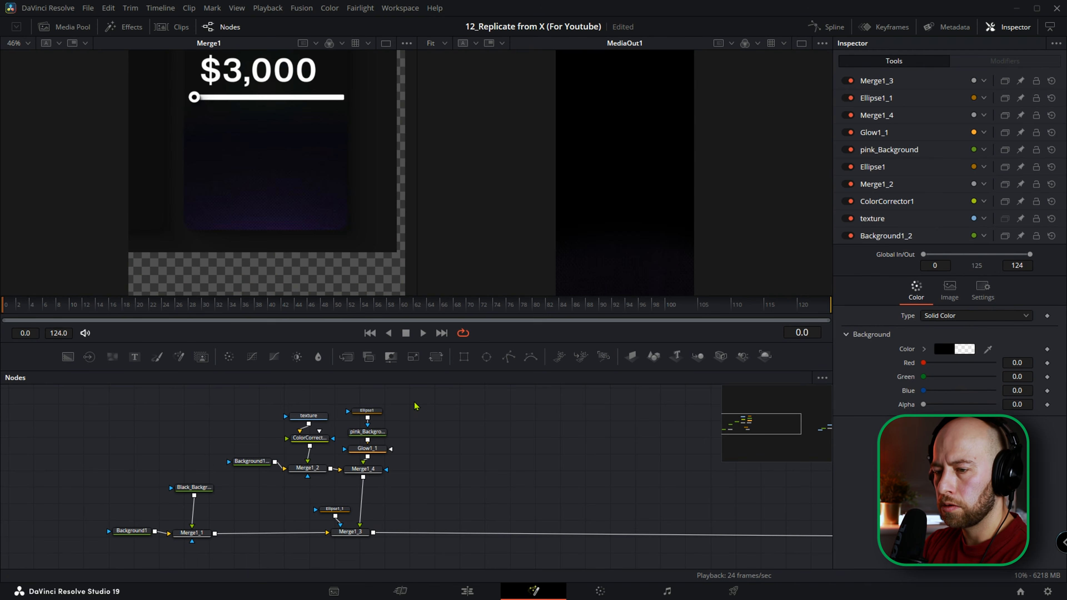
Group the texture, pink_Background and merge nodes, from Background1_2 to Merge1_3, inside an Underlay.
{"action": "left_click_drag", "start_coordinate": [415, 406], "coordinate": [241, 559]}
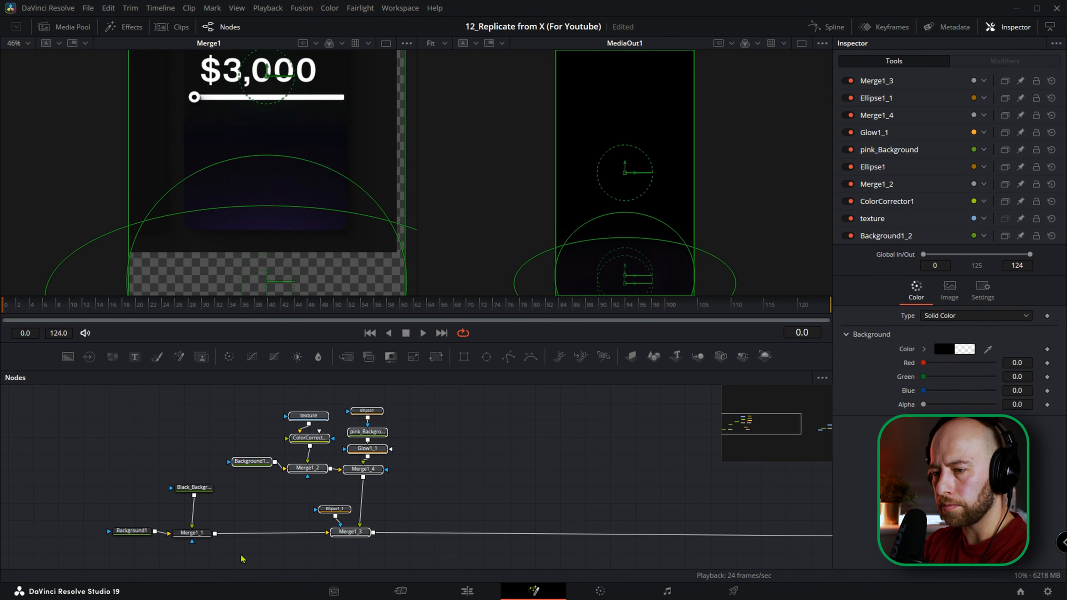
{"action": "key", "text": "shift+space"}
{"action": "type", "text": "under"}
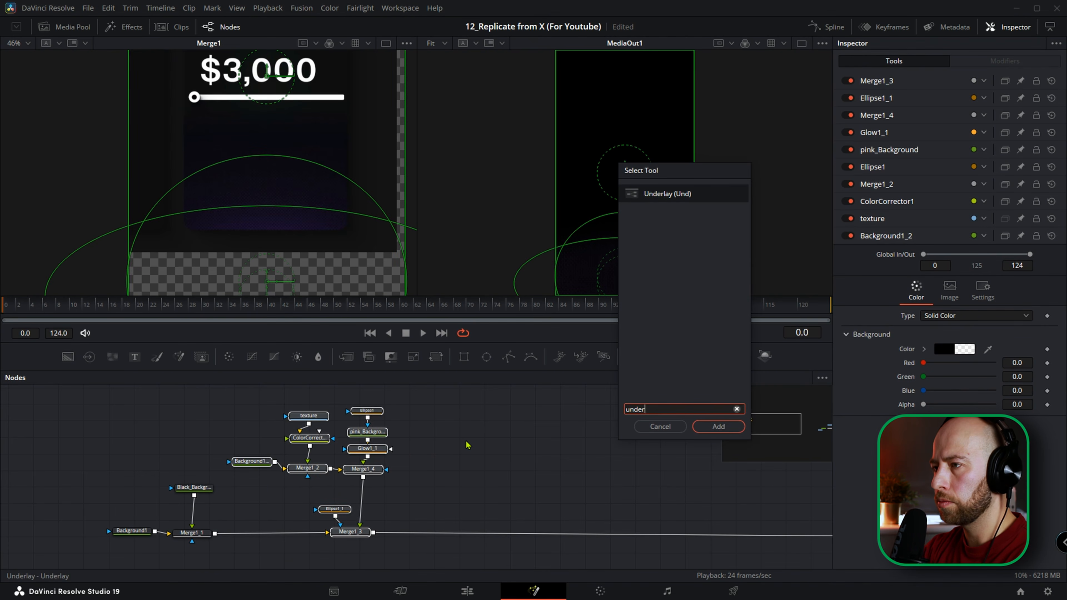
{"action": "key", "text": "Return"}
{"action": "left_click", "coordinate": [448, 410]}
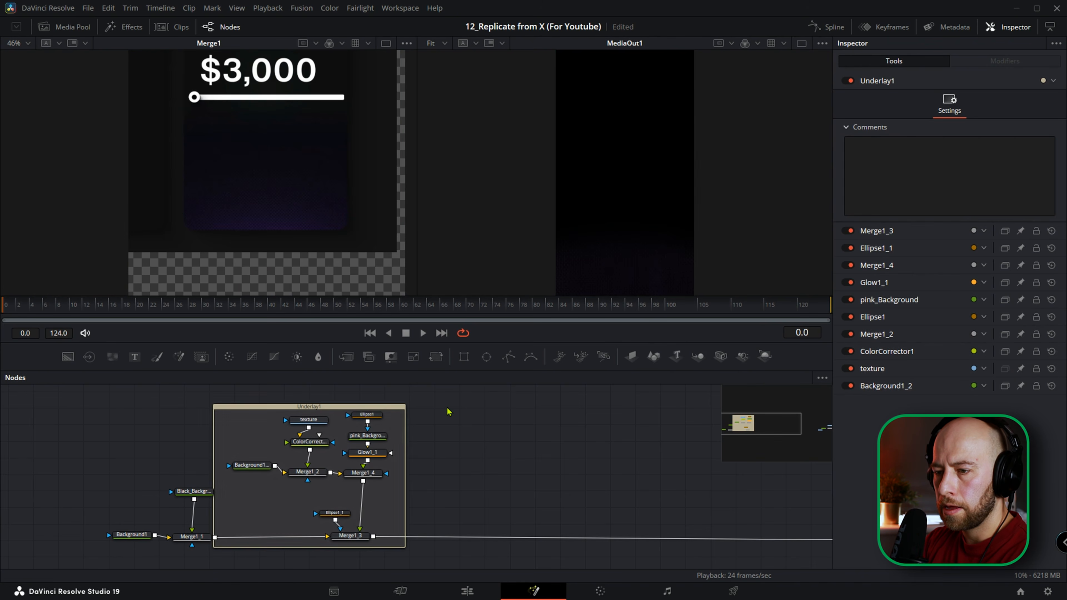
Rename the underlay Background and set its color to Violet.
{"action": "left_click", "coordinate": [330, 412]}
{"action": "key", "text": "F2"}
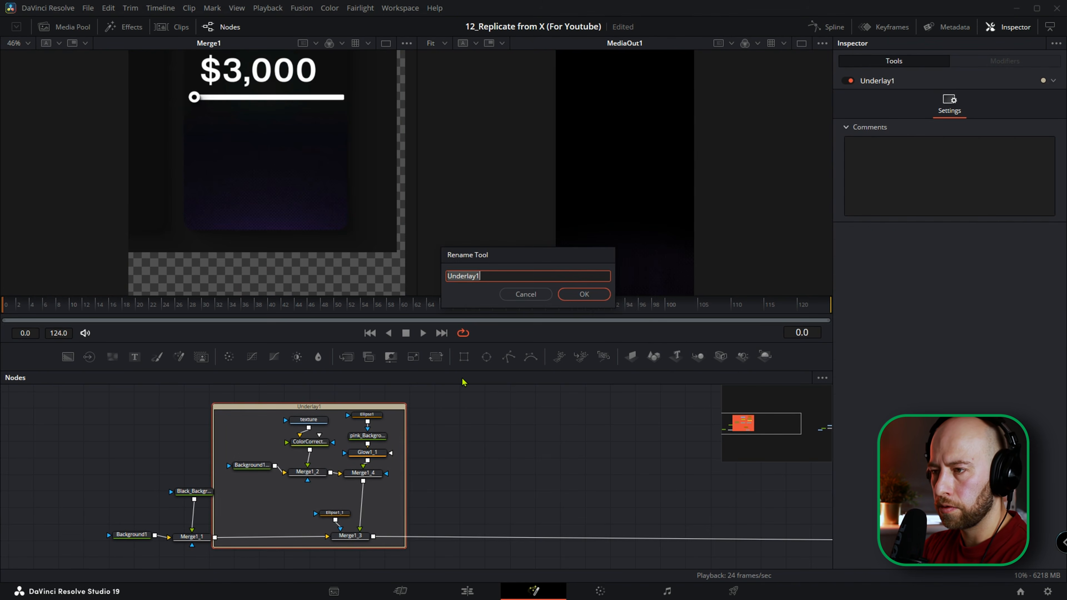
{"action": "type", "text": "Backgrou"}
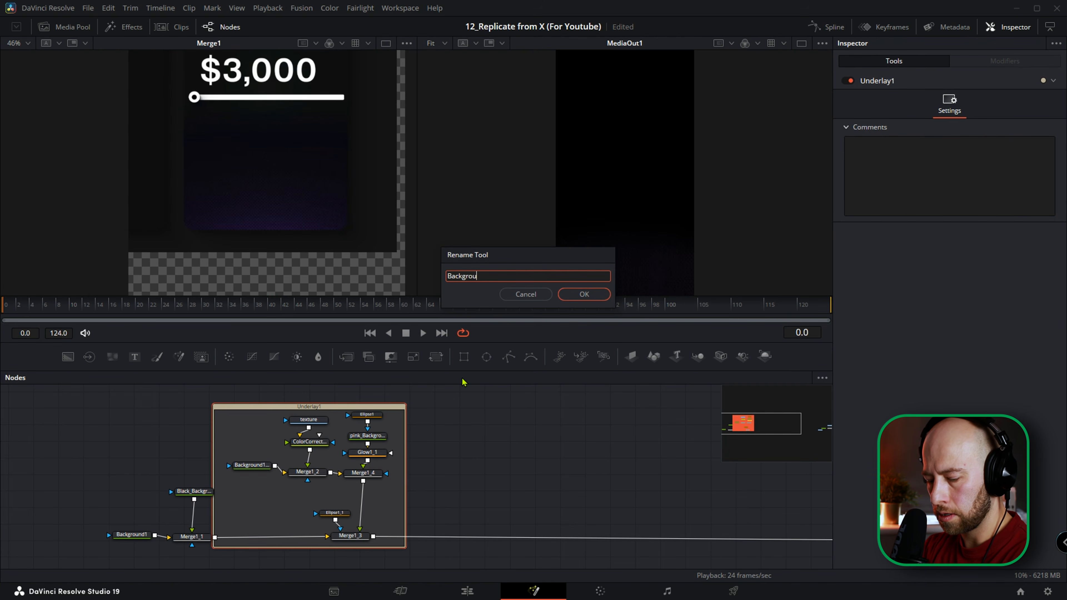
{"action": "key", "text": "Return"}
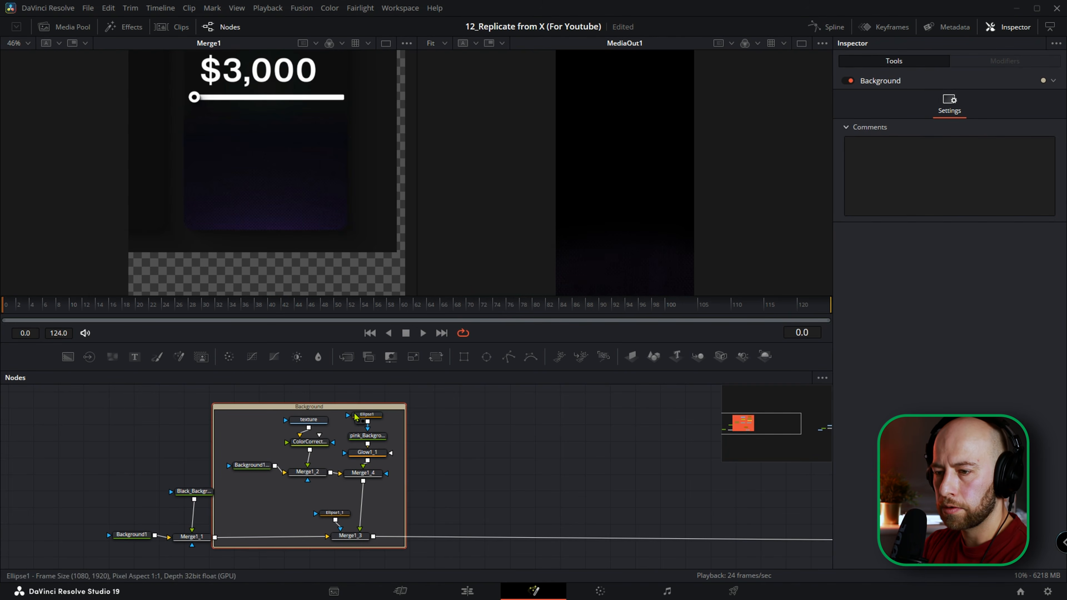
{"action": "right_click", "coordinate": [331, 412]}
{"action": "mouse_move", "coordinate": [372, 558]}
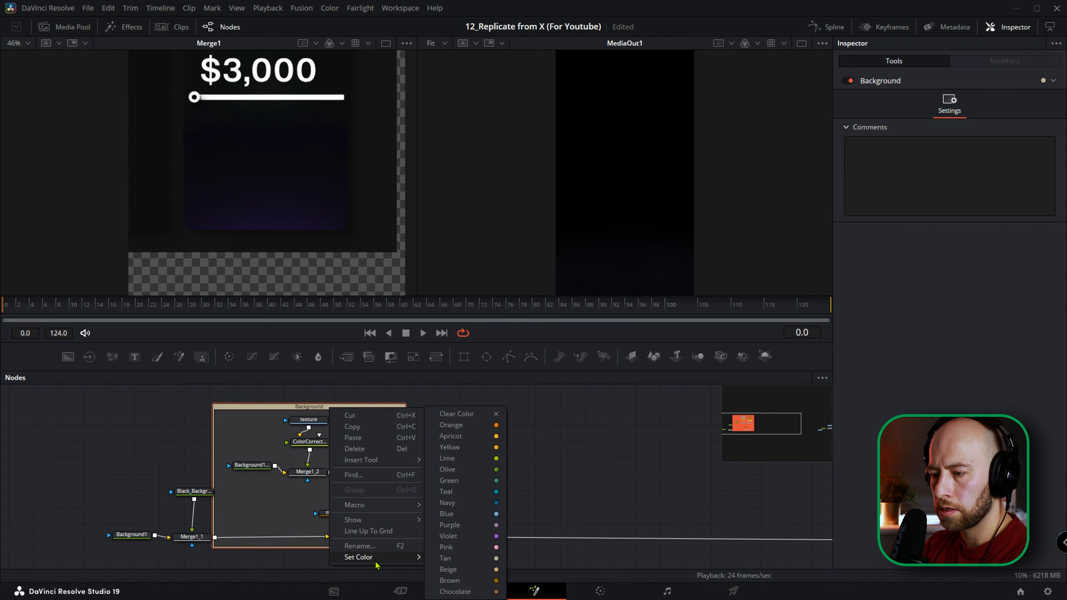
{"action": "left_click", "coordinate": [466, 540]}
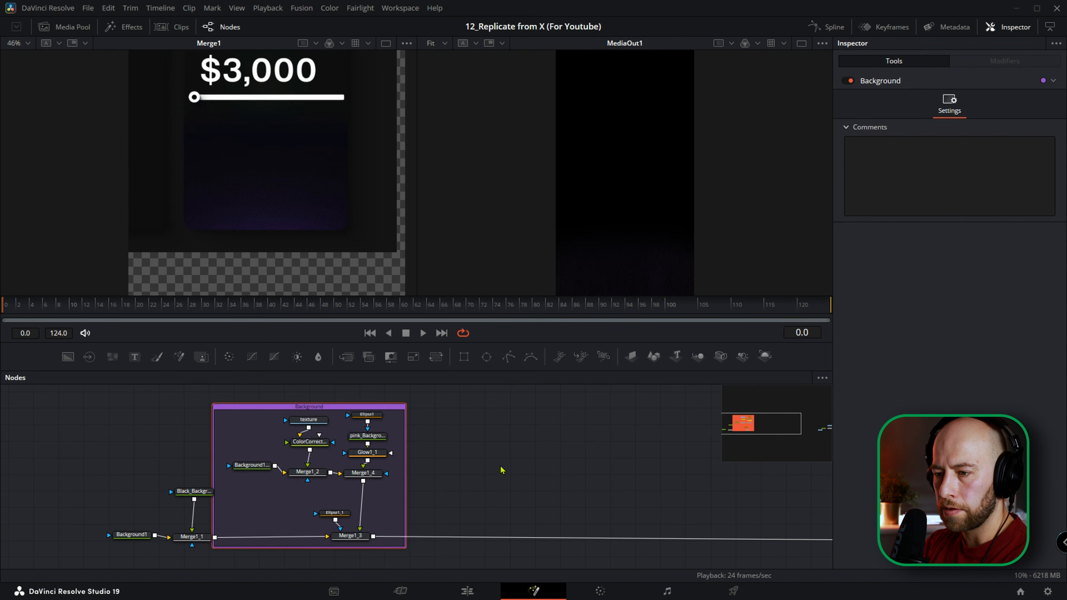
Add a white Background node merged into the main chain after Merge1_3.
{"action": "scroll", "coordinate": [504, 464], "scroll_direction": "down", "scroll_amount": 3}
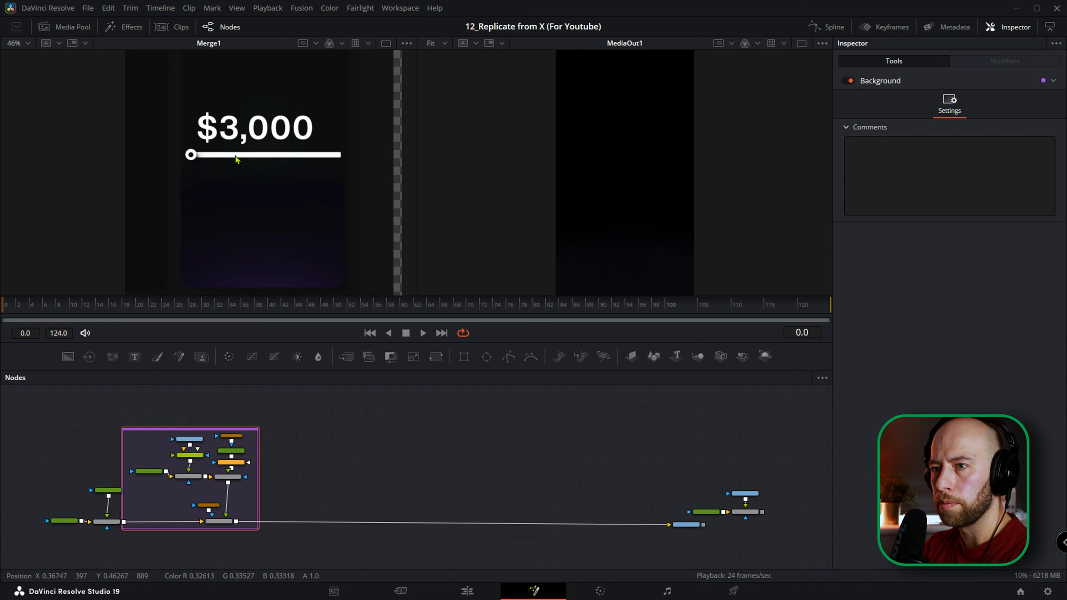
{"action": "left_click", "coordinate": [218, 521]}
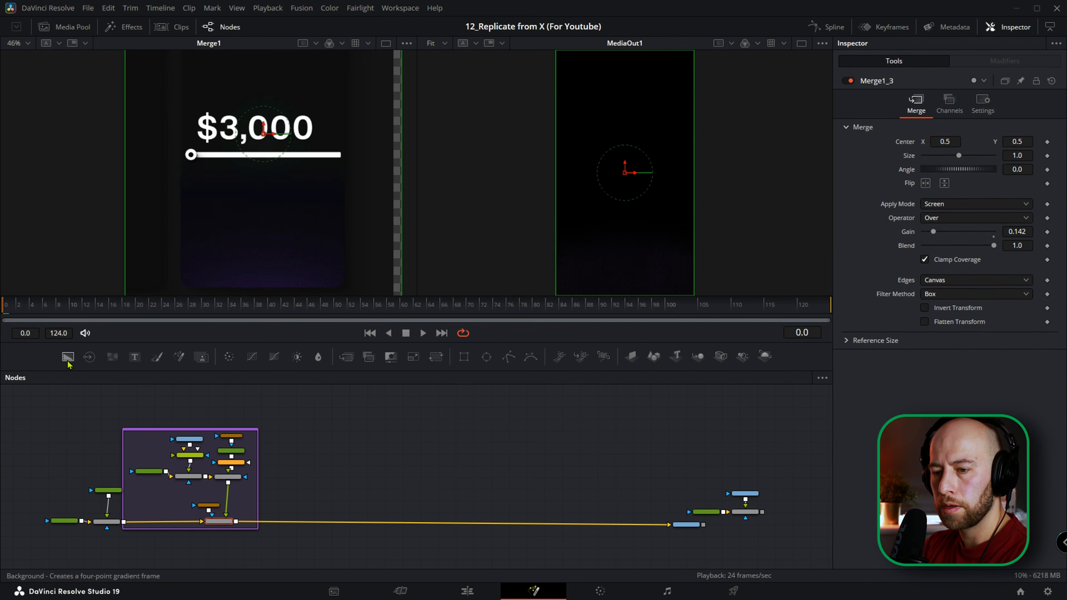
{"action": "left_click_drag", "start_coordinate": [68, 364], "coordinate": [347, 487]}
{"action": "left_click_drag", "start_coordinate": [935, 225], "coordinate": [922, 205]}
{"action": "left_click_drag", "start_coordinate": [355, 488], "coordinate": [352, 490]}
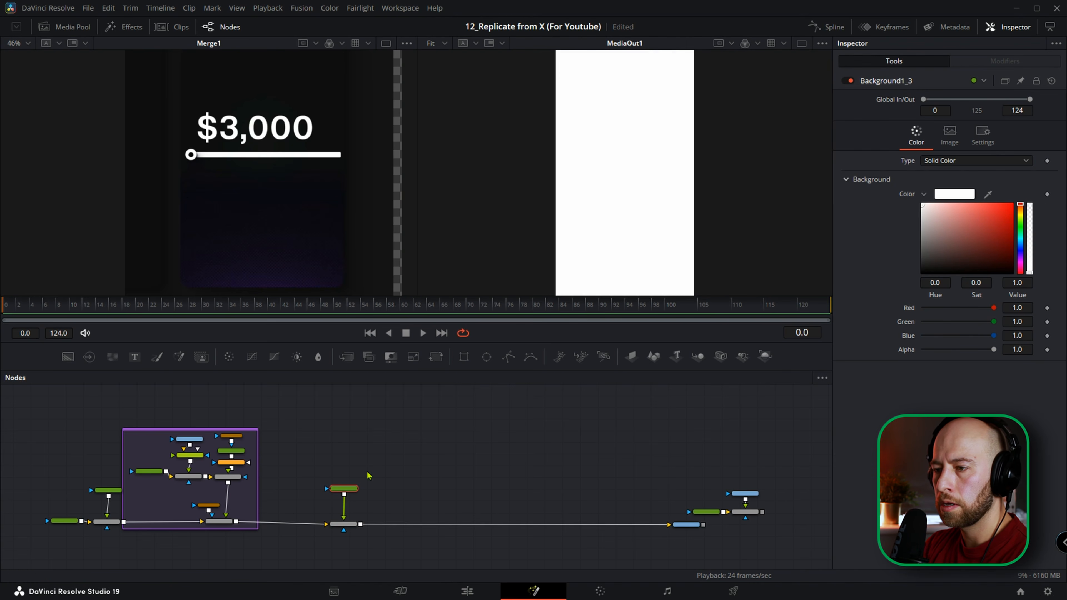
Mask the white Background with a Rectangle of width 0.75 and height 0.025 for the slider bar.
{"action": "left_click", "coordinate": [464, 358]}
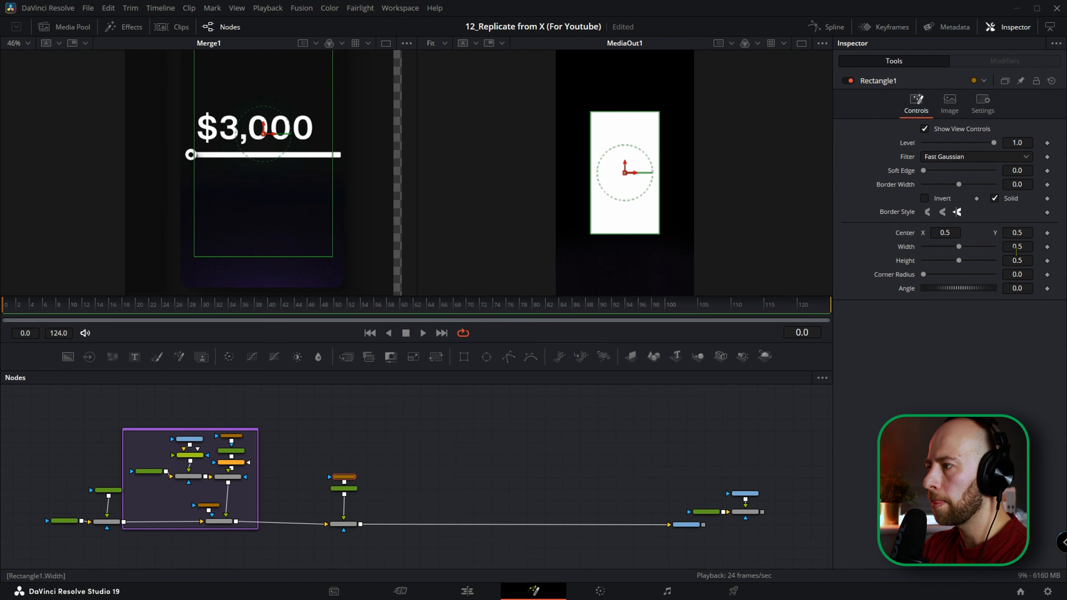
{"action": "left_click_drag", "start_coordinate": [1016, 261], "coordinate": [961, 261]}
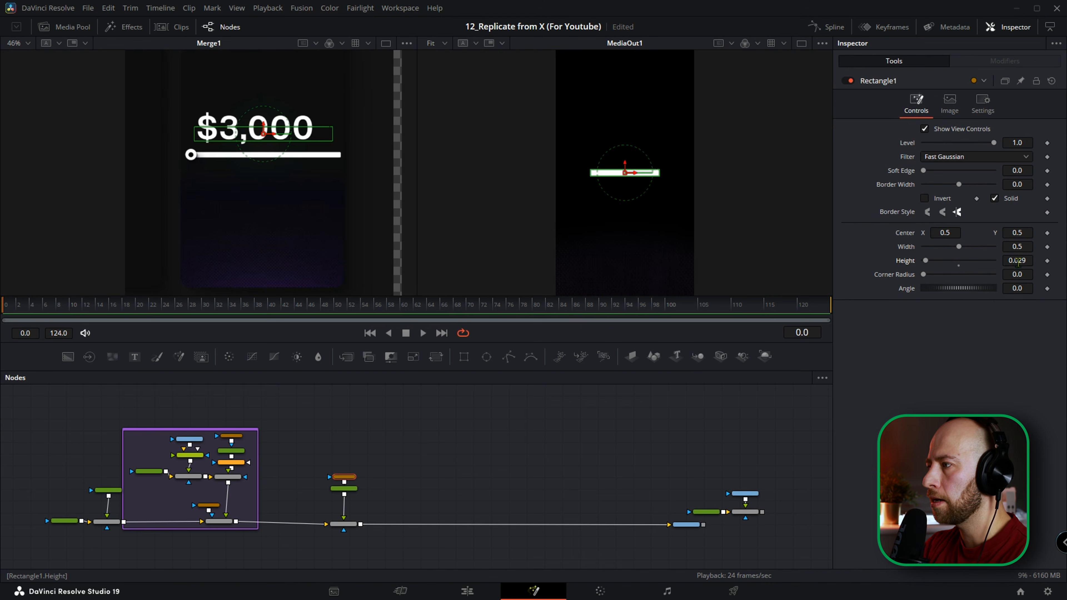
{"action": "left_click", "coordinate": [1030, 260]}
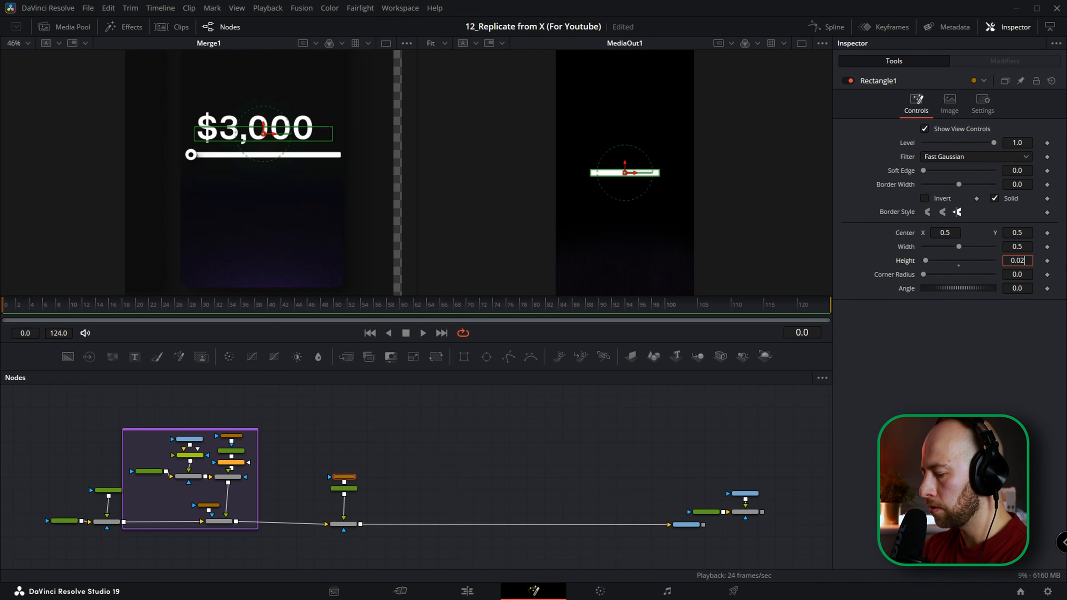
{"action": "type", "text": "5"}
{"action": "key", "text": "Tab"}
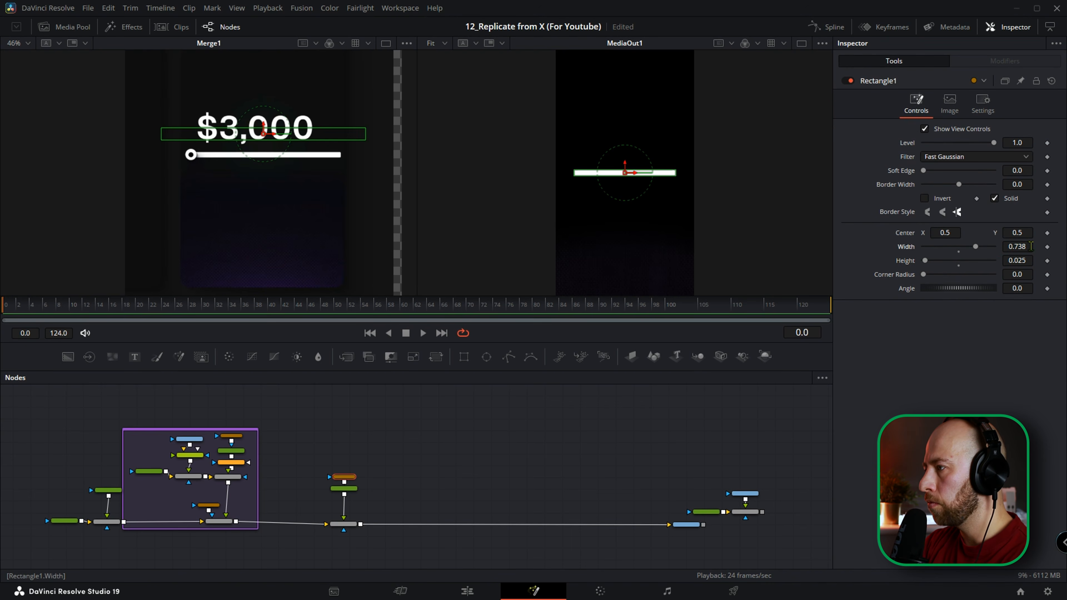
{"action": "left_click", "coordinate": [1028, 246]}
{"action": "type", "text": "0.75"}
{"action": "key", "text": "Tab"}
Set the corner radius of the slider bar's Rectangle mask to 0.25 and check its rounded end.
{"action": "key", "text": "Tab"}
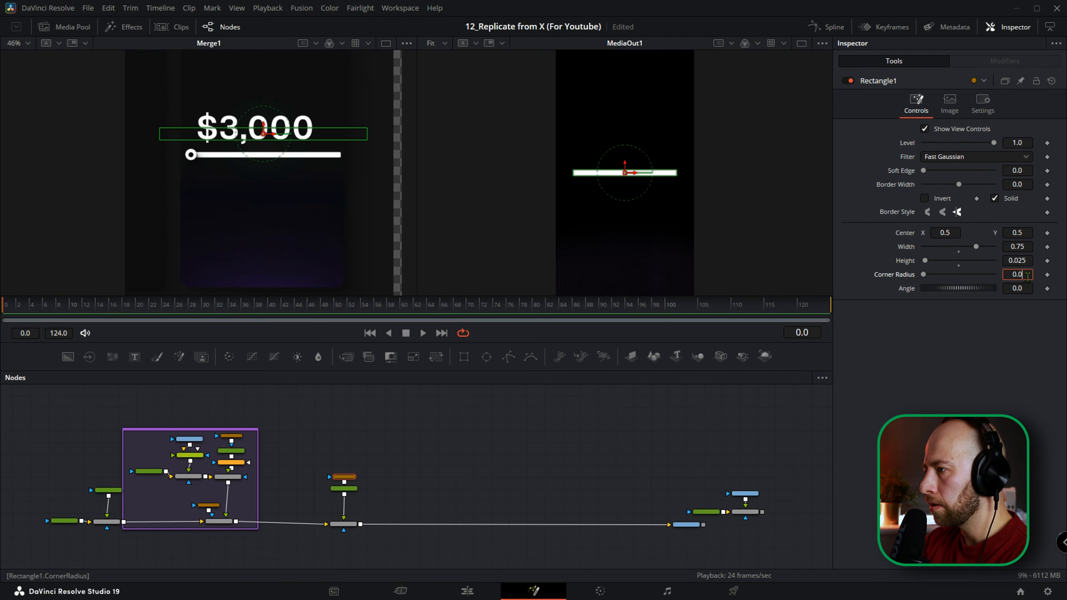
{"action": "type", "text": "0.25"}
{"action": "key", "text": "Tab"}
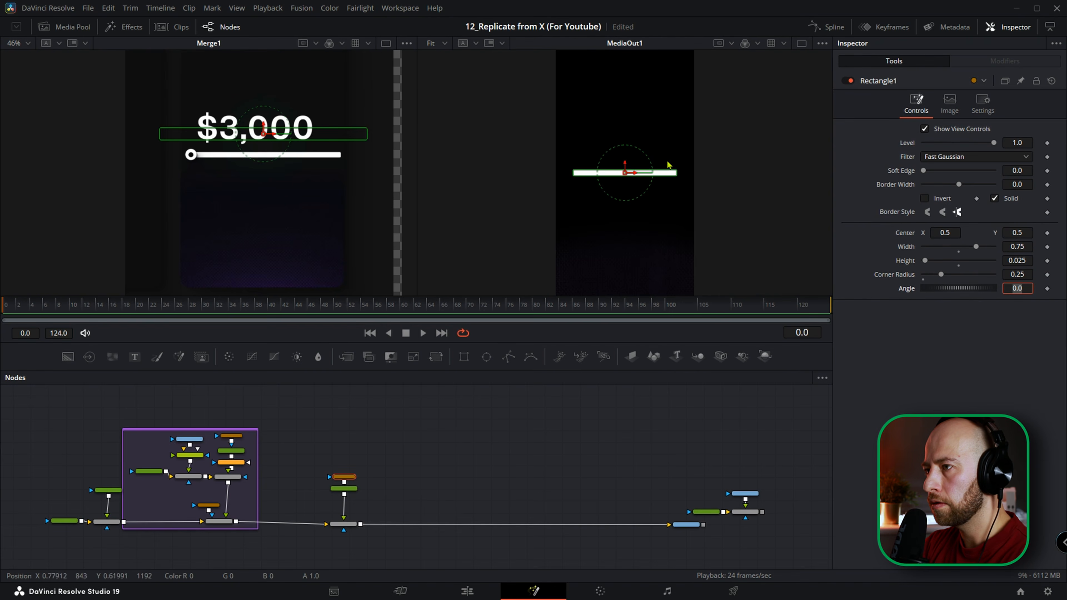
{"action": "scroll", "coordinate": [681, 185], "scroll_direction": "up", "scroll_amount": 5}
{"action": "scroll", "coordinate": [680, 185], "scroll_direction": "up", "scroll_amount": 1}
{"action": "left_click_drag", "start_coordinate": [667, 145], "coordinate": [679, 180]}
{"action": "scroll", "coordinate": [656, 110], "scroll_direction": "up", "scroll_amount": 1}
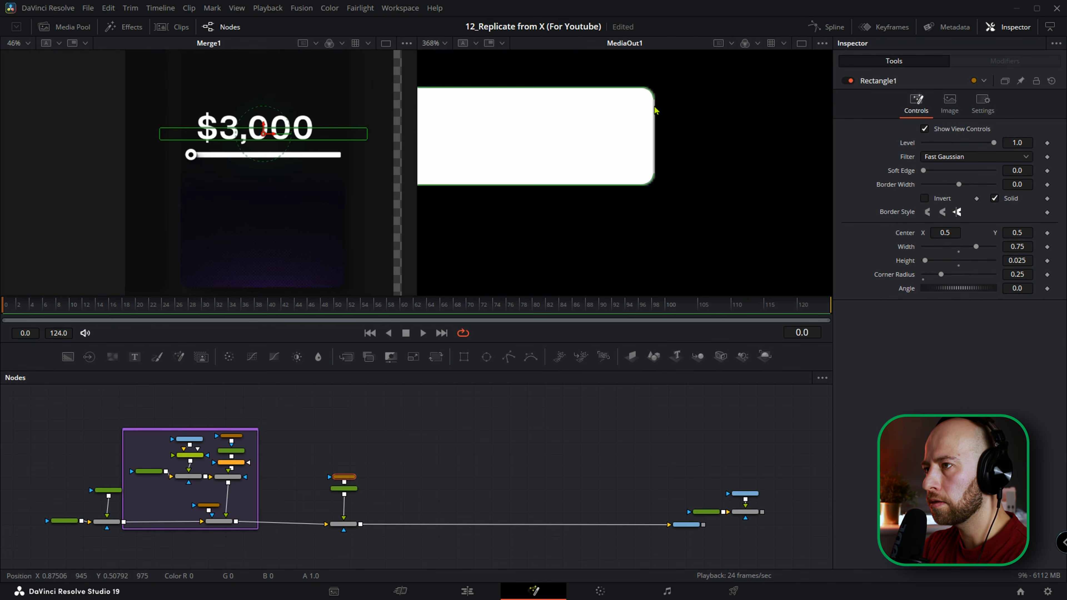
{"action": "scroll", "coordinate": [655, 109], "scroll_direction": "down", "scroll_amount": 2}
{"action": "scroll", "coordinate": [655, 111], "scroll_direction": "down", "scroll_amount": 1}
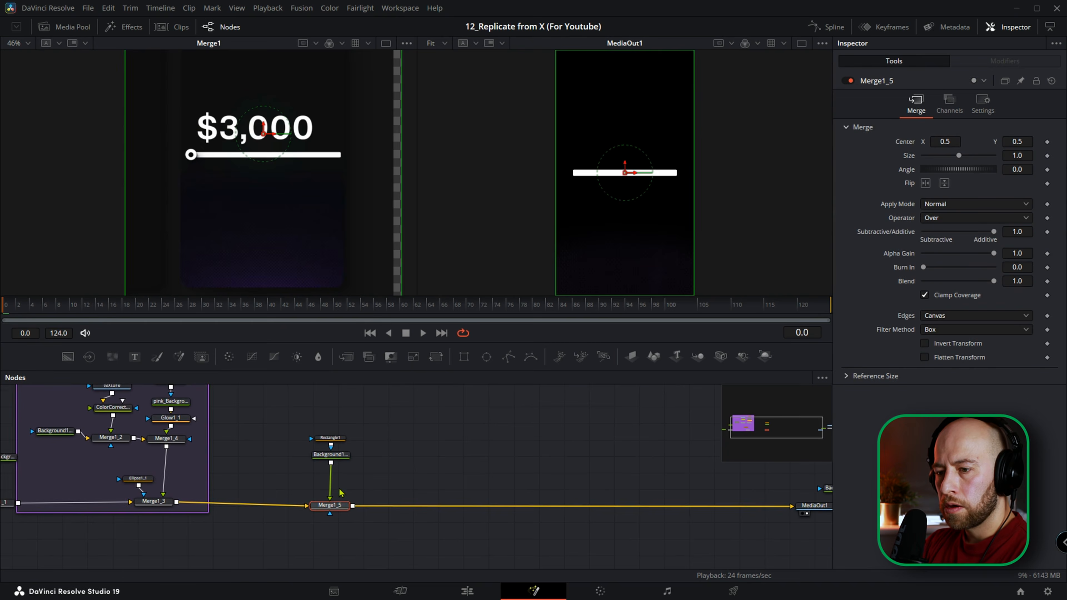
{"action": "scroll", "coordinate": [332, 464], "scroll_direction": "up", "scroll_amount": 2}
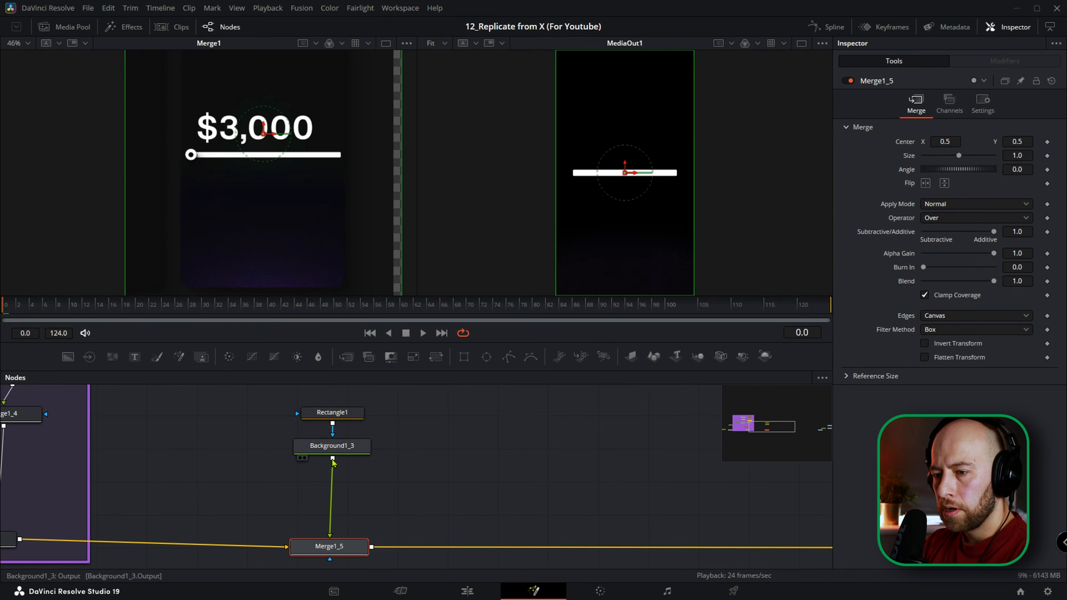
Select the bar's Background1_3 node and go to frame 73, where the reference slider bar is purple.
{"action": "left_click", "coordinate": [339, 452]}
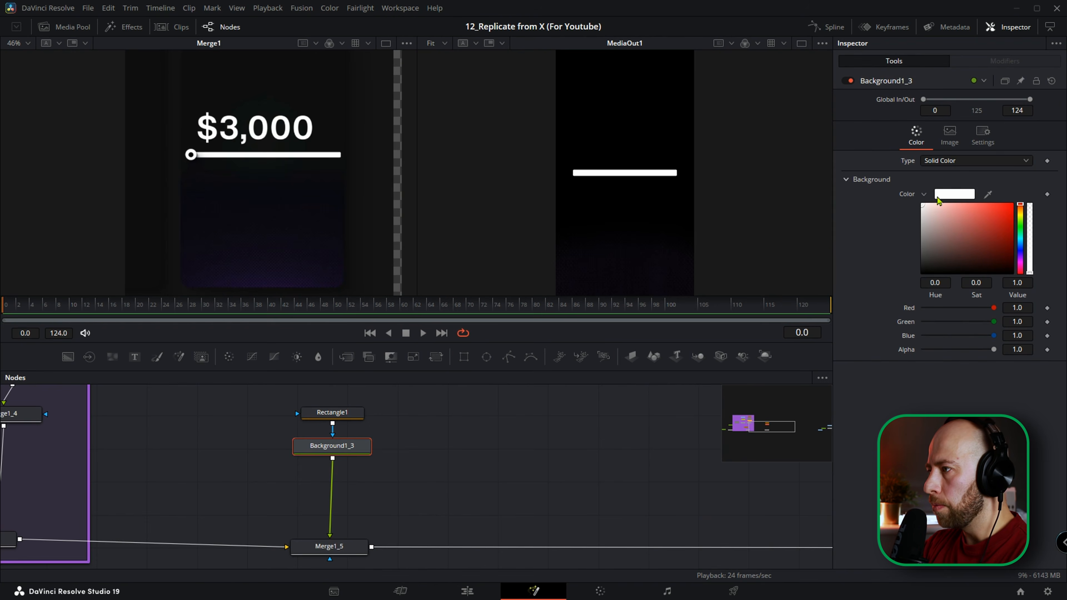
{"action": "left_click_drag", "start_coordinate": [36, 310], "coordinate": [487, 306]}
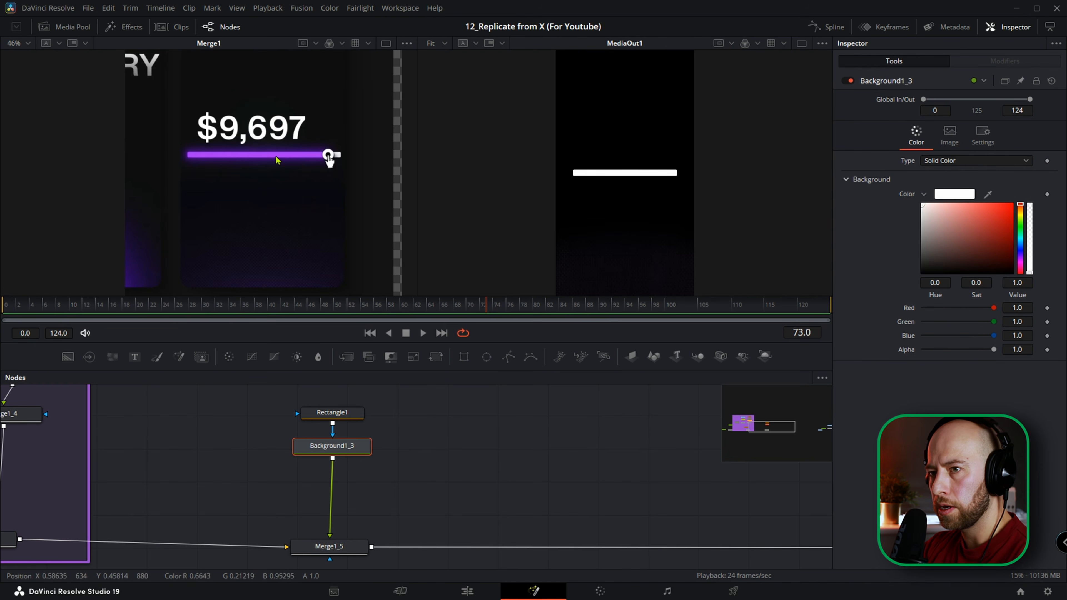
{"action": "left_click", "coordinate": [964, 196]}
{"action": "left_click_drag", "start_coordinate": [548, 186], "coordinate": [608, 216]}
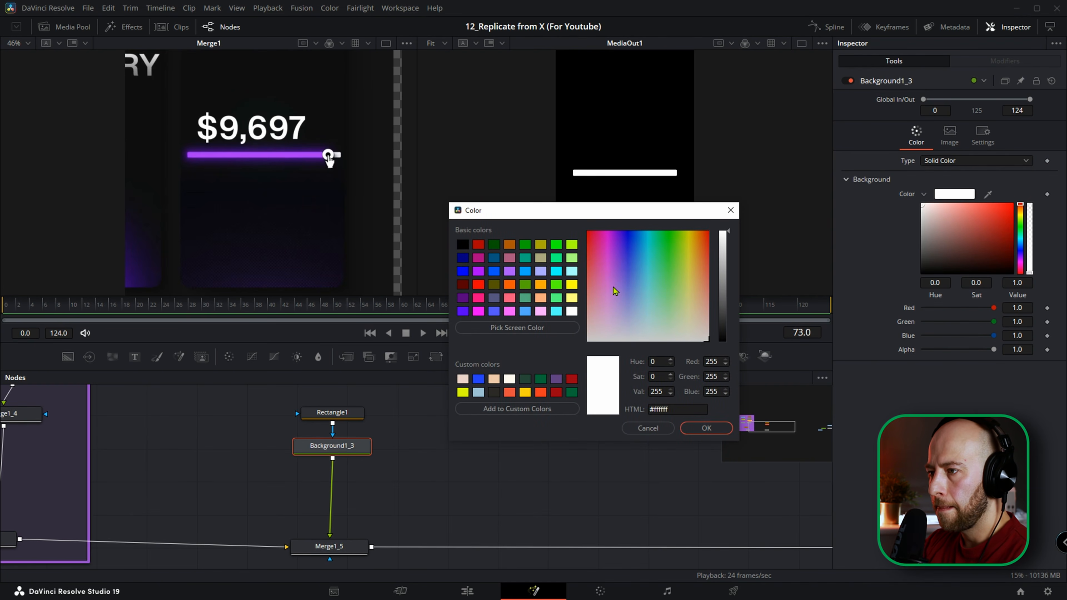
{"action": "left_click", "coordinate": [607, 272]}
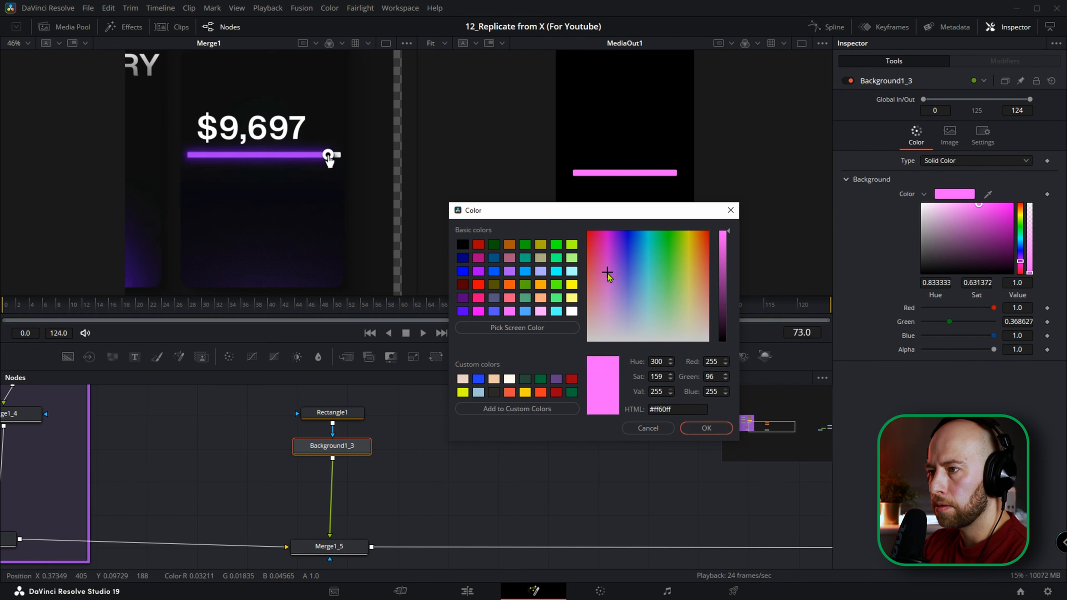
{"action": "left_click", "coordinate": [608, 274]}
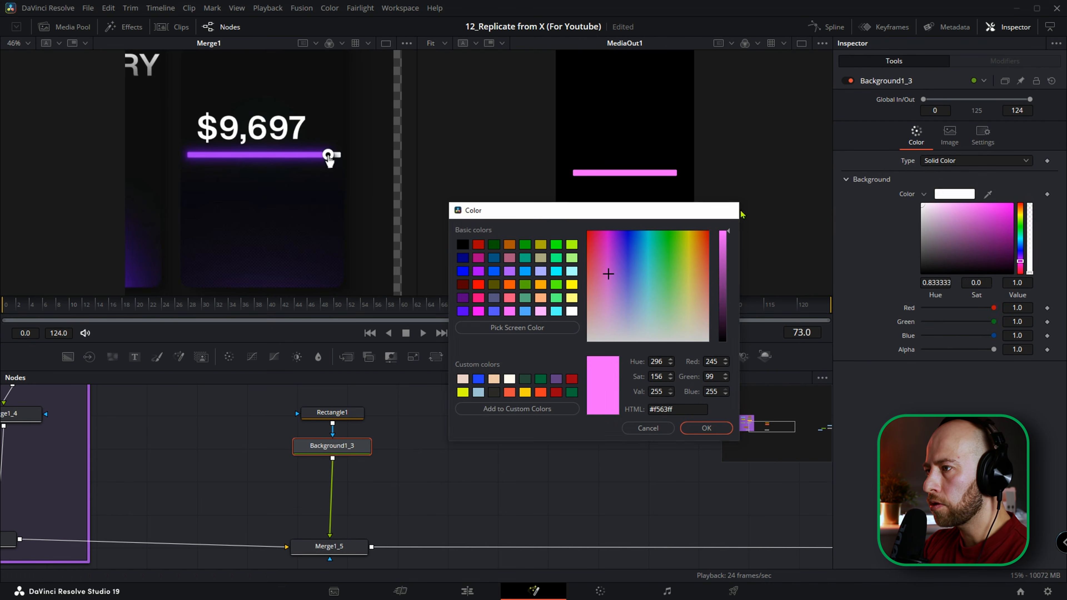
{"action": "left_click", "coordinate": [731, 210]}
Sample the reference bar's purple as the Background1_3 color and add a Glow node after it.
{"action": "left_click_drag", "start_coordinate": [989, 195], "coordinate": [271, 152]}
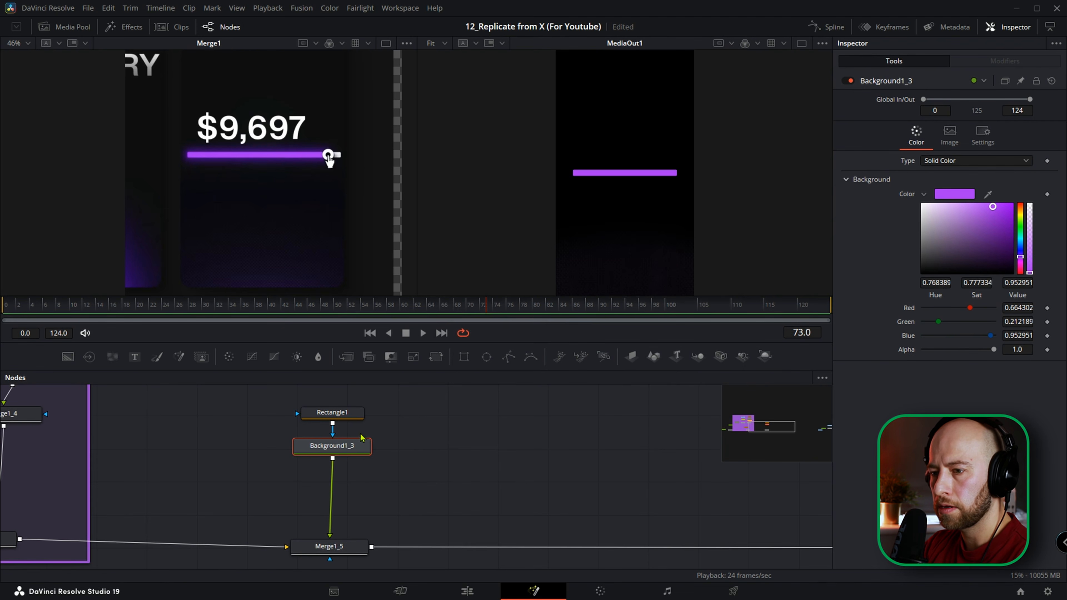
{"action": "key", "text": "shift+space"}
{"action": "type", "text": "glow"}
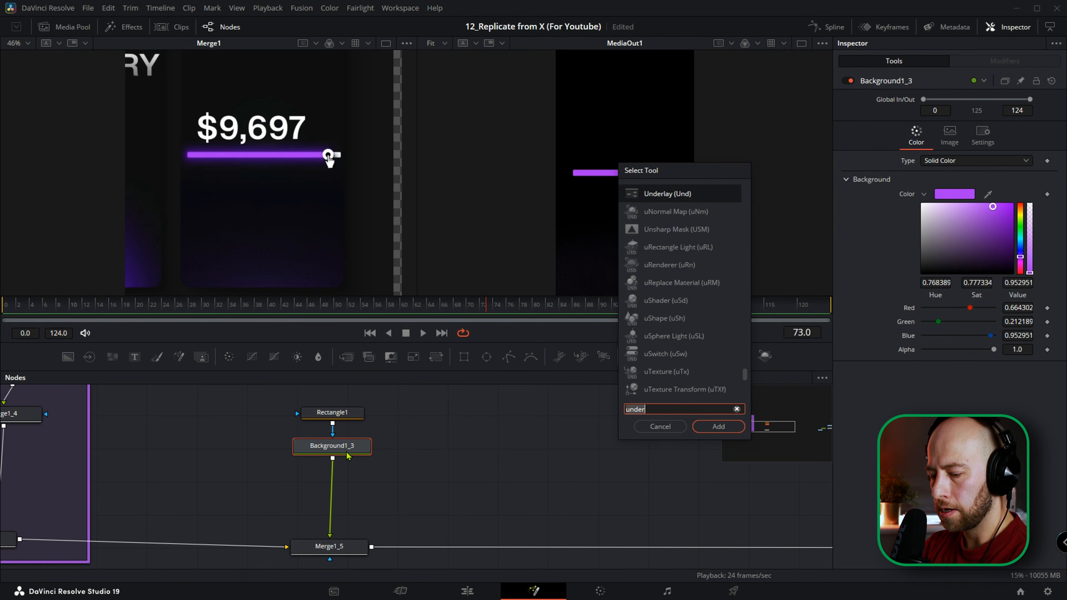
{"action": "key", "text": "Return"}
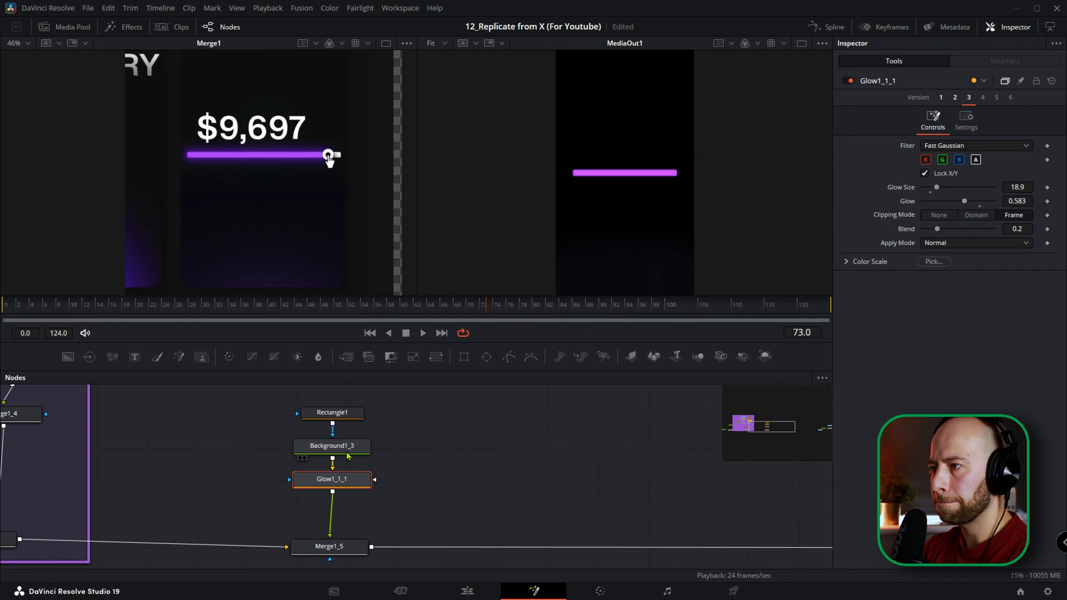
Adjust the bar's Glow to a glow size of about 59.8, glow of about 0.386 and blend of about 0.512.
{"action": "left_click_drag", "start_coordinate": [936, 230], "coordinate": [945, 238]}
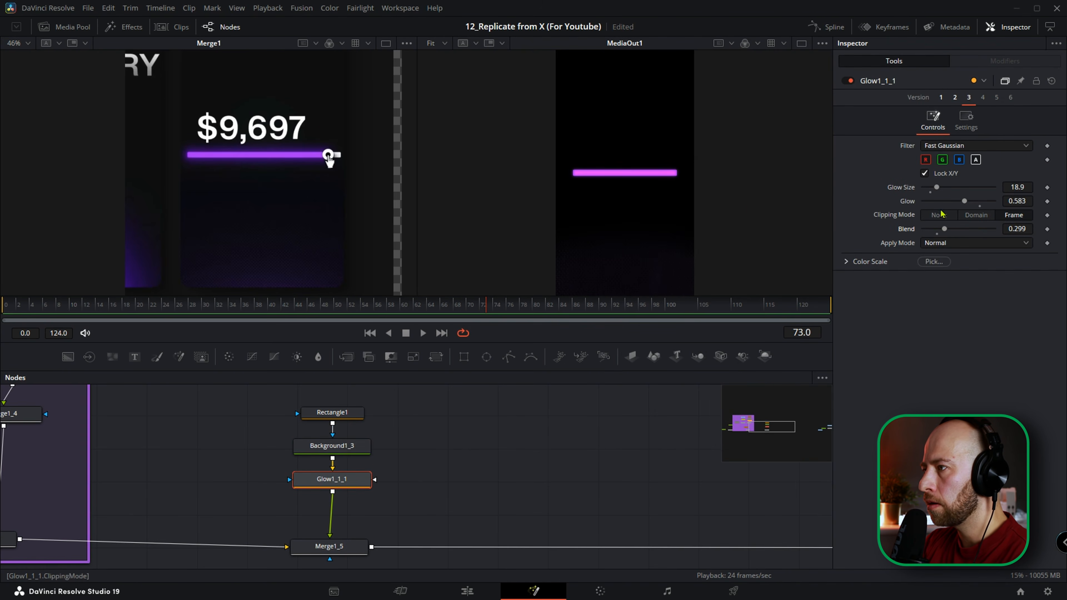
{"action": "scroll", "coordinate": [641, 174], "scroll_direction": "up", "scroll_amount": 5}
{"action": "left_click_drag", "start_coordinate": [939, 192], "coordinate": [949, 202]}
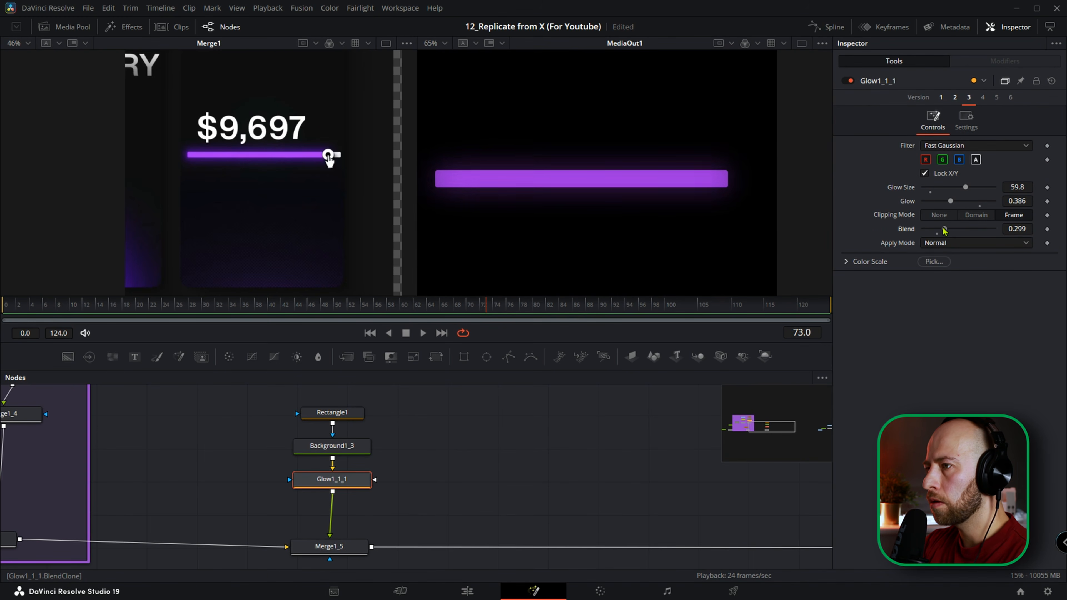
{"action": "left_click_drag", "start_coordinate": [944, 229], "coordinate": [959, 230]}
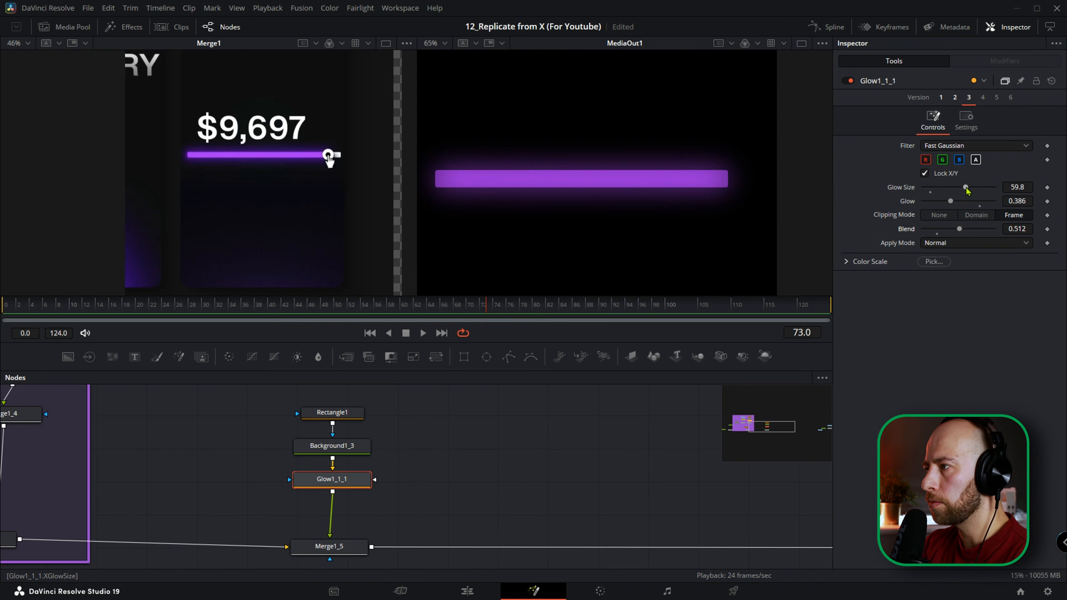
Change the Background1_3 color to the pink #f32adf.
{"action": "left_click", "coordinate": [364, 446]}
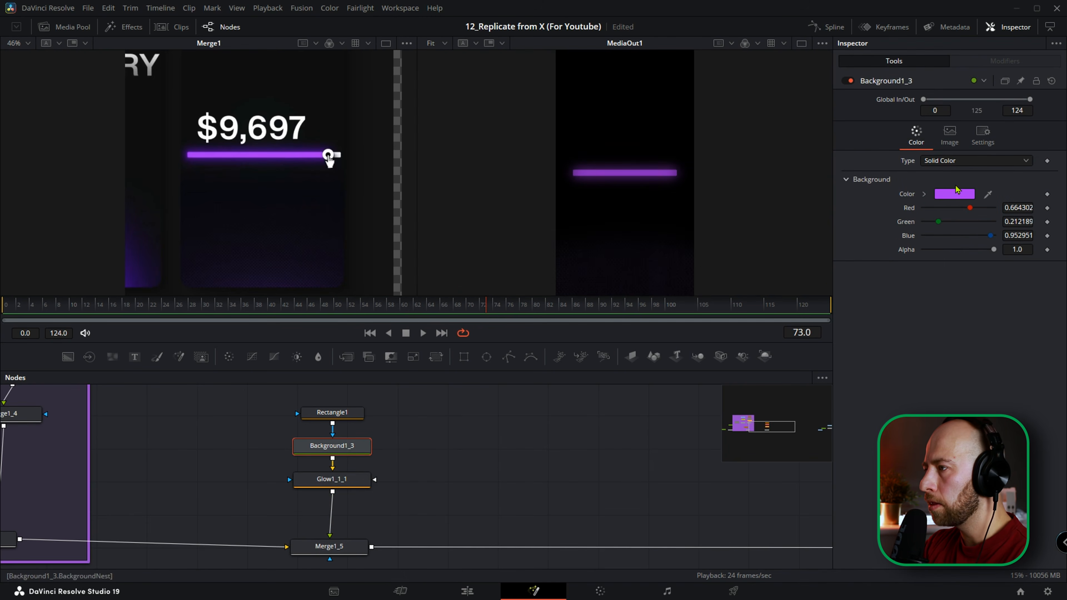
{"action": "left_click", "coordinate": [966, 194]}
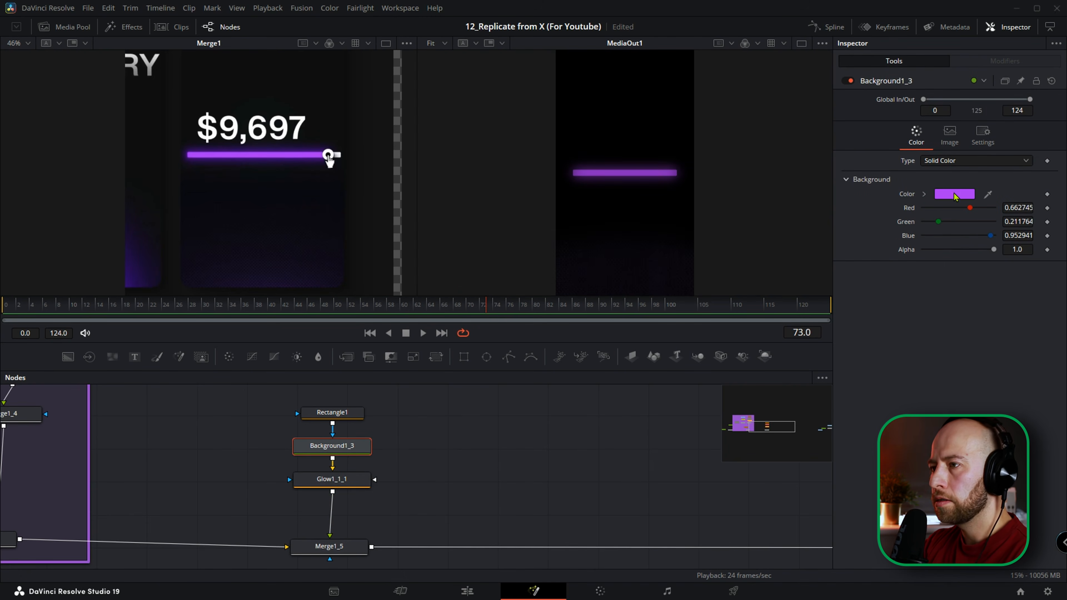
{"action": "left_click_drag", "start_coordinate": [583, 178], "coordinate": [638, 282]}
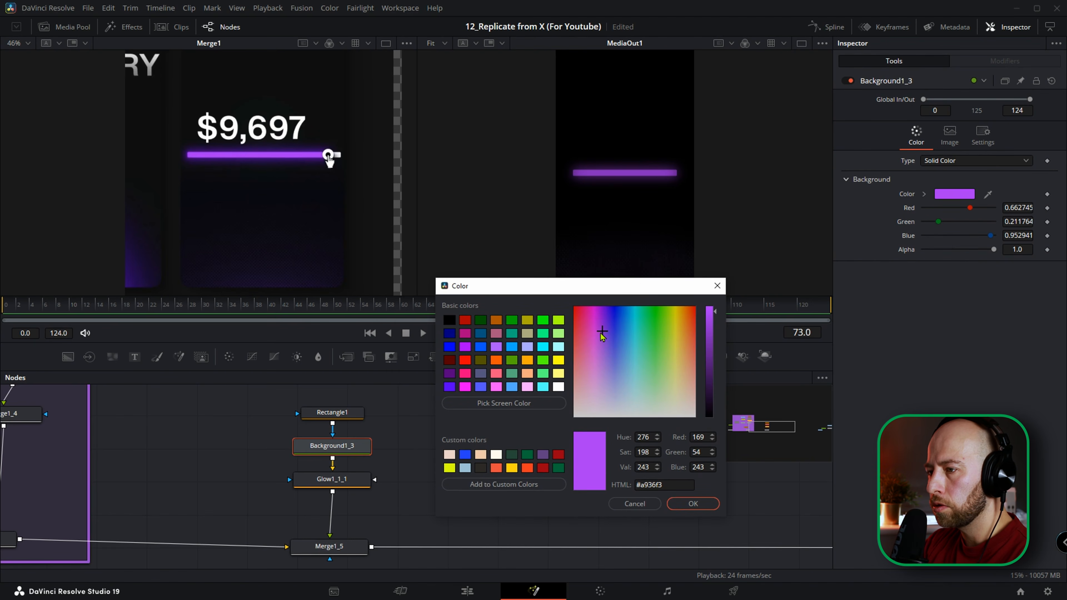
{"action": "mouse_move", "coordinate": [600, 334]}
{"action": "left_mouse_down"}
{"action": "mouse_move", "coordinate": [591, 324]}
{"action": "mouse_move", "coordinate": [598, 370]}
{"action": "mouse_move", "coordinate": [591, 326]}
{"action": "left_mouse_up"}
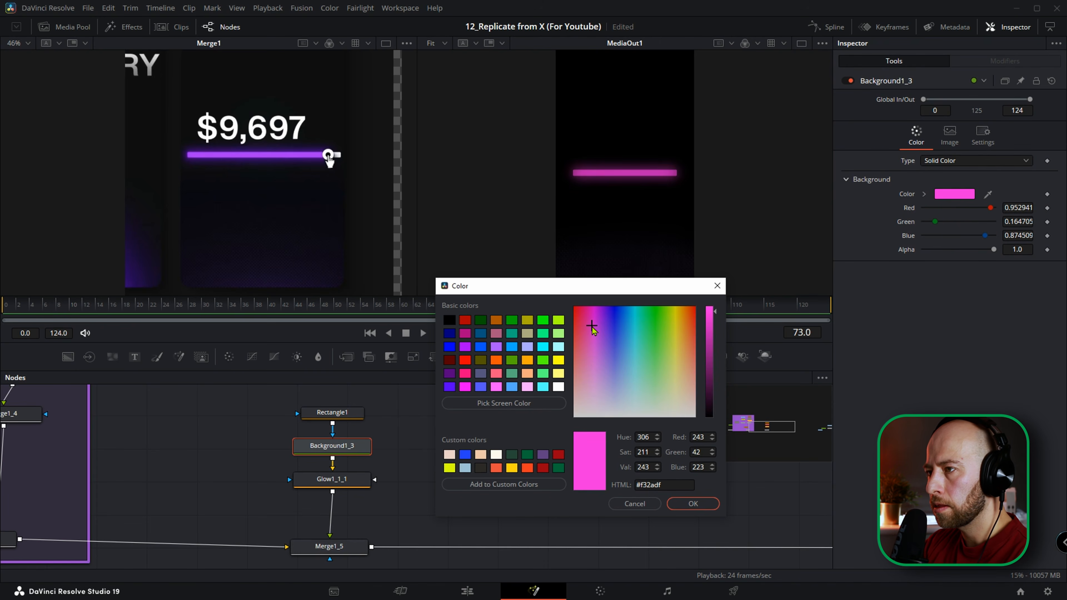
{"action": "left_click", "coordinate": [691, 504]}
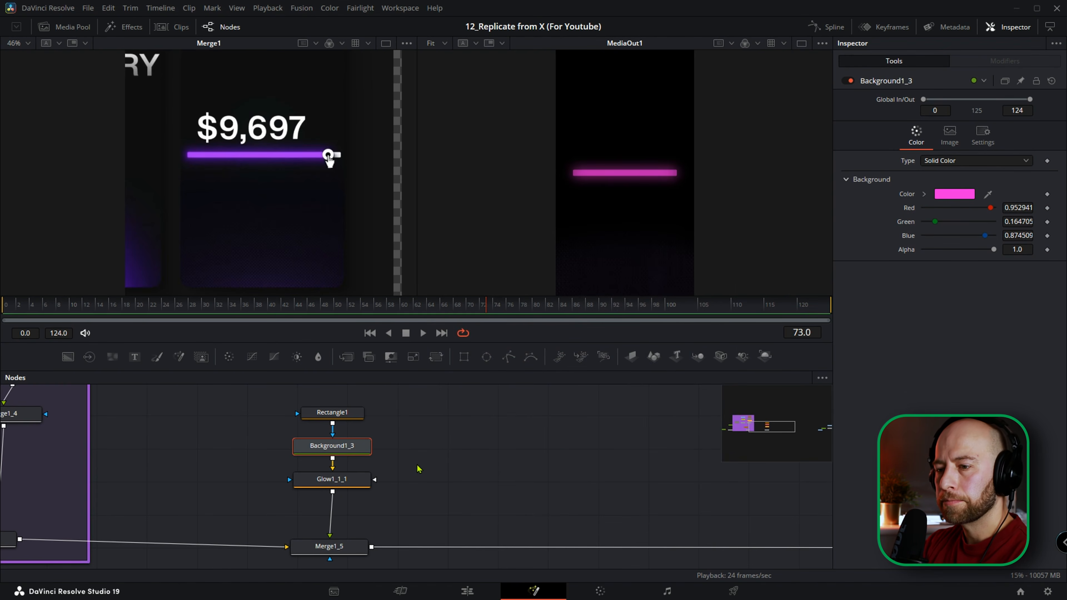
Add a second Background node next to Glow1_1_1 for the white slider bar.
{"action": "scroll", "coordinate": [402, 474], "scroll_direction": "down", "scroll_amount": 2}
{"action": "left_click_drag", "start_coordinate": [340, 445], "coordinate": [332, 446]}
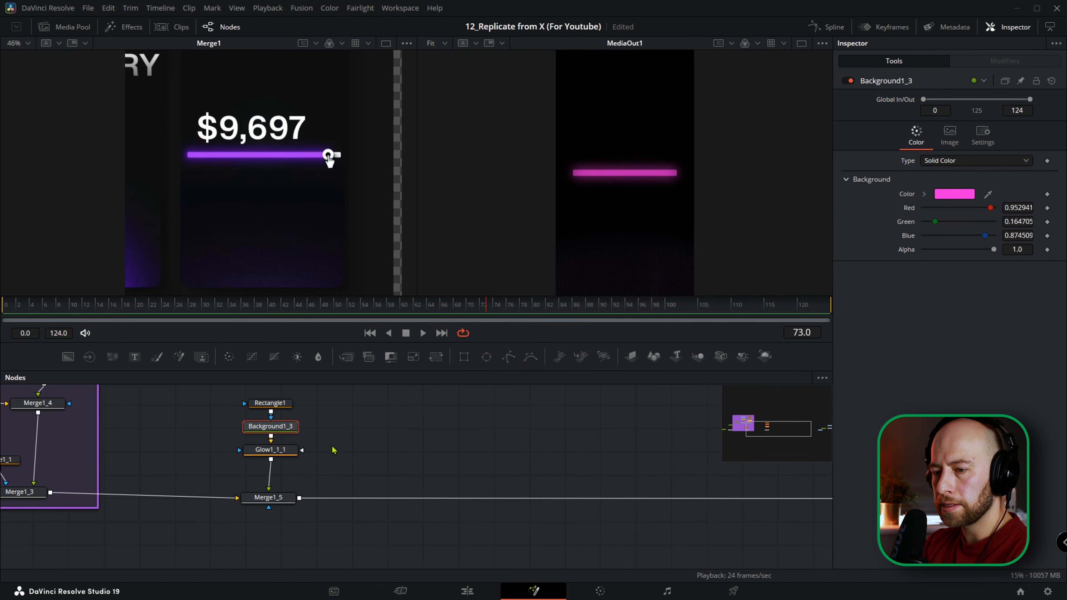
{"action": "left_click", "coordinate": [276, 499]}
{"action": "left_click_drag", "start_coordinate": [67, 357], "coordinate": [362, 451]}
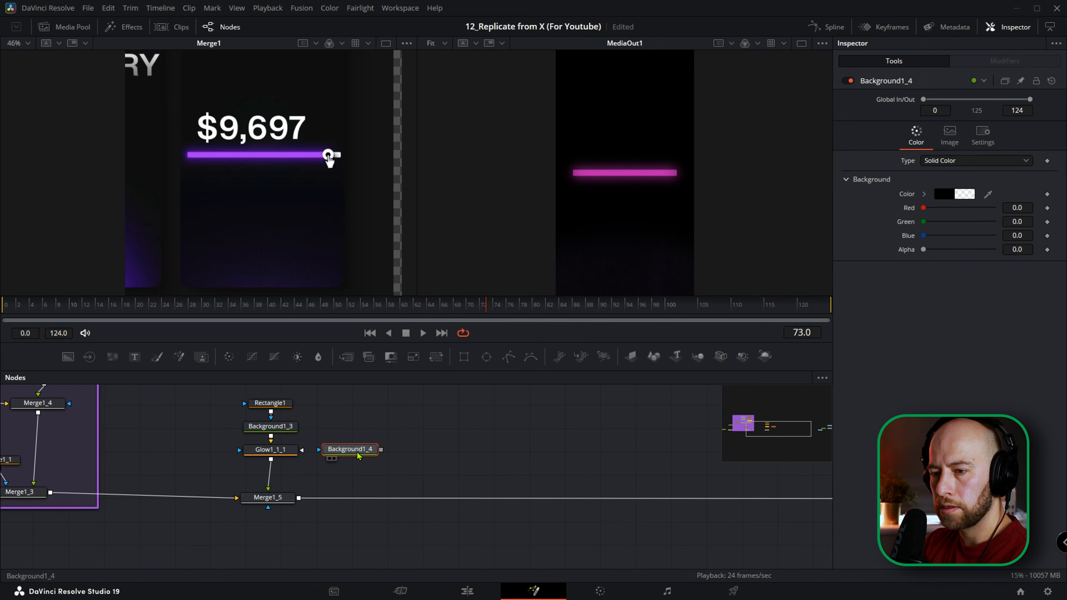
Rename the pink bar's Background1_3 node Pink_Background.
{"action": "left_click", "coordinate": [283, 428]}
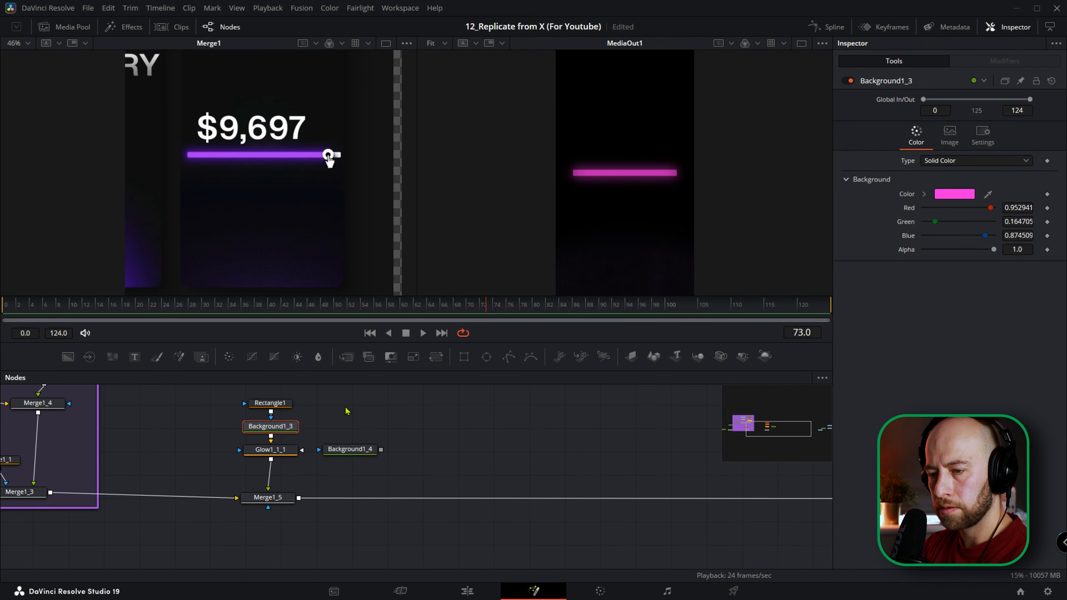
{"action": "key", "text": "F2"}
{"action": "type", "text": "Pink_Background"}
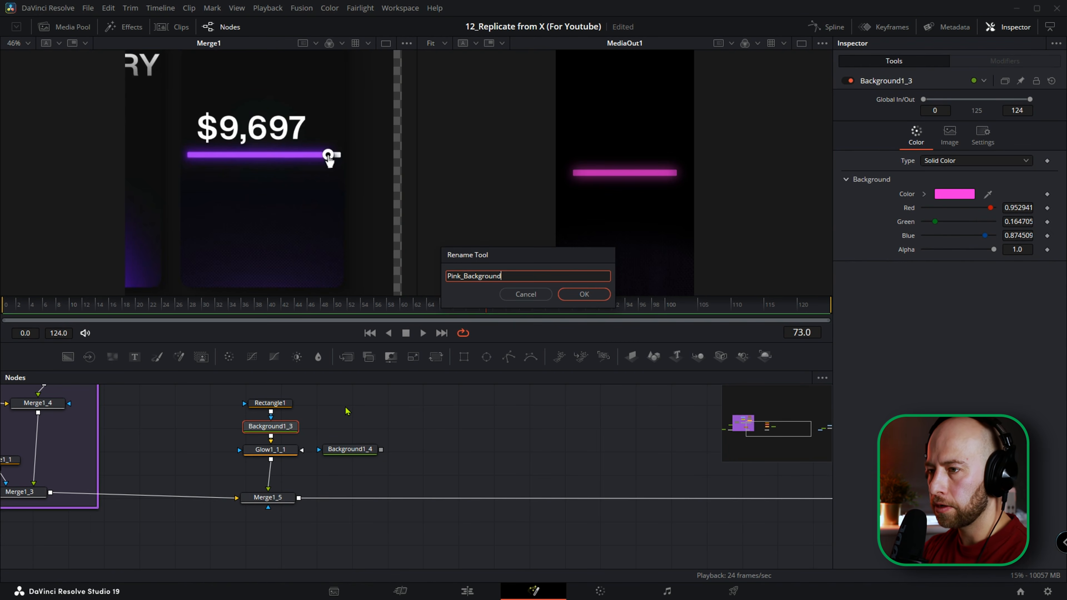
{"action": "key", "text": "Return"}
Rename Background1_4 White_Background and merge it into the main chain after Merge1_5.
{"action": "left_click", "coordinate": [343, 453]}
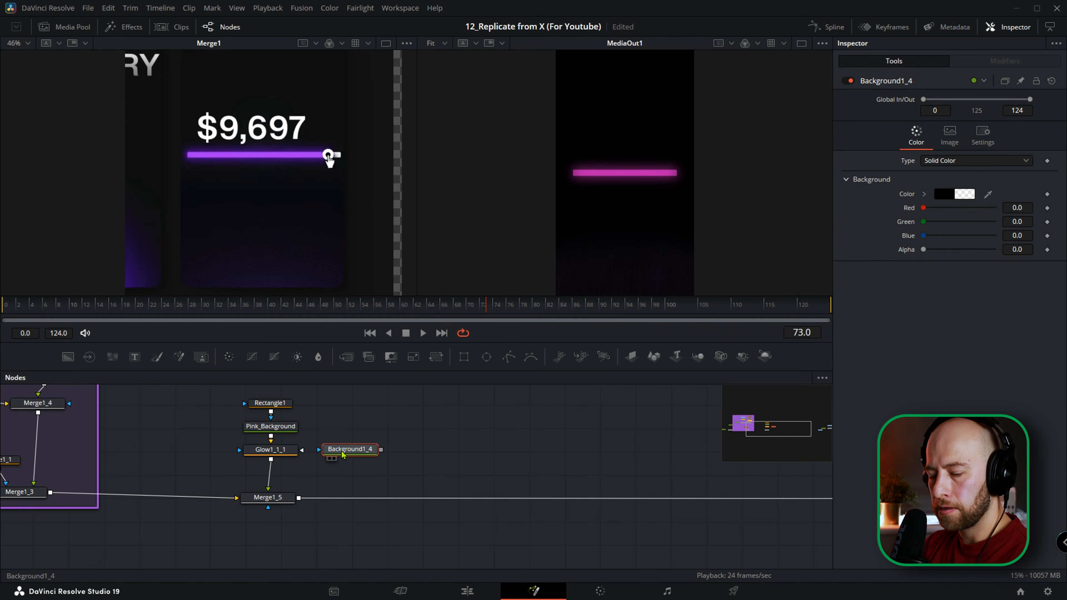
{"action": "key", "text": "F2"}
{"action": "type", "text": "White_"}
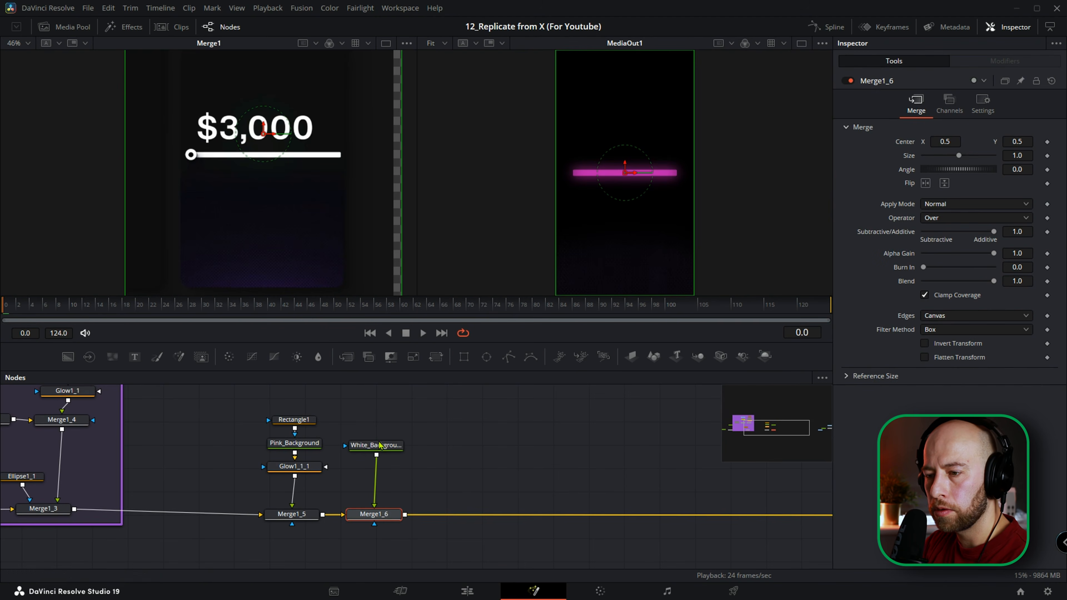
{"action": "left_click", "coordinate": [379, 445]}
Mask White_Background with an instanced copy of Rectangle1 and align both rectangle nodes above their backgrounds.
{"action": "left_click", "coordinate": [305, 425]}
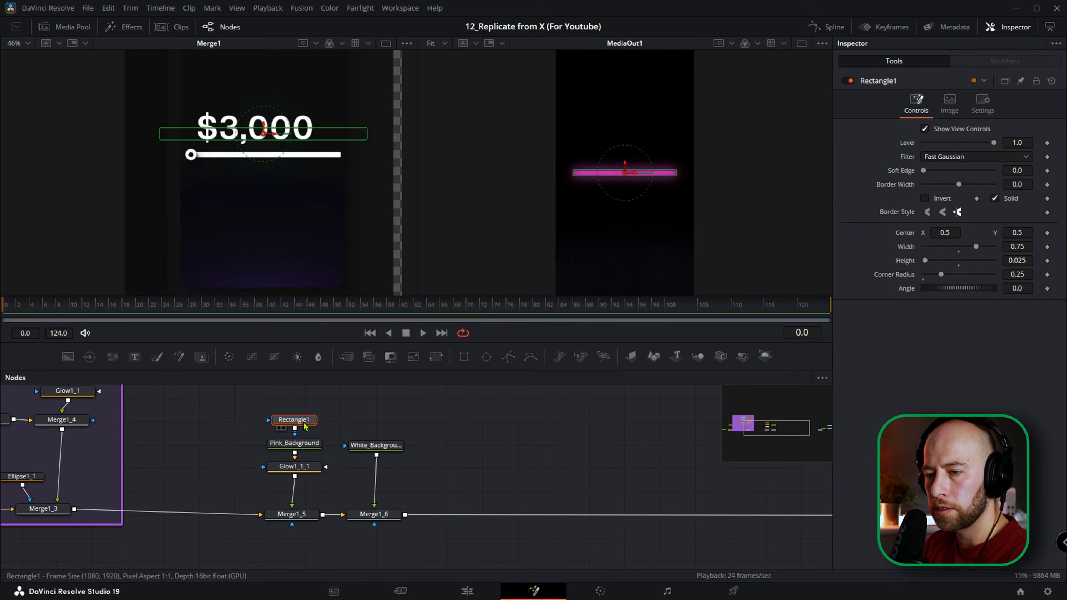
{"action": "left_click", "coordinate": [375, 422]}
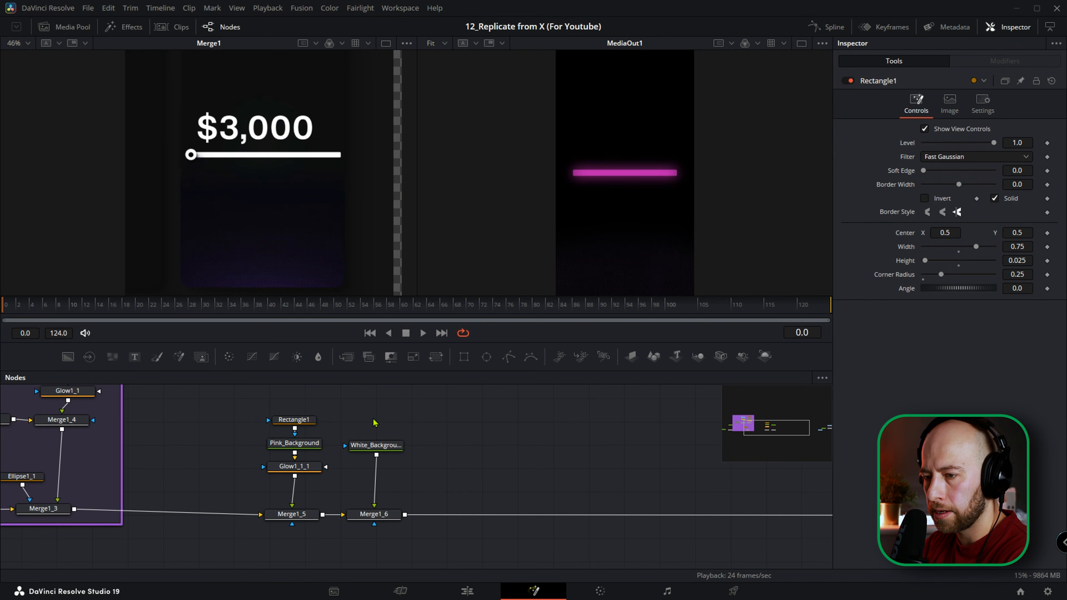
{"action": "key", "text": "ctrl+shift+v"}
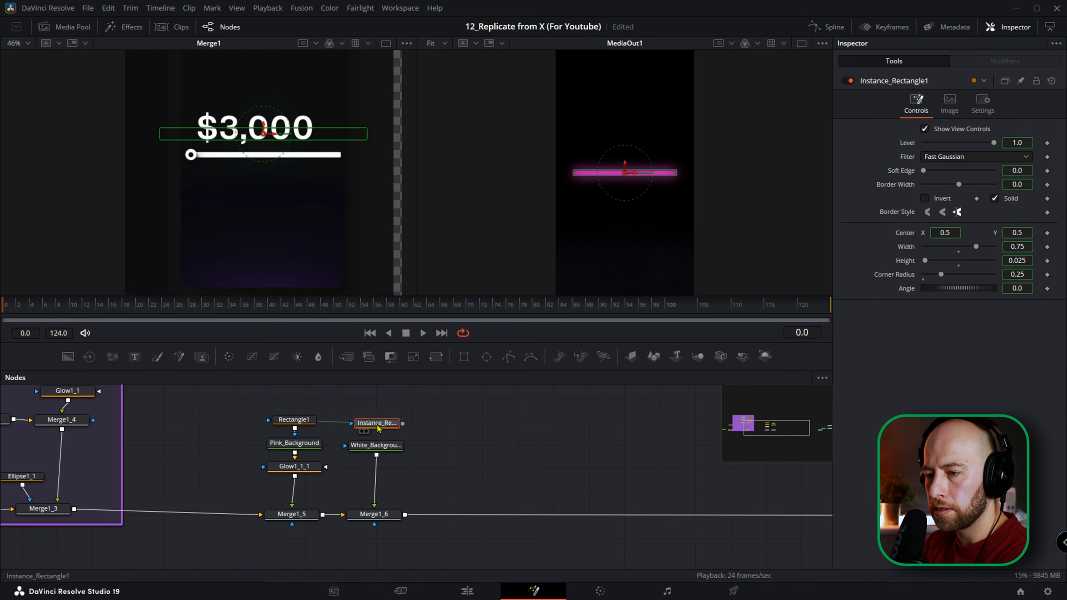
{"action": "left_click_drag", "start_coordinate": [401, 420], "coordinate": [358, 449]}
{"action": "left_click", "coordinate": [290, 423], "text": "ctrl"}
{"action": "left_click_drag", "start_coordinate": [290, 424], "coordinate": [290, 407]}
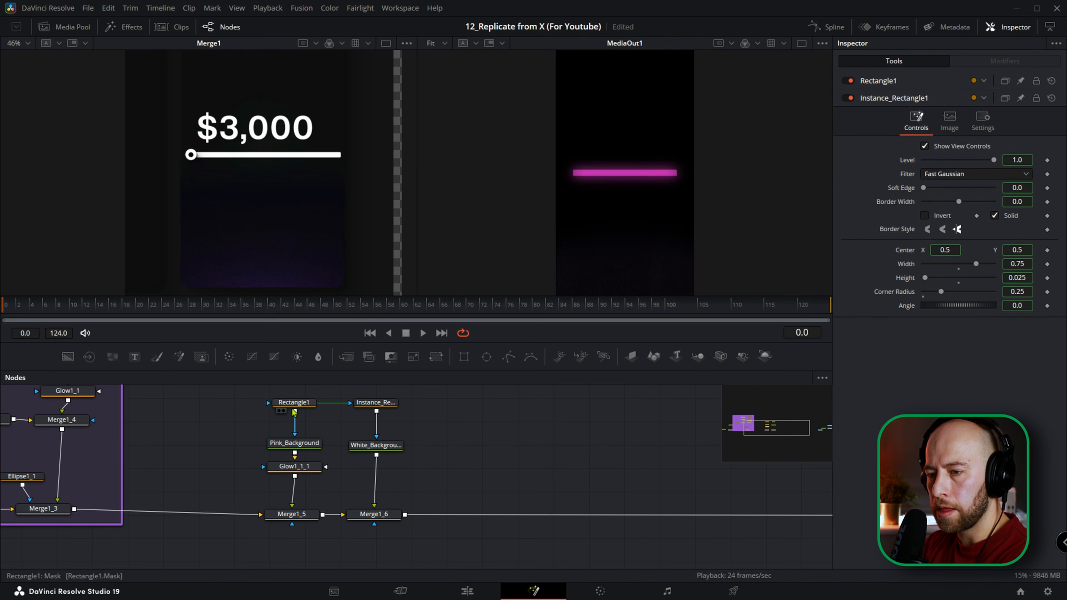
Insert a duplicate of Rectangle1 between it and Pink_Background, with its paint mode set to Subtract.
{"action": "left_click", "coordinate": [290, 406]}
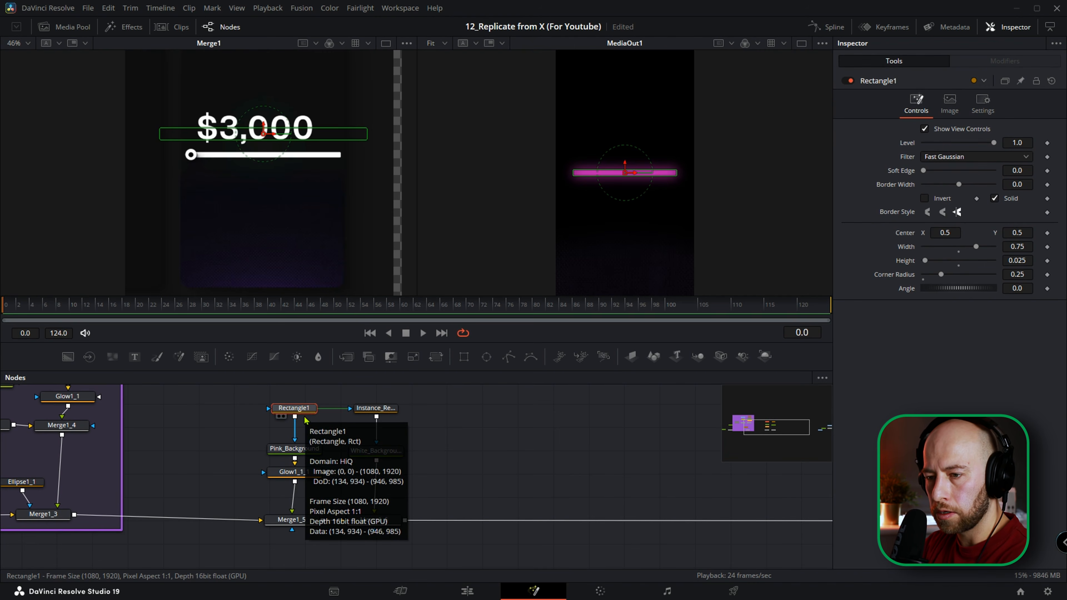
{"action": "key", "text": "ctrl+v"}
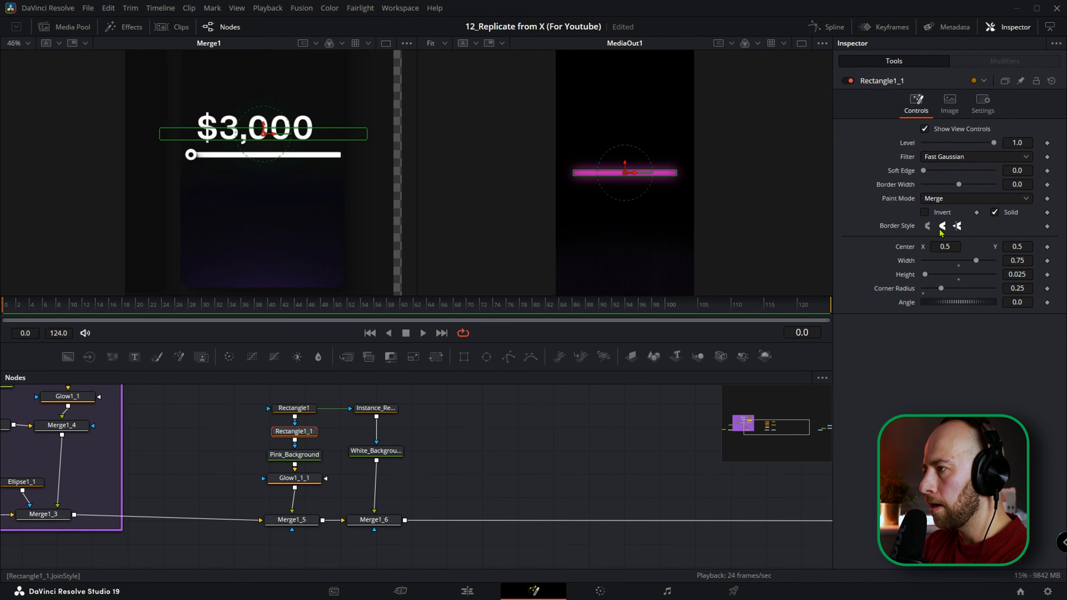
{"action": "left_click", "coordinate": [948, 198]}
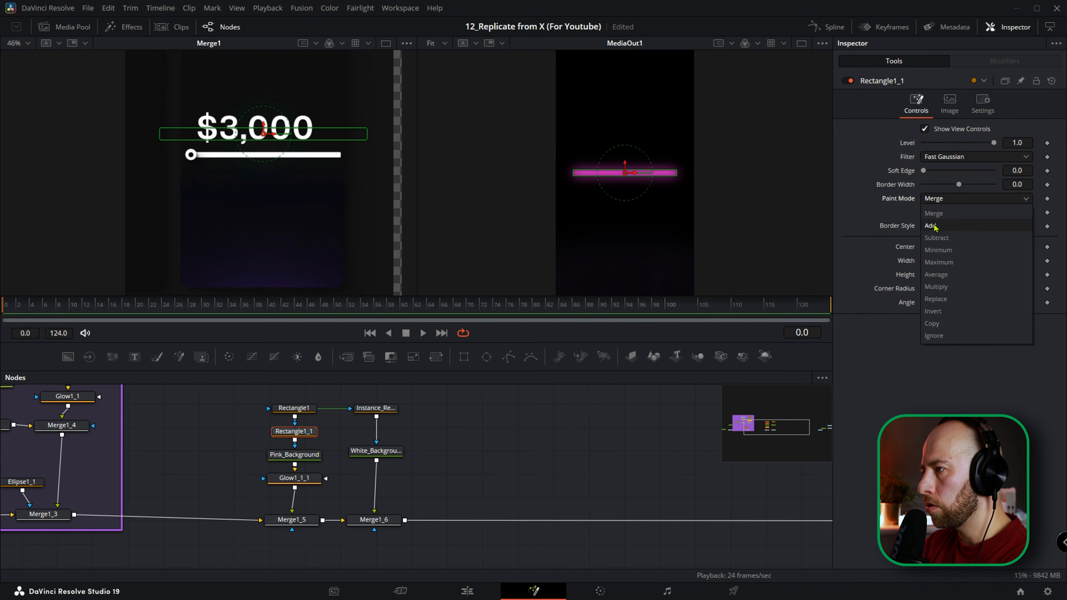
{"action": "left_click", "coordinate": [941, 237]}
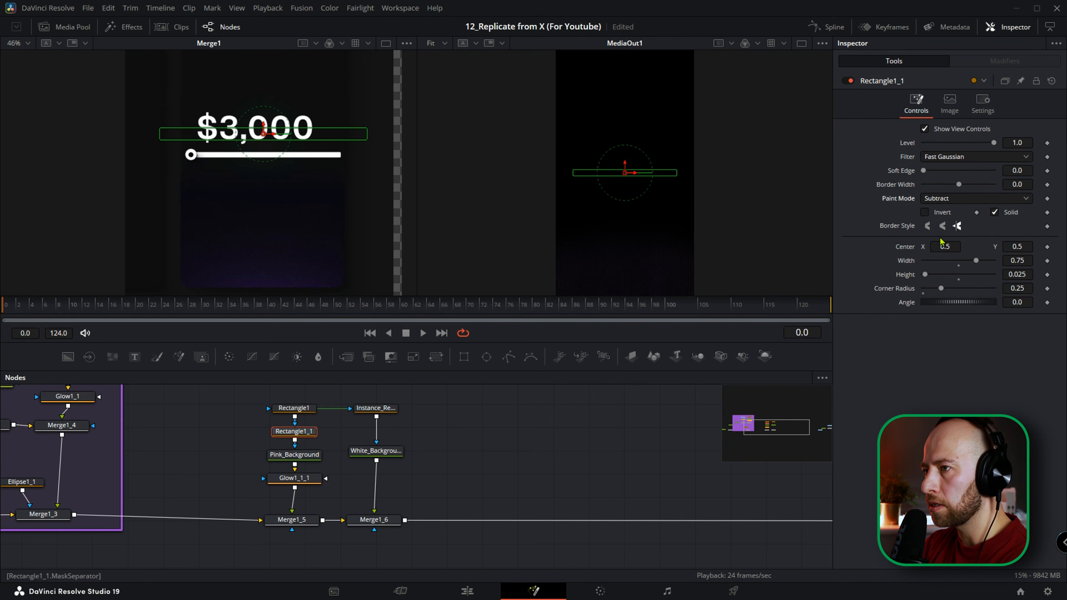
Paste another copy of Rectangle1 as the mask of Merge1_6 and place it beside the merge.
{"action": "left_click", "coordinate": [217, 424]}
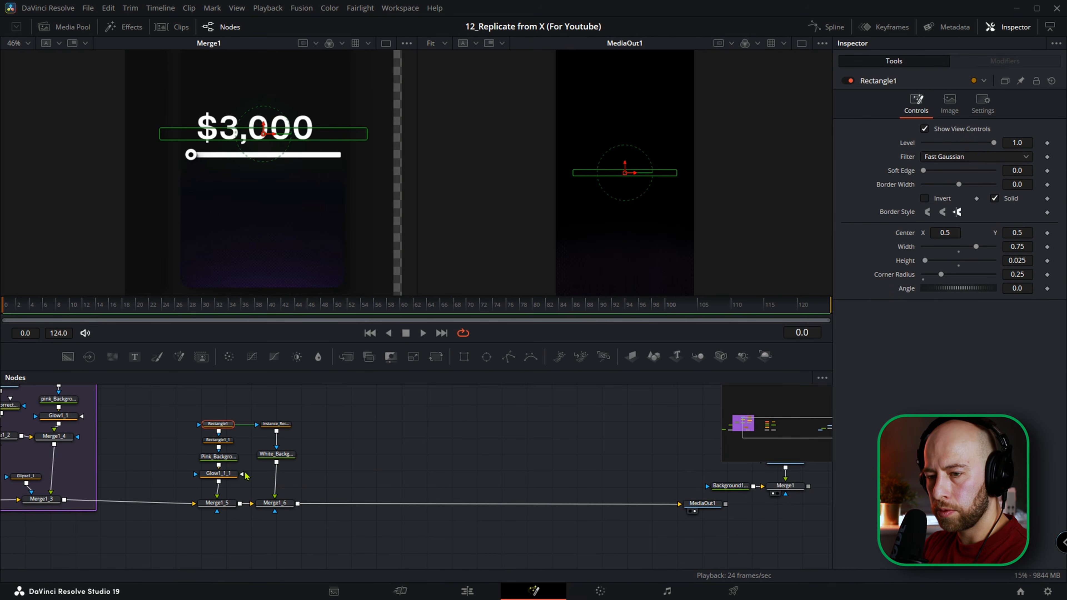
{"action": "left_click", "coordinate": [277, 504]}
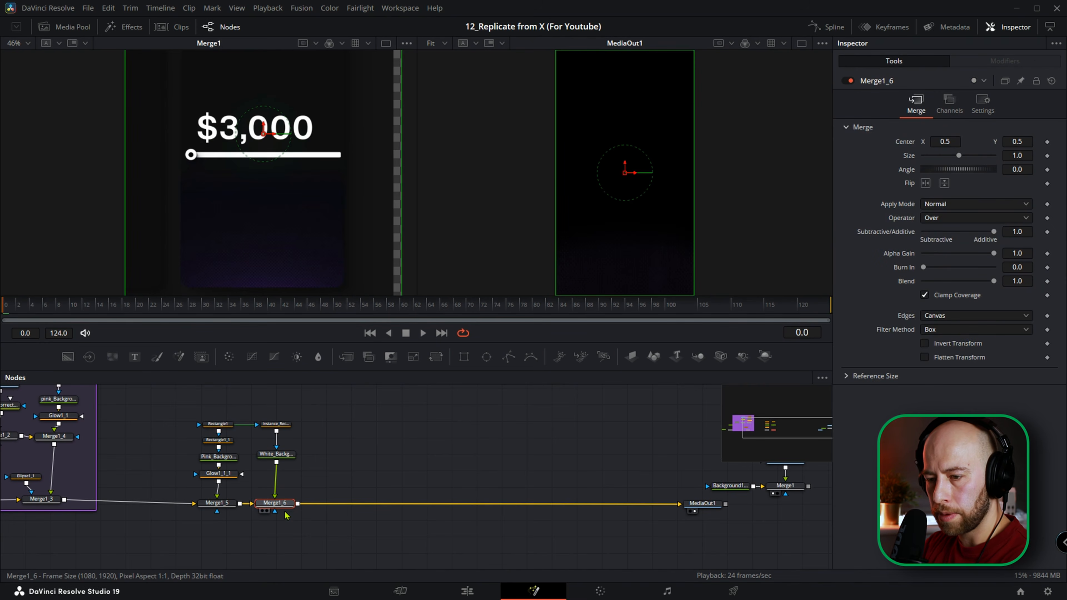
{"action": "key", "text": "ctrl+v"}
{"action": "left_click_drag", "start_coordinate": [275, 489], "coordinate": [261, 484]}
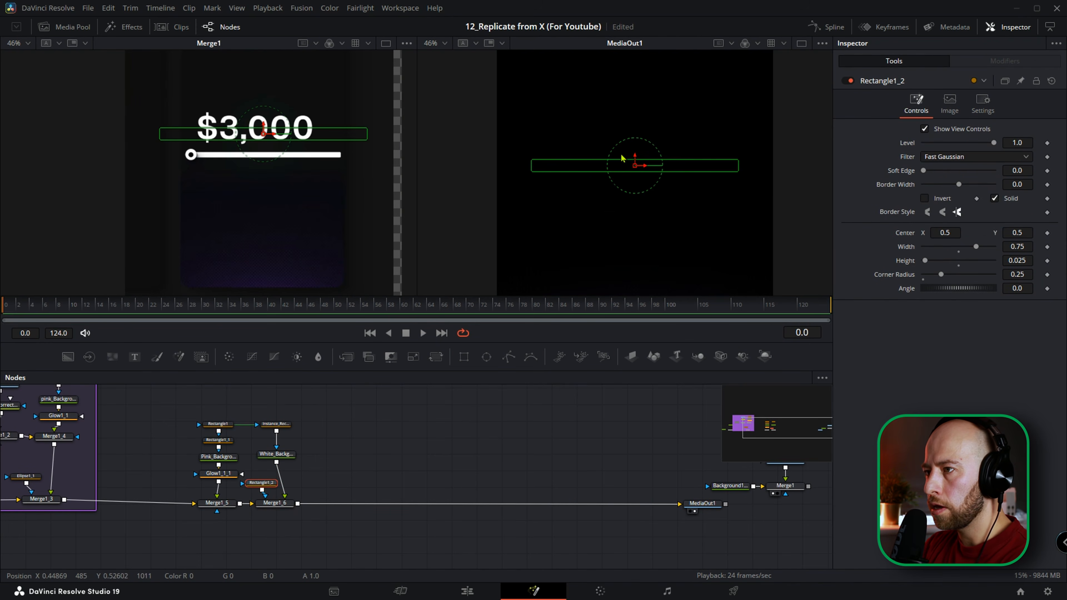
Set the height of the Rectangle1_2 mask to 0.095.
{"action": "left_click_drag", "start_coordinate": [1021, 261], "coordinate": [1044, 261]}
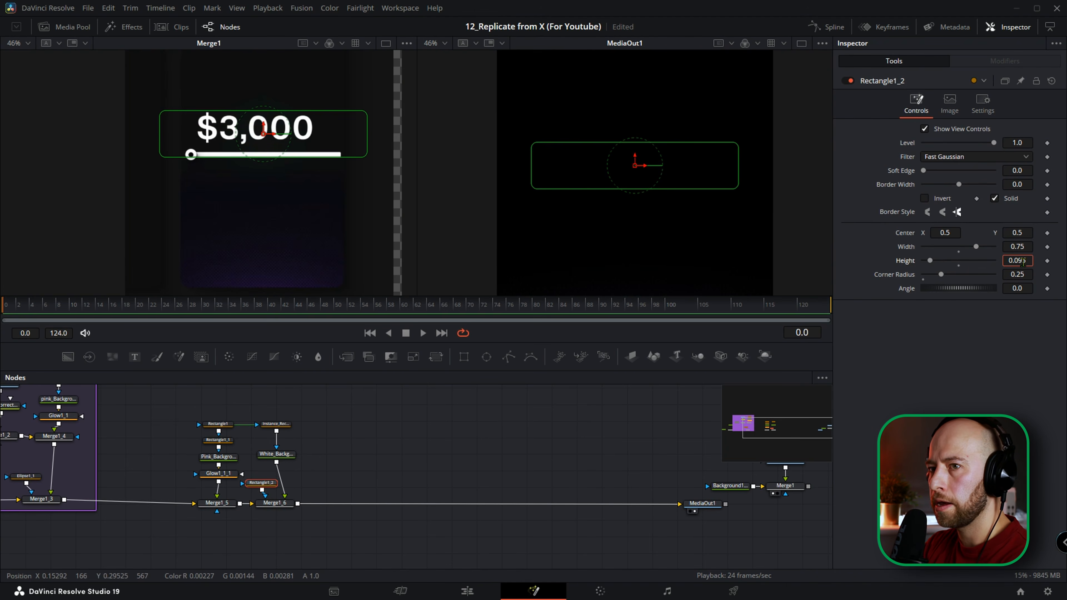
Add an Underlay around all of the slider bar nodes, from Rectangle1 through Merge1_6.
{"action": "scroll", "coordinate": [392, 460], "scroll_direction": "down", "scroll_amount": 3}
{"action": "left_click_drag", "start_coordinate": [346, 437], "coordinate": [238, 531]}
{"action": "key", "text": "shift+space"}
{"action": "type", "text": "underl"}
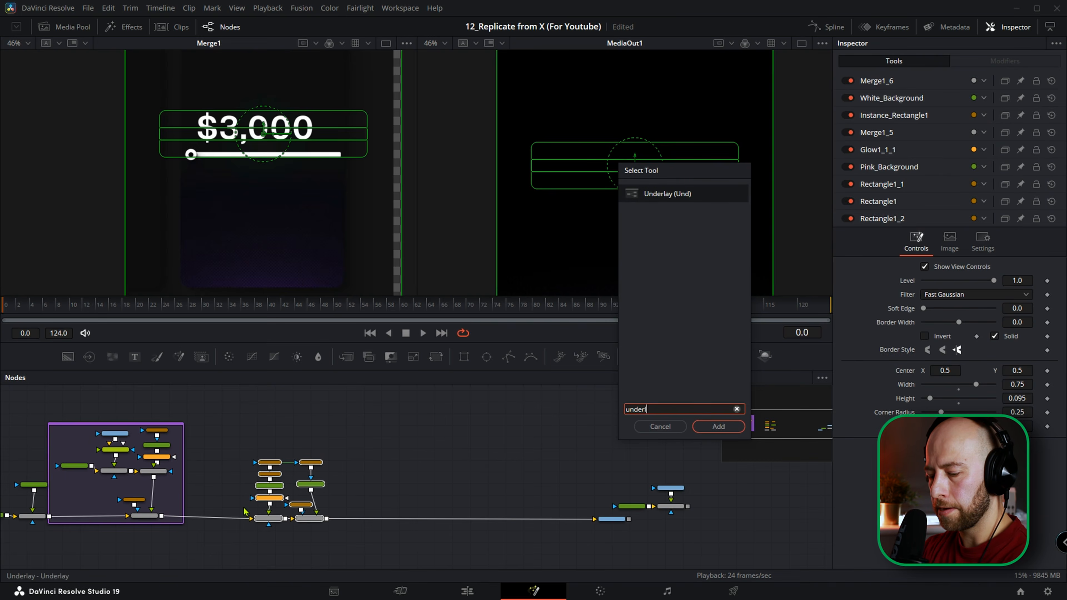
{"action": "key", "text": "Return"}
Rename the new underlay Bars and set its color to Lime.
{"action": "scroll", "coordinate": [294, 458], "scroll_direction": "up", "scroll_amount": 3}
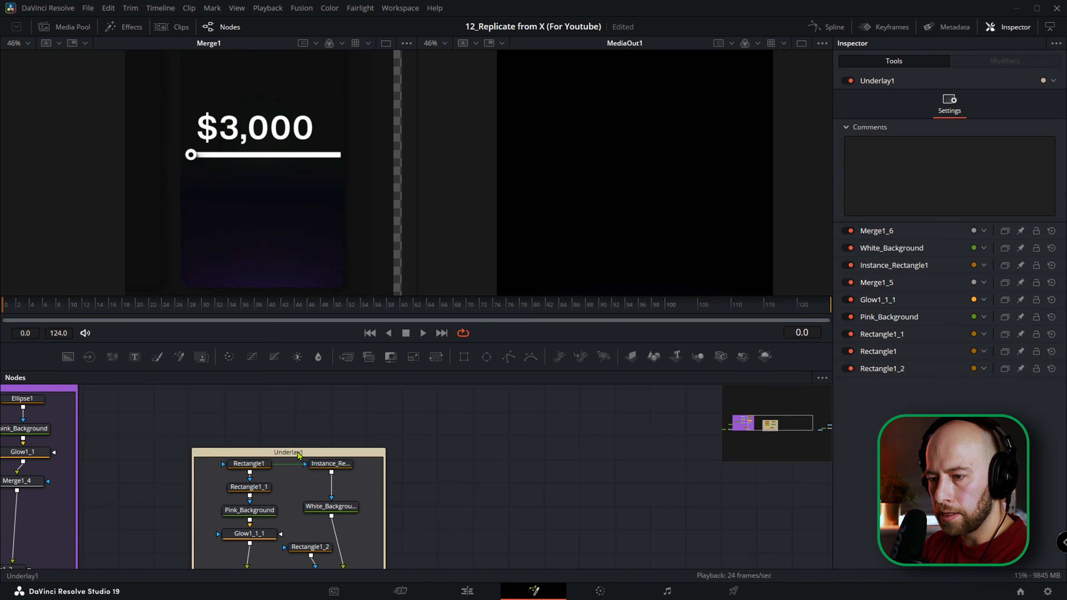
{"action": "left_click", "coordinate": [297, 452]}
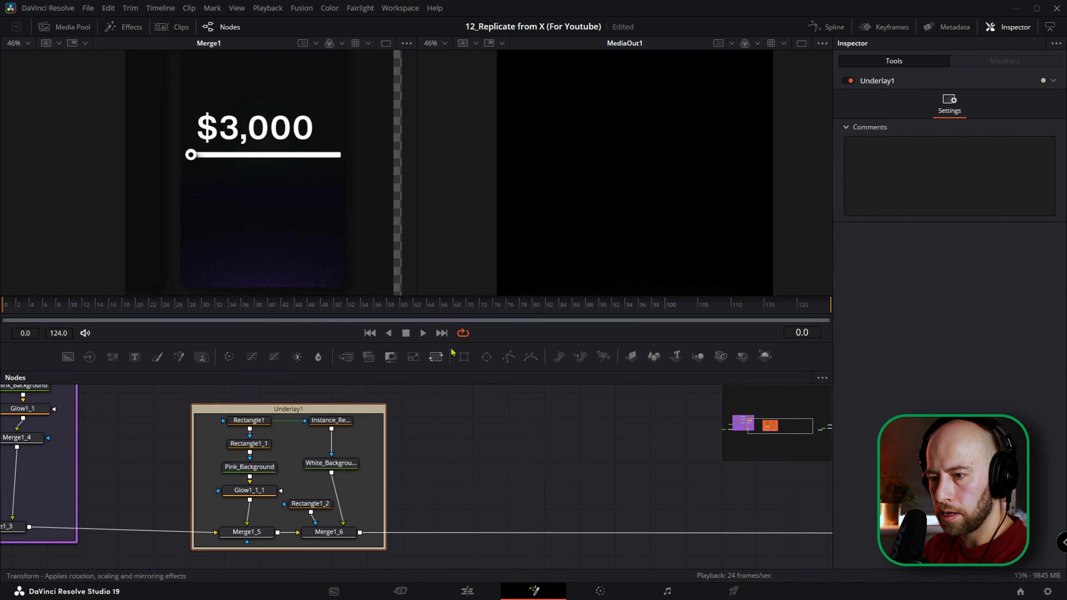
{"action": "key", "text": "F2"}
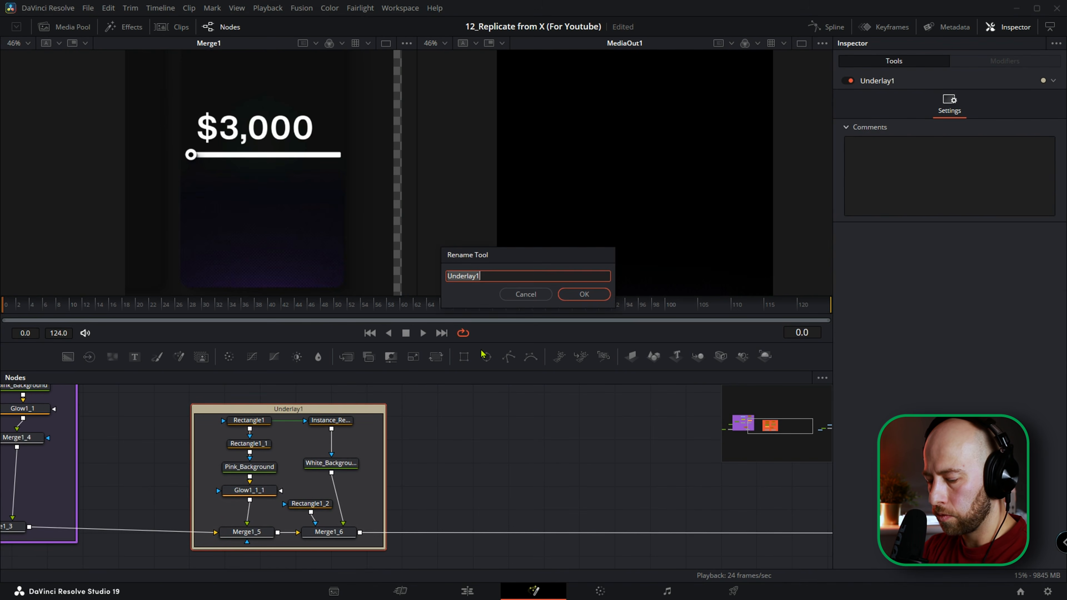
{"action": "type", "text": "Bars"}
{"action": "key", "text": "Return"}
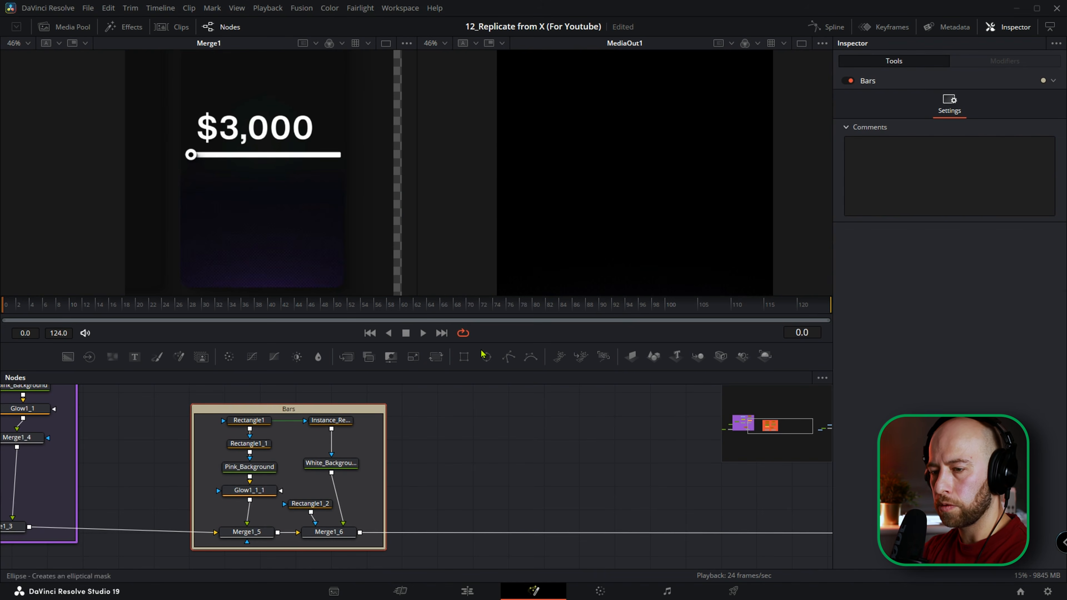
{"action": "right_click", "coordinate": [292, 414]}
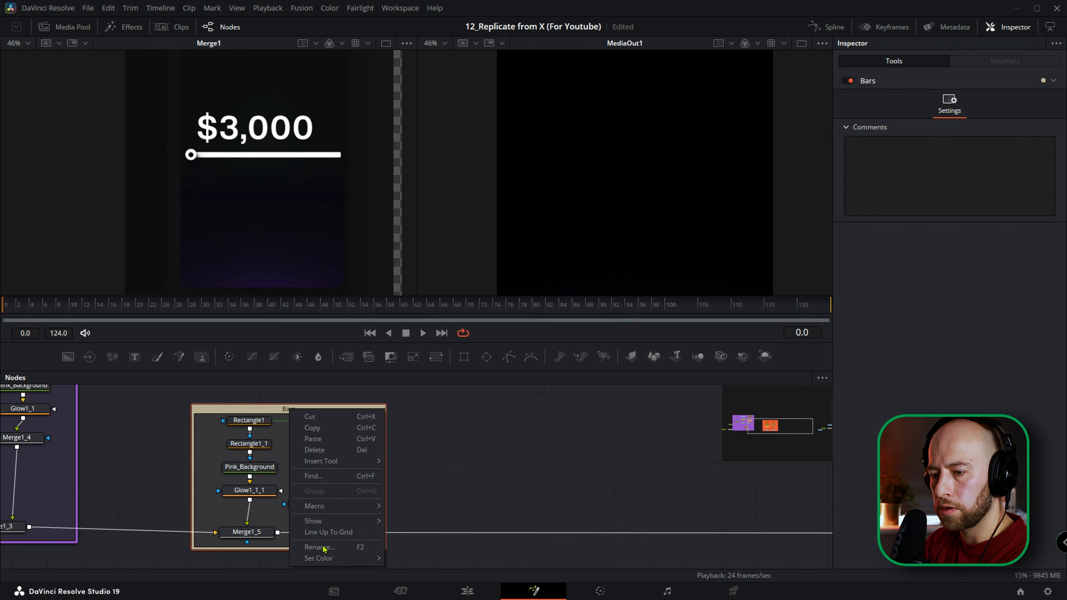
{"action": "mouse_move", "coordinate": [332, 558]}
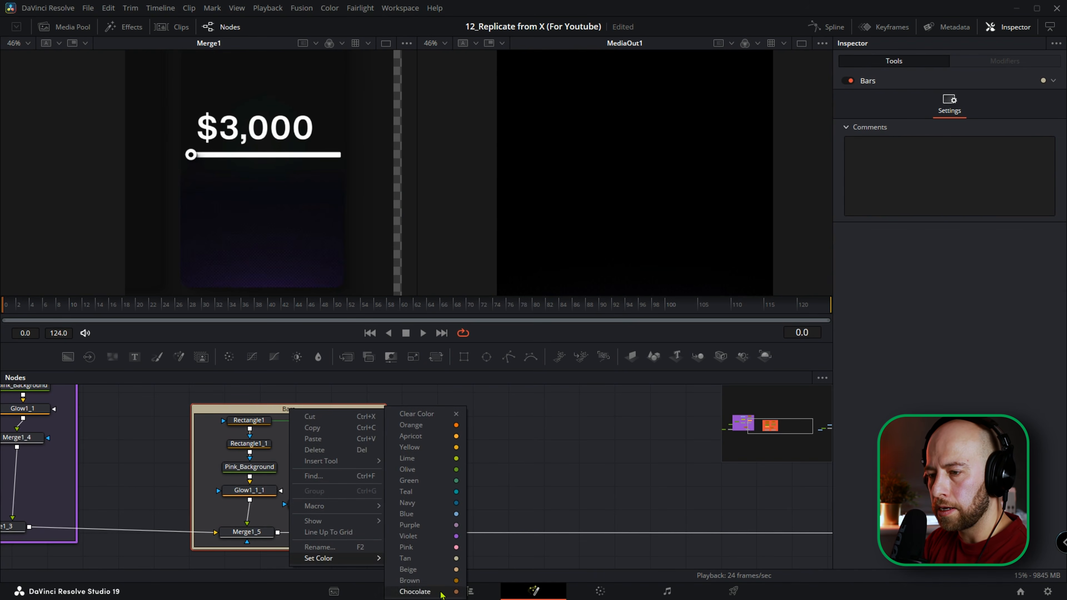
{"action": "left_click", "coordinate": [429, 461]}
Move MediaOut1 and the reference nodes farther from the Bars group to make room in the node graph.
{"action": "scroll", "coordinate": [430, 462], "scroll_direction": "down", "scroll_amount": 5}
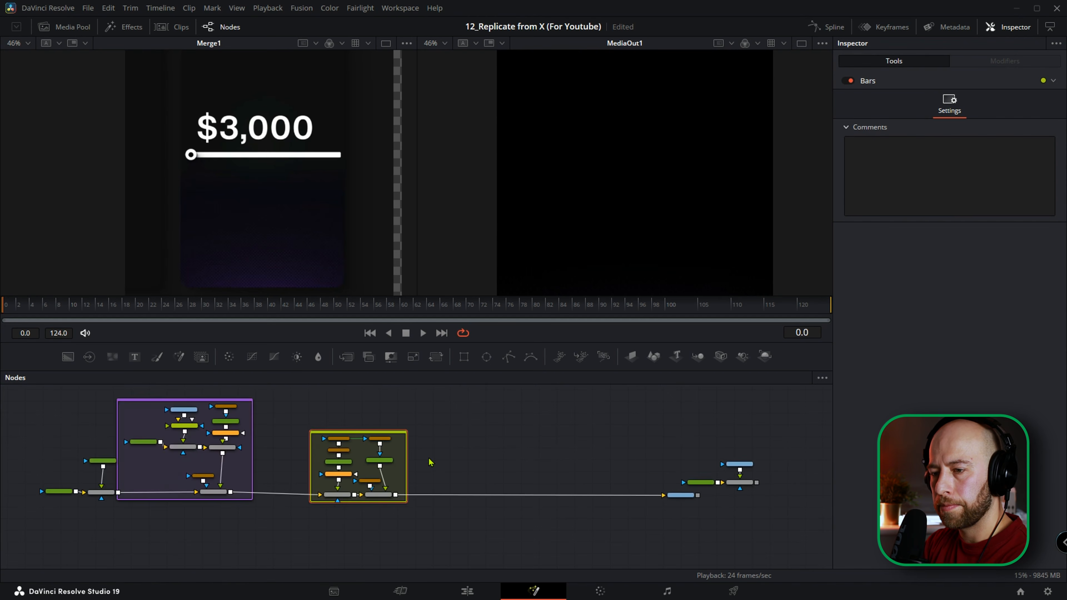
{"action": "left_click_drag", "start_coordinate": [554, 452], "coordinate": [665, 521]}
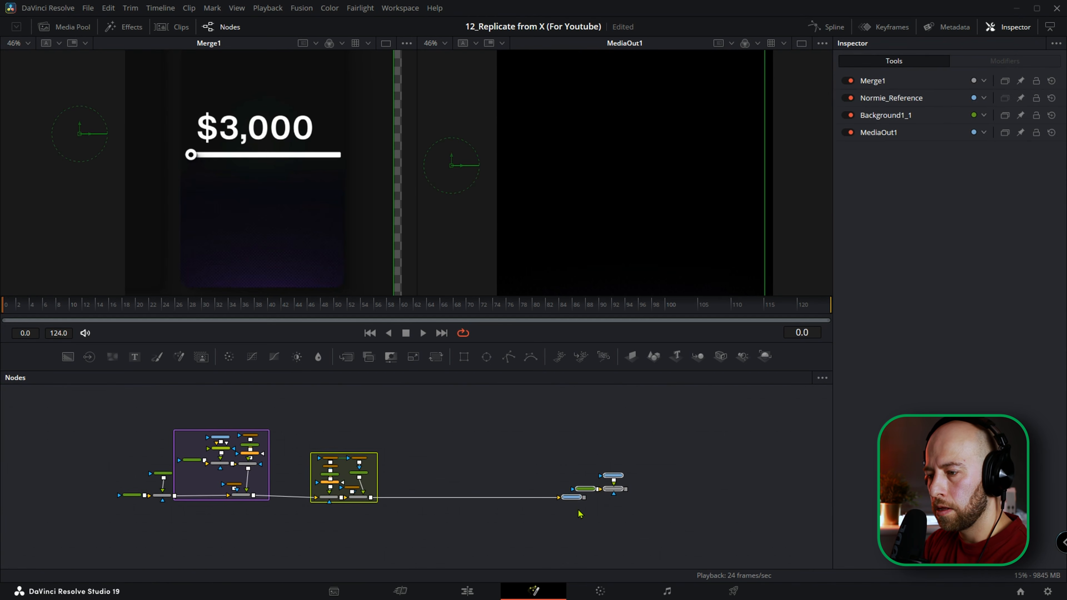
{"action": "left_click_drag", "start_coordinate": [574, 497], "coordinate": [775, 500]}
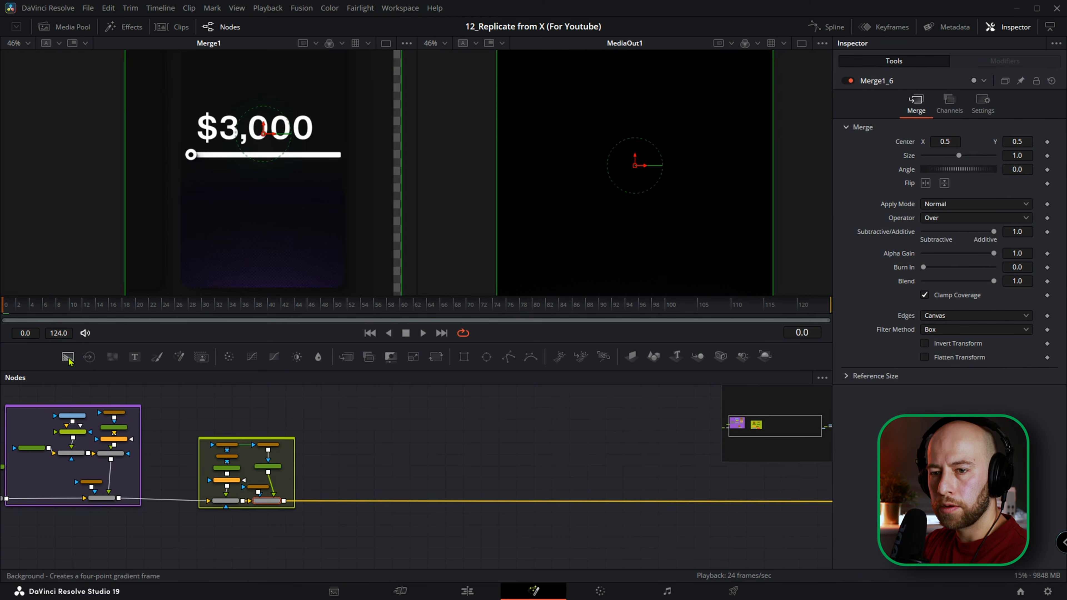
Add two Background nodes beside the Bars group, merge the second over the first, and line up the merge.
{"action": "left_click_drag", "start_coordinate": [68, 356], "coordinate": [340, 447]}
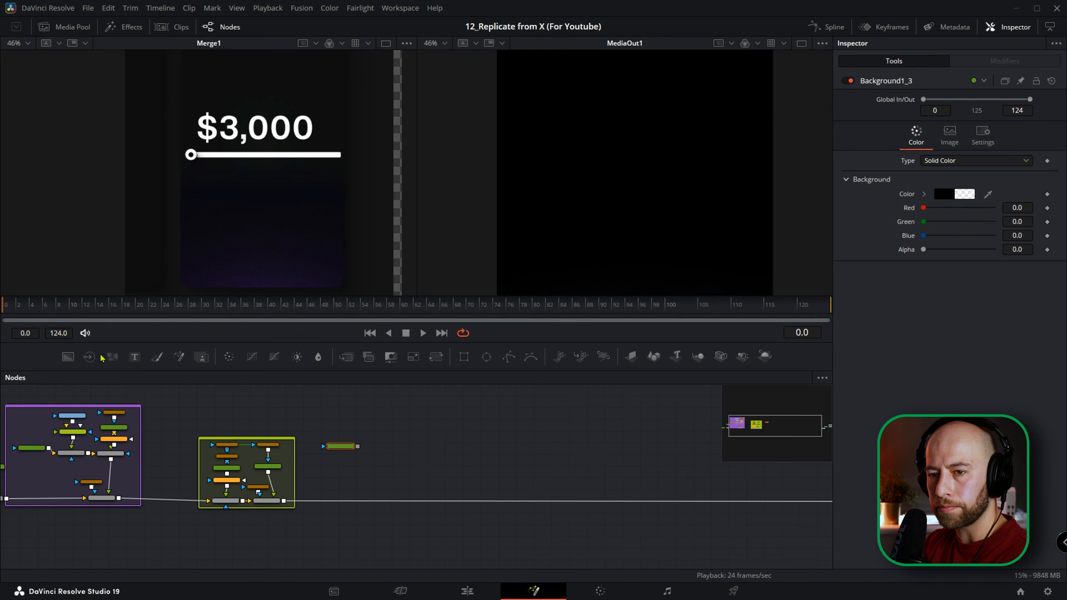
{"action": "left_click", "coordinate": [67, 356]}
{"action": "left_click_drag", "start_coordinate": [341, 458], "coordinate": [378, 420]}
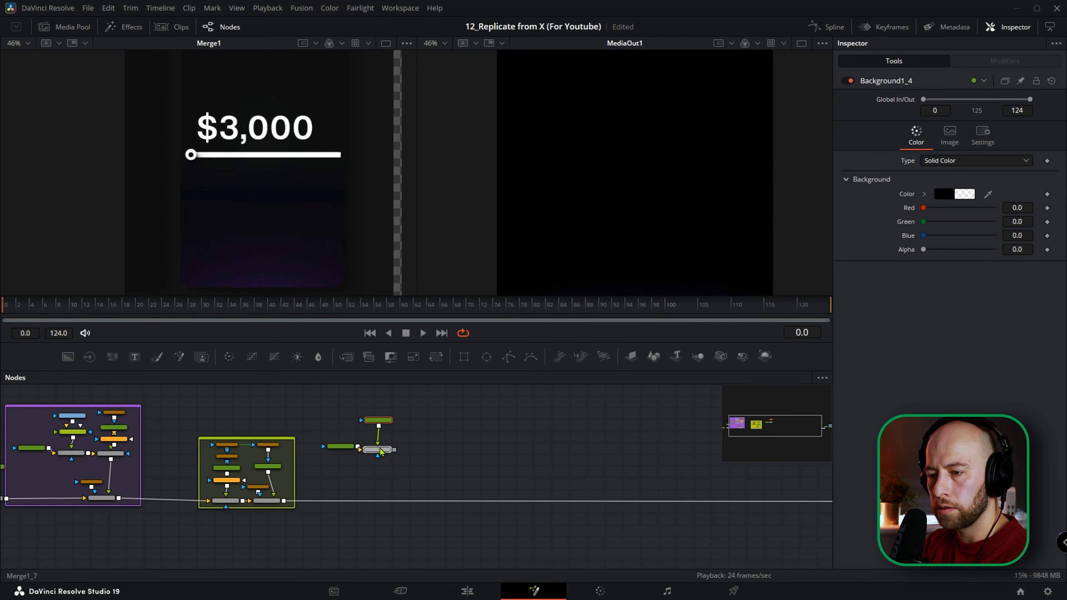
{"action": "left_click_drag", "start_coordinate": [382, 454], "coordinate": [380, 446]}
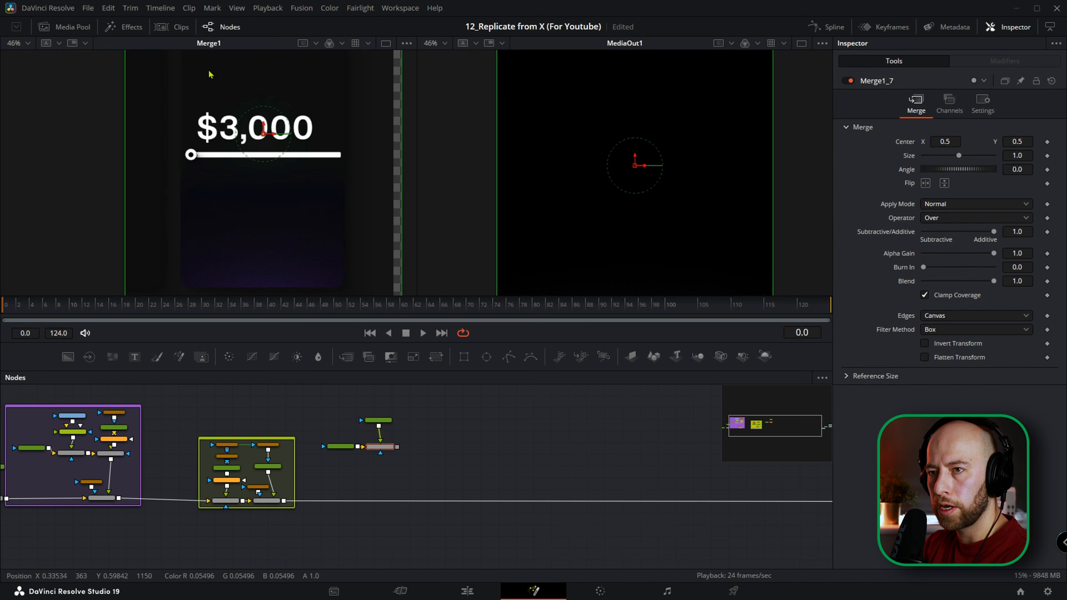
Set Background1_4 to solid white with alpha 1.0.
{"action": "scroll", "coordinate": [187, 176], "scroll_direction": "up", "scroll_amount": 4}
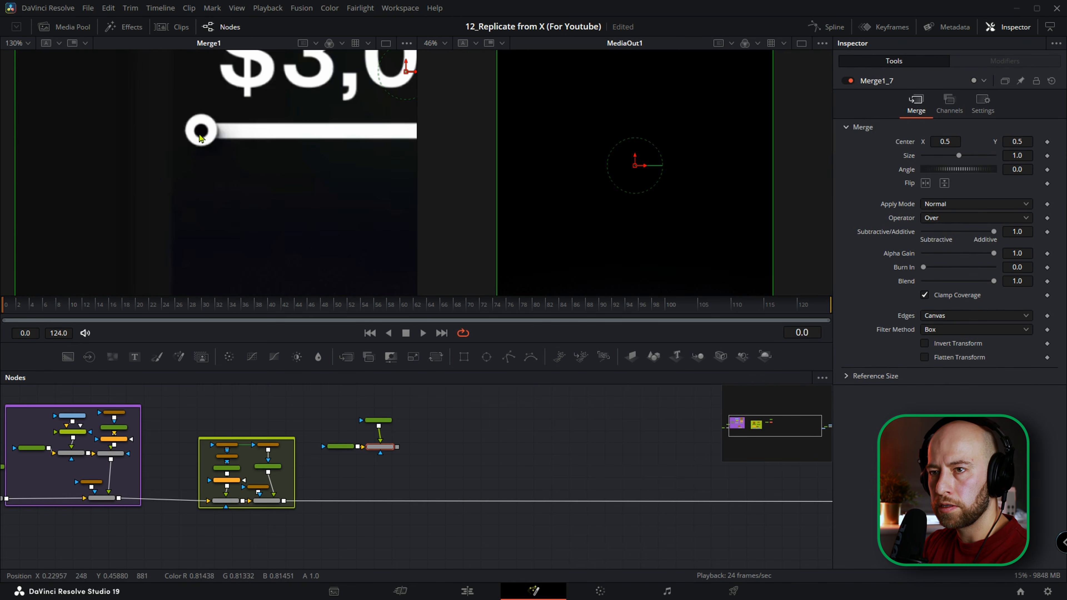
{"action": "scroll", "coordinate": [202, 130], "scroll_direction": "down", "scroll_amount": 2}
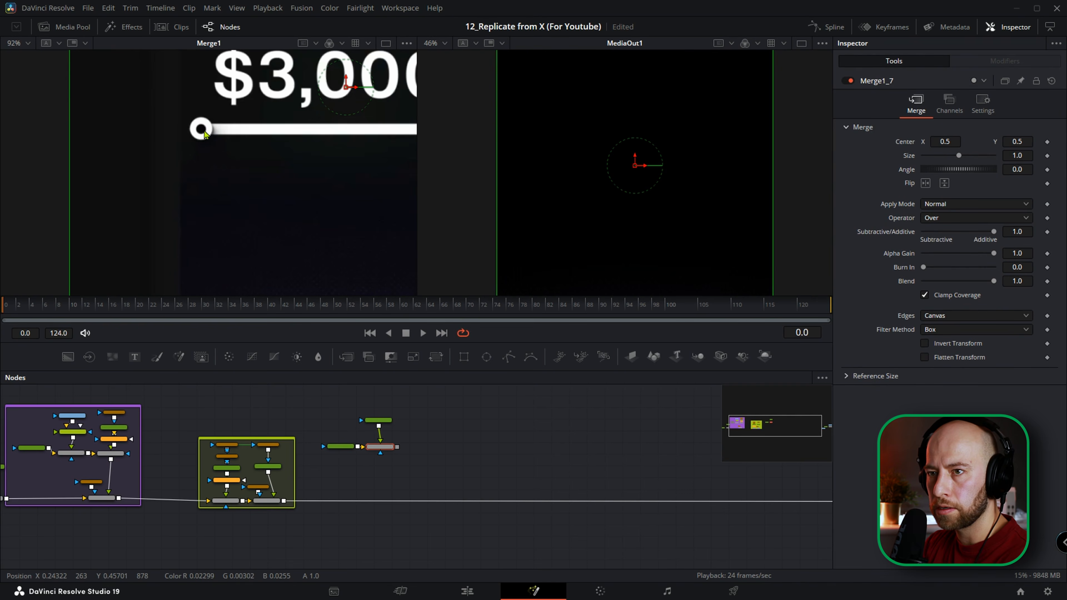
{"action": "scroll", "coordinate": [204, 133], "scroll_direction": "down", "scroll_amount": 2}
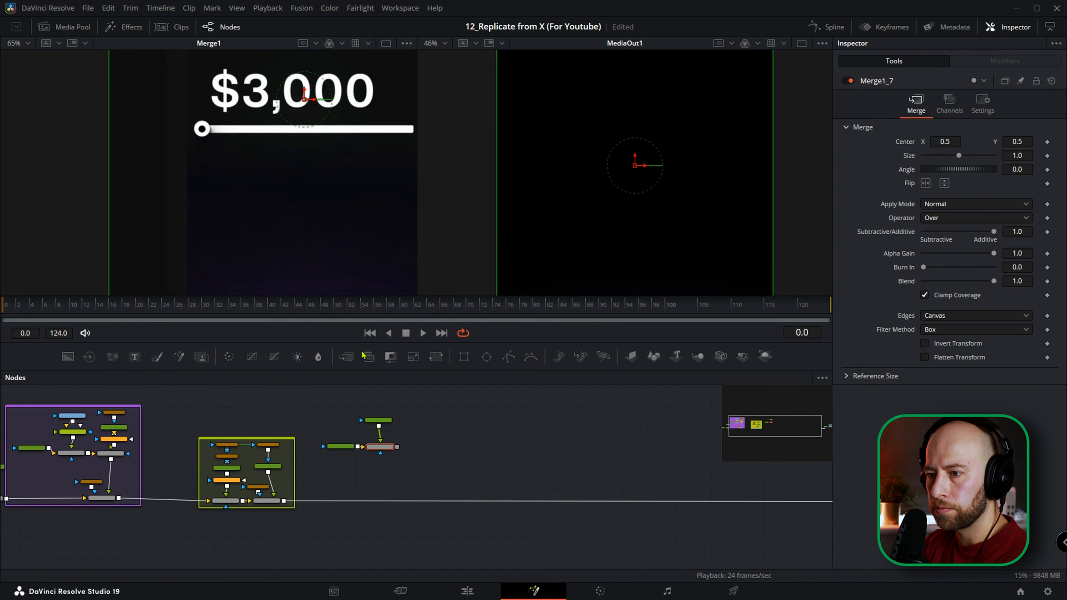
{"action": "left_click", "coordinate": [379, 420]}
{"action": "scroll", "coordinate": [380, 421], "scroll_direction": "up", "scroll_amount": 3}
{"action": "left_click_drag", "start_coordinate": [391, 435], "coordinate": [382, 443]}
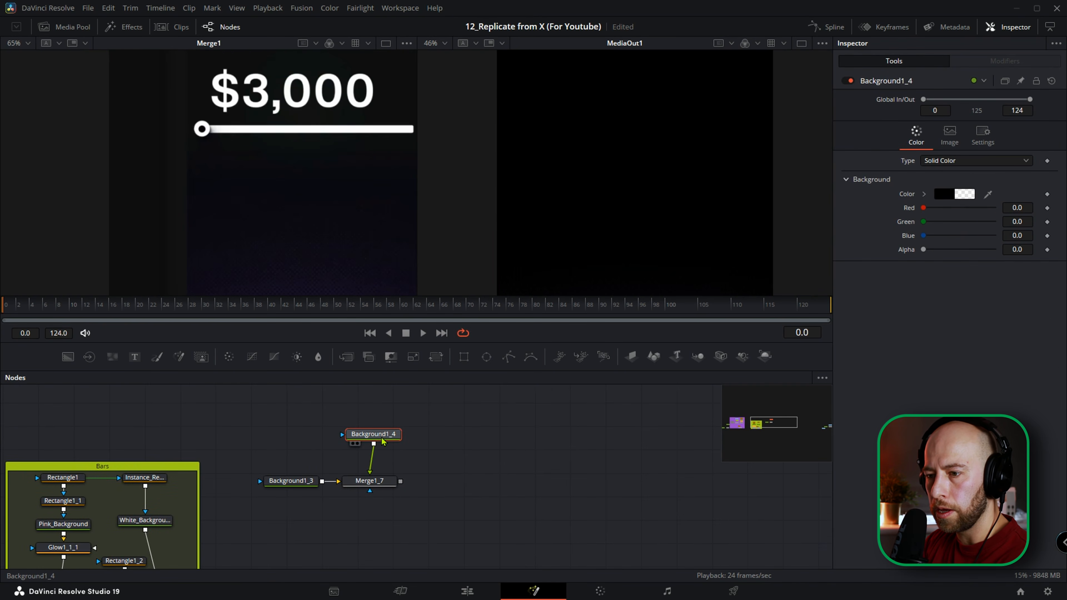
{"action": "left_click_drag", "start_coordinate": [923, 249], "coordinate": [993, 249]}
{"action": "left_click", "coordinate": [924, 193]}
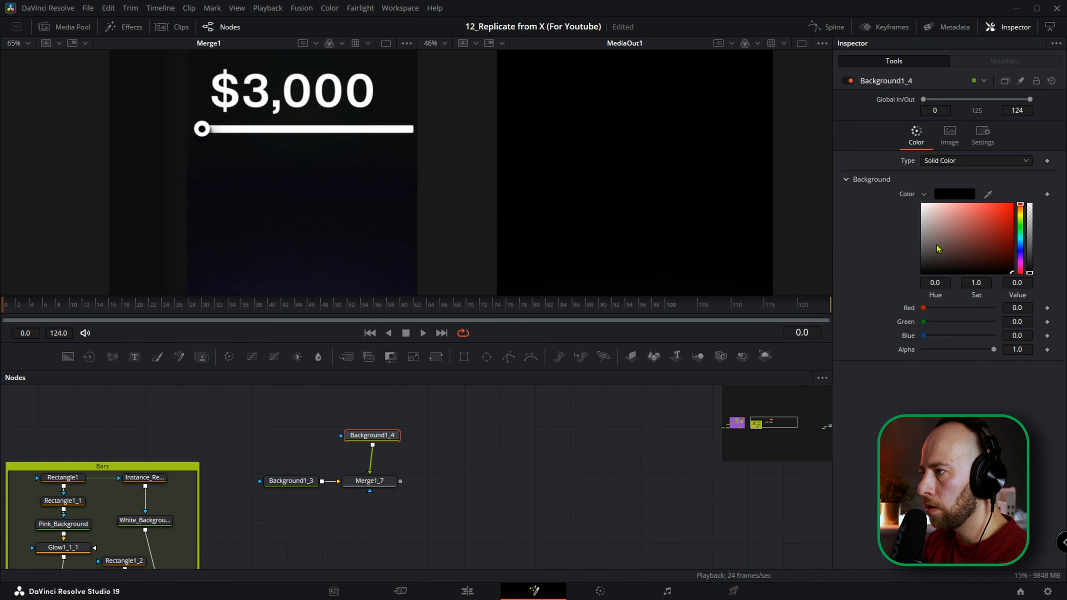
{"action": "left_click_drag", "start_coordinate": [934, 228], "coordinate": [911, 199]}
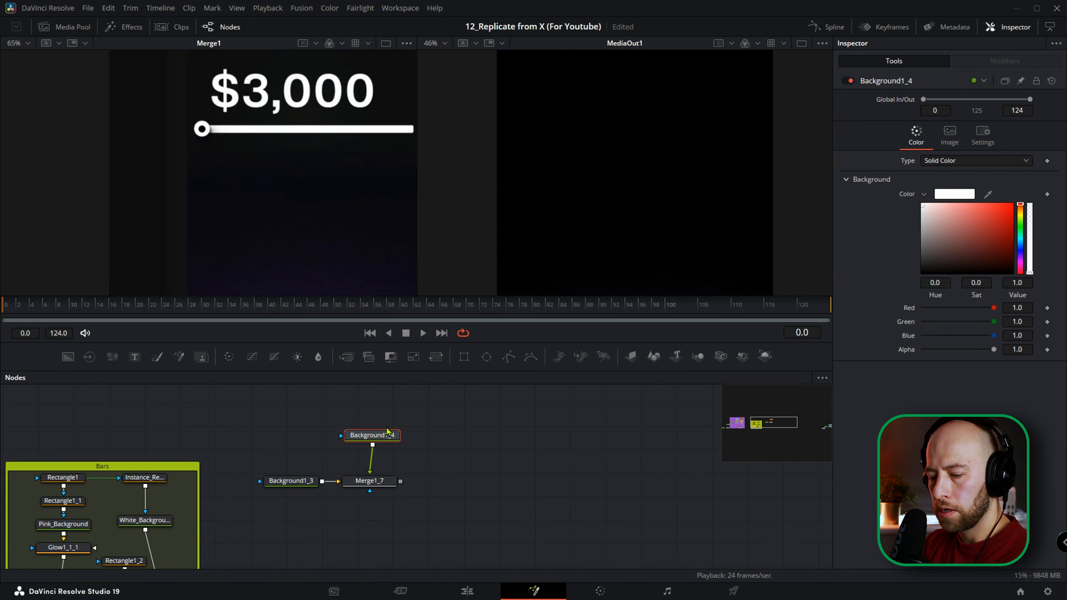
Rename Background1_4 as White_Circle_Backg.
{"action": "key", "text": "F2"}
{"action": "type", "text": "White_Circle_B"}
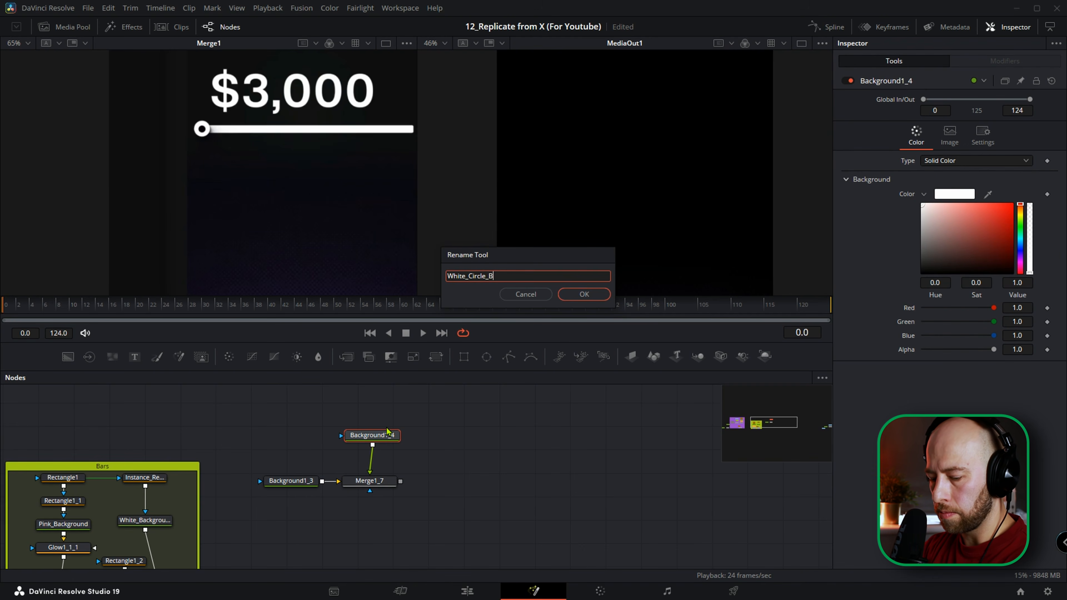
{"action": "type", "text": "ackg"}
{"action": "key", "text": "Return"}
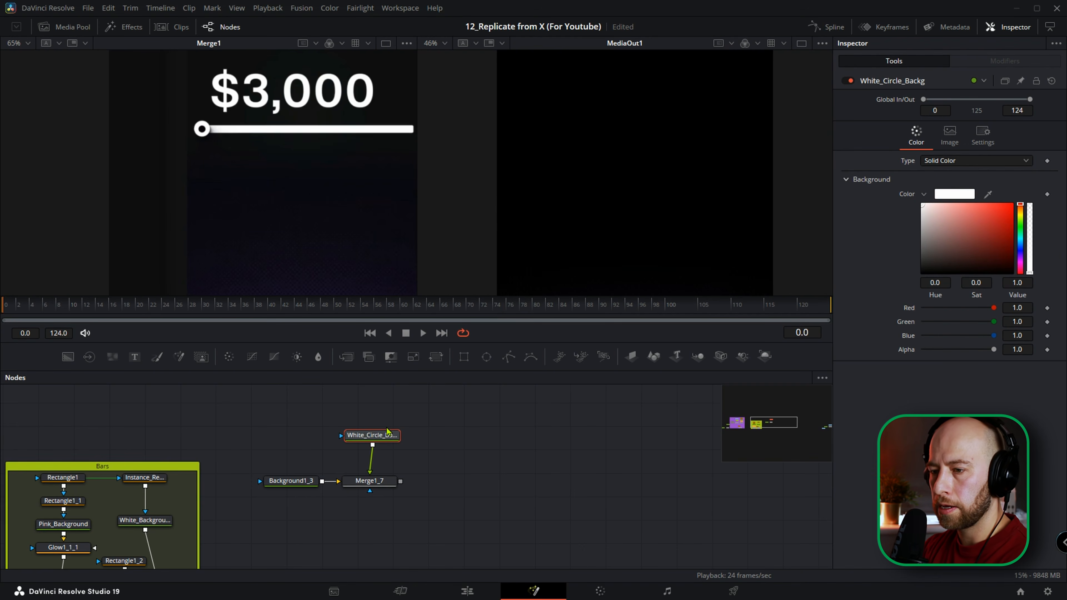
Add an Ellipse mask to White_Circle_Backg.
{"action": "left_click", "coordinate": [381, 487]}
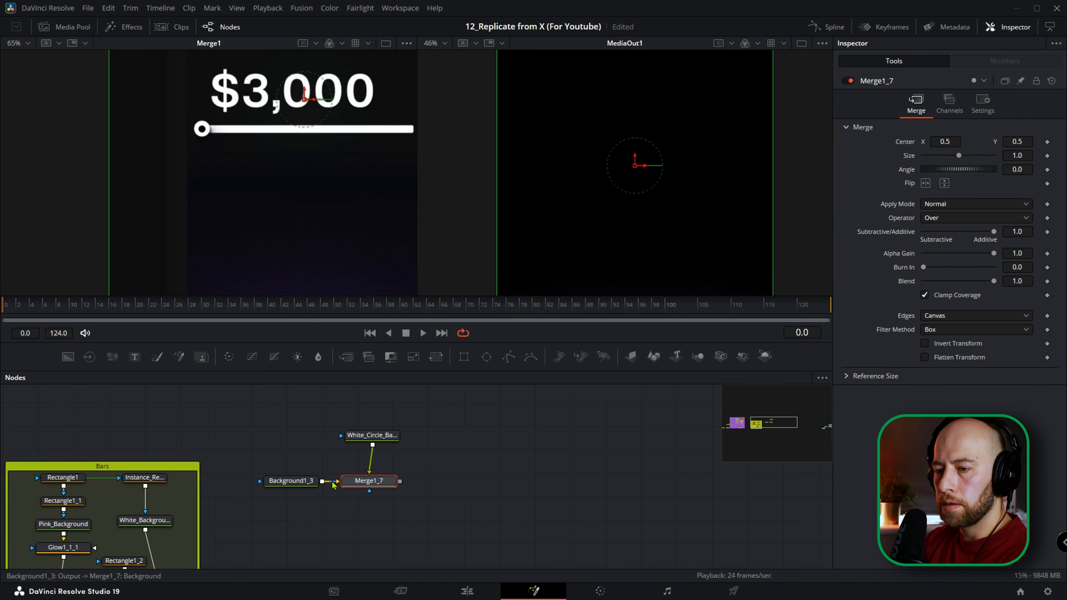
{"action": "left_click", "coordinate": [376, 436]}
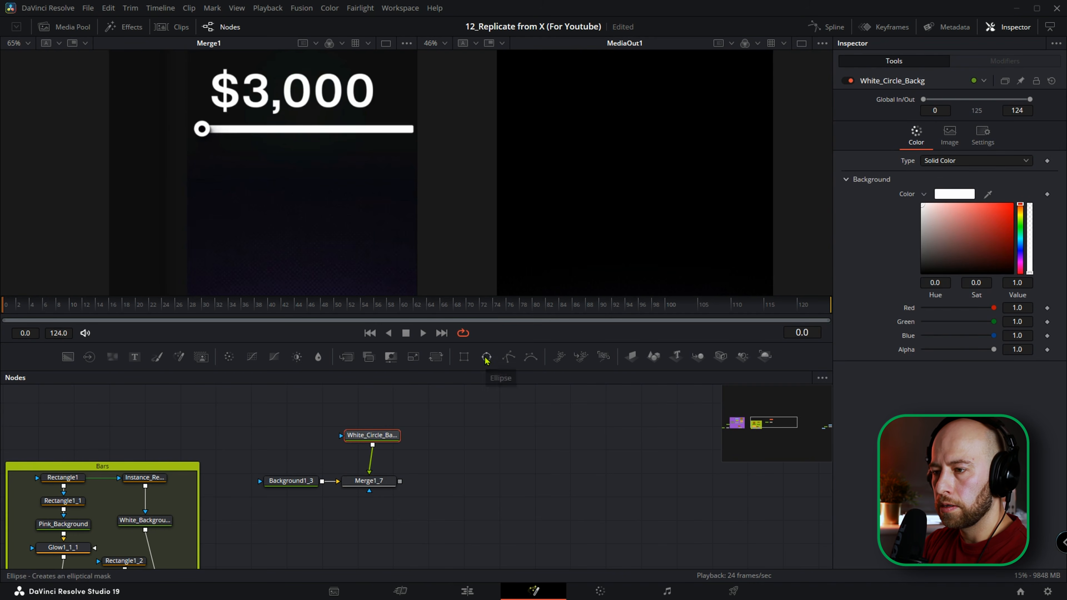
{"action": "left_click", "coordinate": [486, 358]}
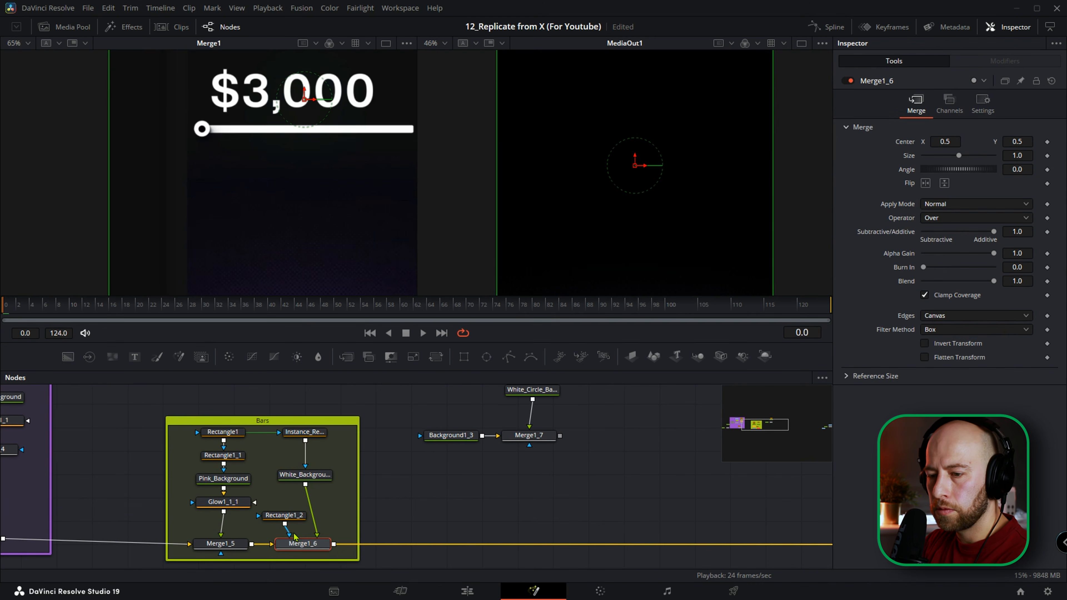
Try bypassing the Rectangle1_2 mask that feeds Merge1_6.
{"action": "left_click", "coordinate": [296, 517]}
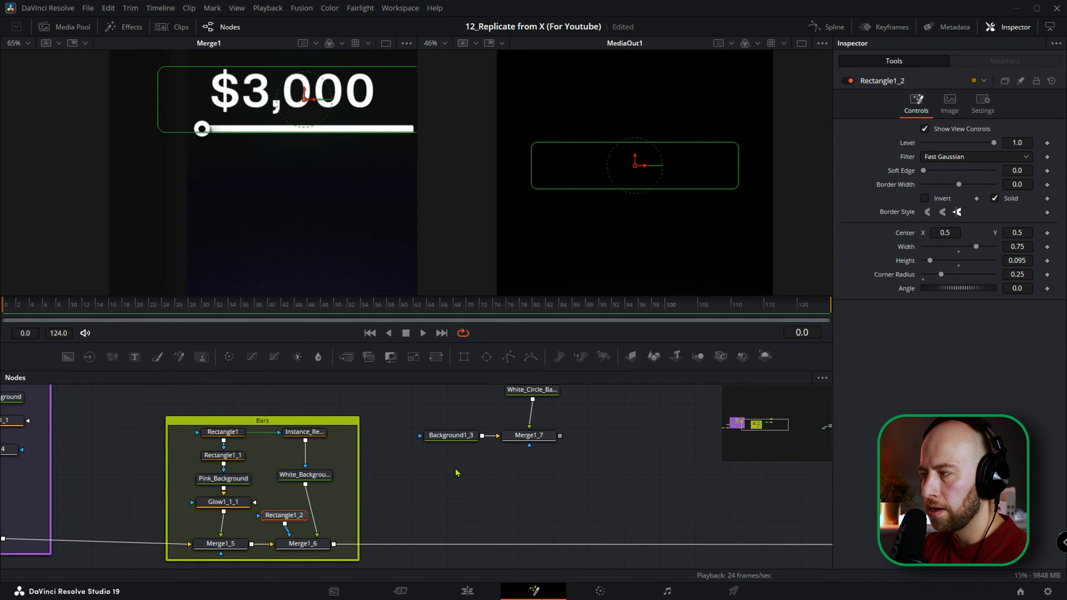
{"action": "key", "text": "ctrl+p"}
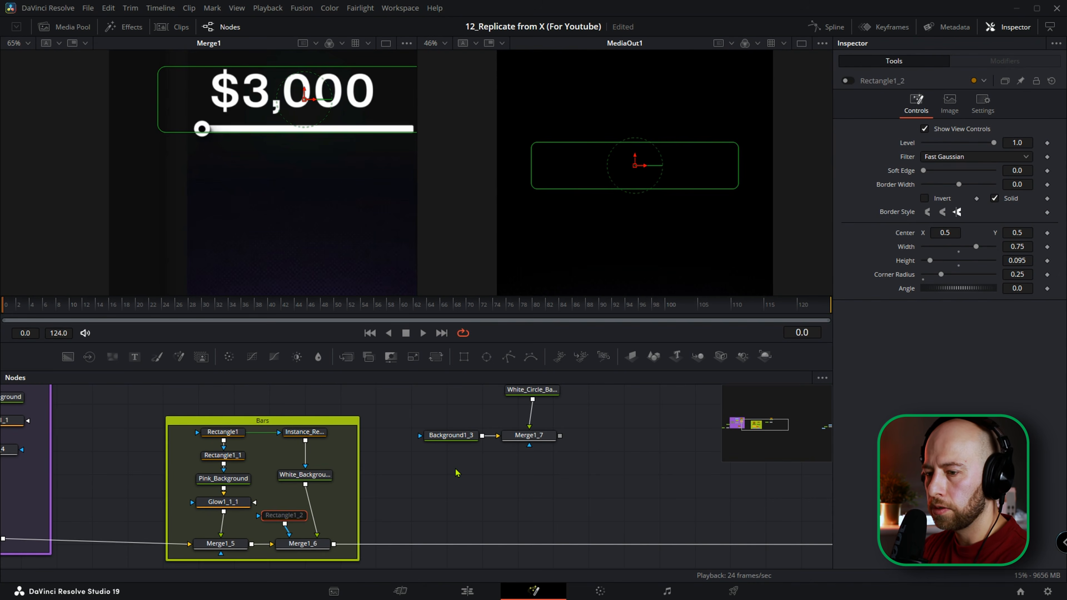
{"action": "left_click", "coordinate": [343, 502]}
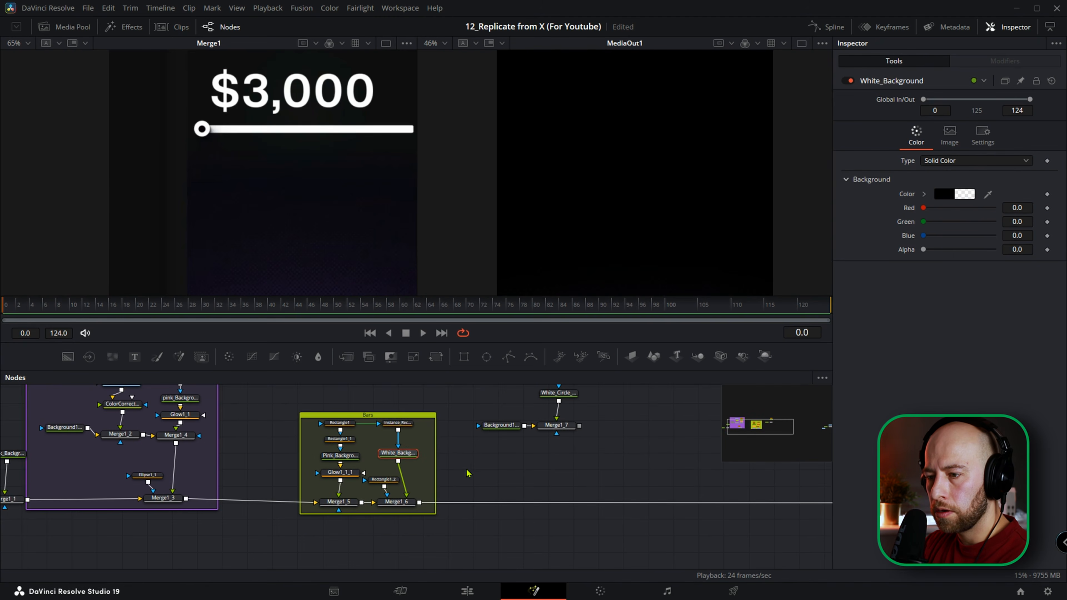
Make White_Background solid white, with red, green, blue and alpha all at 1.0.
{"action": "left_click", "coordinate": [398, 453]}
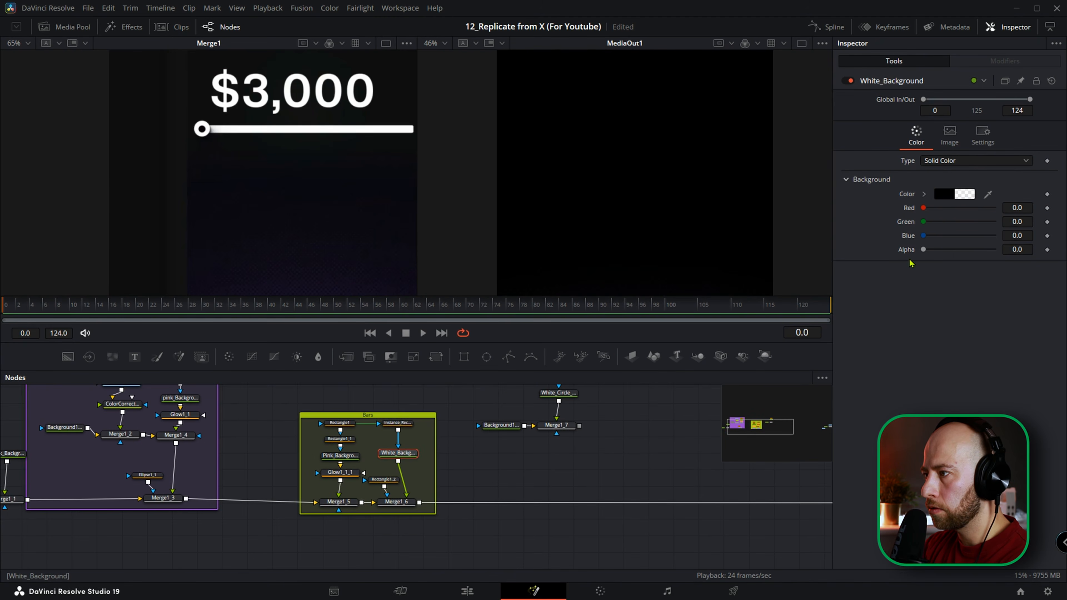
{"action": "left_click_drag", "start_coordinate": [923, 249], "coordinate": [1049, 257]}
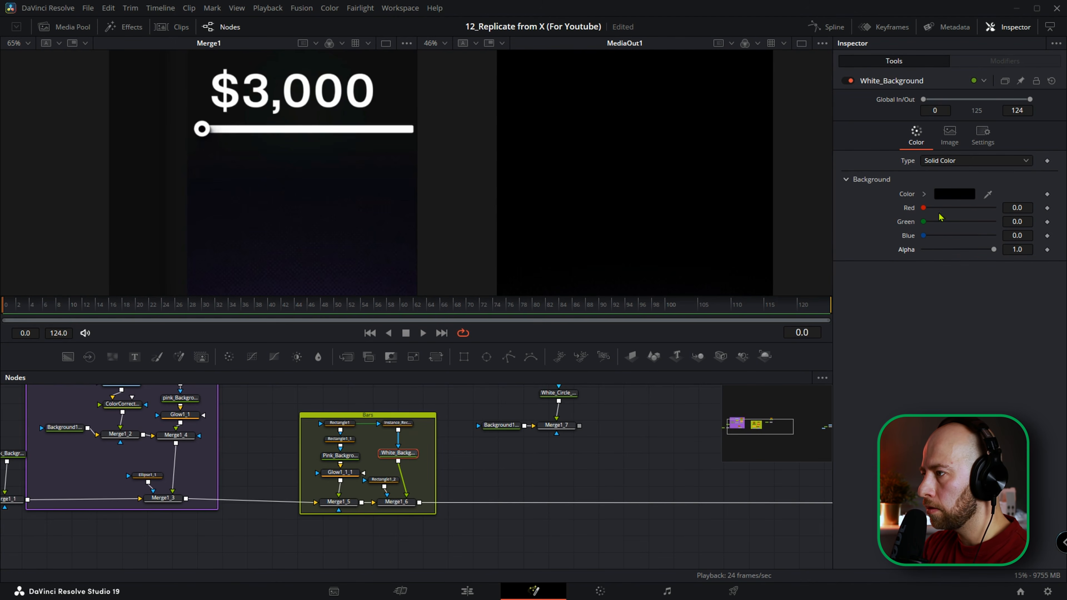
{"action": "left_click", "coordinate": [959, 195]}
{"action": "left_click_drag", "start_coordinate": [663, 265], "coordinate": [663, 201]}
{"action": "left_click", "coordinate": [642, 398]}
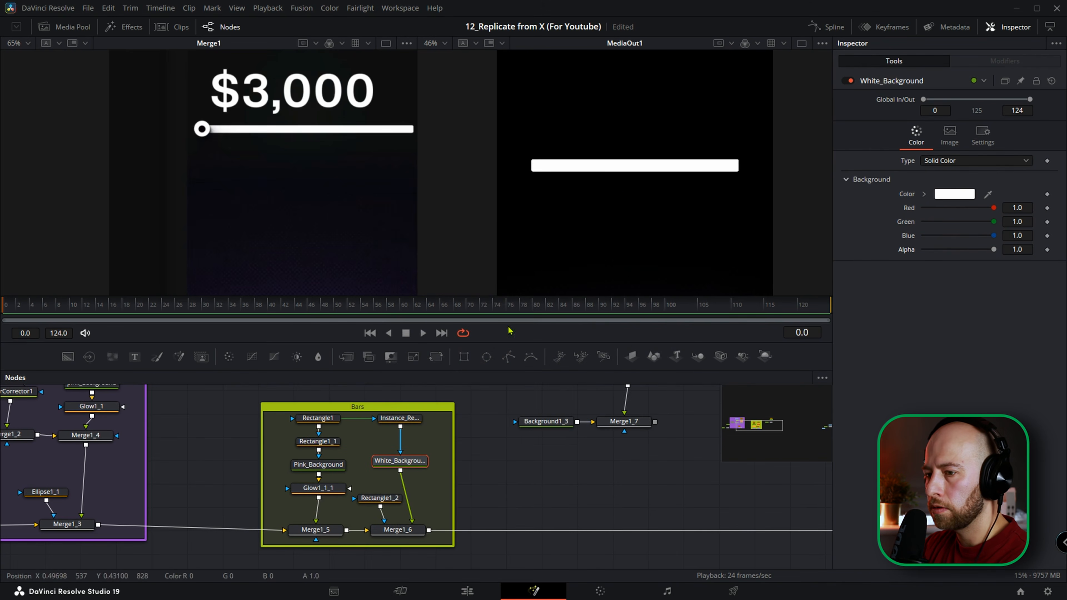
Tidy the circle nodes into a column and merge Merge1_7 into the main chain after Merge1_6.
{"action": "left_click", "coordinate": [588, 463]}
{"action": "left_click_drag", "start_coordinate": [617, 454], "coordinate": [483, 490]}
{"action": "left_click_drag", "start_coordinate": [496, 436], "coordinate": [483, 479]}
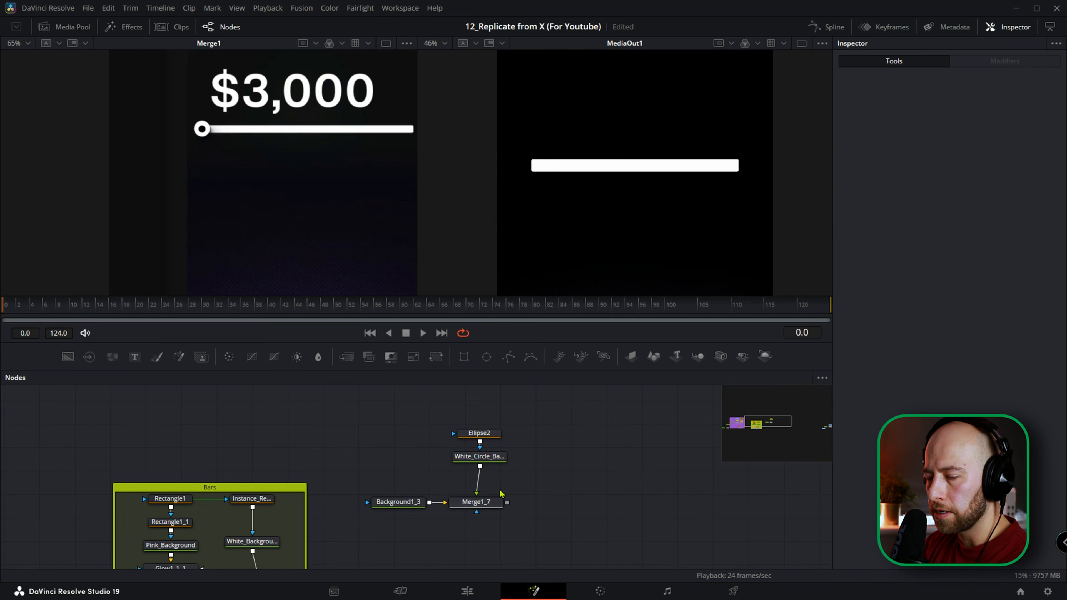
{"action": "scroll", "coordinate": [510, 466], "scroll_direction": "down", "scroll_amount": 2}
{"action": "left_click_drag", "start_coordinate": [509, 463], "coordinate": [352, 546]}
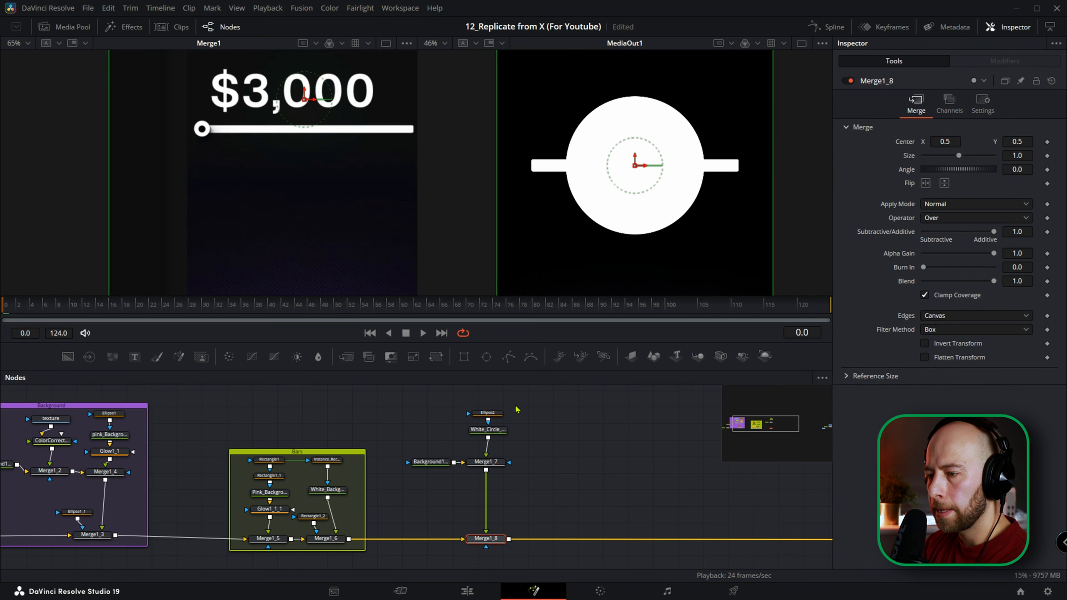
Link Ellipse2's height to its width with the expression Width.
{"action": "left_click", "coordinate": [488, 412]}
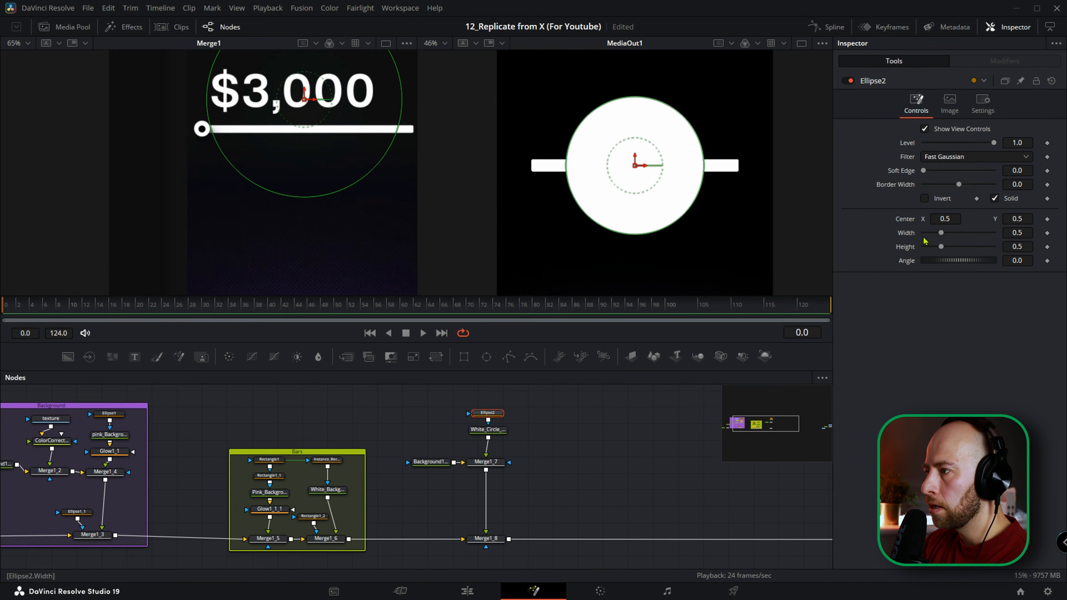
{"action": "right_click", "coordinate": [905, 248]}
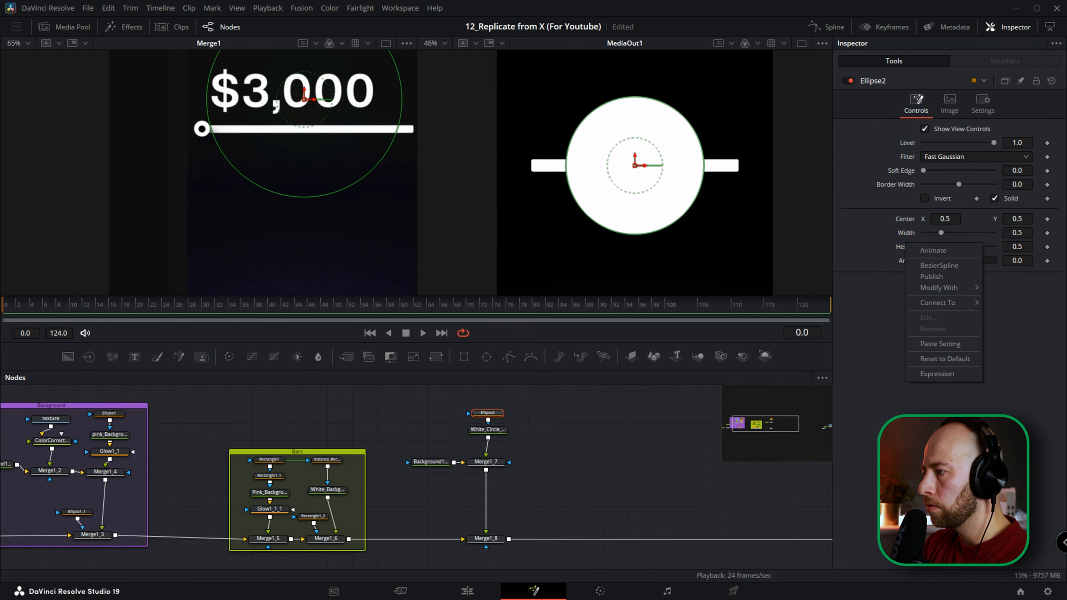
{"action": "left_click", "coordinate": [937, 375]}
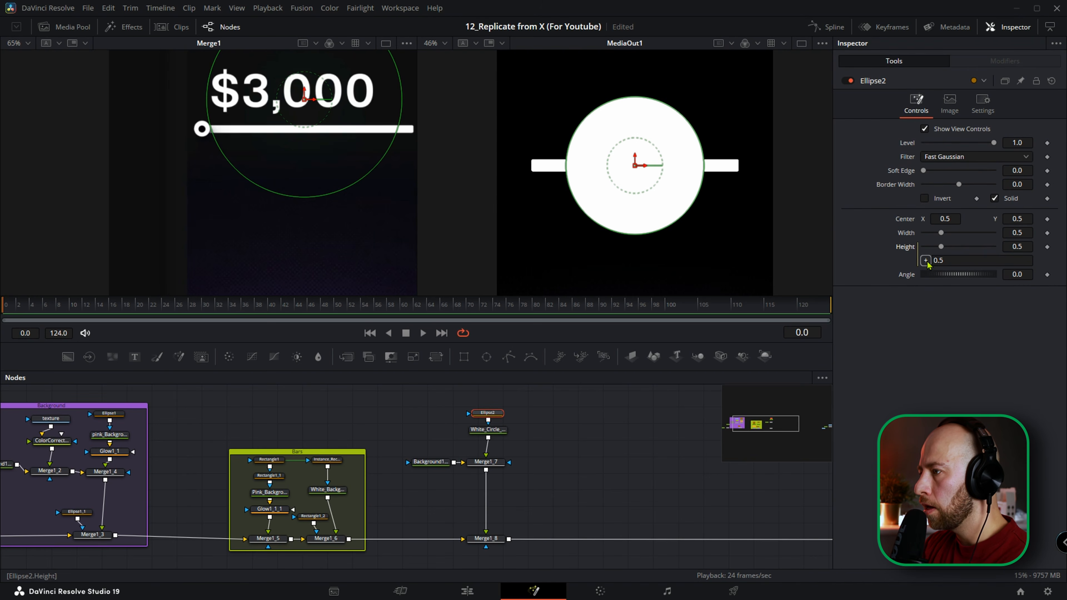
{"action": "left_click_drag", "start_coordinate": [909, 232], "coordinate": [909, 233]}
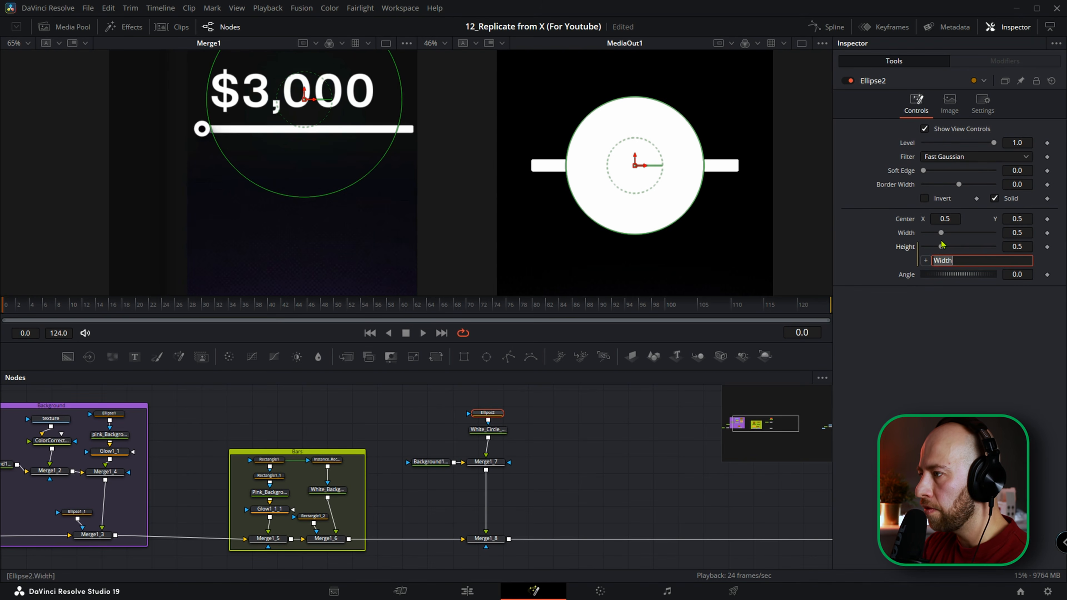
Reduce Ellipse2's width to 0.077 and move its center onto the bar's left end, about X 0.128, Y 0.4994.
{"action": "left_click_drag", "start_coordinate": [1016, 233], "coordinate": [793, 257]}
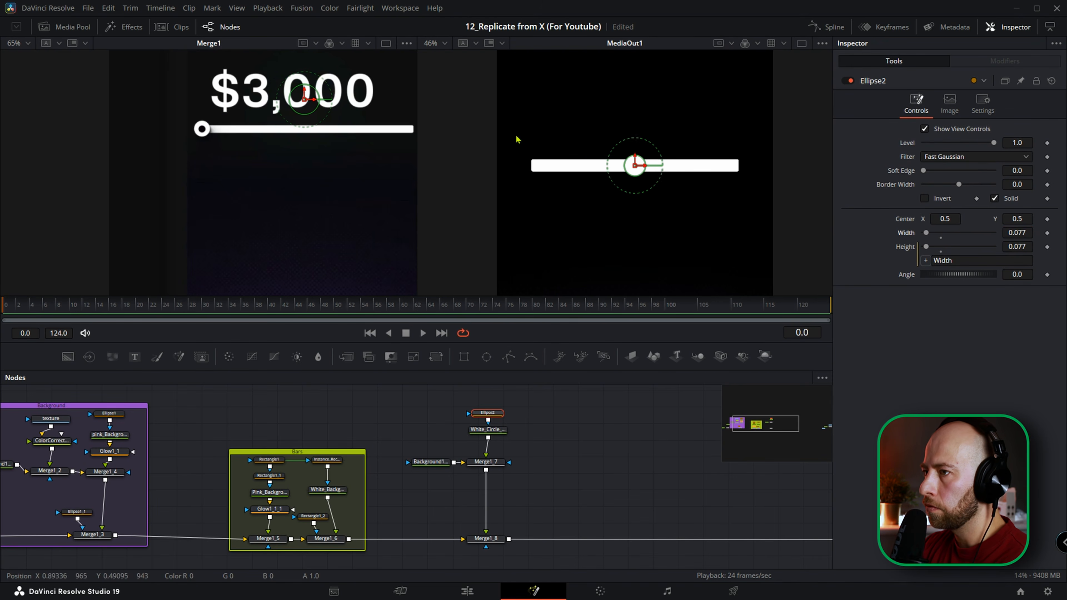
{"action": "scroll", "coordinate": [623, 162], "scroll_direction": "up", "scroll_amount": 1}
{"action": "left_click_drag", "start_coordinate": [654, 185], "coordinate": [485, 148]}
{"action": "scroll", "coordinate": [513, 168], "scroll_direction": "up", "scroll_amount": 5}
{"action": "scroll", "coordinate": [510, 164], "scroll_direction": "up", "scroll_amount": 2}
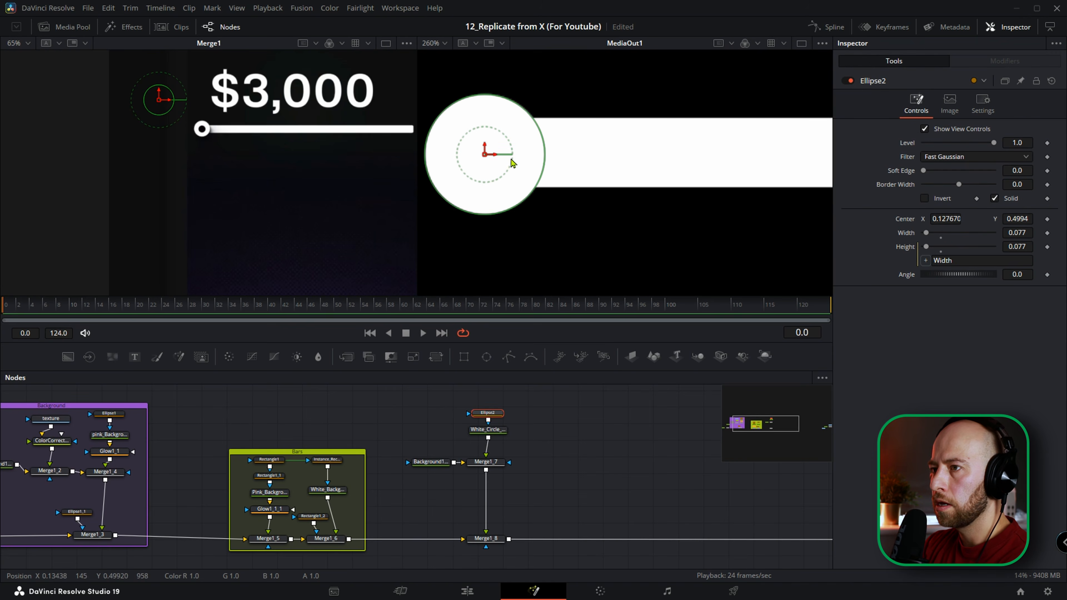
Fine-tune Ellipse2's width to 0.058 so the circle is only slightly larger than the bar's thickness.
{"action": "left_click_drag", "start_coordinate": [1024, 233], "coordinate": [1018, 234]}
{"action": "scroll", "coordinate": [746, 212], "scroll_direction": "down", "scroll_amount": 10}
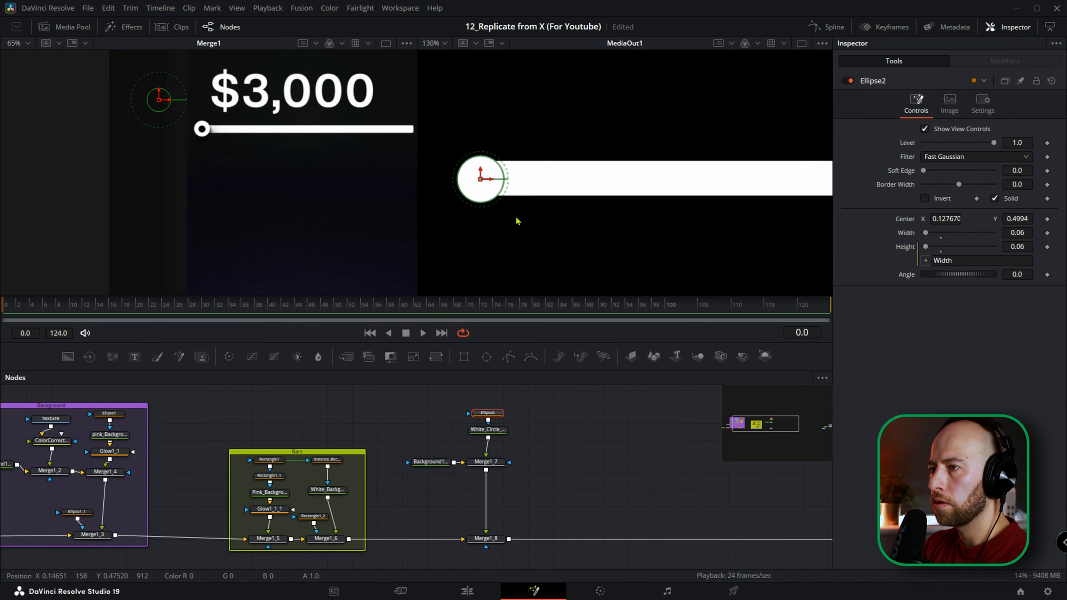
{"action": "left_click", "coordinate": [607, 448]}
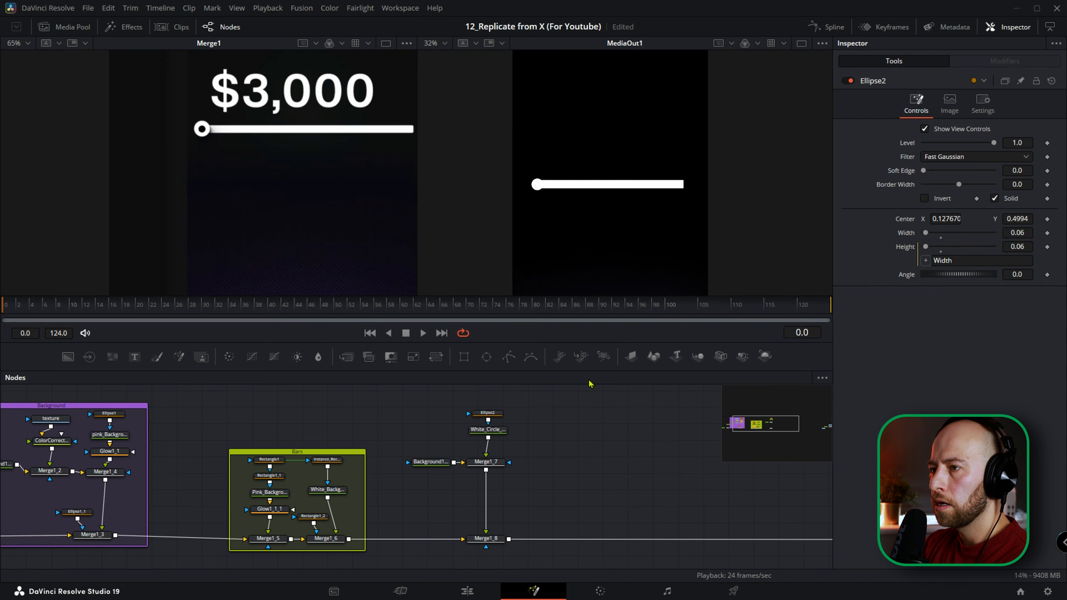
{"action": "scroll", "coordinate": [579, 223], "scroll_direction": "up", "scroll_amount": 2}
{"action": "scroll", "coordinate": [579, 223], "scroll_direction": "up", "scroll_amount": 1}
Merge a new Background node over Merge1_7 and arrange it and its merge beside the white circle nodes.
{"action": "left_click", "coordinate": [486, 461]}
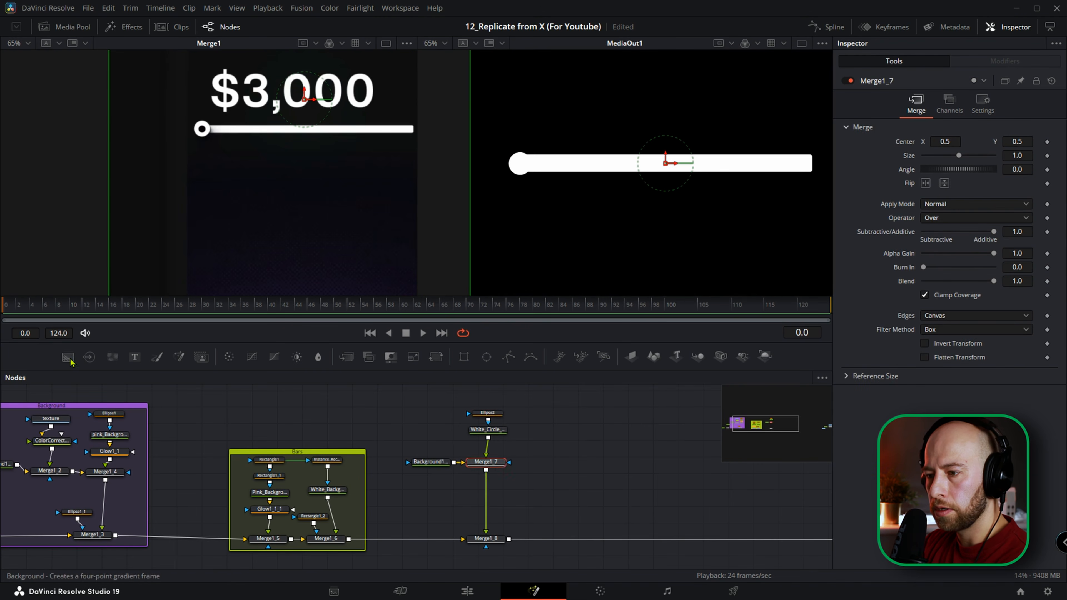
{"action": "left_click", "coordinate": [67, 357]}
{"action": "left_click_drag", "start_coordinate": [490, 481], "coordinate": [549, 435]}
{"action": "left_click_drag", "start_coordinate": [548, 477], "coordinate": [557, 472]}
Rename the new Background node to Black_Circle_Background.
{"action": "left_click", "coordinate": [546, 432]}
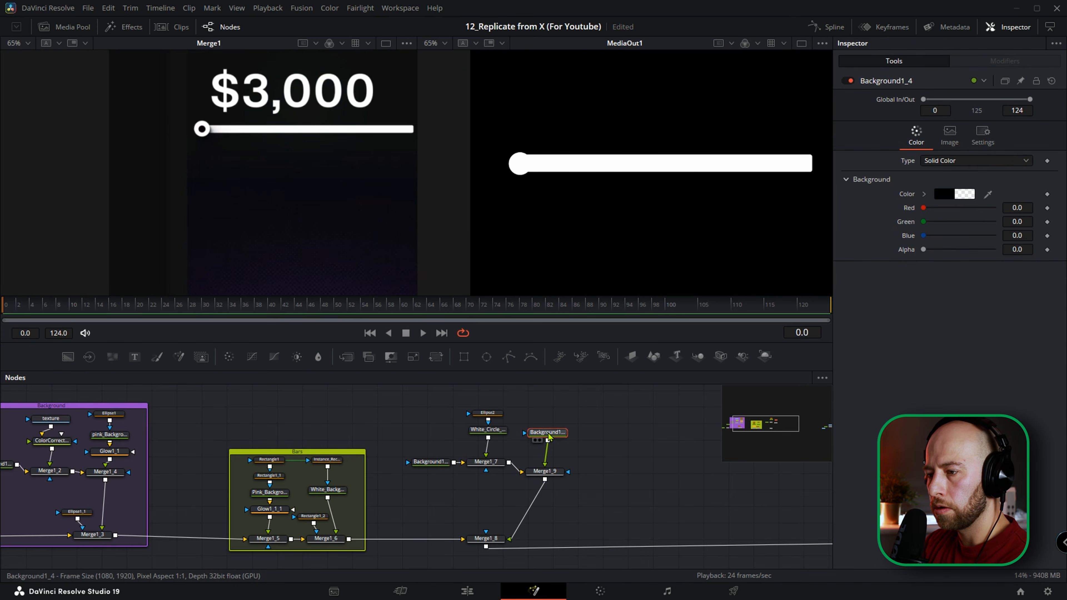
{"action": "key", "text": "F2"}
{"action": "type", "text": "B"}
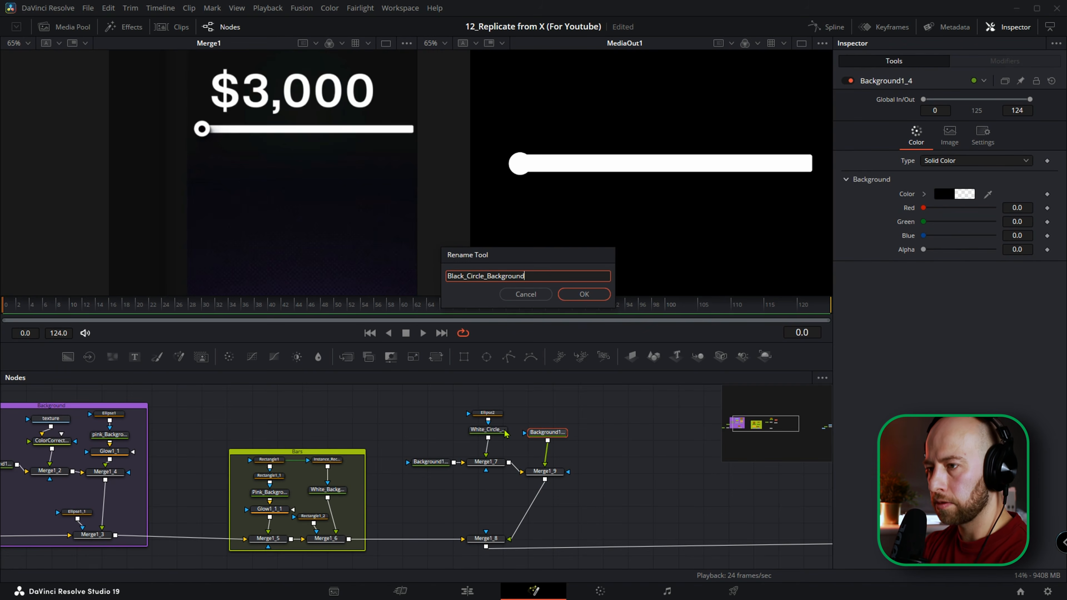
{"action": "type", "text": "lack_Circle_Background"}
{"action": "key", "text": "Return"}
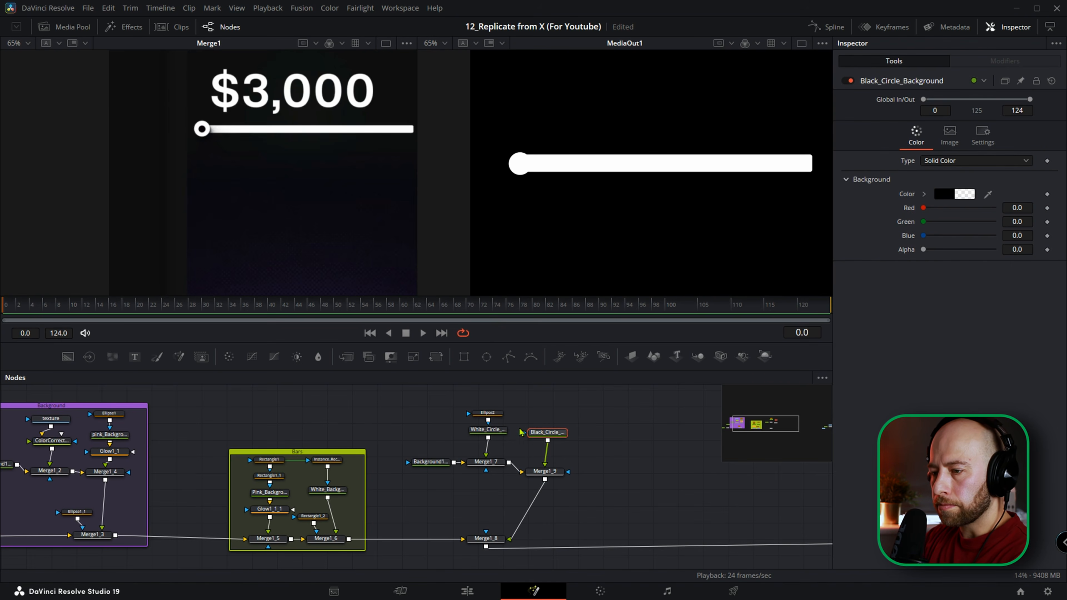
Duplicate Ellipse2 as the mask of Black_Circle_Background and set that background's alpha to 1.0.
{"action": "left_click", "coordinate": [494, 414]}
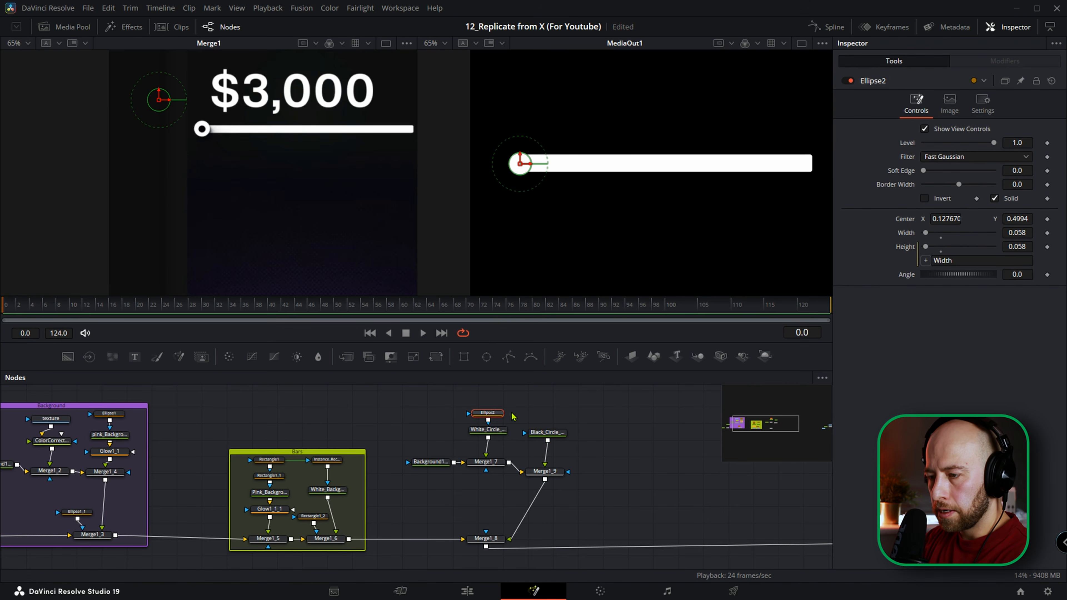
{"action": "left_click", "coordinate": [546, 417]}
{"action": "key", "text": "ctrl+v"}
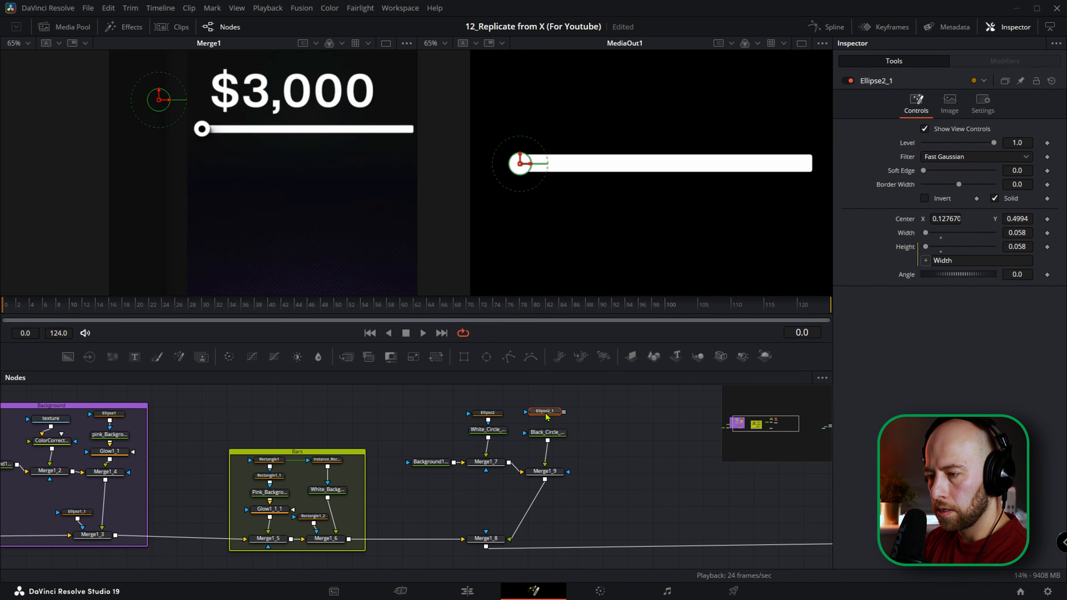
{"action": "left_click_drag", "start_coordinate": [564, 412], "coordinate": [536, 436]}
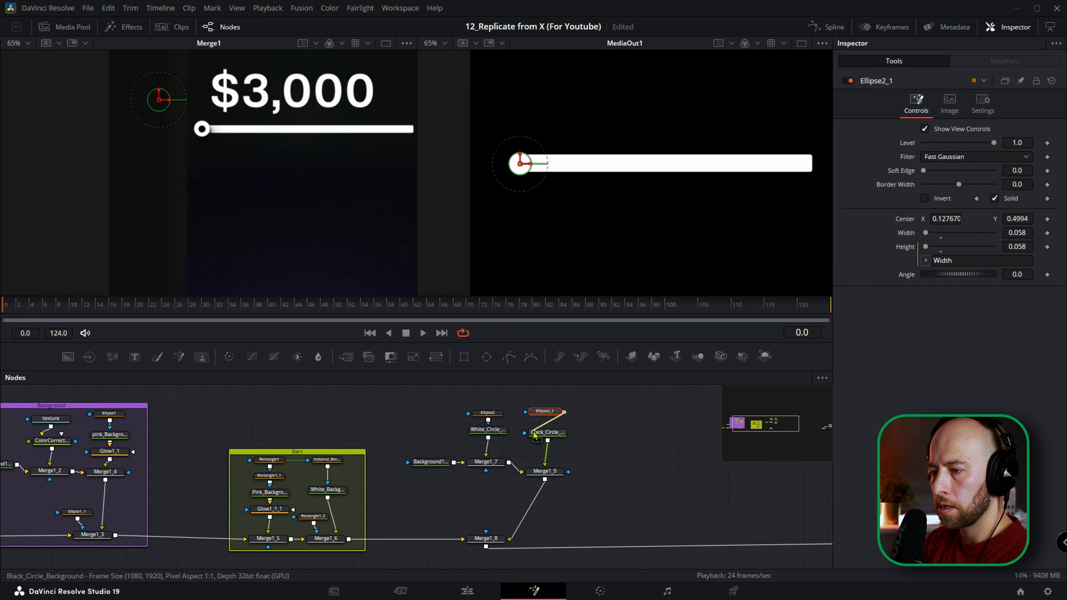
{"action": "left_click", "coordinate": [547, 437]}
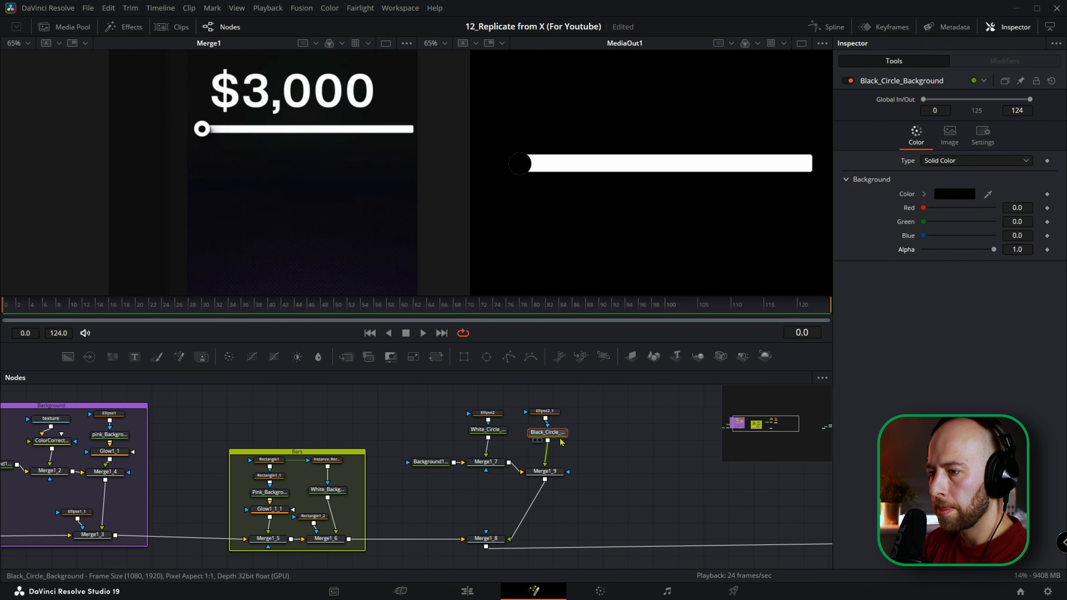
Shrink the black circle by setting Ellipse2_1's width to 0.032.
{"action": "left_click", "coordinate": [545, 411]}
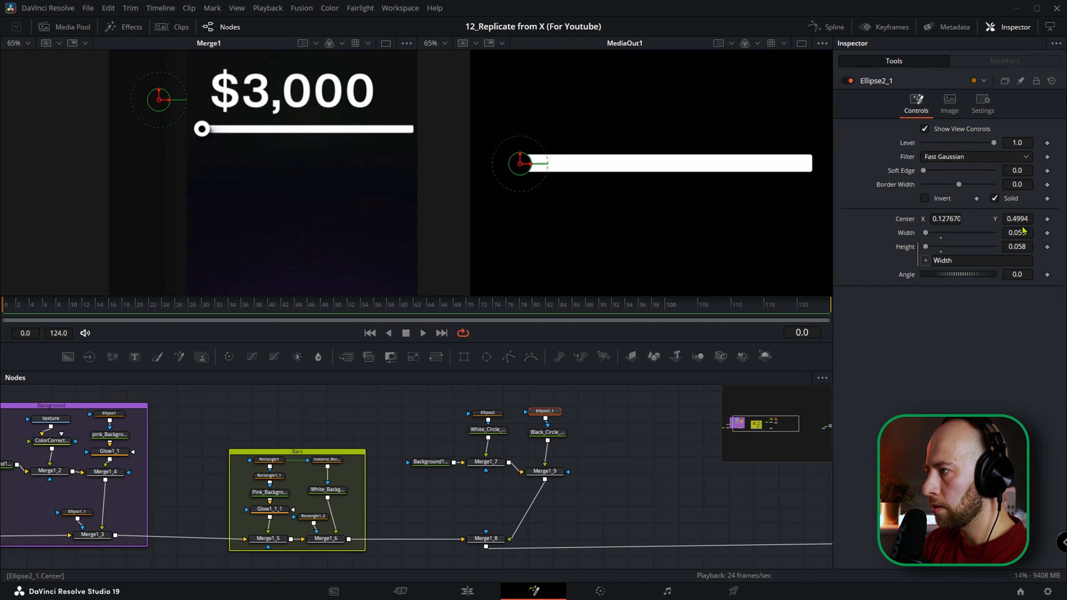
{"action": "left_click_drag", "start_coordinate": [1022, 232], "coordinate": [1011, 232]}
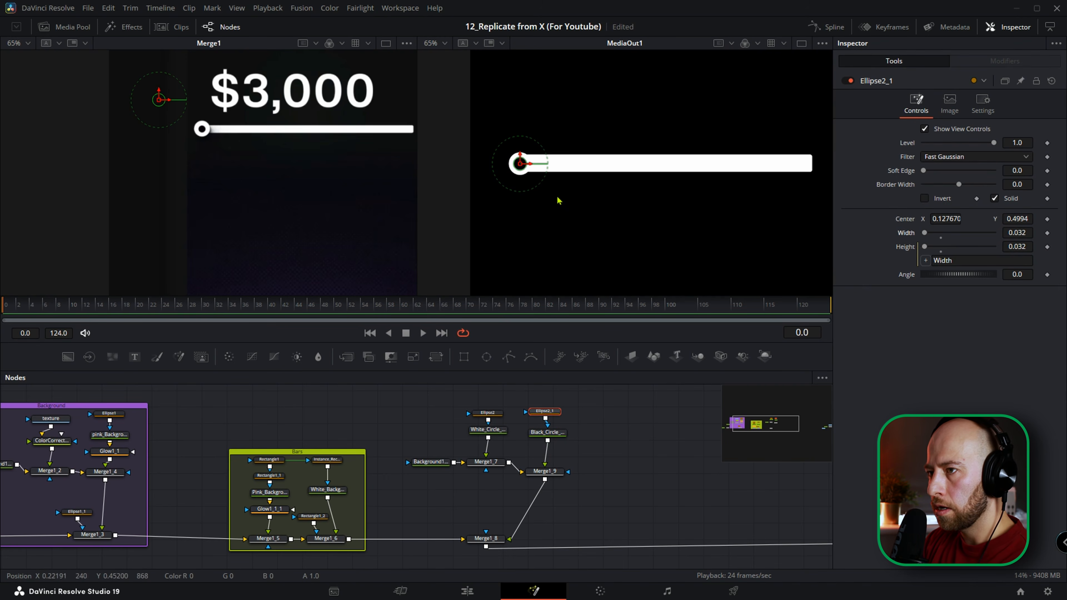
{"action": "scroll", "coordinate": [559, 200], "scroll_direction": "up", "scroll_amount": 3}
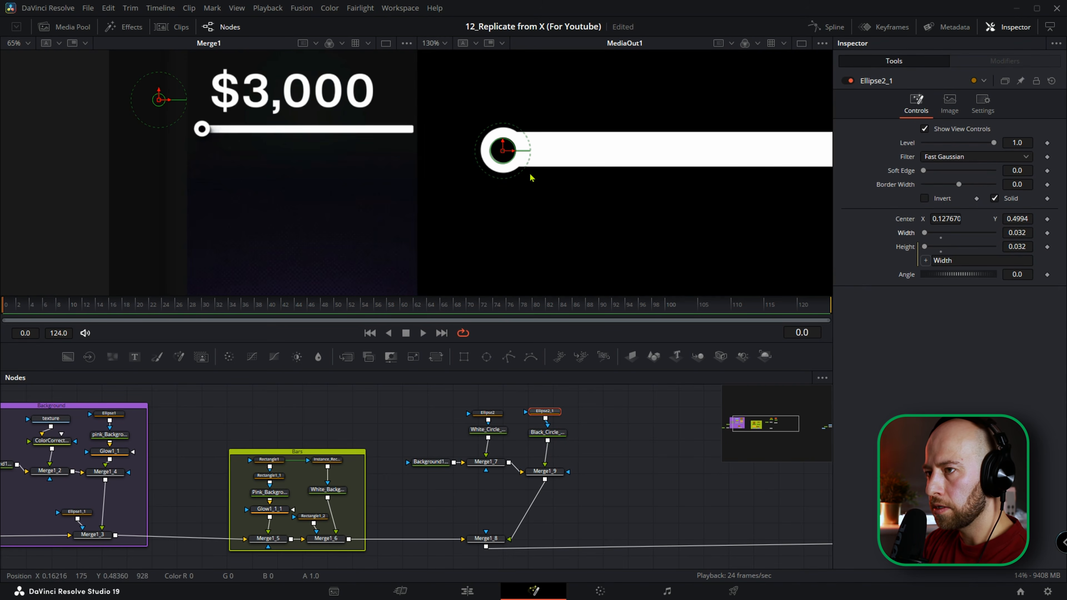
Try shifting the knob horizontally with the center X of Merge1_9 and of Merge1_8, undoing each change.
{"action": "left_click", "coordinate": [545, 471]}
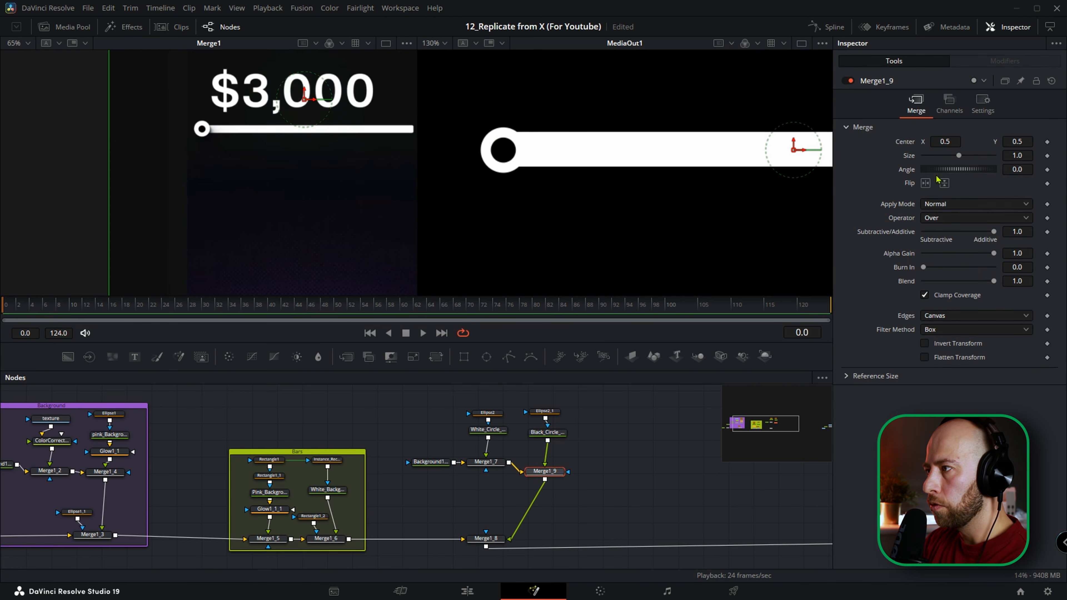
{"action": "mouse_move", "coordinate": [944, 142]}
{"action": "left_mouse_down"}
{"action": "mouse_move", "coordinate": [970, 142]}
{"action": "mouse_move", "coordinate": [942, 142]}
{"action": "left_mouse_up"}
{"action": "key", "text": "ctrl+z"}
{"action": "left_click", "coordinate": [486, 541]}
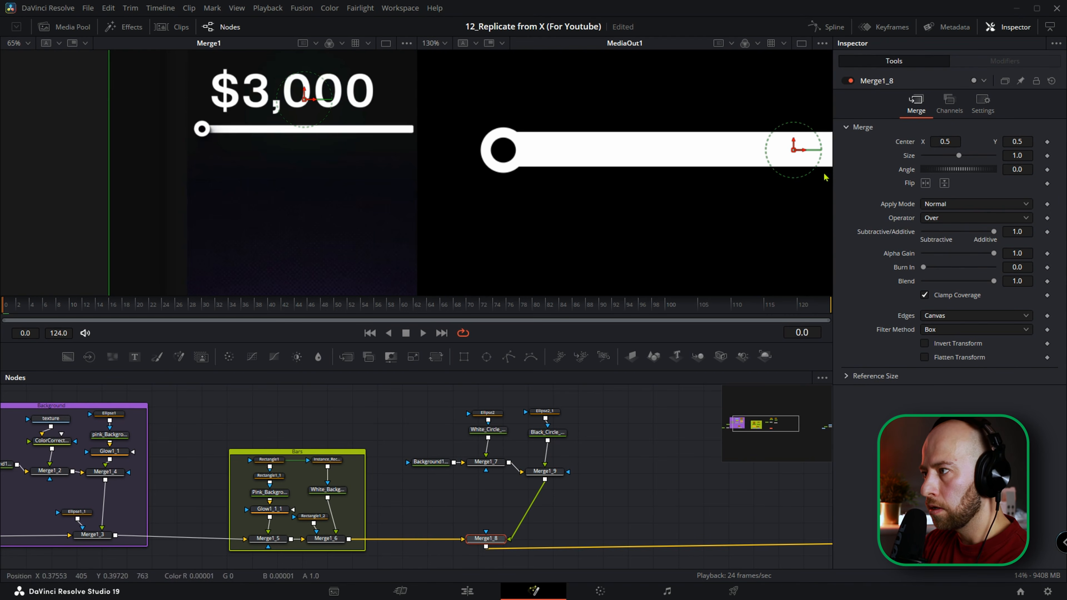
{"action": "mouse_move", "coordinate": [932, 143]}
{"action": "left_mouse_down"}
{"action": "mouse_move", "coordinate": [961, 143]}
{"action": "mouse_move", "coordinate": [946, 143]}
{"action": "left_mouse_up"}
{"action": "key", "text": "ctrl+z"}
Align Merge1_9 with Merge1_7 and add a Drop Shadow node after it.
{"action": "left_click_drag", "start_coordinate": [548, 478], "coordinate": [546, 470]}
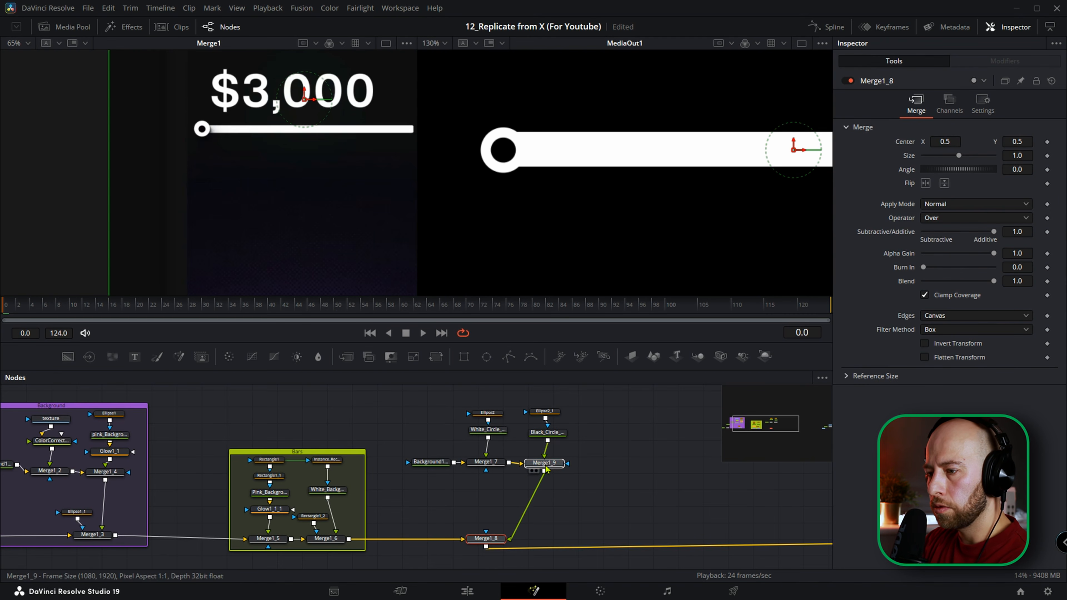
{"action": "key", "text": "shift+space"}
{"action": "type", "text": "underlay"}
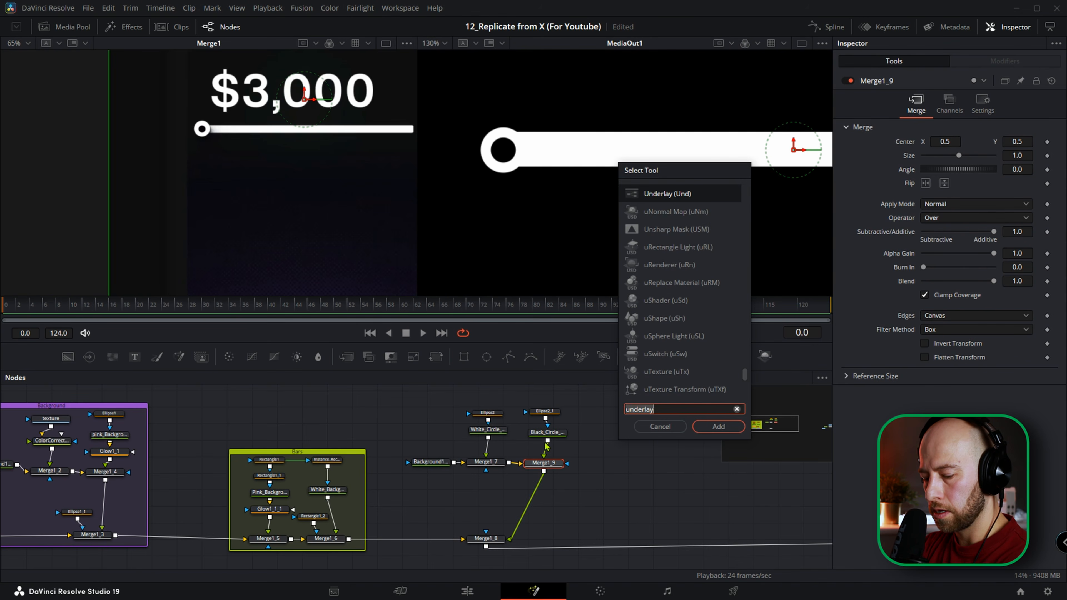
{"action": "key", "text": "ctrl+a"}
{"action": "type", "text": "drop"}
{"action": "key", "text": "Up"}
{"action": "key", "text": "Return"}
{"action": "scroll", "coordinate": [550, 143], "scroll_direction": "down", "scroll_amount": 5}
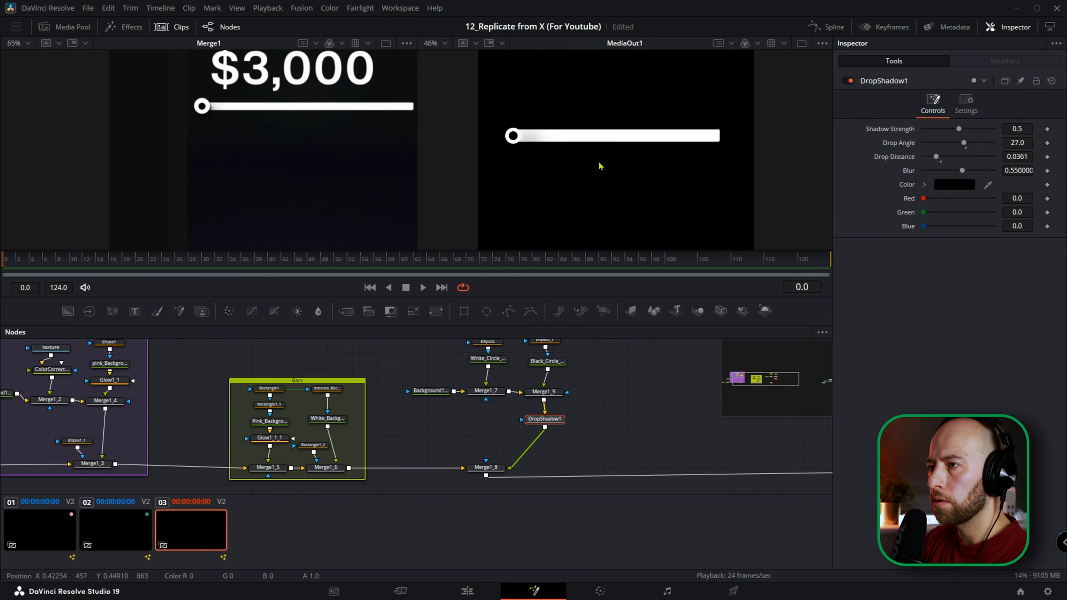
Try sliding the shadowed knob with Merge1_8's center X, and undo the change.
{"action": "left_click", "coordinate": [485, 467]}
{"action": "scroll", "coordinate": [501, 168], "scroll_direction": "up", "scroll_amount": 2}
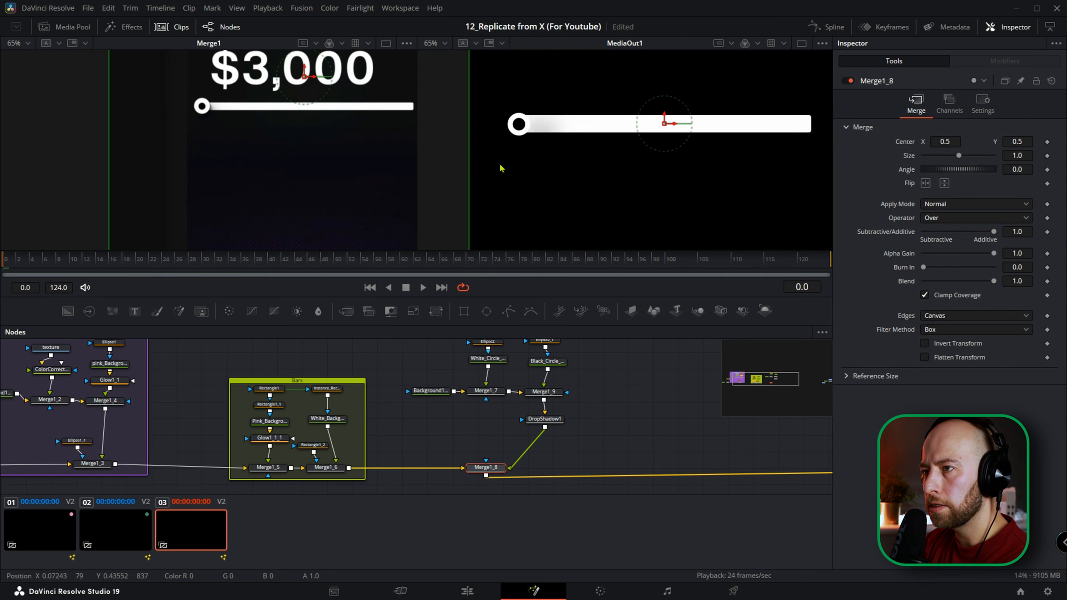
{"action": "scroll", "coordinate": [500, 168], "scroll_direction": "up", "scroll_amount": 3}
{"action": "mouse_move", "coordinate": [941, 139]}
{"action": "left_mouse_down"}
{"action": "mouse_move", "coordinate": [955, 140]}
{"action": "mouse_move", "coordinate": [941, 141]}
{"action": "left_mouse_up"}
{"action": "key", "text": "ctrl+z"}
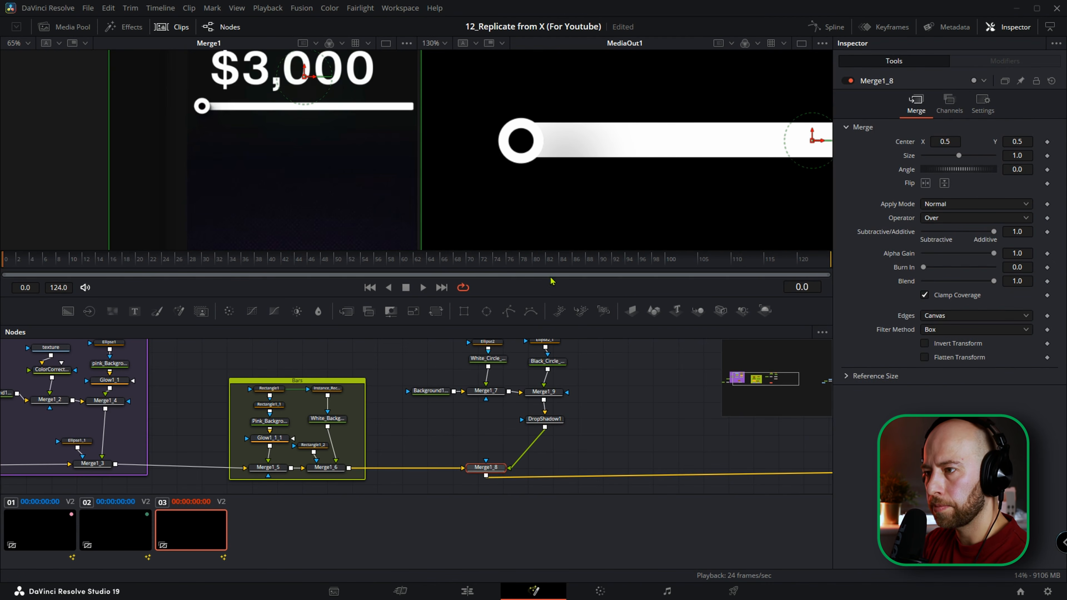
Insert a Transform node between DropShadow1 and Merge1_8.
{"action": "scroll", "coordinate": [581, 407], "scroll_direction": "down", "scroll_amount": 5}
{"action": "left_click_drag", "start_coordinate": [534, 420], "coordinate": [496, 428]}
{"action": "scroll", "coordinate": [645, 137], "scroll_direction": "down", "scroll_amount": 3}
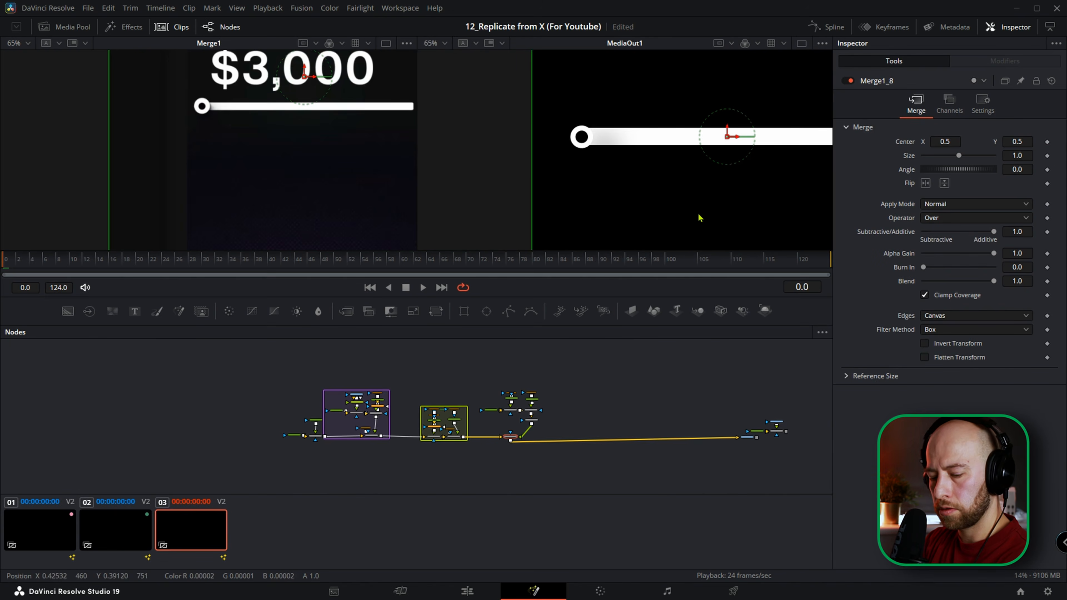
{"action": "key", "text": "ctrl+f"}
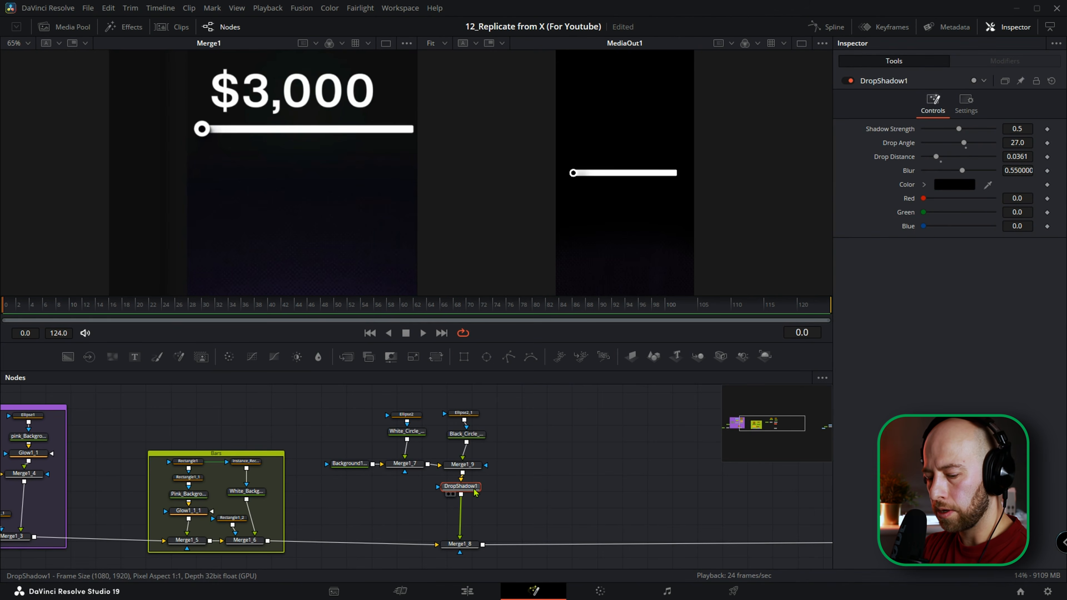
{"action": "key", "text": "shift+space"}
{"action": "type", "text": "drop"}
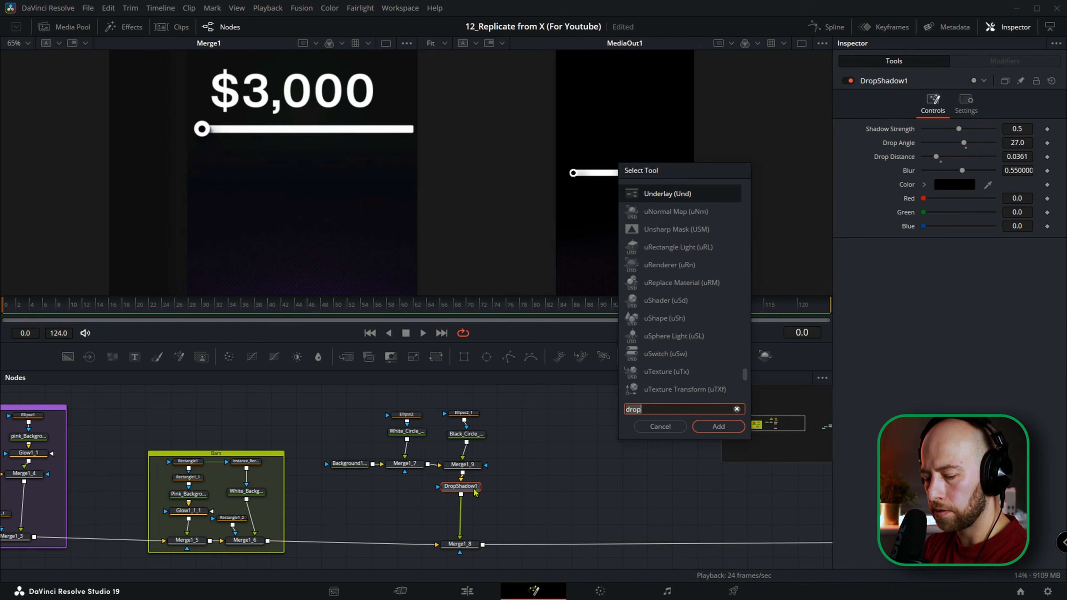
{"action": "key", "text": "BackSpace"}
{"action": "key", "text": "BackSpace"}
{"action": "key", "text": "BackSpace"}
{"action": "key", "text": "BackSpace"}
{"action": "type", "text": "transf"}
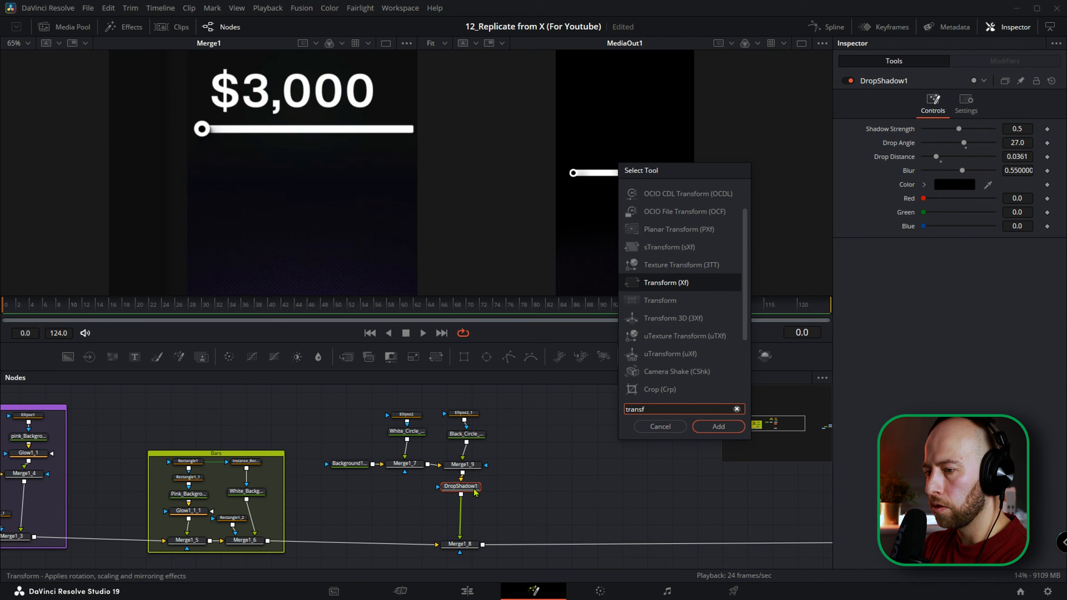
{"action": "key", "text": "Return"}
Rename the Transform node to Main_Transform.
{"action": "scroll", "coordinate": [468, 510], "scroll_direction": "up", "scroll_amount": 3}
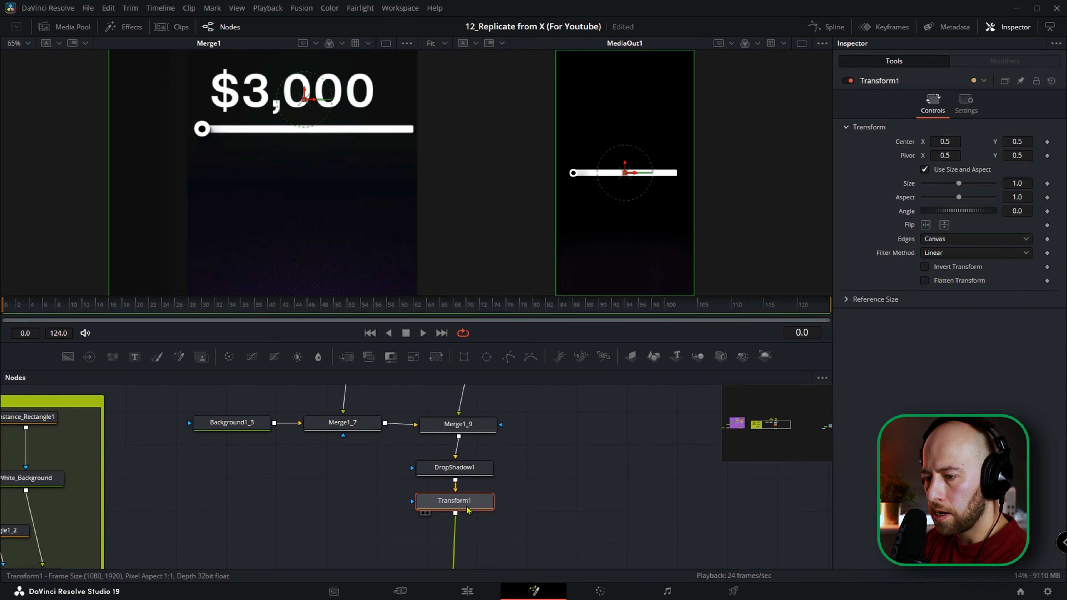
{"action": "key", "text": "F2"}
{"action": "key", "text": "Right"}
{"action": "key", "text": "BackSpace"}
{"action": "key", "text": "Left"}
{"action": "key", "text": "Home"}
{"action": "type", "text": "Main"}
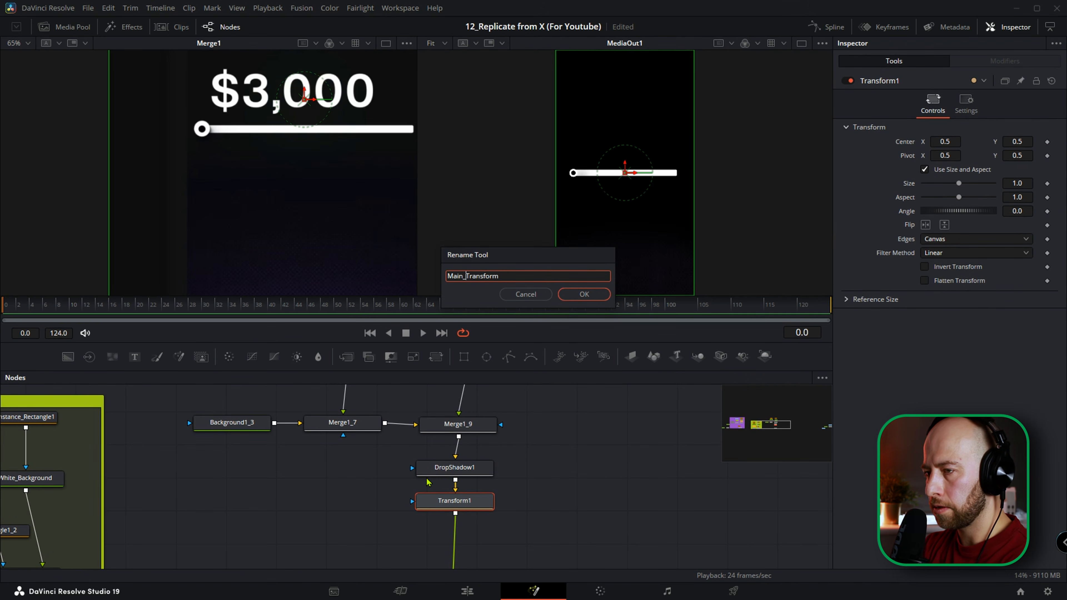
{"action": "type", "text": "_"}
{"action": "key", "text": "Return"}
Set Main_Transform's node color to Violet and turn on its tile picture.
{"action": "right_click", "coordinate": [469, 500]}
{"action": "mouse_move", "coordinate": [504, 423]}
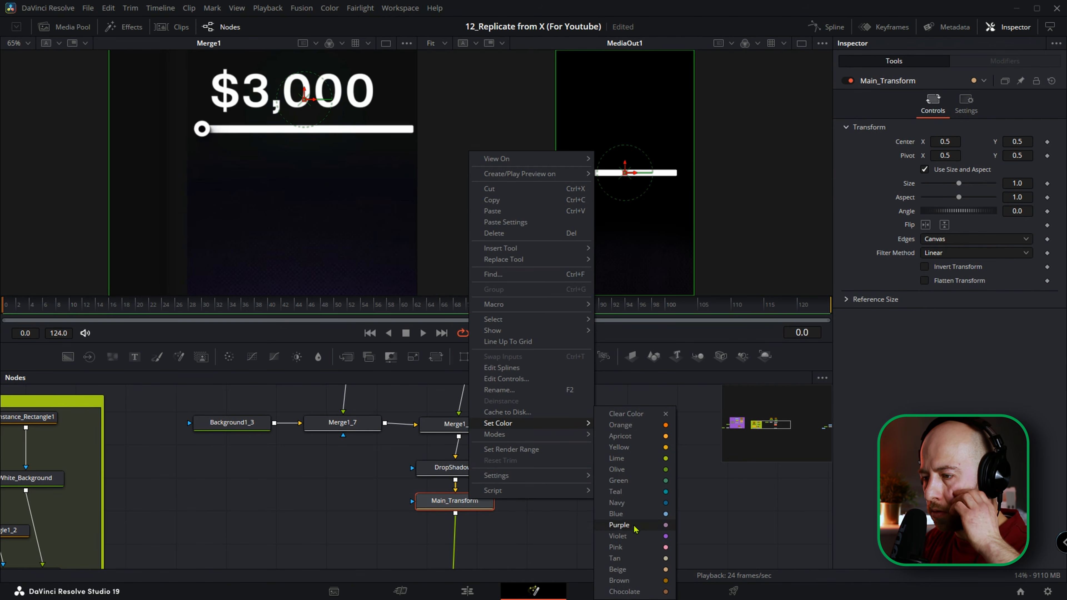
{"action": "left_click", "coordinate": [617, 536]}
{"action": "right_click", "coordinate": [485, 511]}
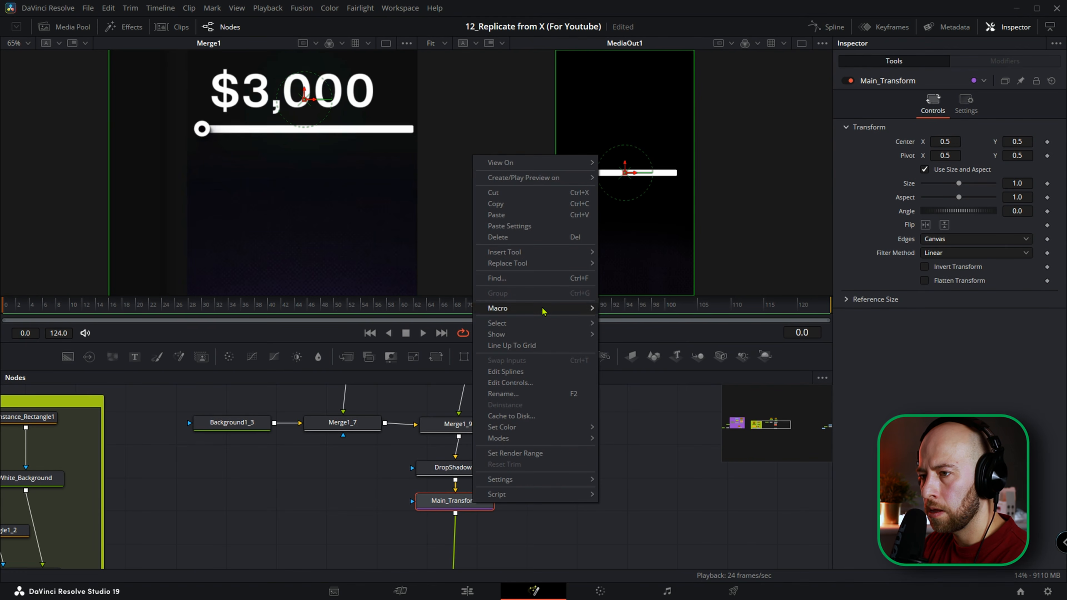
{"action": "mouse_move", "coordinate": [554, 335]}
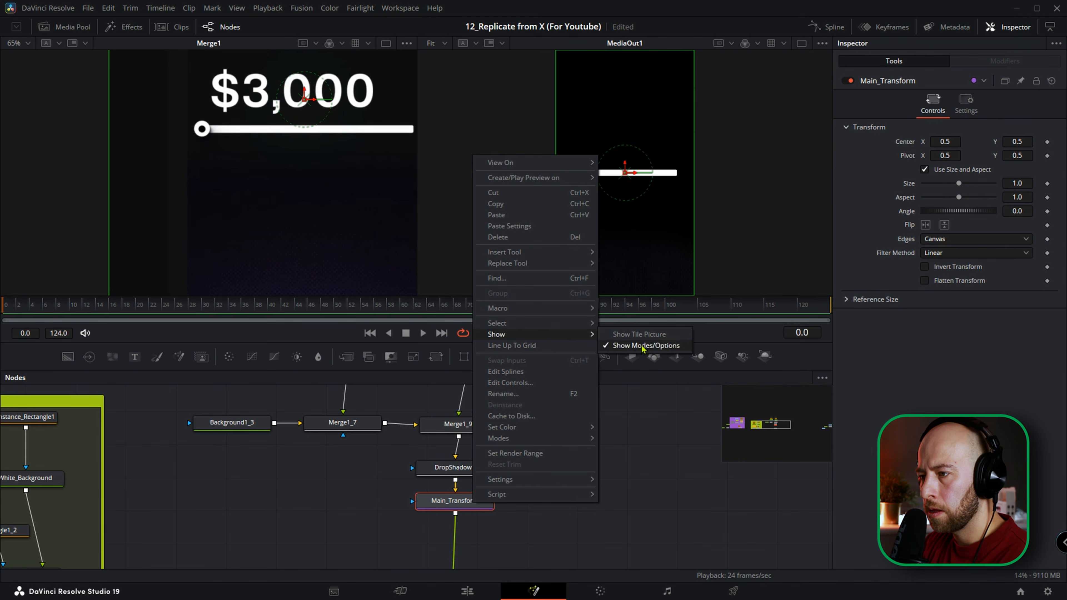
{"action": "left_click", "coordinate": [638, 334]}
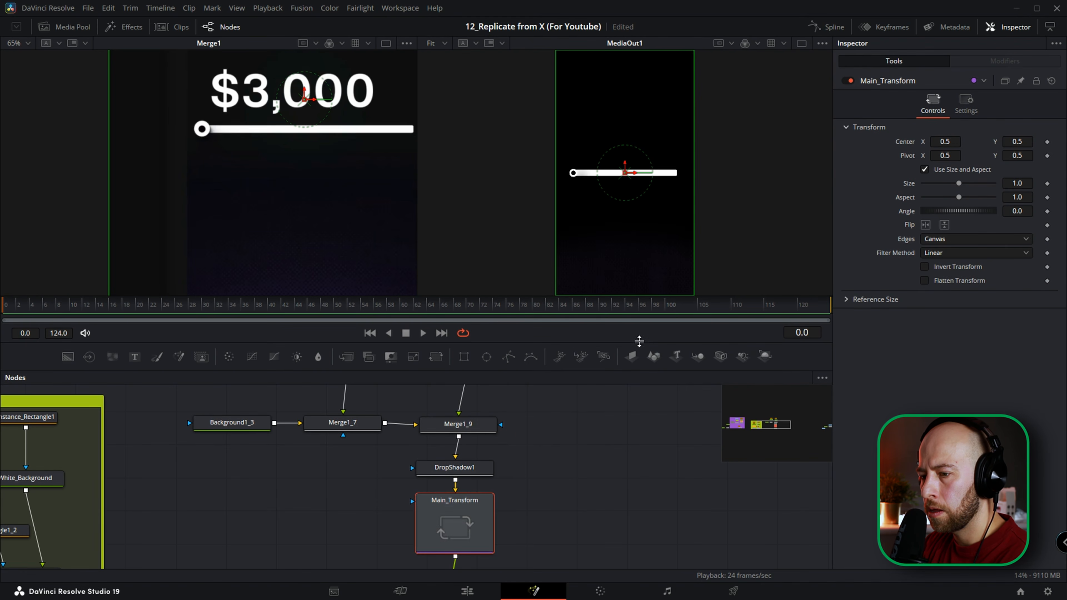
{"action": "right_click", "coordinate": [465, 525]}
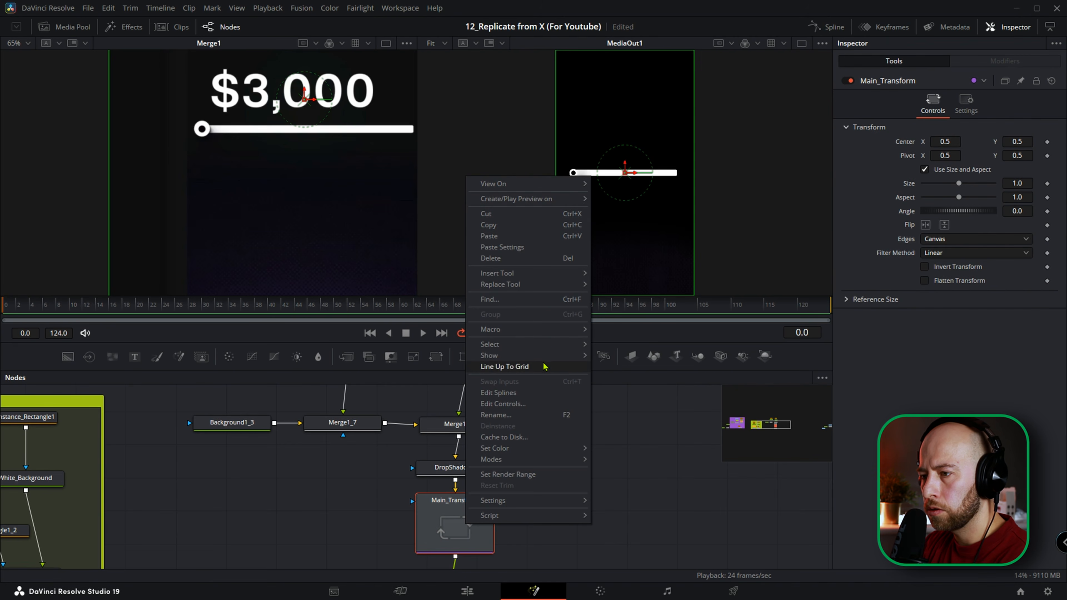
{"action": "mouse_move", "coordinate": [546, 355]}
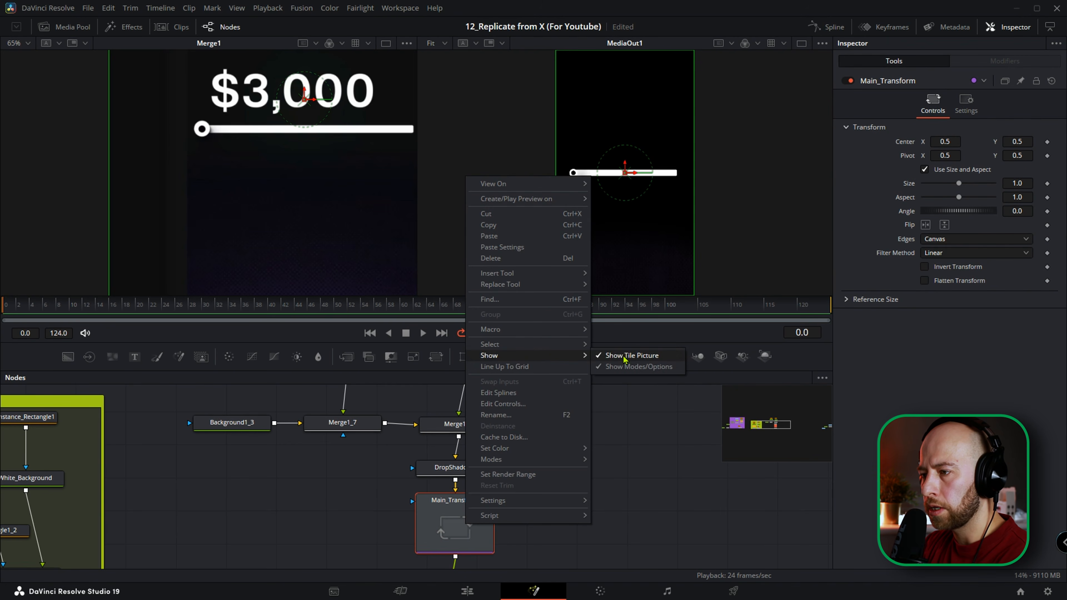
{"action": "left_click", "coordinate": [650, 477]}
{"action": "scroll", "coordinate": [502, 508], "scroll_direction": "down", "scroll_amount": 2}
{"action": "left_click_drag", "start_coordinate": [500, 502], "coordinate": [485, 487]}
{"action": "scroll", "coordinate": [483, 490], "scroll_direction": "down", "scroll_amount": 5}
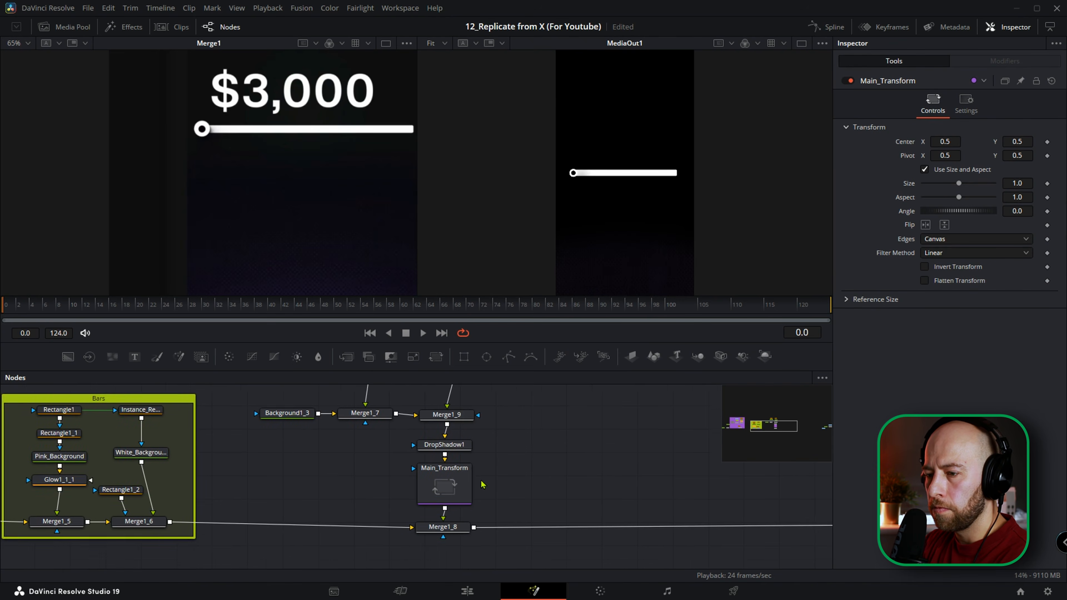
Scrub the timeline to about frame 44 to examine how the hand cursor meets the slider knob in the reference clip.
{"action": "left_click", "coordinate": [458, 522]}
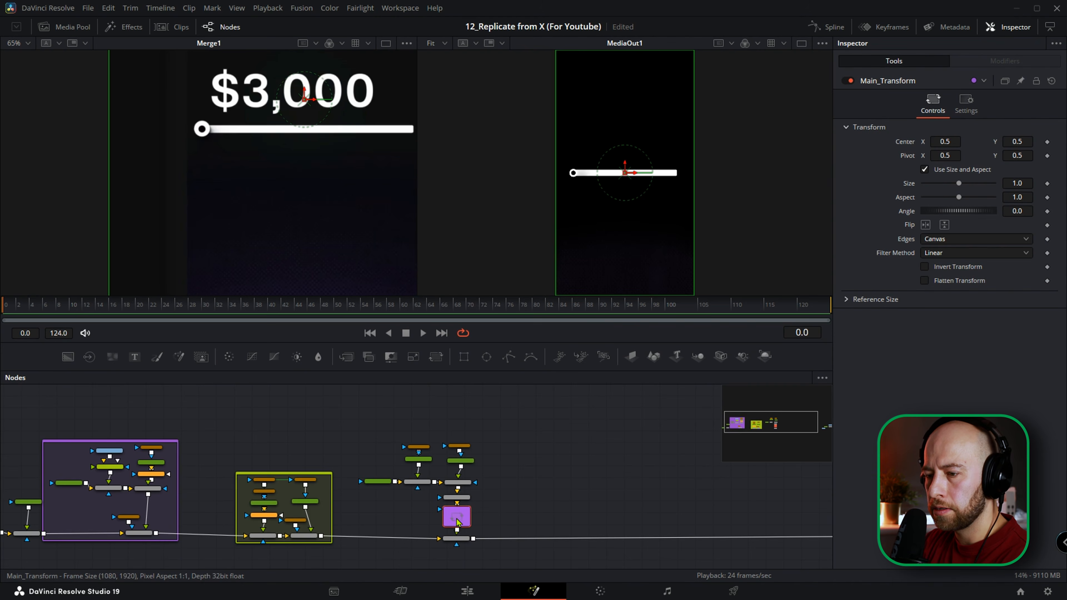
{"action": "scroll", "coordinate": [458, 521], "scroll_direction": "up", "scroll_amount": 2}
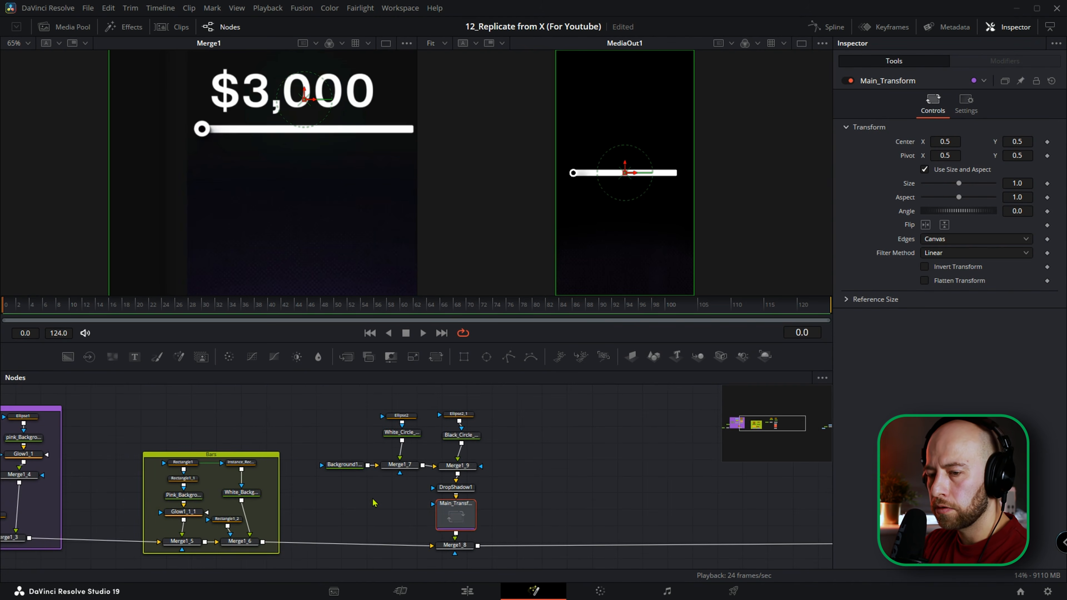
{"action": "scroll", "coordinate": [378, 502], "scroll_direction": "down", "scroll_amount": 2}
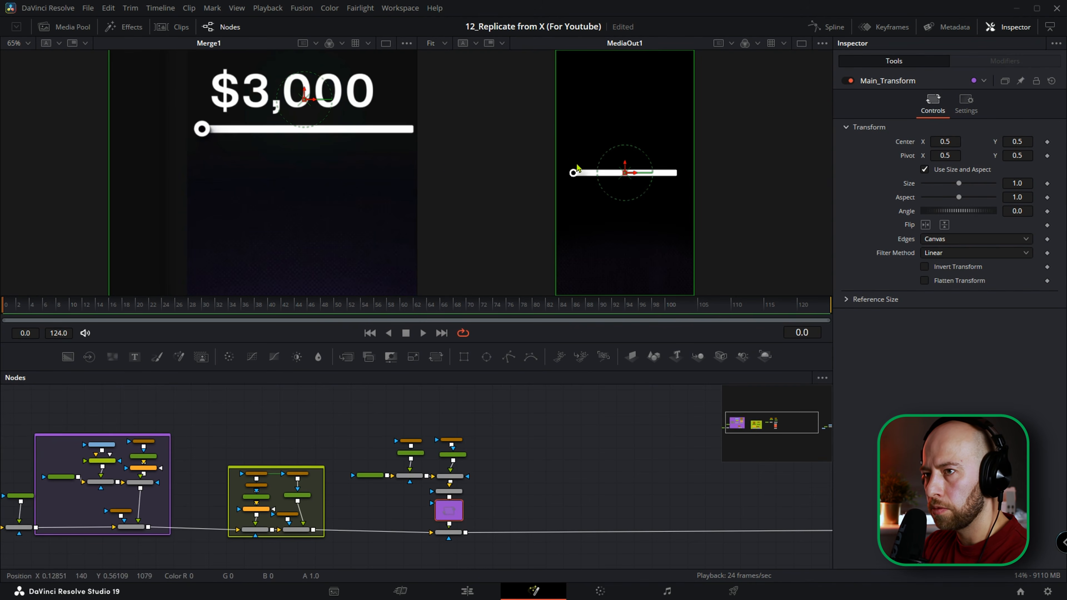
{"action": "left_click_drag", "start_coordinate": [261, 305], "coordinate": [557, 310]}
{"action": "left_click_drag", "start_coordinate": [383, 323], "coordinate": [298, 314]}
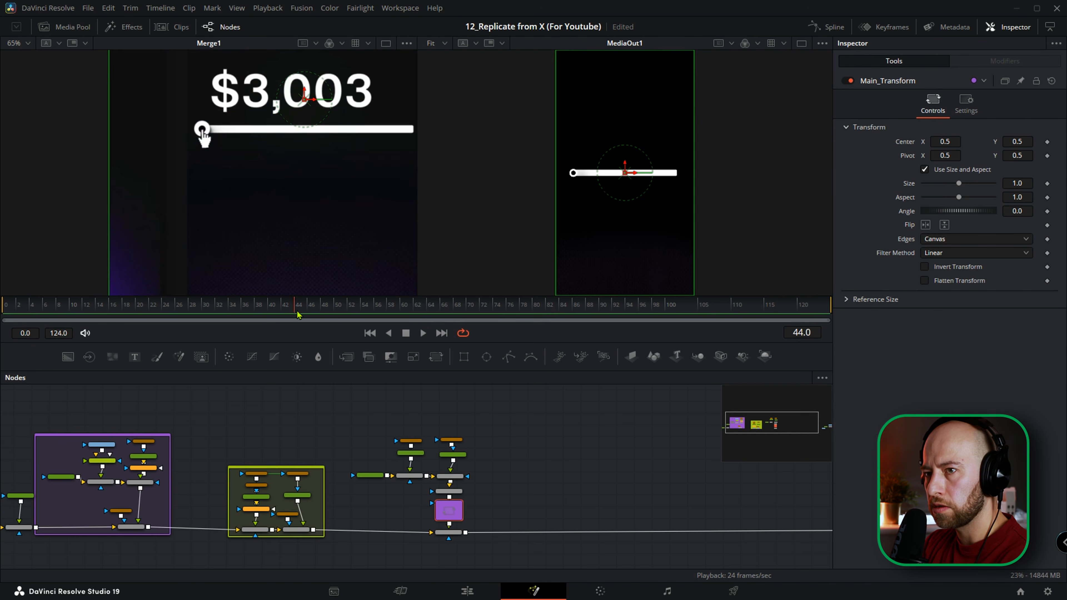
Group the knob's nodes, from the ellipses down to Merge1_8, in a teal underlay named Circles.
{"action": "scroll", "coordinate": [462, 467], "scroll_direction": "up", "scroll_amount": 4}
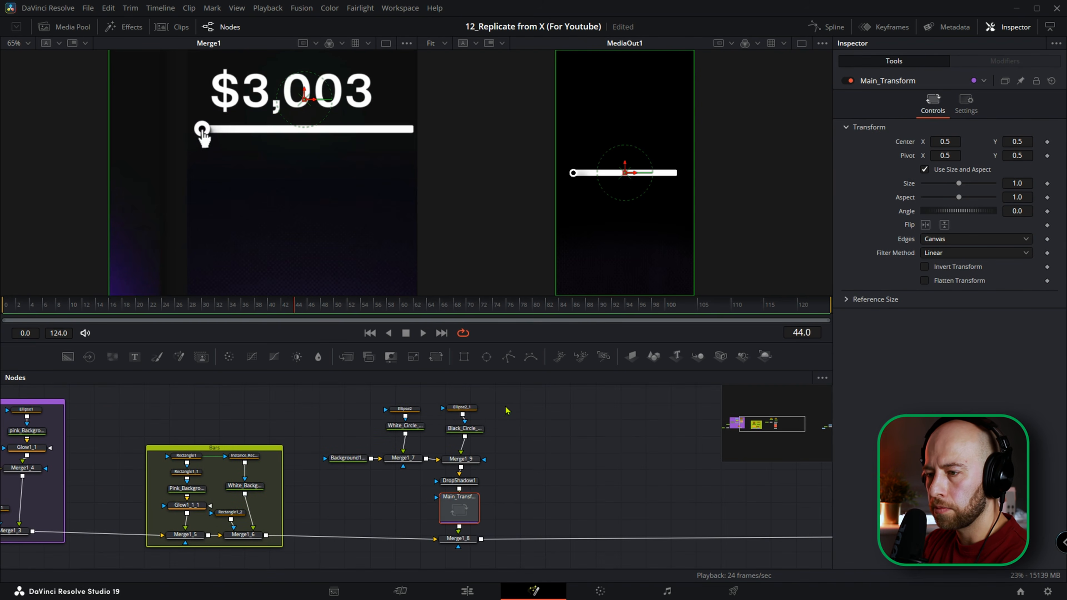
{"action": "left_click_drag", "start_coordinate": [428, 472], "coordinate": [340, 545]}
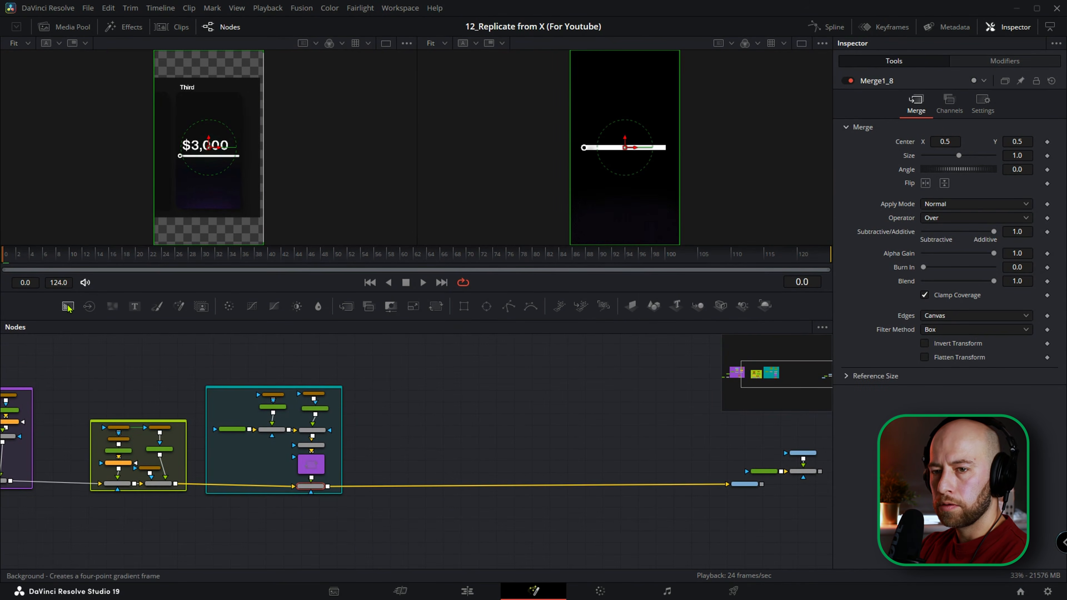
Add a new Background node in the empty space beside the Circles group.
{"action": "left_click_drag", "start_coordinate": [67, 308], "coordinate": [390, 419]}
{"action": "scroll", "coordinate": [398, 423], "scroll_direction": "up", "scroll_amount": 3}
{"action": "scroll", "coordinate": [182, 160], "scroll_direction": "up", "scroll_amount": 2}
{"action": "scroll", "coordinate": [182, 159], "scroll_direction": "up", "scroll_amount": 2}
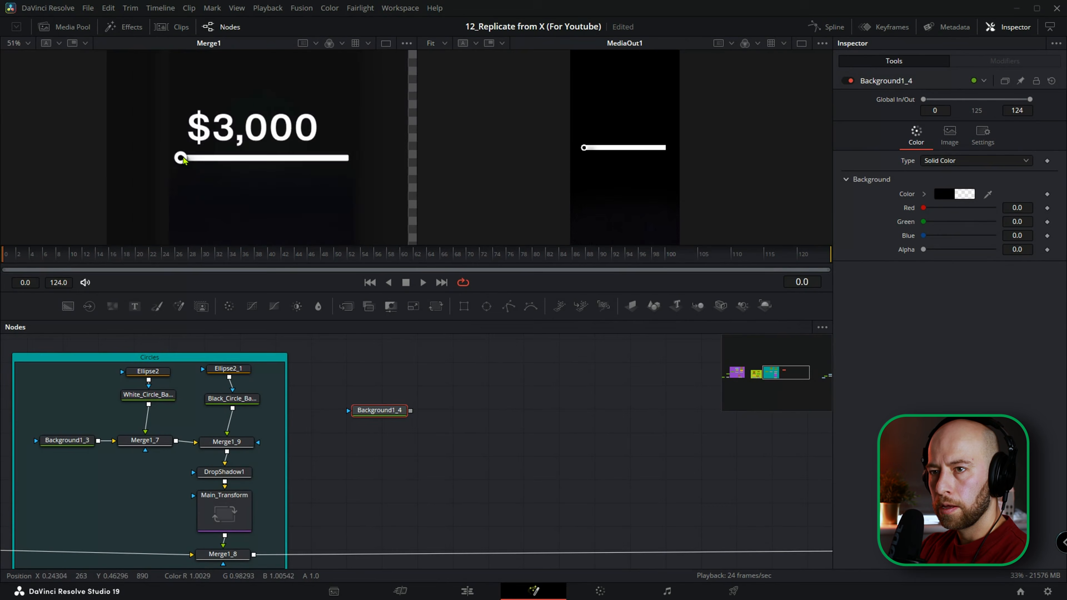
Scrub the opening frames of the reference clip to examine the cursor's movement and its change from arrow to hand.
{"action": "left_click", "coordinate": [324, 268]}
{"action": "left_click_drag", "start_coordinate": [324, 265], "coordinate": [310, 264]}
{"action": "scroll", "coordinate": [280, 196], "scroll_direction": "down", "scroll_amount": 2}
{"action": "left_click", "coordinate": [56, 261]}
{"action": "left_click_drag", "start_coordinate": [54, 262], "coordinate": [220, 262]}
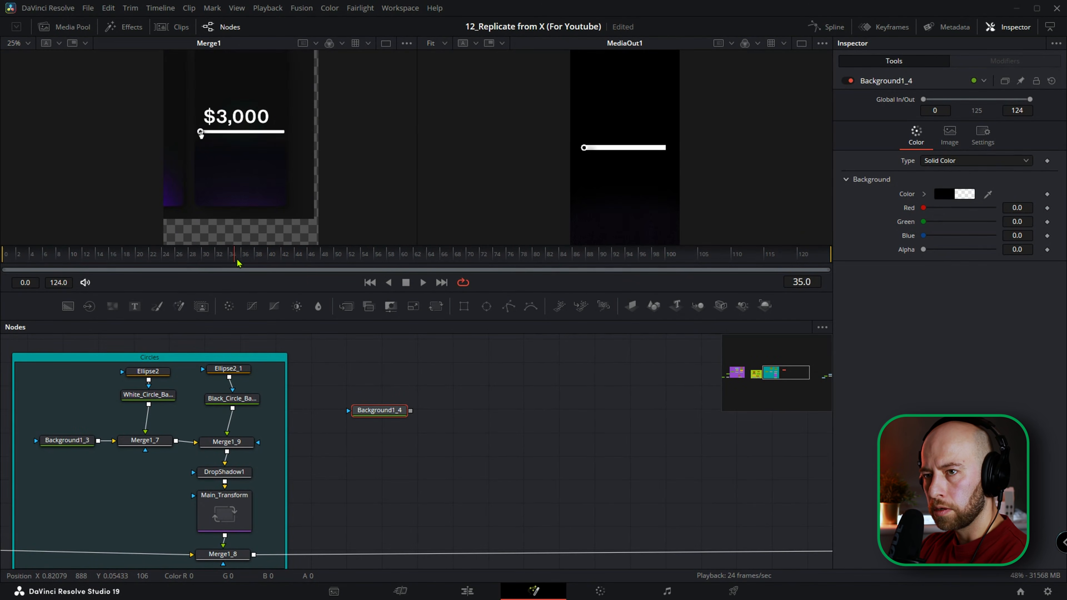
{"action": "scroll", "coordinate": [203, 143], "scroll_direction": "up", "scroll_amount": 5}
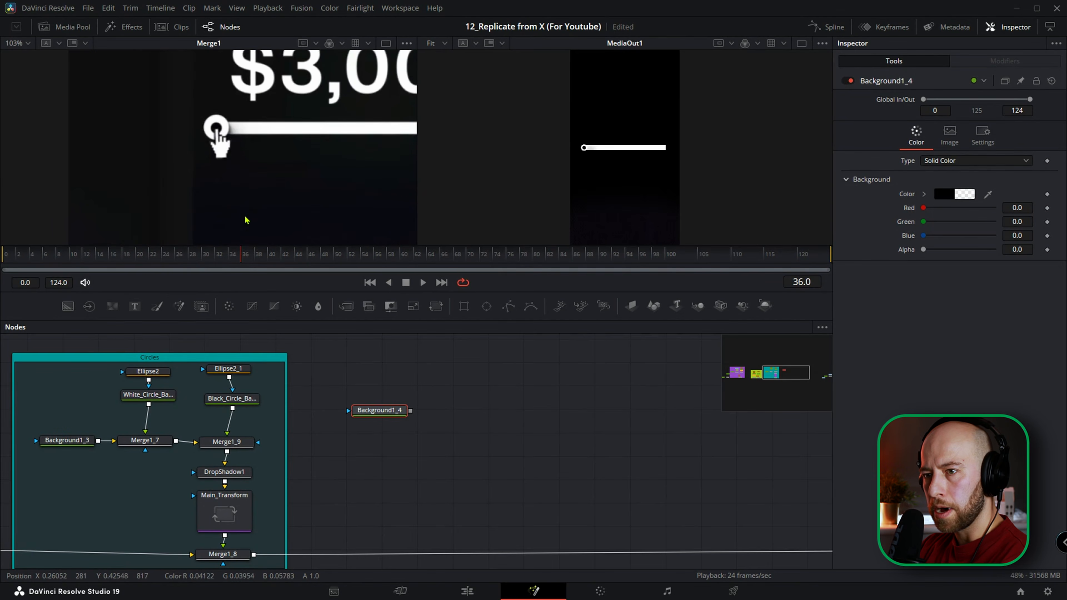
{"action": "left_click_drag", "start_coordinate": [237, 256], "coordinate": [228, 255]}
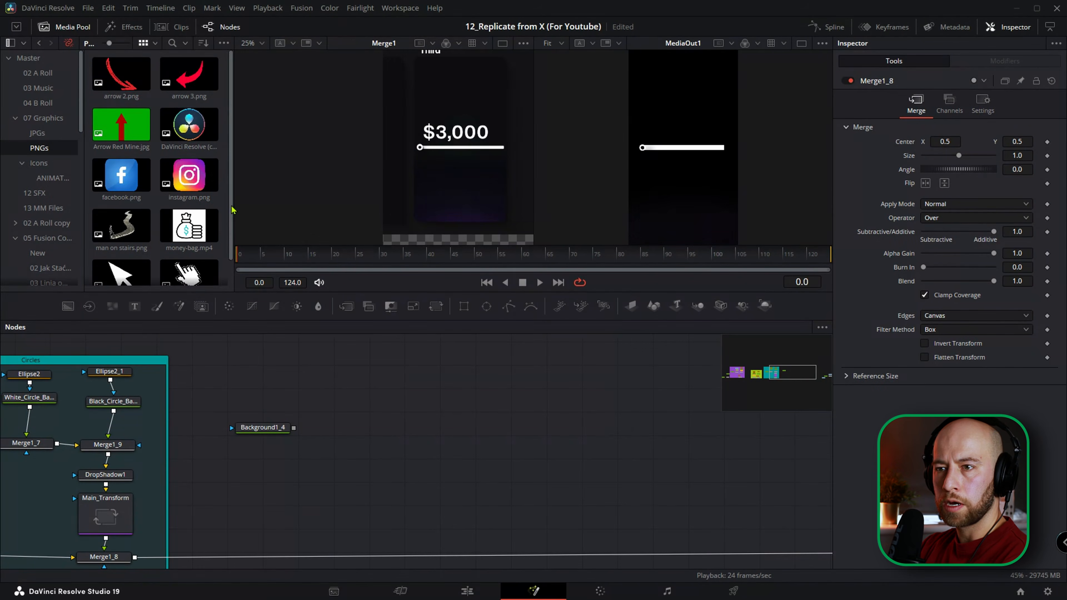
{"action": "left_click_drag", "start_coordinate": [231, 210], "coordinate": [230, 237]}
{"action": "left_click", "coordinate": [195, 253]}
{"action": "left_click", "coordinate": [117, 268]}
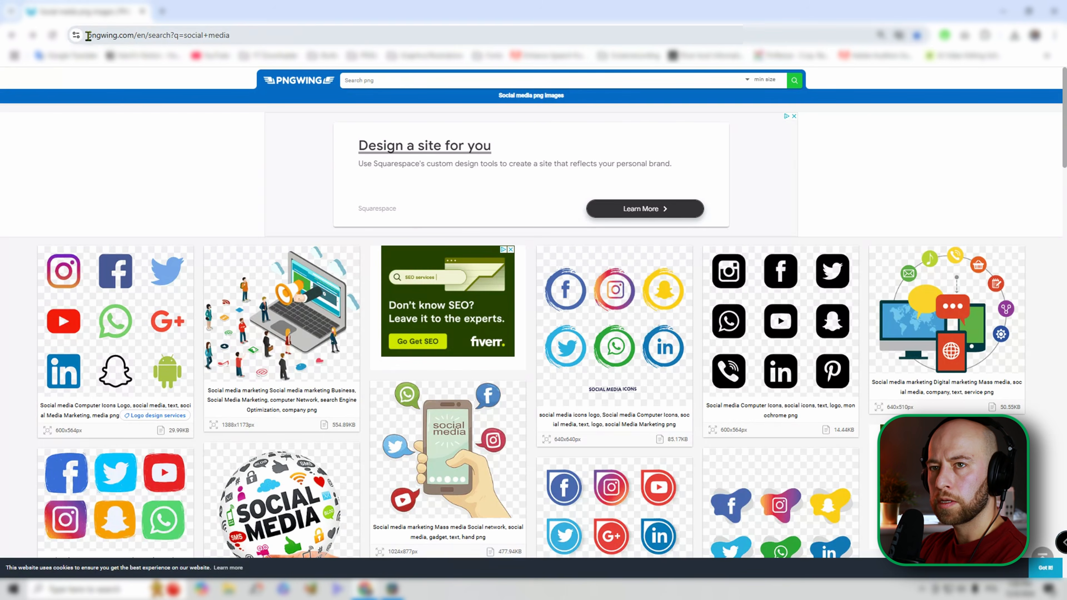
Switch to the browser and highlight the PNGWing site address as the source for cursor images.
{"action": "left_click_drag", "start_coordinate": [88, 36], "coordinate": [146, 39]}
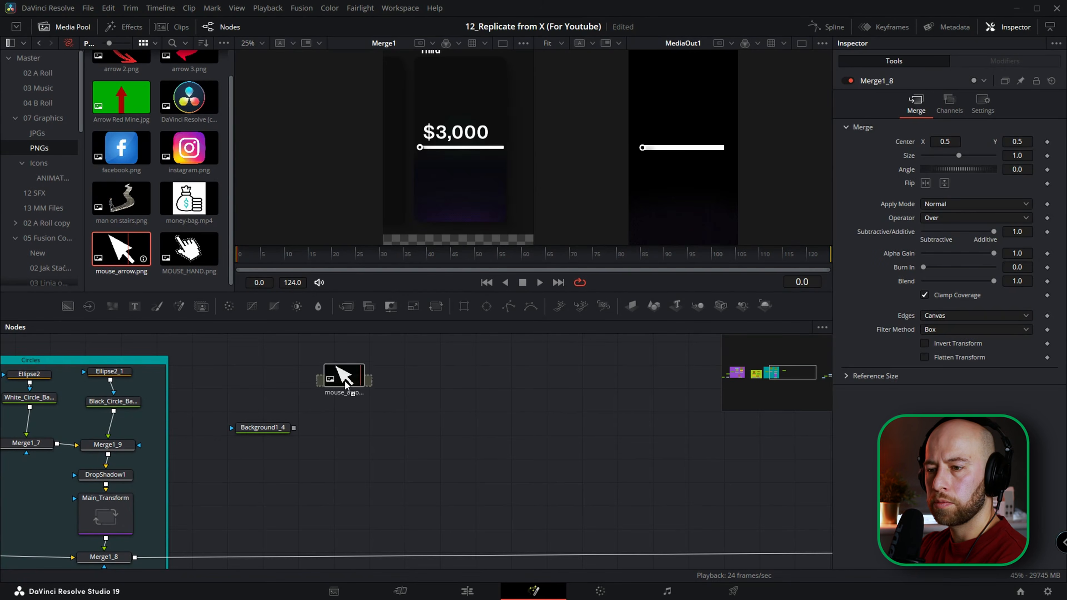
Return to DaVinci Resolve, add mouse_arrow.png to the node graph and rename its node mouse_arrow.
{"action": "left_click_drag", "start_coordinate": [345, 377], "coordinate": [347, 385]}
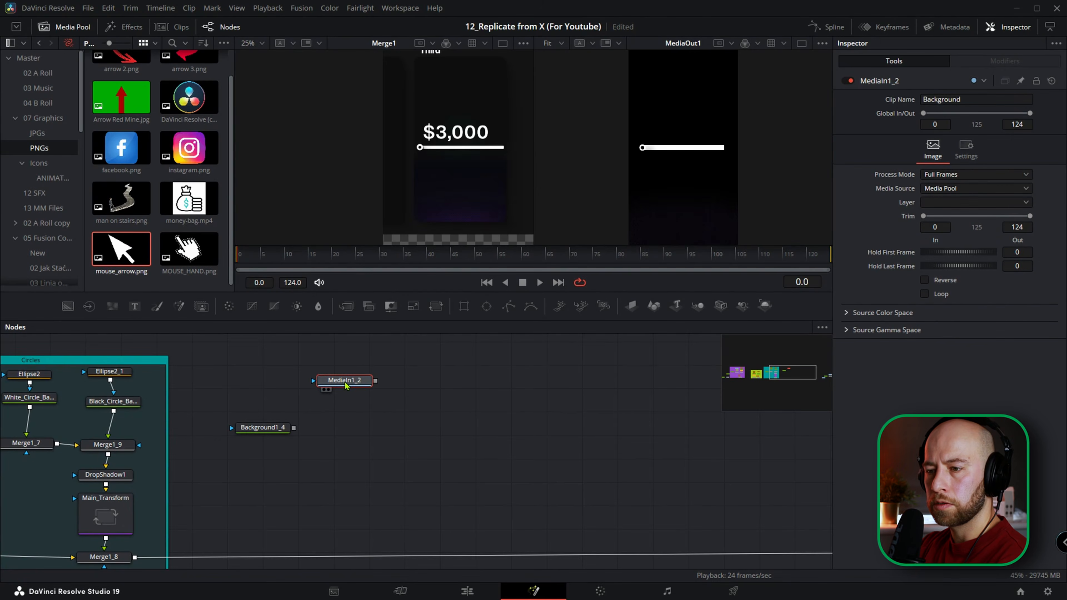
{"action": "key", "text": "F2"}
{"action": "type", "text": "mouse_arrow"}
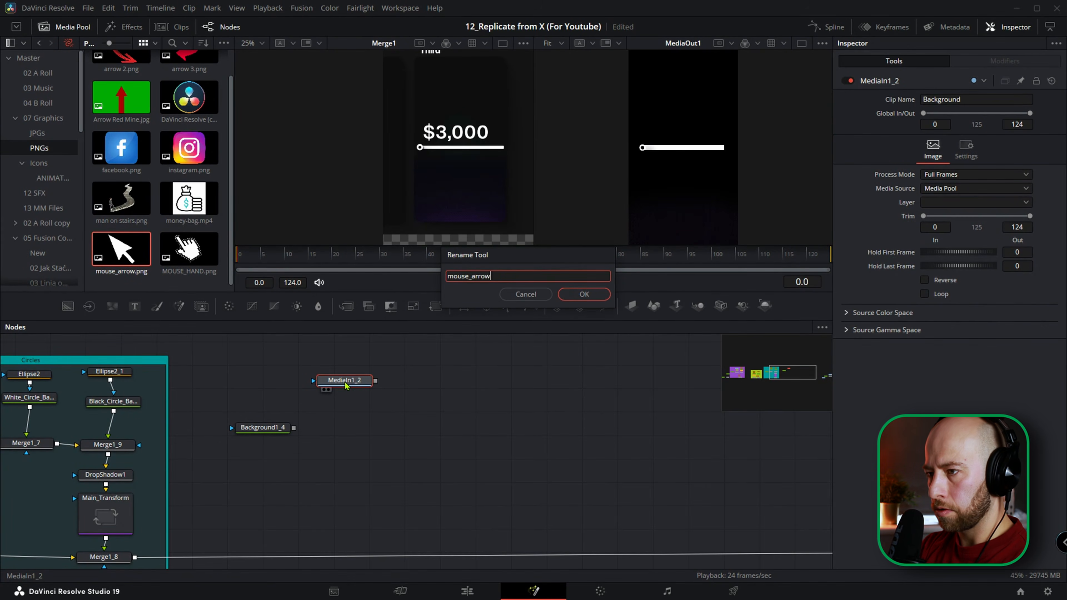
{"action": "key", "text": "Return"}
Add MOUSE_HAND.png to the node graph and rename its node Mouse_hand.
{"action": "left_click_drag", "start_coordinate": [188, 248], "coordinate": [434, 392]}
{"action": "key", "text": "F2"}
{"action": "type", "text": "Mouse_hand"}
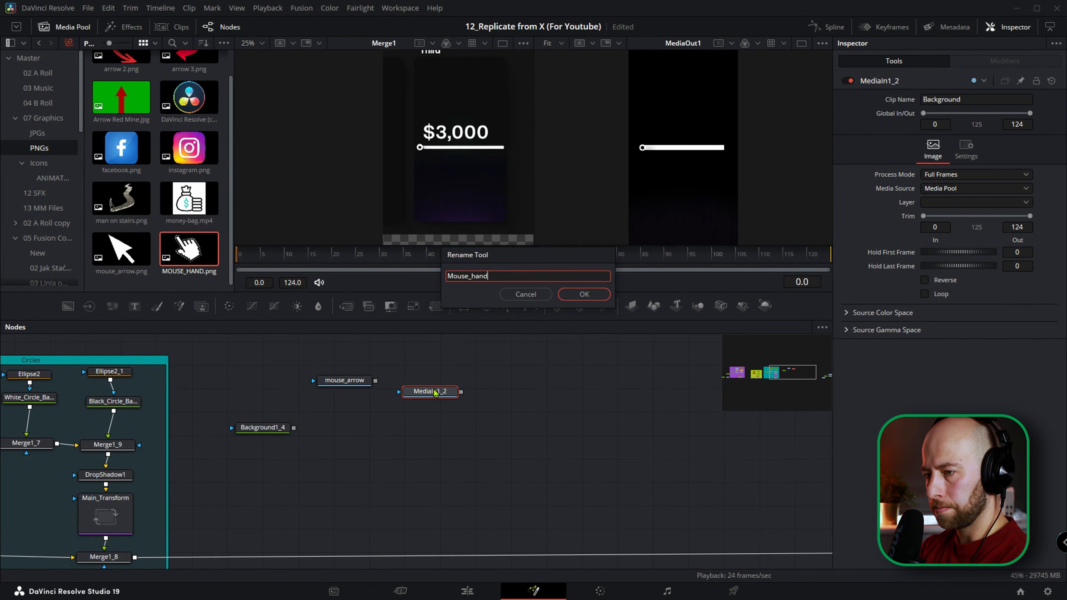
{"action": "key", "text": "Return"}
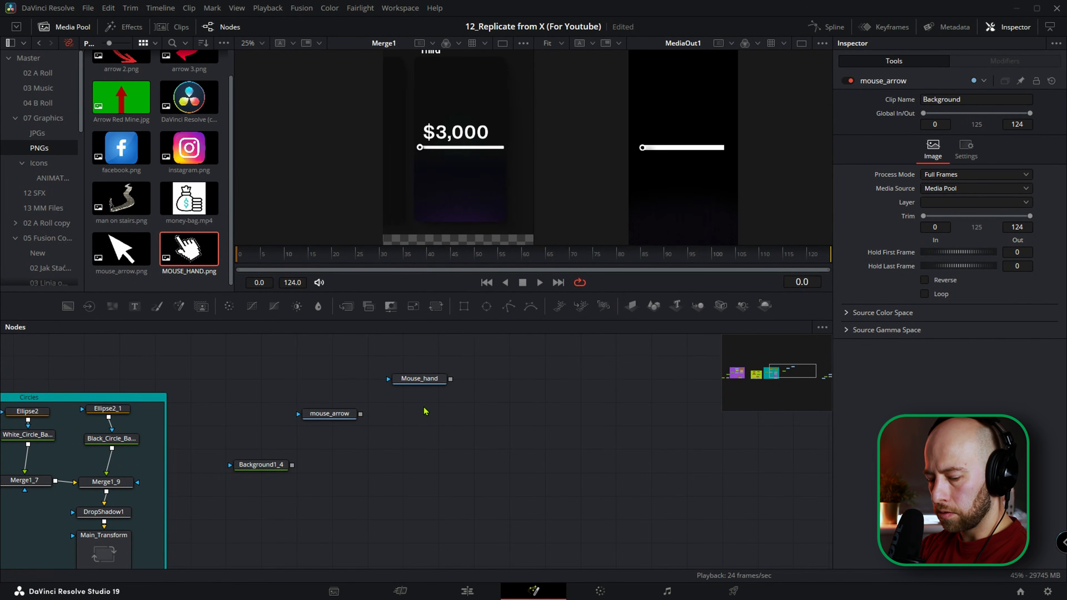
Add a Switch node and connect mouse_arrow as its first input and Mouse_hand as its second.
{"action": "key", "text": "shift+space"}
{"action": "type", "text": "under"}
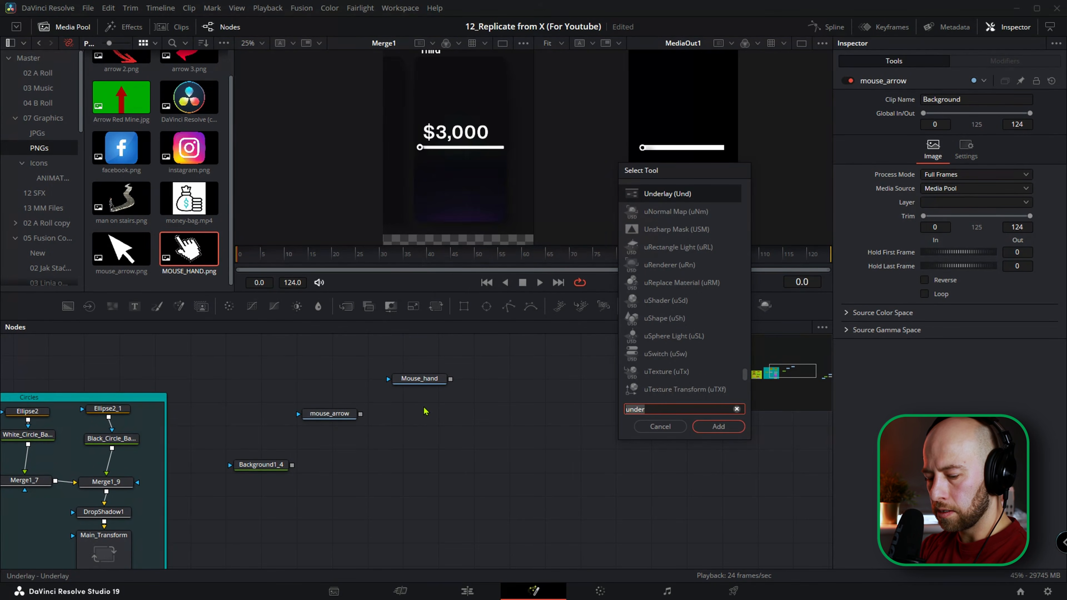
{"action": "key", "text": "BackSpace"}
{"action": "key", "text": "BackSpace"}
{"action": "key", "text": "BackSpace"}
{"action": "key", "text": "BackSpace"}
{"action": "key", "text": "BackSpace"}
{"action": "type", "text": "switch"}
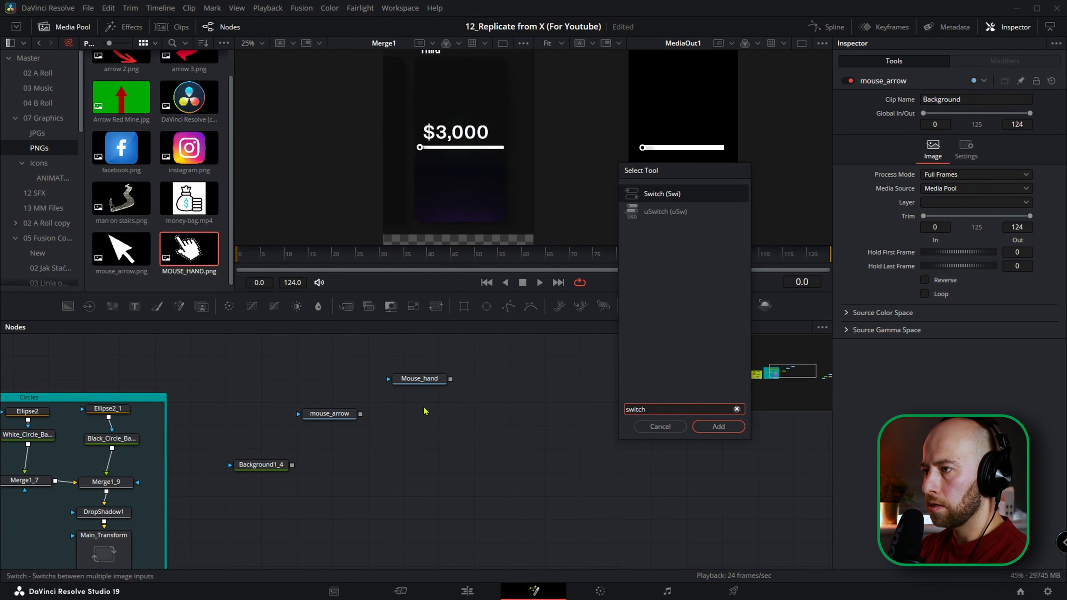
{"action": "key", "text": "Return"}
{"action": "left_click_drag", "start_coordinate": [360, 434], "coordinate": [396, 449]}
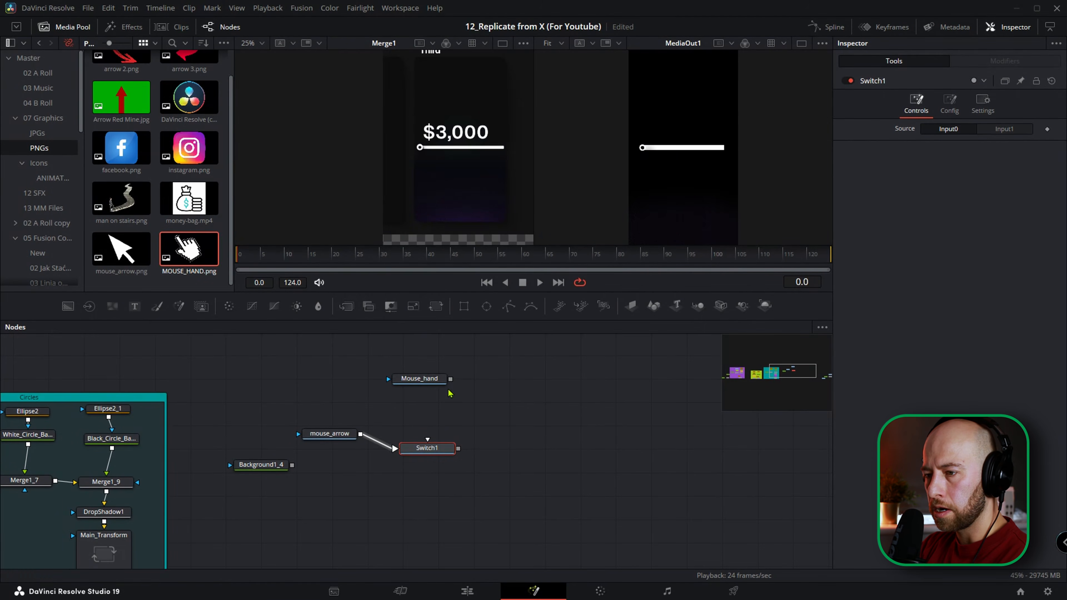
{"action": "left_click_drag", "start_coordinate": [450, 379], "coordinate": [428, 451]}
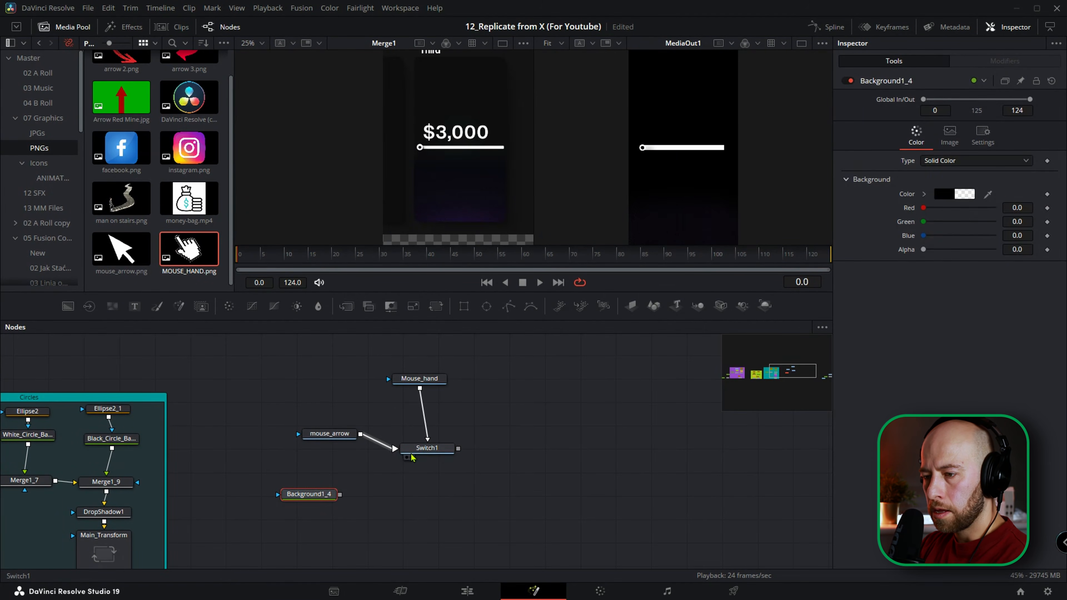
Merge Switch1 over Background1_4, and merge that result over Merge1_8 in the main flow.
{"action": "left_click_drag", "start_coordinate": [458, 448], "coordinate": [378, 492]}
{"action": "left_click_drag", "start_coordinate": [459, 451], "coordinate": [340, 494]}
{"action": "scroll", "coordinate": [474, 500], "scroll_direction": "down", "scroll_amount": 3}
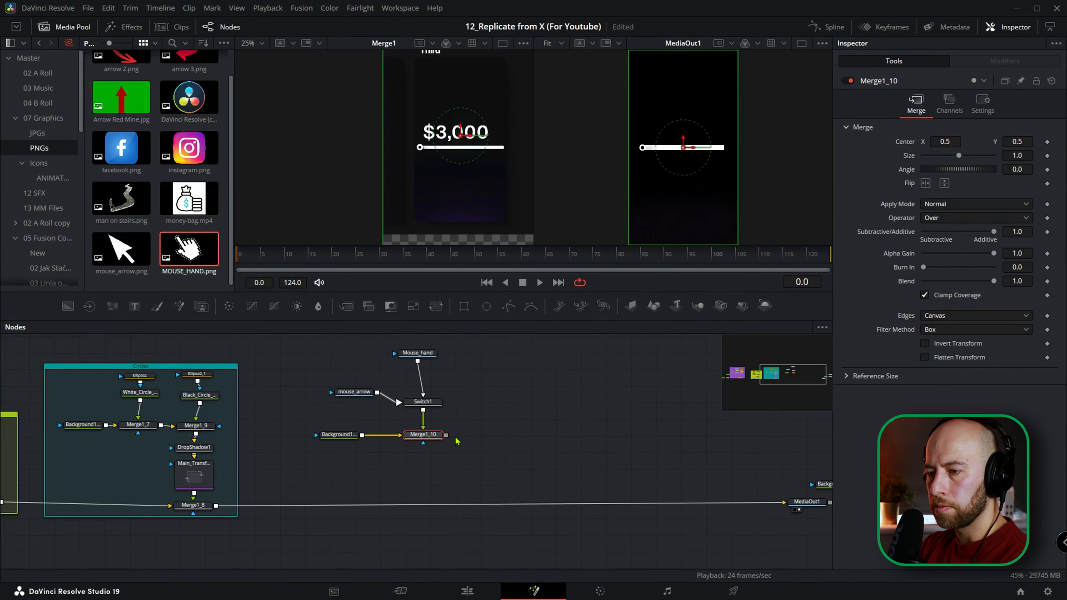
{"action": "left_click_drag", "start_coordinate": [448, 435], "coordinate": [216, 507]}
Insert a Transform node after Switch1, set its size to 0.1 and position the cursor at the slider knob.
{"action": "left_click", "coordinate": [423, 402]}
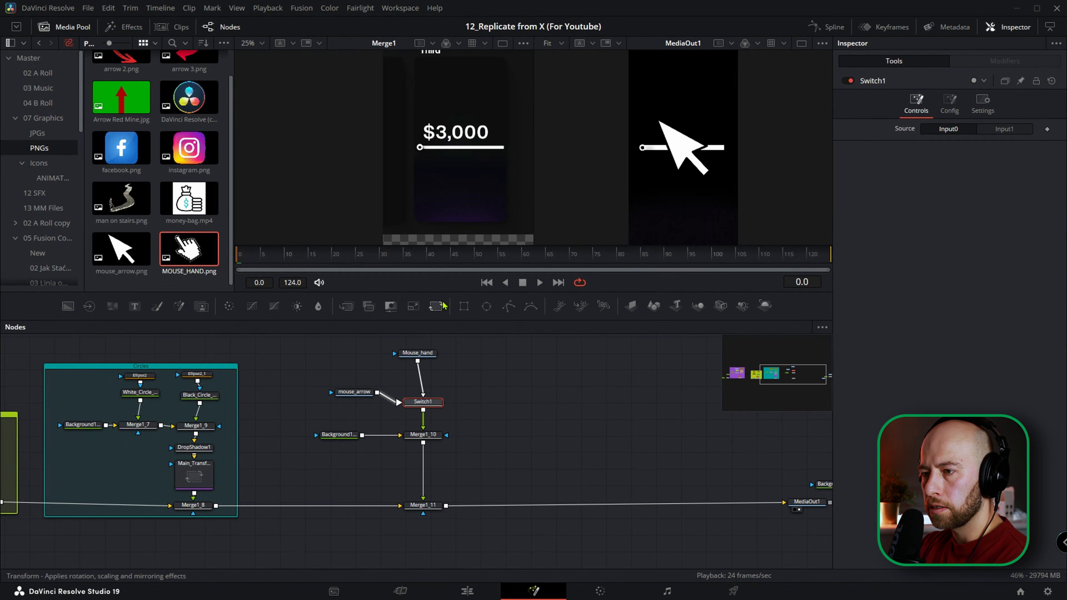
{"action": "left_click", "coordinate": [414, 306]}
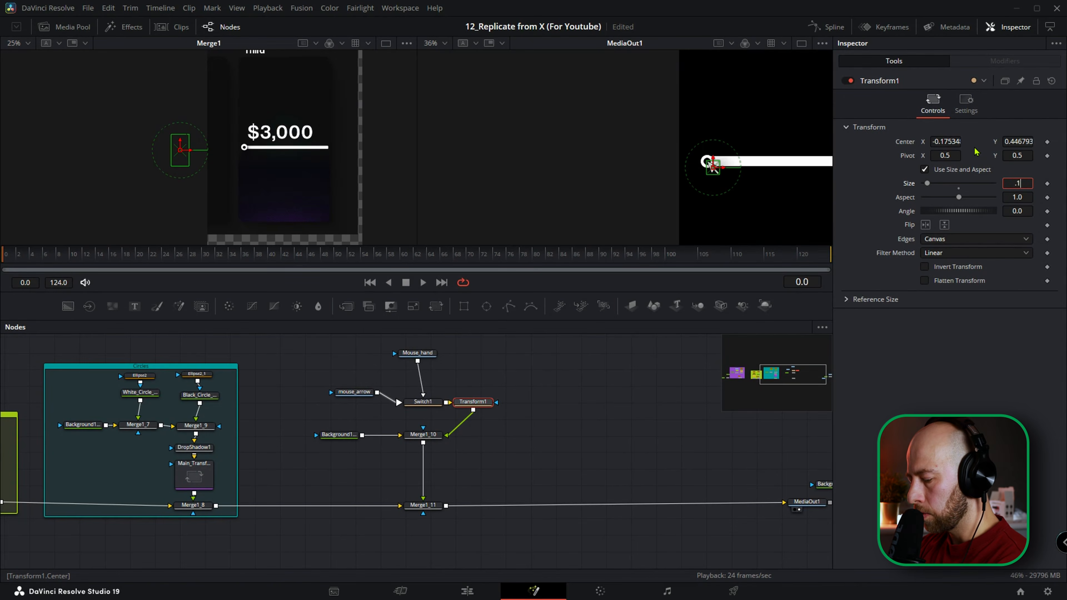
{"action": "key", "text": "Return"}
{"action": "scroll", "coordinate": [740, 168], "scroll_direction": "up", "scroll_amount": 10}
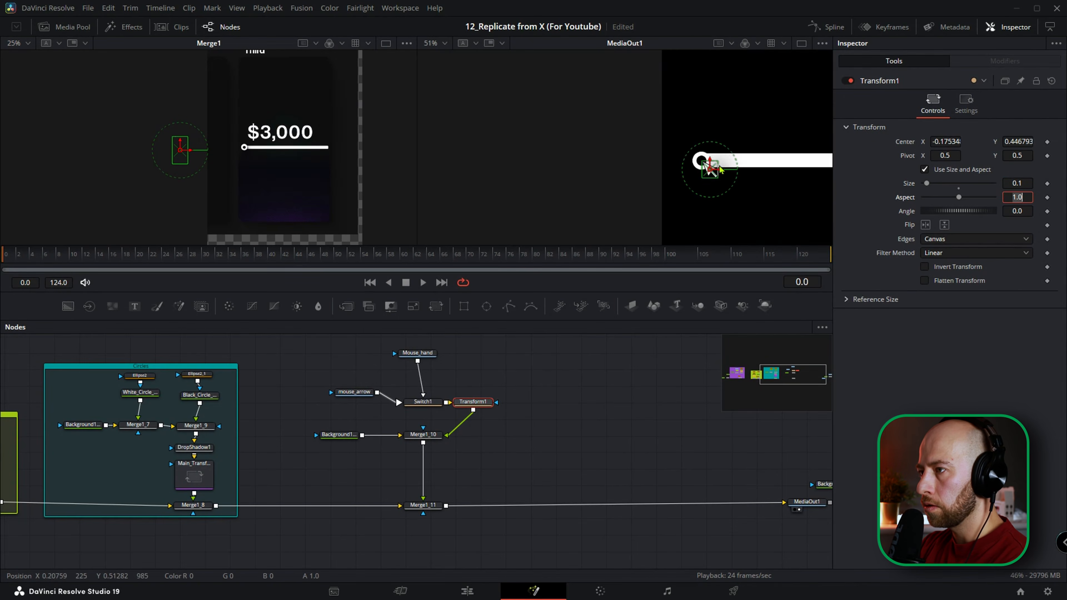
Toggle Switch1's source between Input0 and Input1 to compare the arrow and hand cursors on the knob.
{"action": "left_click", "coordinate": [422, 402]}
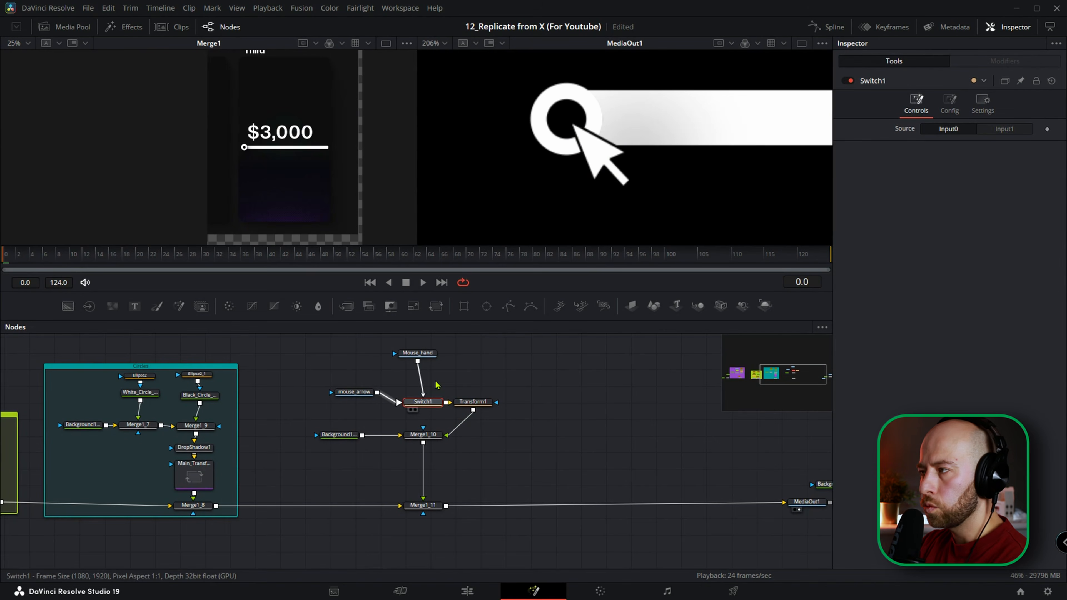
{"action": "left_click", "coordinate": [1003, 130]}
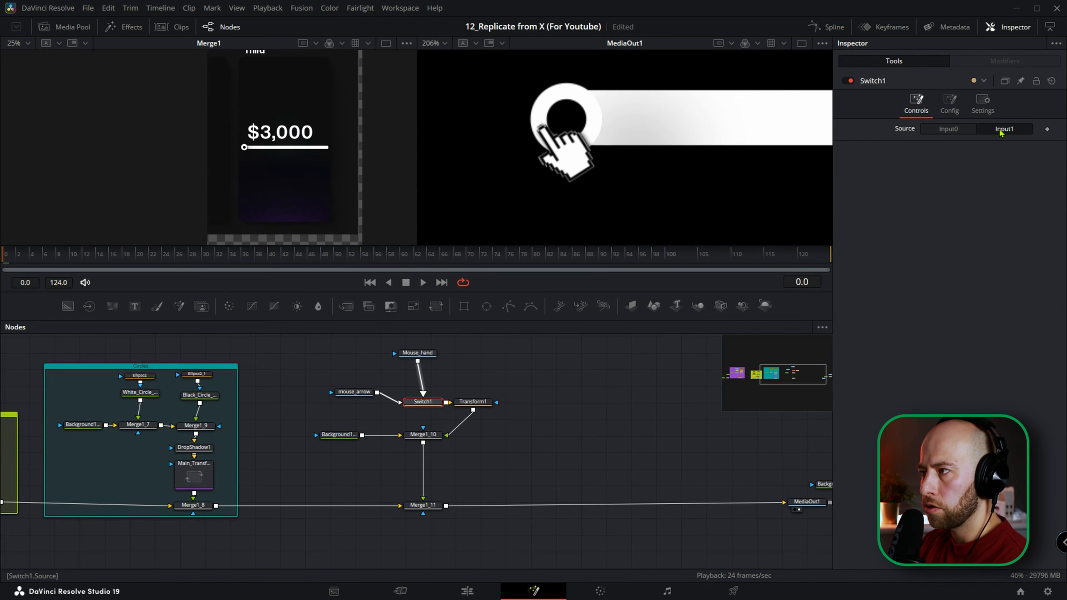
{"action": "left_click", "coordinate": [947, 130]}
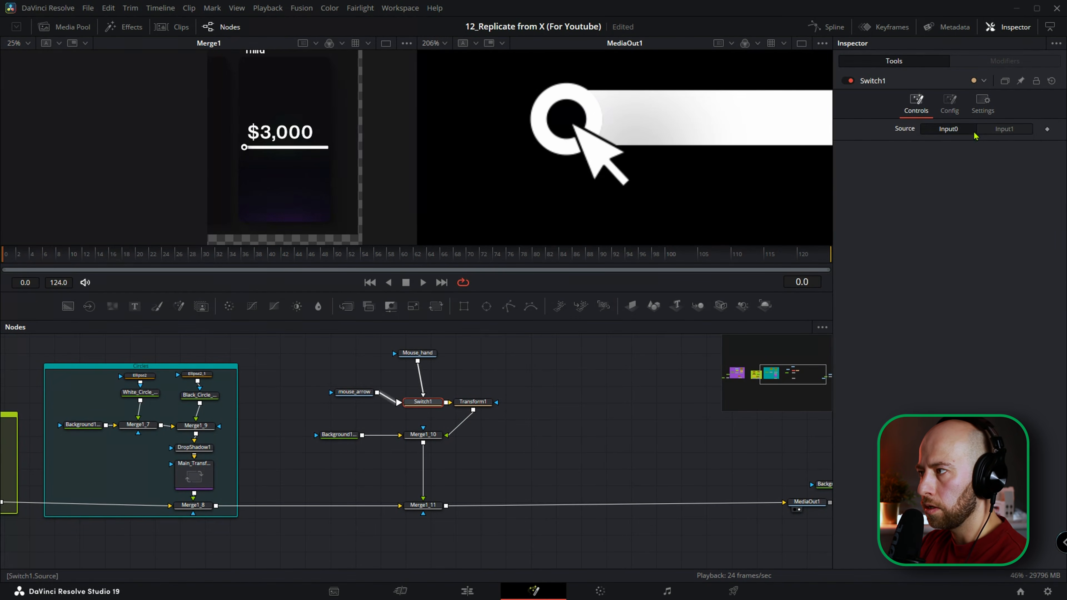
{"action": "left_click", "coordinate": [1004, 130]}
{"action": "left_click", "coordinate": [946, 131]}
Rename Switch1's two inputs to Arrow and Hand.
{"action": "left_click", "coordinate": [949, 105]}
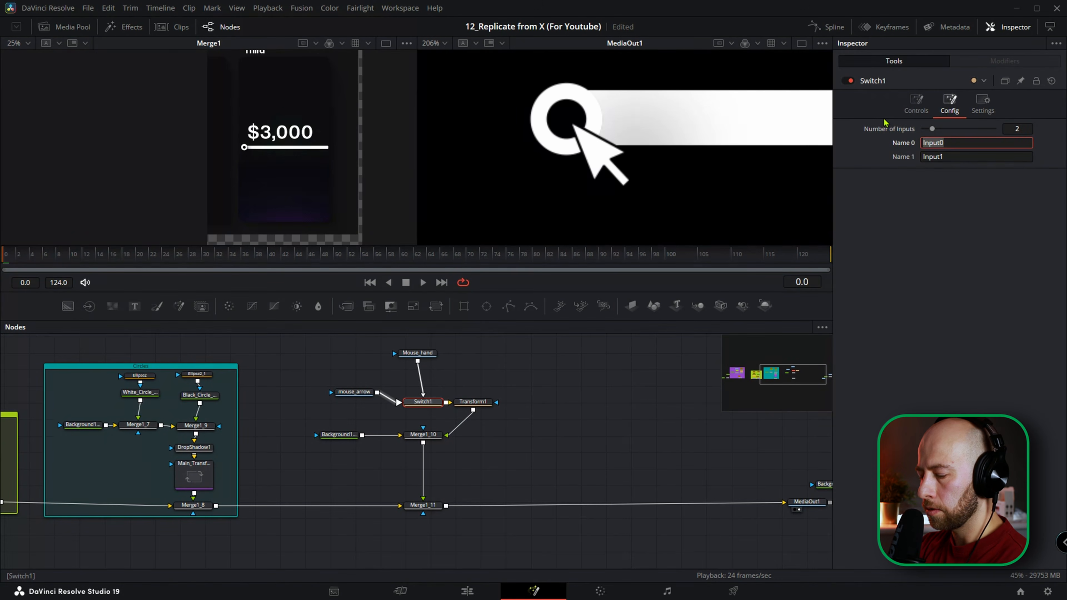
{"action": "type", "text": "Arrow"}
{"action": "key", "text": "Tab"}
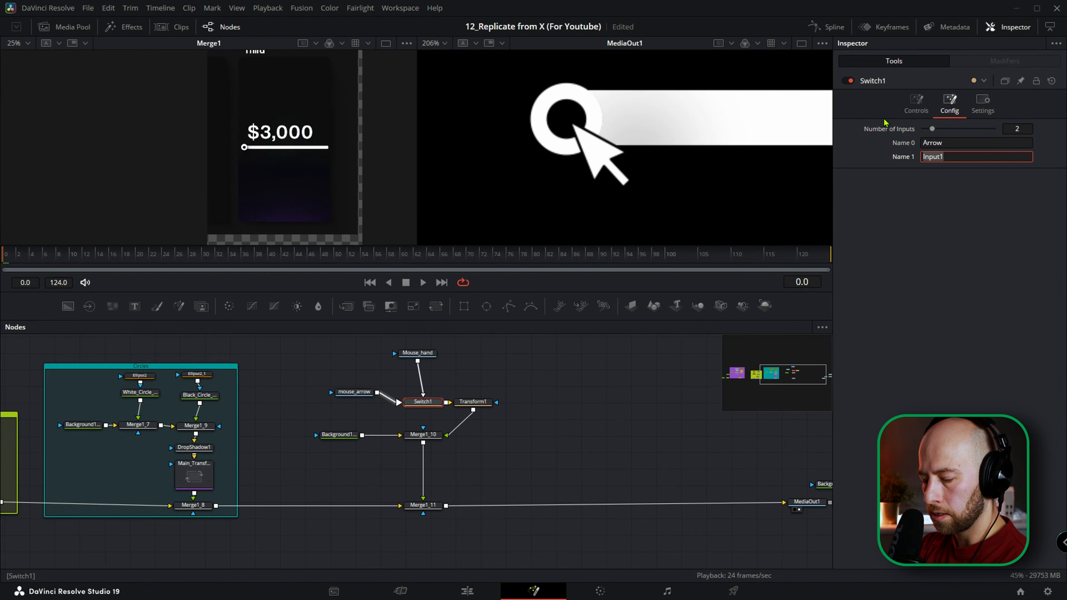
{"action": "type", "text": "Hand"}
{"action": "key", "text": "Return"}
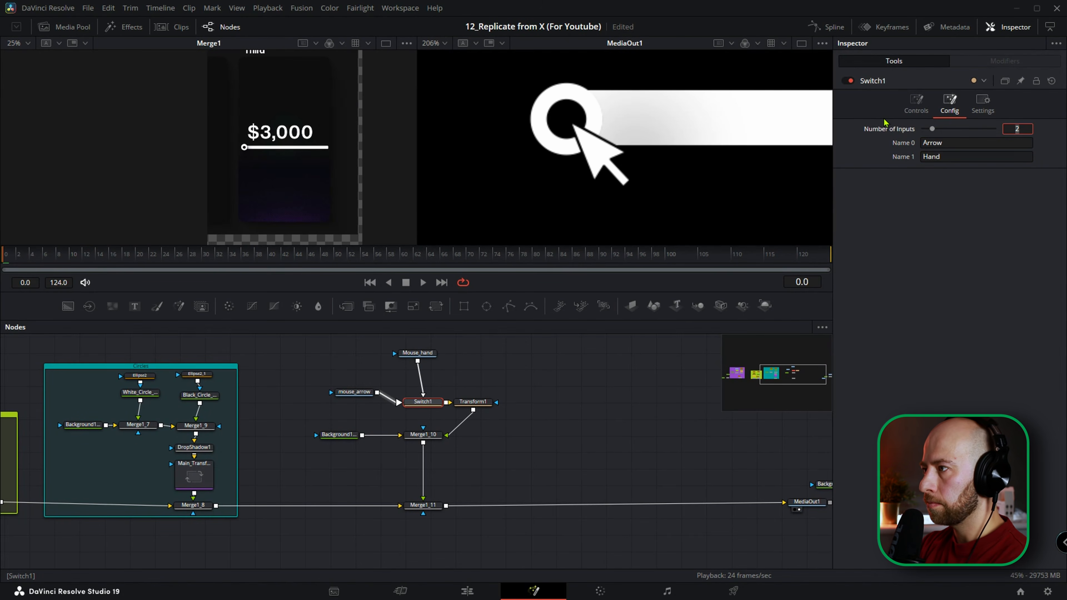
Toggle Switch1's source between Arrow and Hand to check the renamed inputs.
{"action": "left_click", "coordinate": [916, 103]}
{"action": "left_click", "coordinate": [994, 132]}
{"action": "left_click", "coordinate": [971, 133]}
Tidy the cursor nodes by placing Mouse_hand directly above Switch1 and mouse_arrow beside it.
{"action": "left_click_drag", "start_coordinate": [417, 352], "coordinate": [423, 347]}
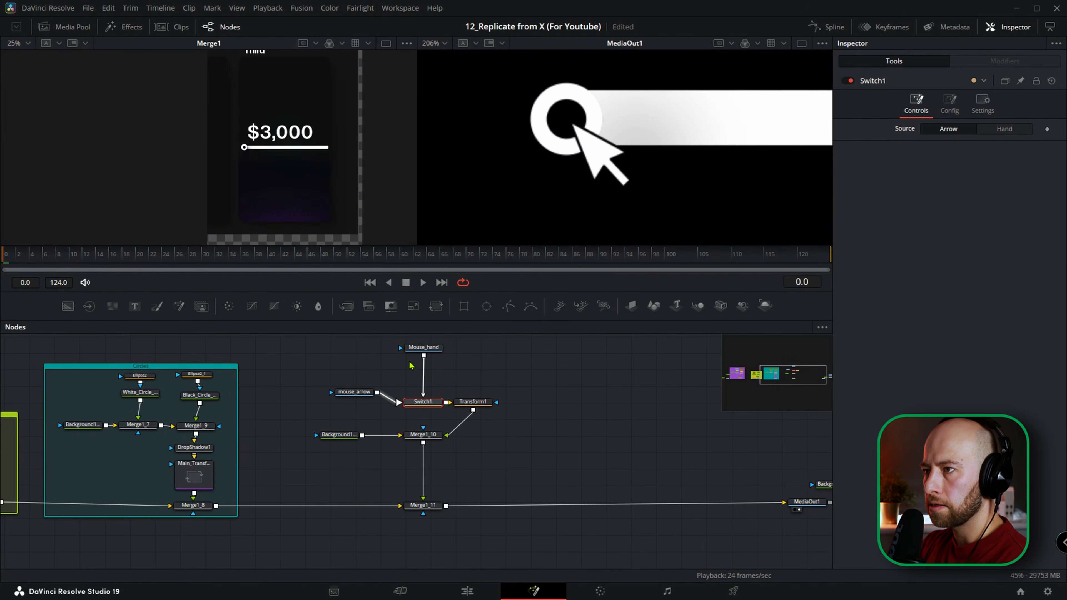
{"action": "left_click_drag", "start_coordinate": [354, 392], "coordinate": [347, 401]}
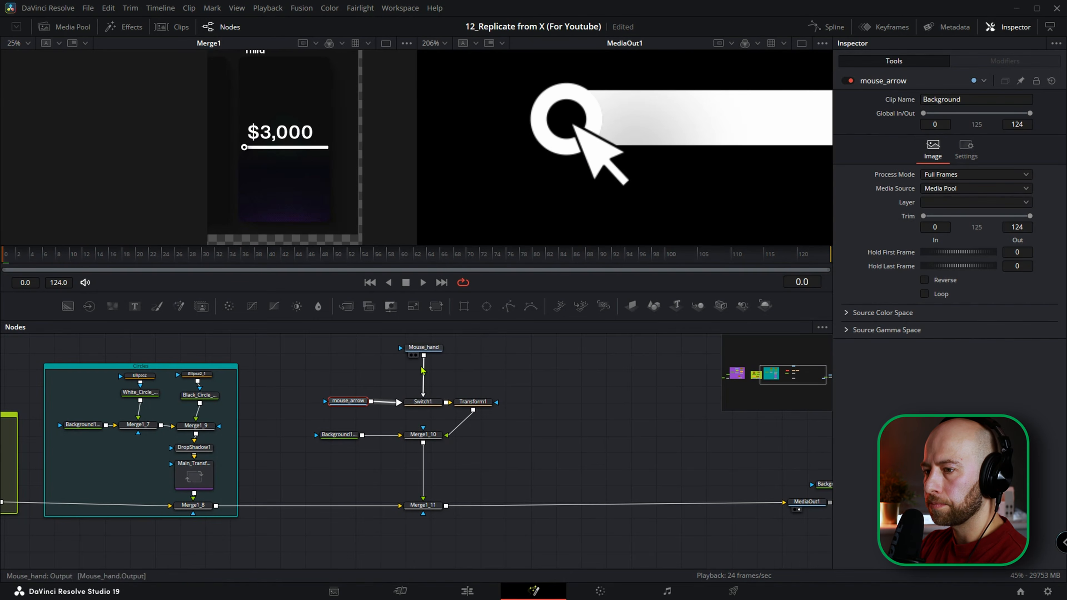
{"action": "left_click", "coordinate": [422, 402]}
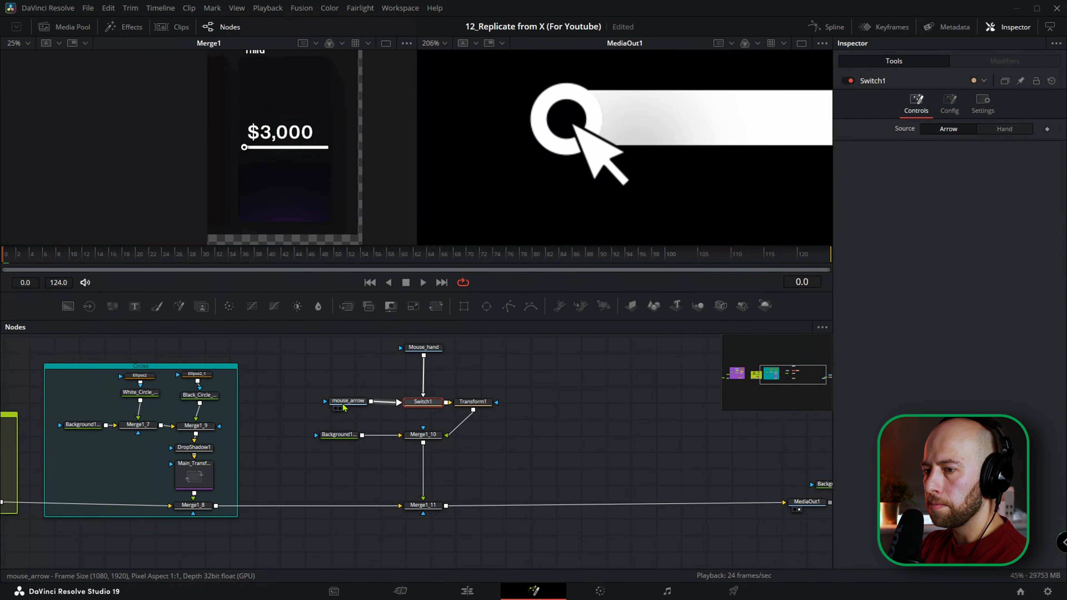
{"action": "left_click_drag", "start_coordinate": [351, 403], "coordinate": [340, 401]}
Shift the arrow's tip within the knob using Transform1, with center about -0.184, 0.455, and set Switch1's source to Hand.
{"action": "left_click", "coordinate": [472, 401]}
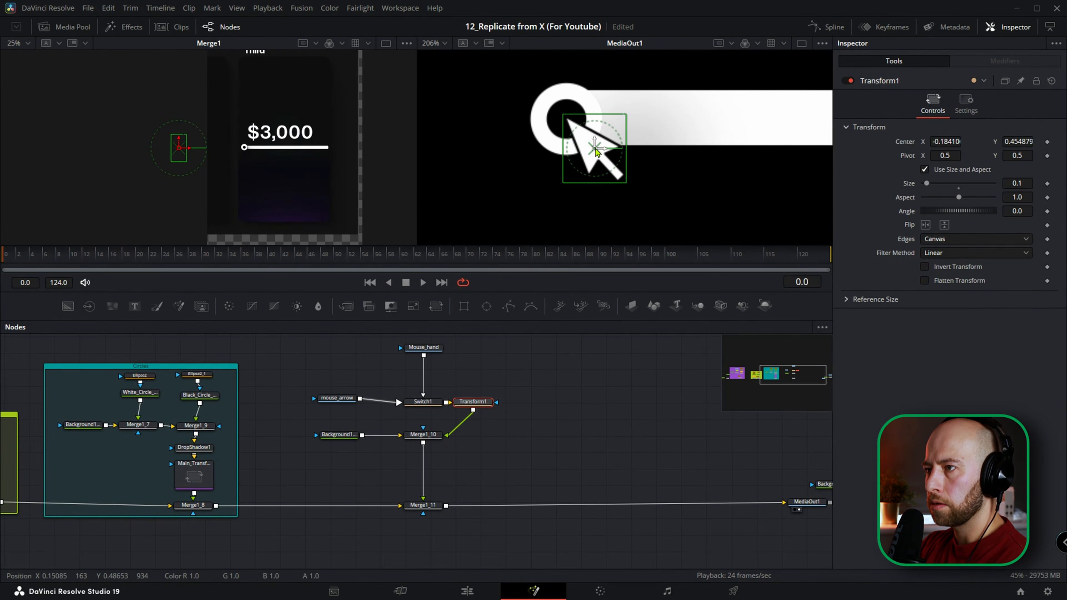
{"action": "left_click", "coordinate": [425, 349]}
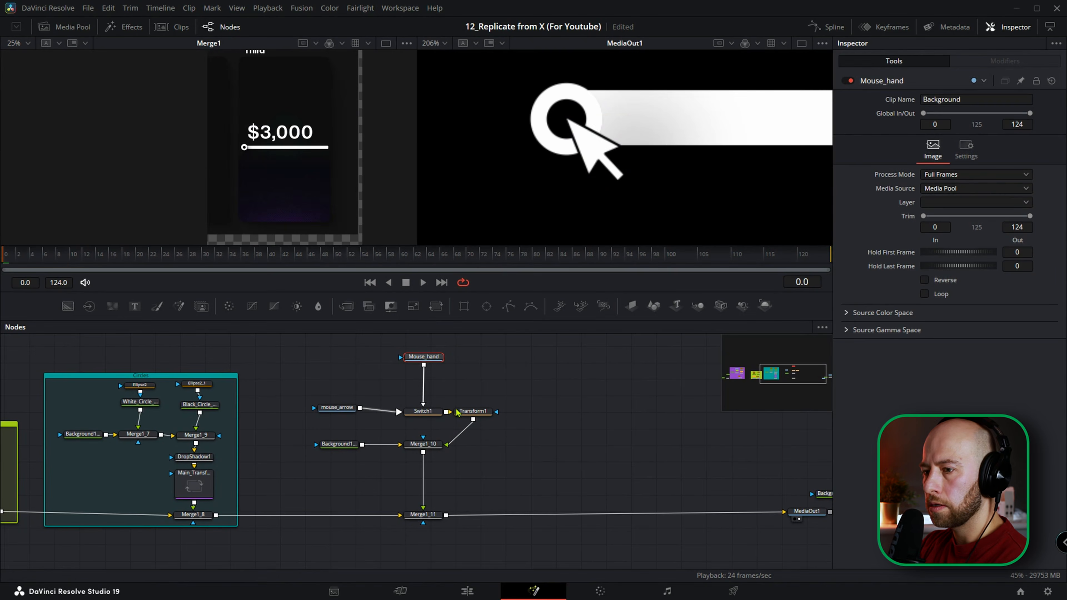
{"action": "left_click", "coordinate": [423, 411]}
{"action": "left_click", "coordinate": [1004, 129]}
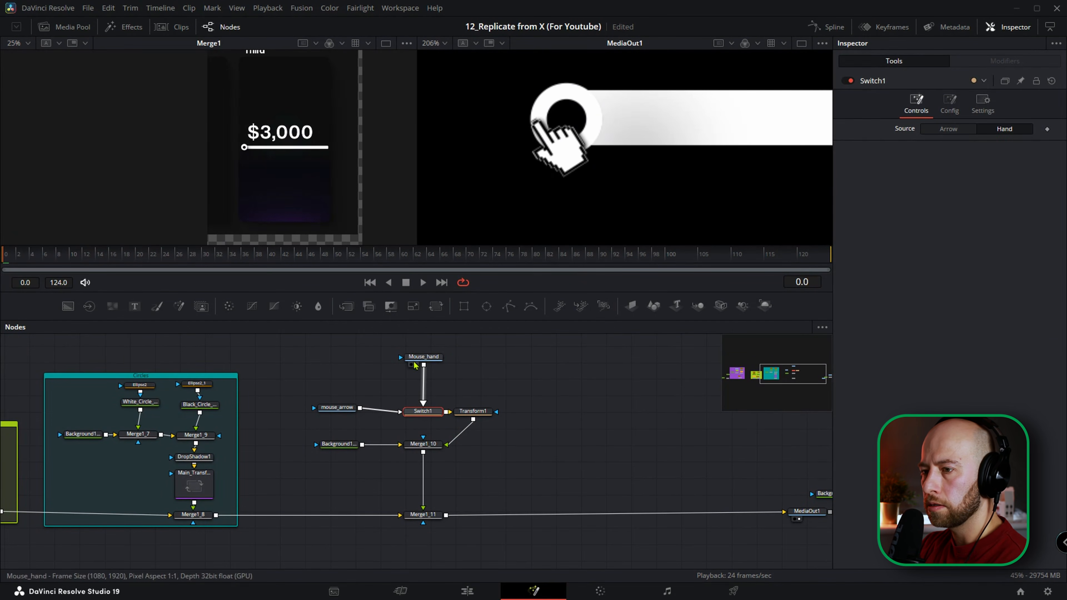
Add a Transform after Mouse_hand and move the hand's fingertip into the slider knob, with center about 0.956, 0.557.
{"action": "left_click", "coordinate": [425, 359]}
{"action": "left_click", "coordinate": [435, 306]}
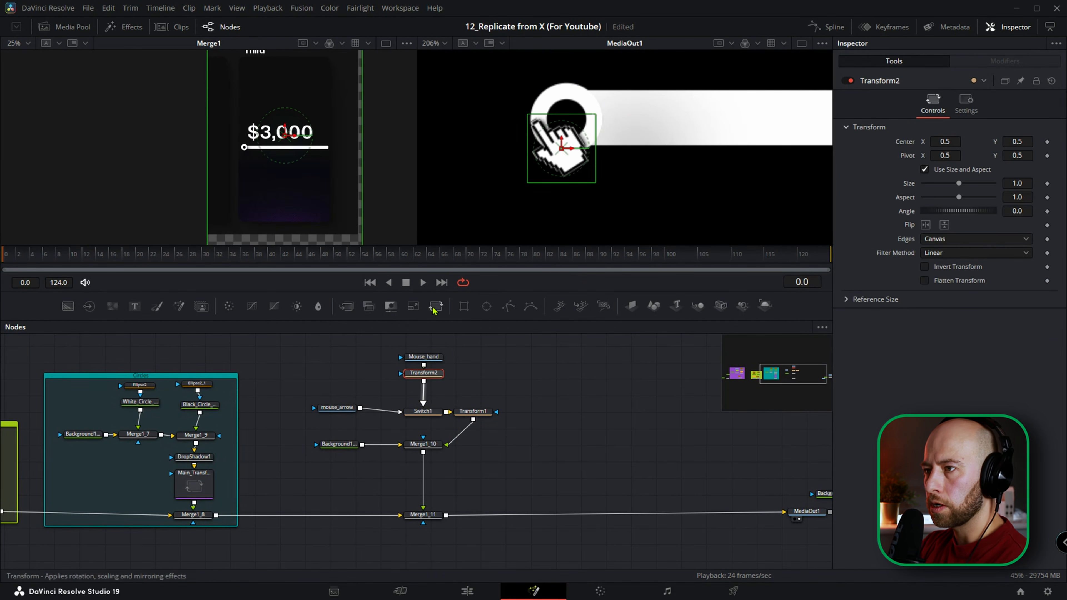
{"action": "left_click_drag", "start_coordinate": [562, 149], "coordinate": [593, 148]}
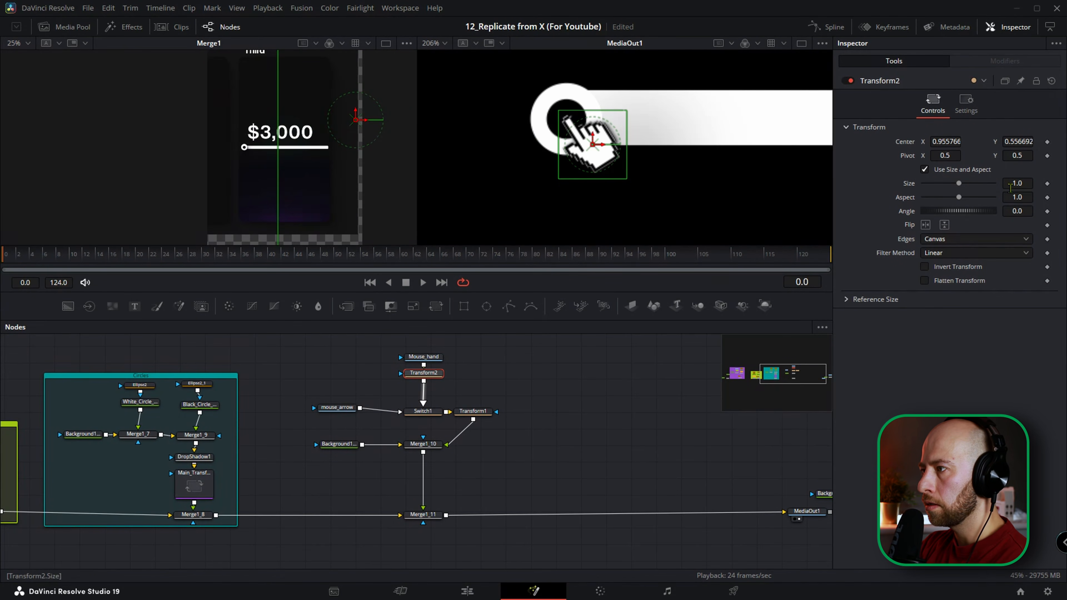
Set Transform2's pivot to 0.158, 0.863 at the fingertip and rotate the hand to -32.4 degrees so it points upward.
{"action": "left_click_drag", "start_coordinate": [1017, 155], "coordinate": [1063, 156]}
{"action": "left_click_drag", "start_coordinate": [943, 156], "coordinate": [898, 155]}
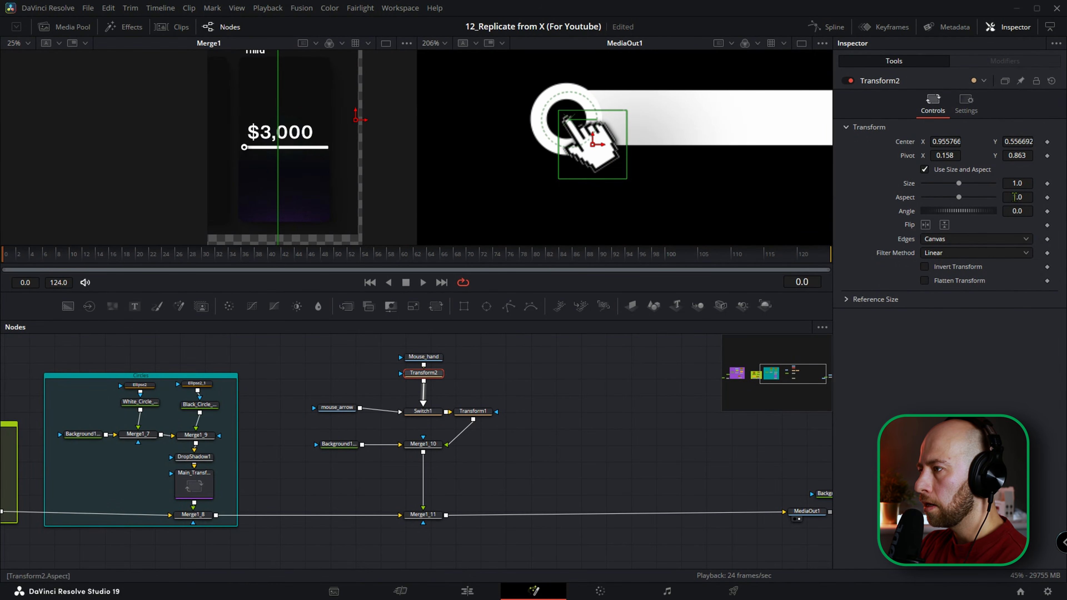
{"action": "left_click_drag", "start_coordinate": [1016, 210], "coordinate": [998, 210]}
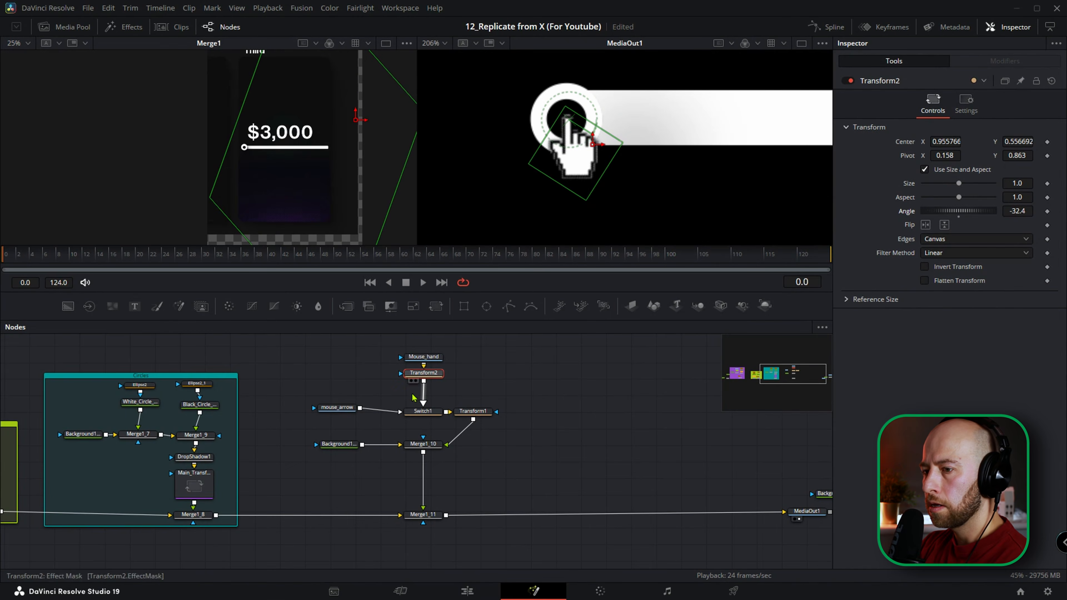
Alternate Switch1's source between Arrow and Hand to compare how both cursors align with the knob, ending on Hand.
{"action": "left_click", "coordinate": [423, 410]}
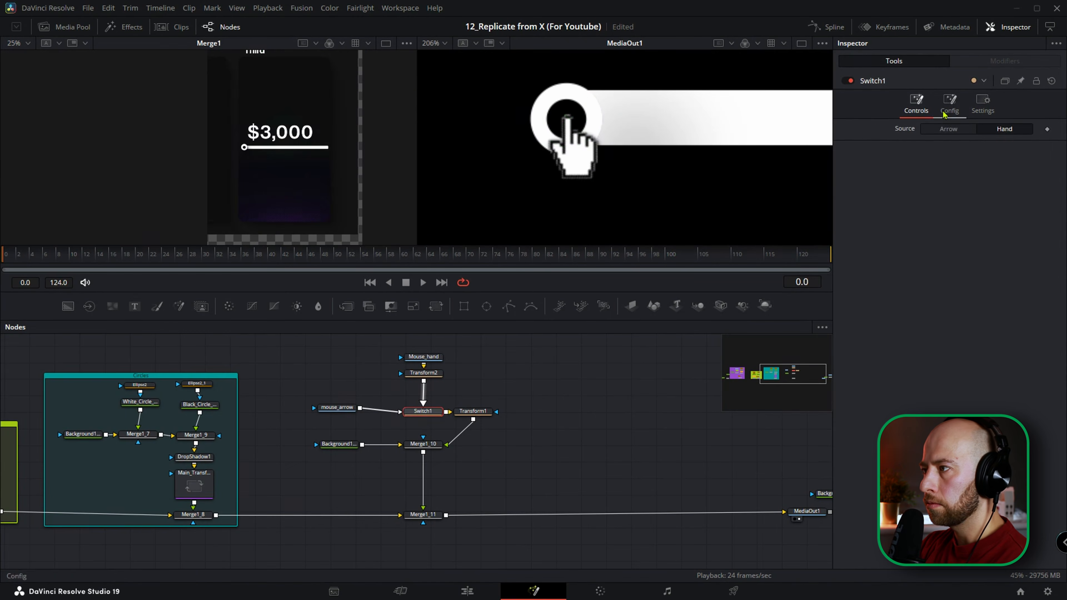
{"action": "left_click", "coordinate": [957, 130]}
{"action": "left_click", "coordinate": [997, 130]}
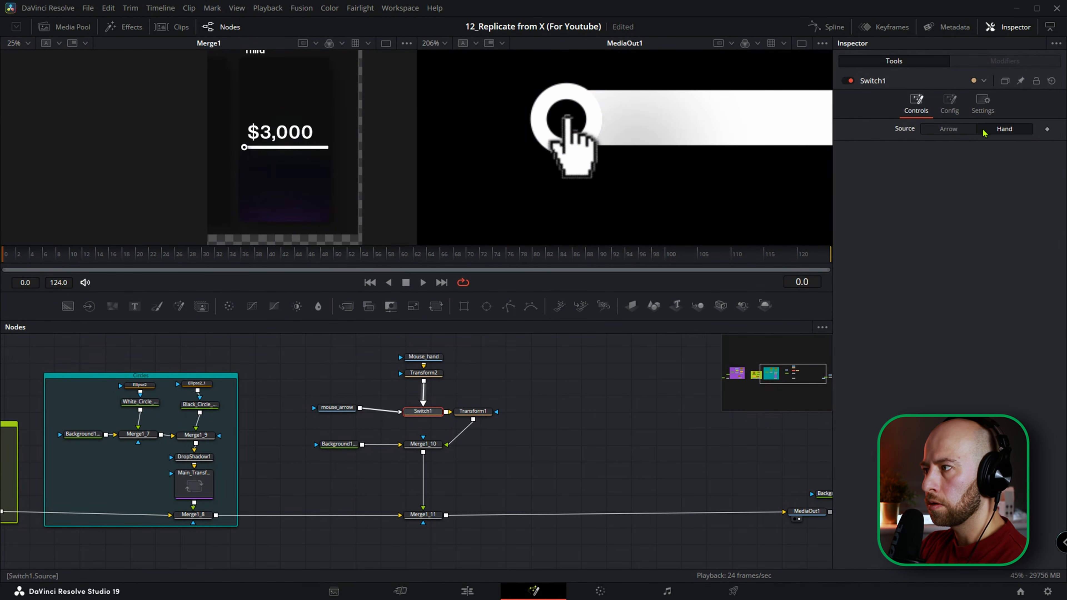
{"action": "left_click", "coordinate": [949, 130]}
{"action": "left_click", "coordinate": [1002, 129]}
Tidy the cursor nodes by stacking Transform1 between Switch1 and Merge1_10 and lining up mouse_arrow with Switch1.
{"action": "left_click_drag", "start_coordinate": [471, 412], "coordinate": [422, 403]}
{"action": "left_click_drag", "start_coordinate": [345, 409], "coordinate": [350, 404]}
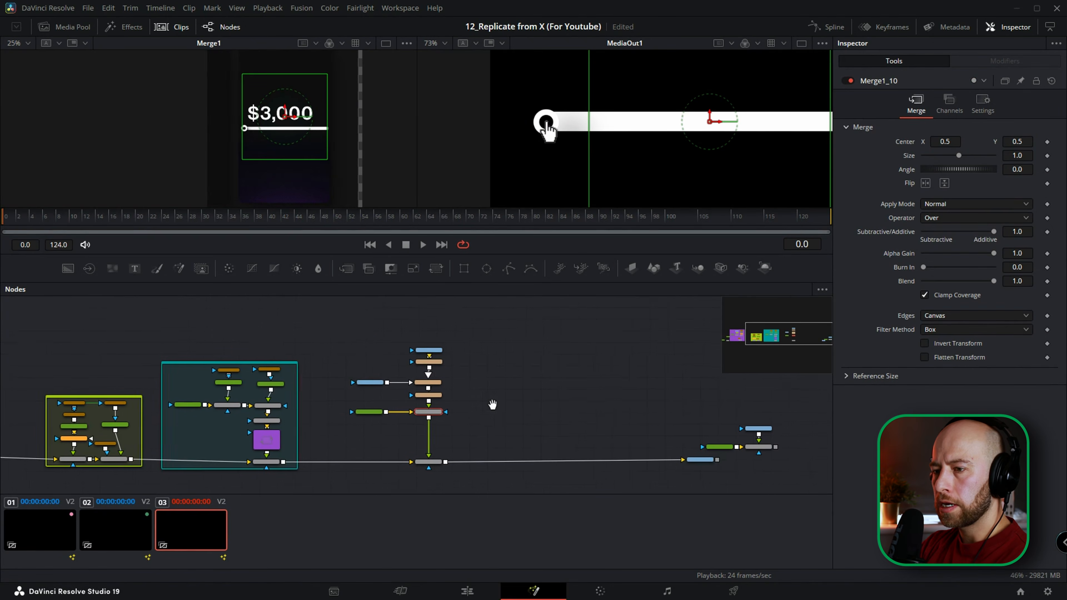
{"action": "left_click_drag", "start_coordinate": [493, 405], "coordinate": [432, 404]}
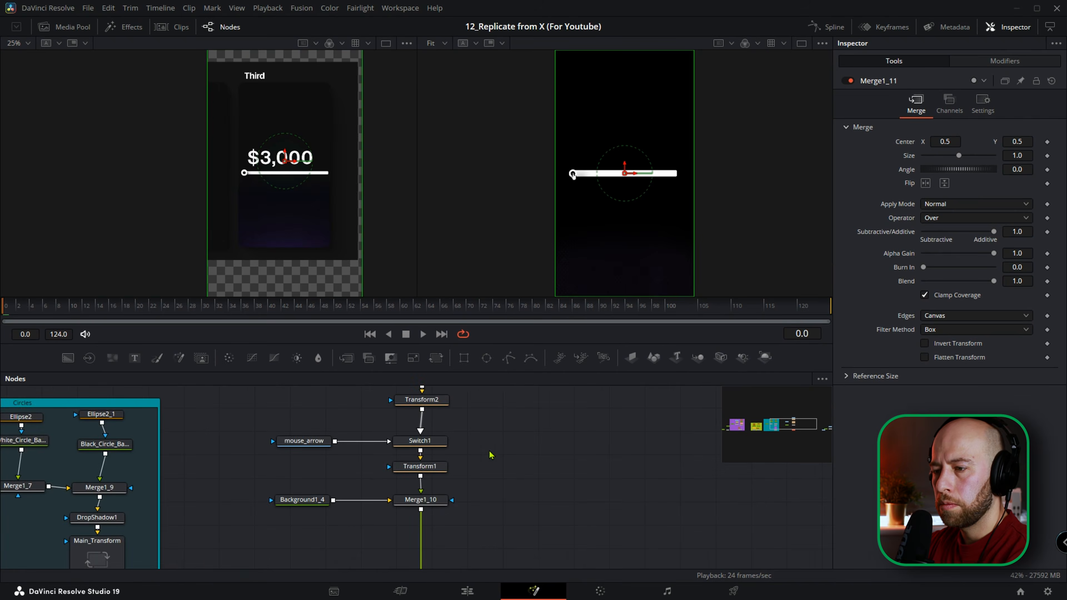
Select all the cursor nodes with their backgrounds and merges and enclose them in an orange underlay named Mouse_Controls.
{"action": "scroll", "coordinate": [492, 458], "scroll_direction": "up", "scroll_amount": 2}
{"action": "scroll", "coordinate": [494, 457], "scroll_direction": "down", "scroll_amount": 3}
{"action": "left_click_drag", "start_coordinate": [508, 403], "coordinate": [384, 556]}
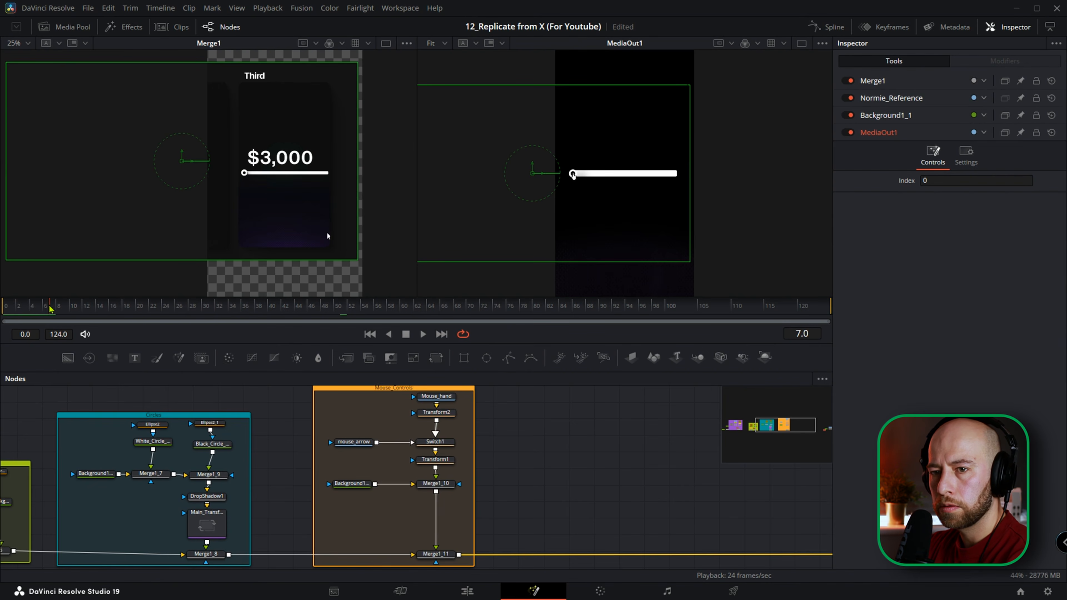
At frame 6, move the cursor off-frame at the lower right with Transform1's center about 1.518, -0.849 and keyframe the center.
{"action": "left_click", "coordinate": [102, 309]}
{"action": "left_click", "coordinate": [45, 311]}
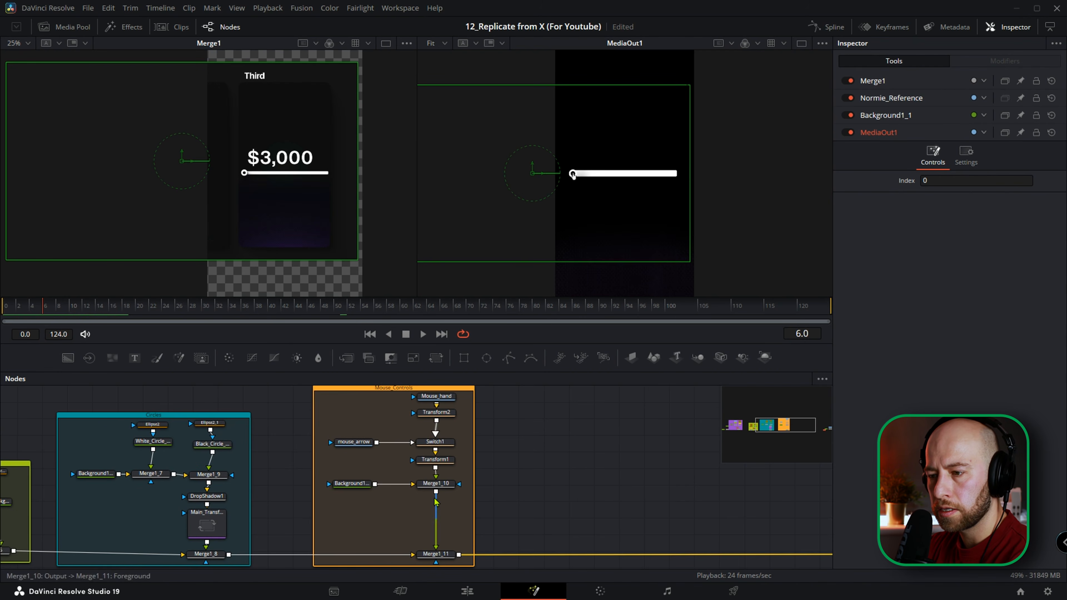
{"action": "left_click", "coordinate": [583, 190]}
{"action": "left_click_drag", "start_coordinate": [573, 179], "coordinate": [708, 268]}
{"action": "left_click", "coordinate": [1047, 142]}
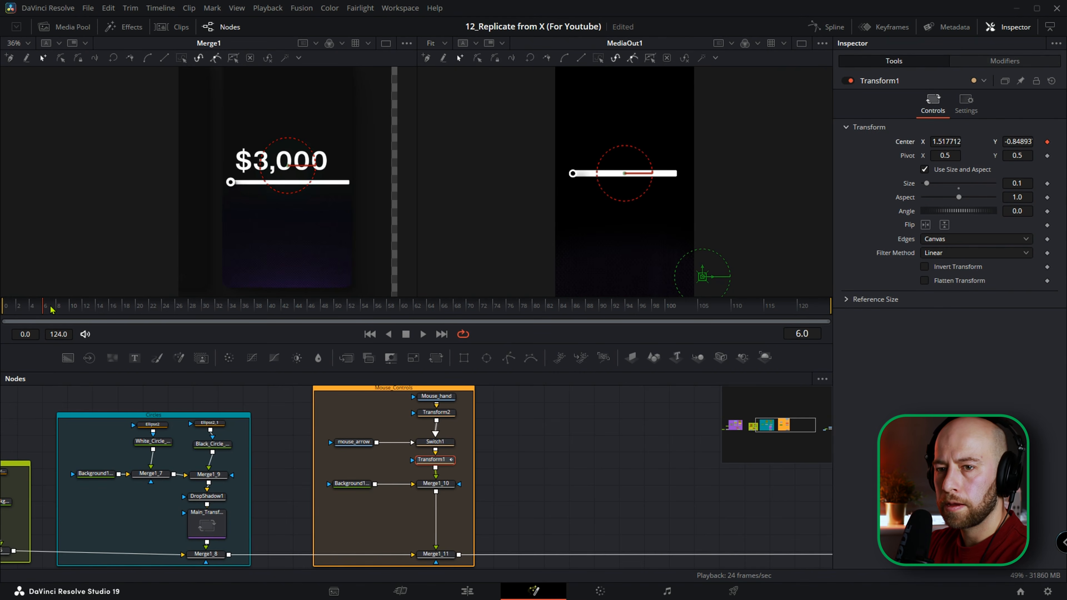
At frame 32, place the cursor tip inside the knob with Transform1's center about -0.179, 0.453, and set Switch1's source to Arrow.
{"action": "left_click_drag", "start_coordinate": [110, 312], "coordinate": [226, 291]}
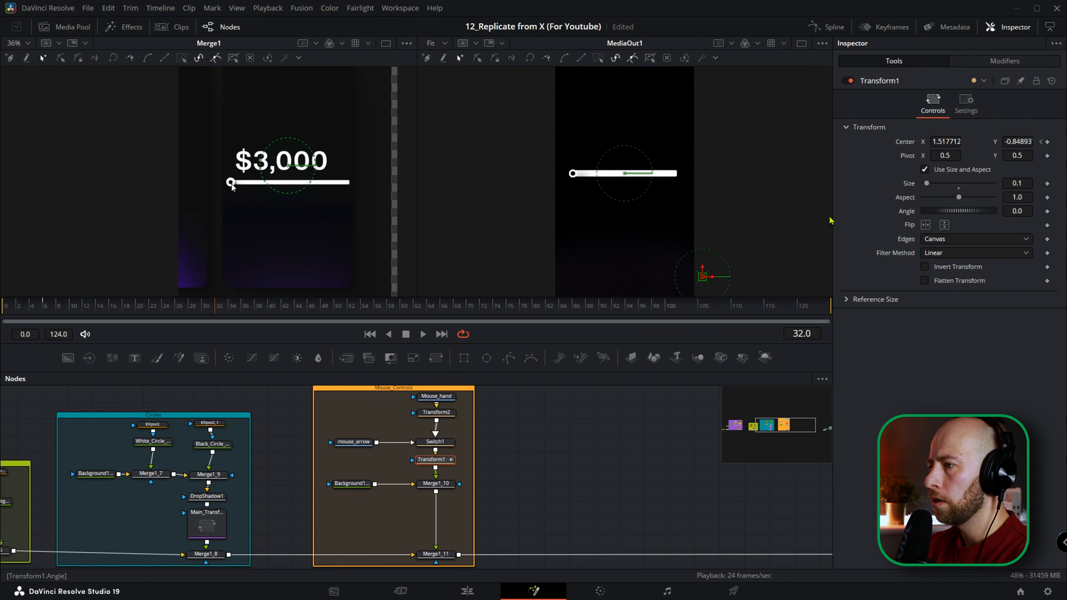
{"action": "left_click_drag", "start_coordinate": [700, 277], "coordinate": [574, 172]}
{"action": "scroll", "coordinate": [574, 182], "scroll_direction": "up", "scroll_amount": 2}
{"action": "scroll", "coordinate": [574, 182], "scroll_direction": "up", "scroll_amount": 2}
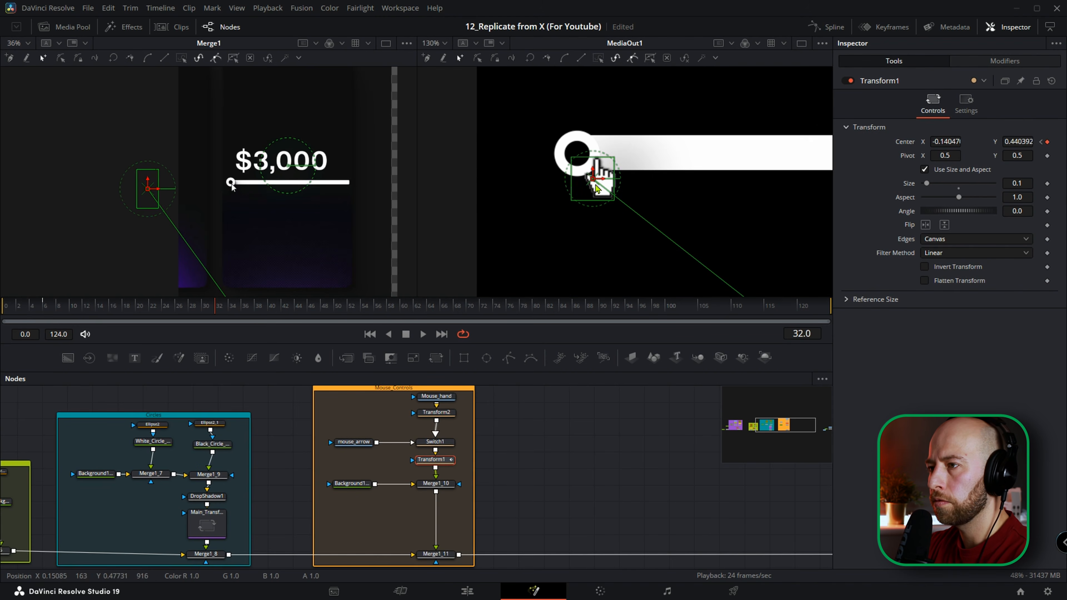
{"action": "left_click_drag", "start_coordinate": [593, 183], "coordinate": [576, 176]}
{"action": "left_click", "coordinate": [435, 441]}
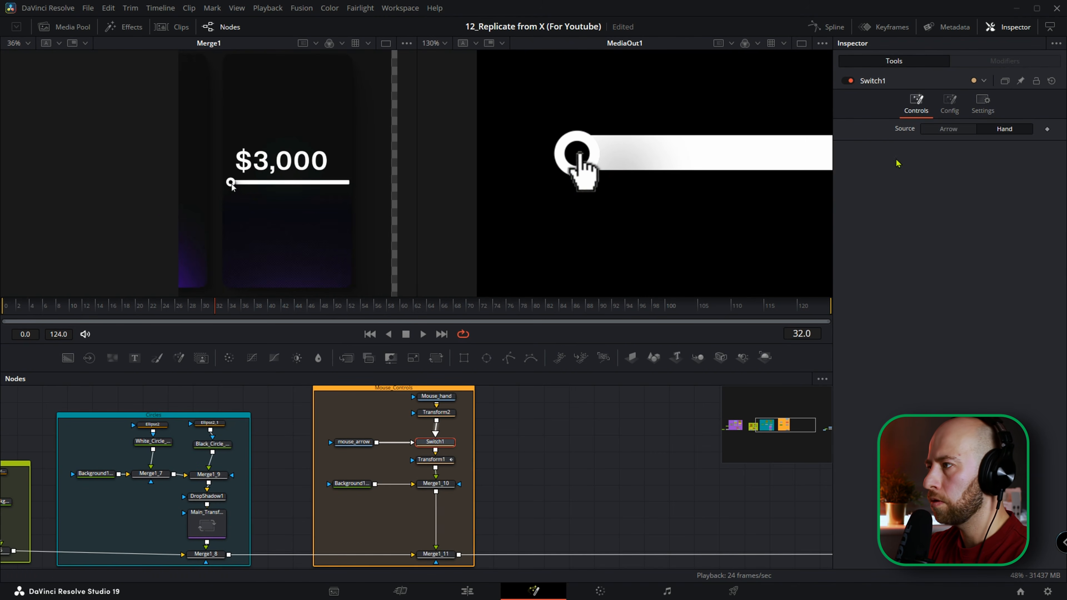
{"action": "left_click", "coordinate": [945, 126]}
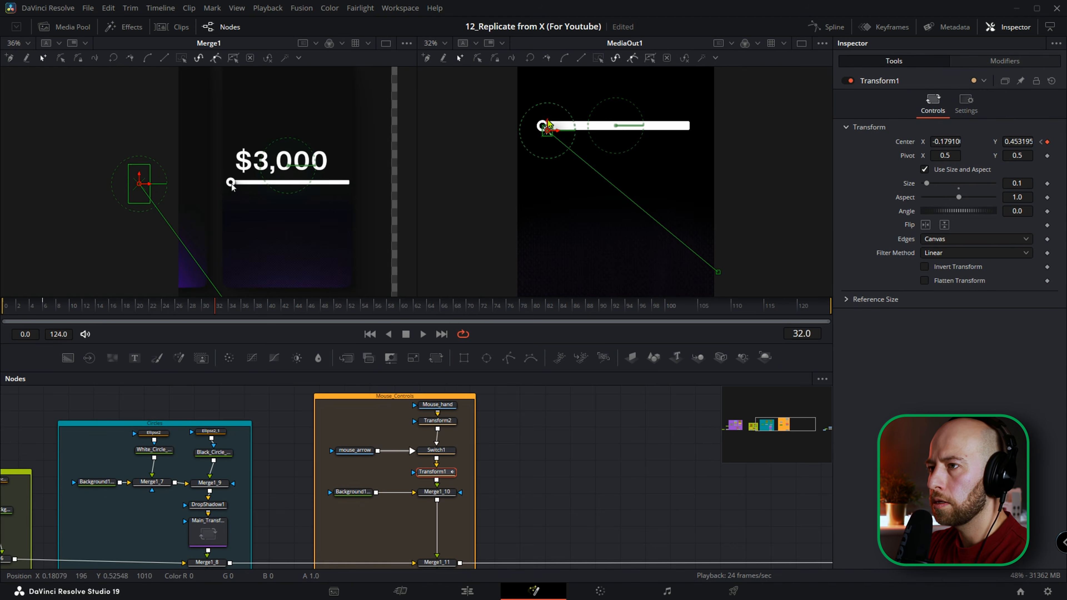
Bend the cursor's straight motion path into a smooth curve toward the lower left by adjusting both endpoints' handles.
{"action": "left_click_drag", "start_coordinate": [505, 110], "coordinate": [745, 294]}
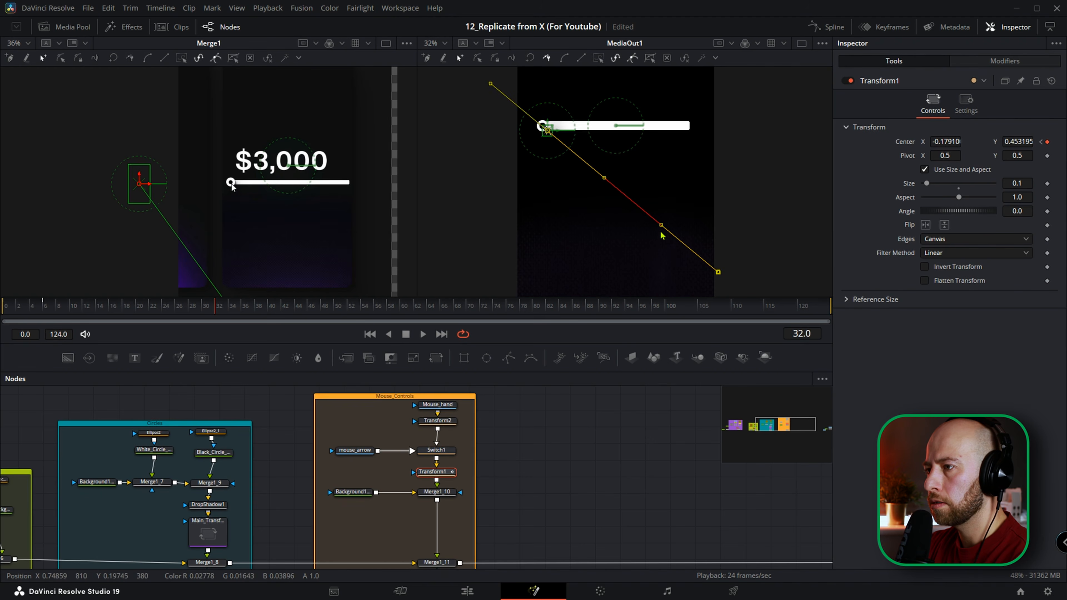
{"action": "left_click_drag", "start_coordinate": [661, 225], "coordinate": [602, 245]}
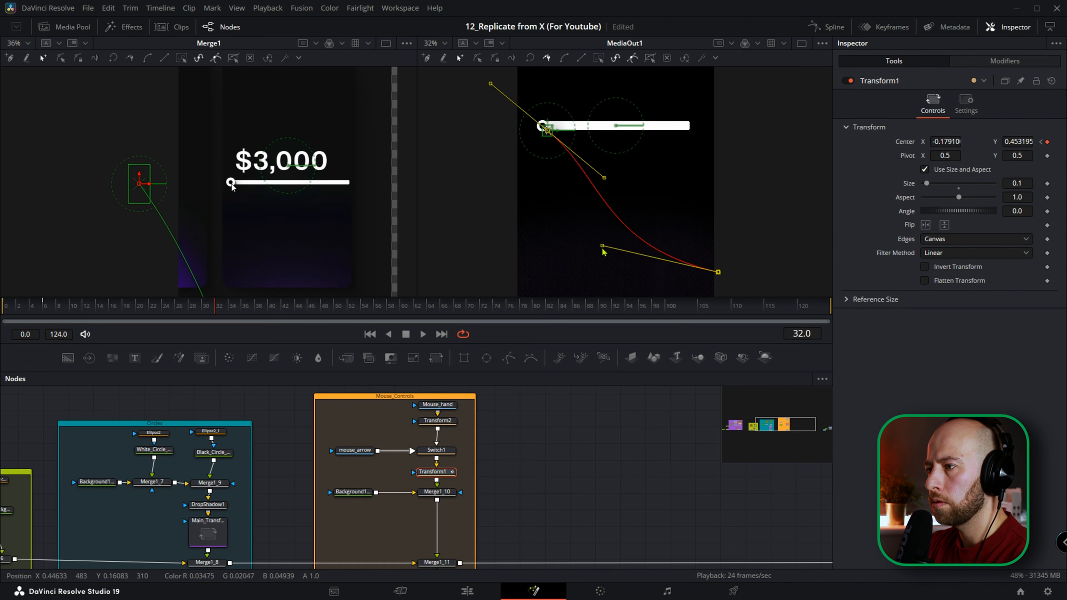
{"action": "left_click_drag", "start_coordinate": [604, 177], "coordinate": [567, 209]}
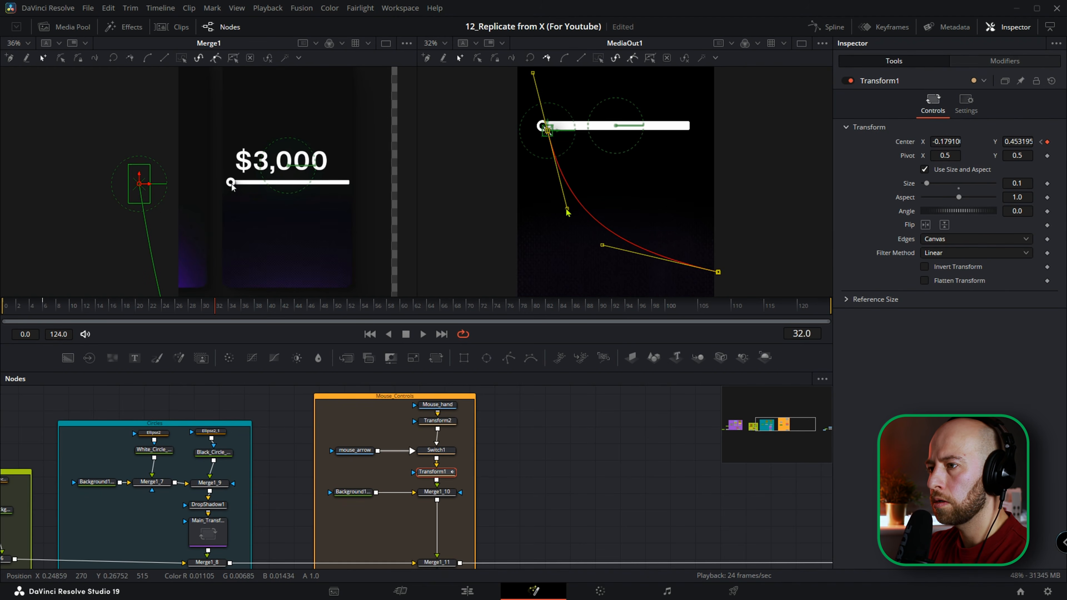
{"action": "left_click", "coordinate": [289, 419]}
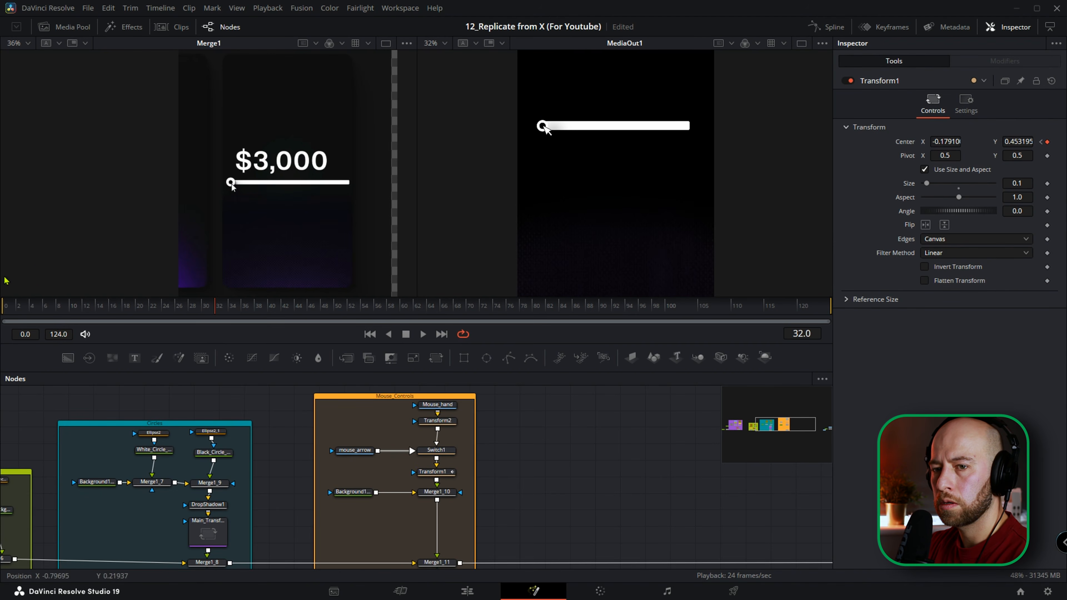
Scrub the cursor's motion from frame 6 to 35 and compare its position at the knob with the reference around frame 32.
{"action": "left_click_drag", "start_coordinate": [43, 307], "coordinate": [237, 315]}
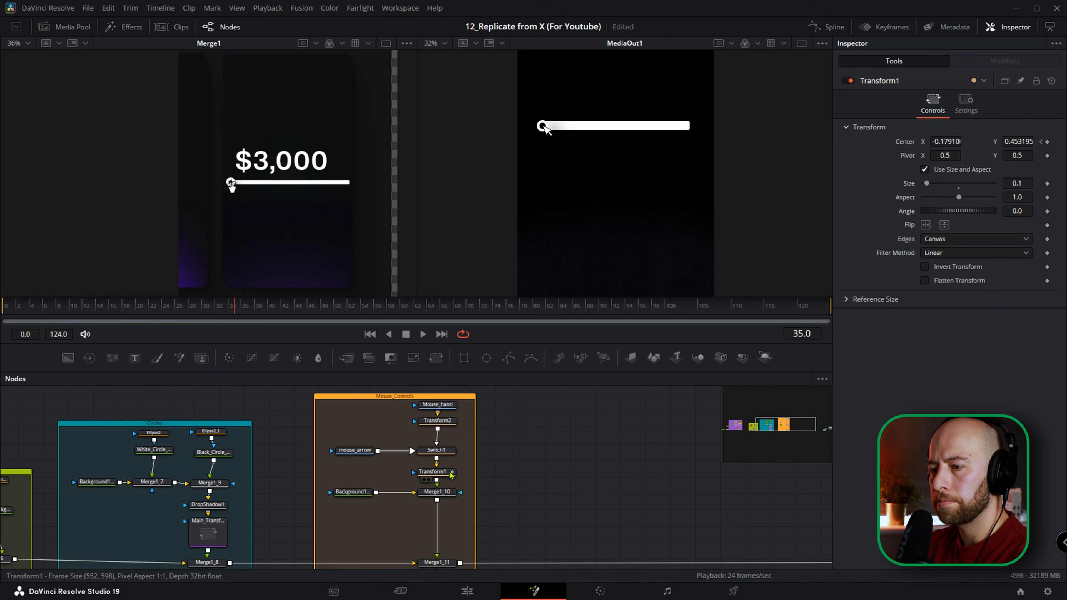
{"action": "left_click", "coordinate": [449, 478]}
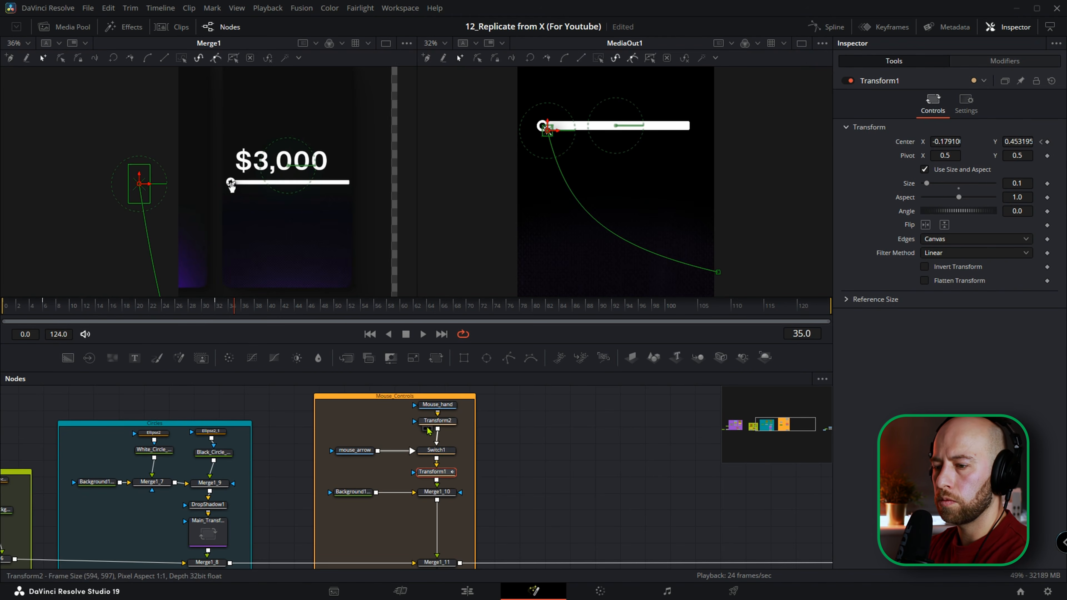
{"action": "left_click", "coordinate": [217, 311]}
{"action": "key", "text": "Right"}
{"action": "scroll", "coordinate": [231, 188], "scroll_direction": "up", "scroll_amount": 8}
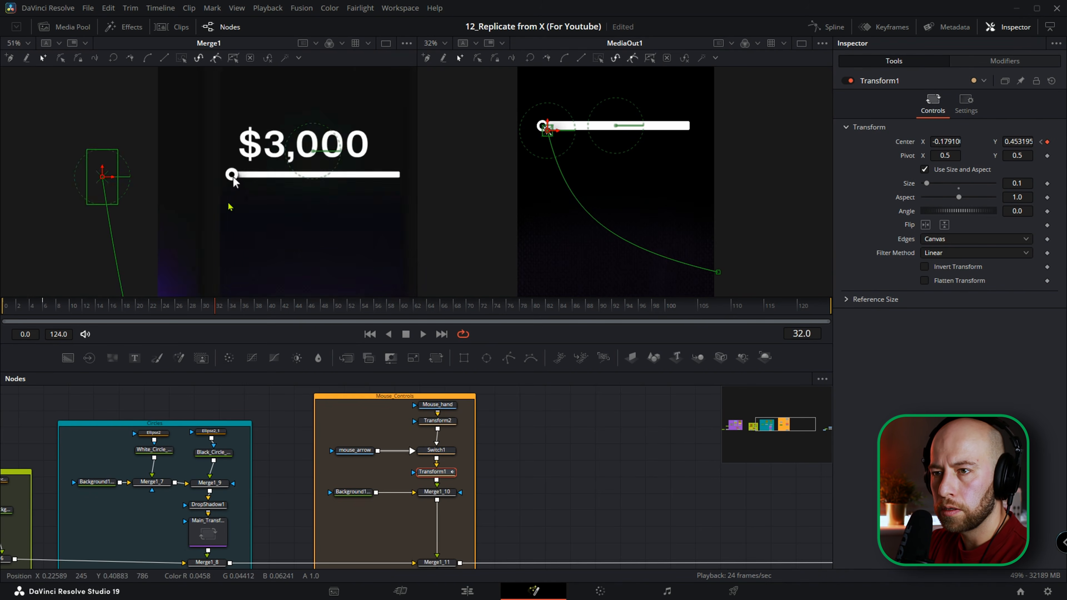
{"action": "mouse_move", "coordinate": [219, 306]}
{"action": "left_mouse_down"}
{"action": "mouse_move", "coordinate": [242, 310]}
{"action": "mouse_move", "coordinate": [194, 312]}
{"action": "mouse_move", "coordinate": [242, 316]}
{"action": "mouse_move", "coordinate": [218, 317]}
{"action": "left_mouse_up"}
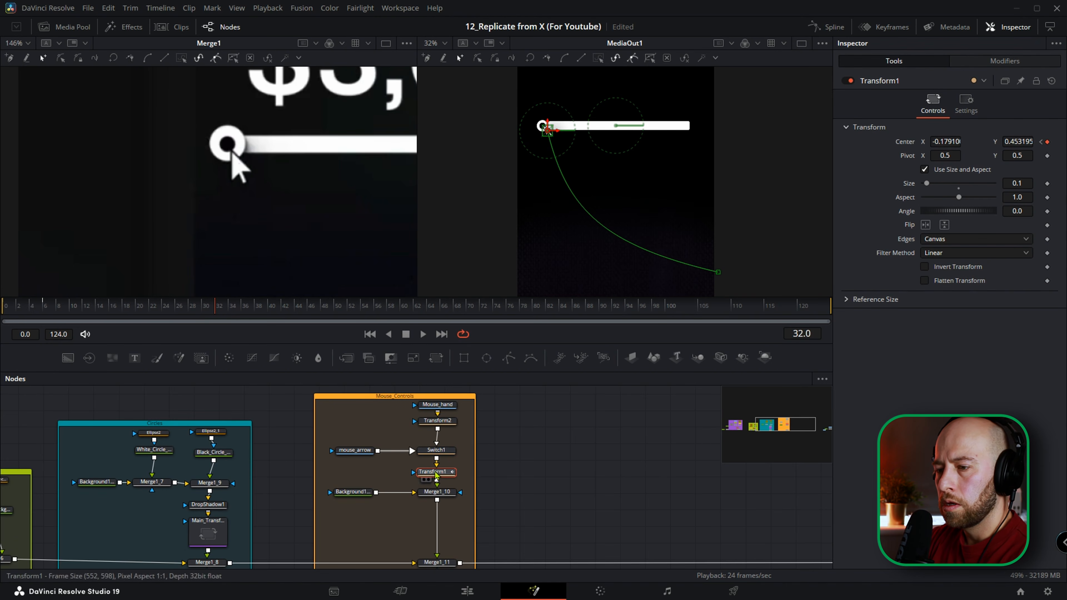
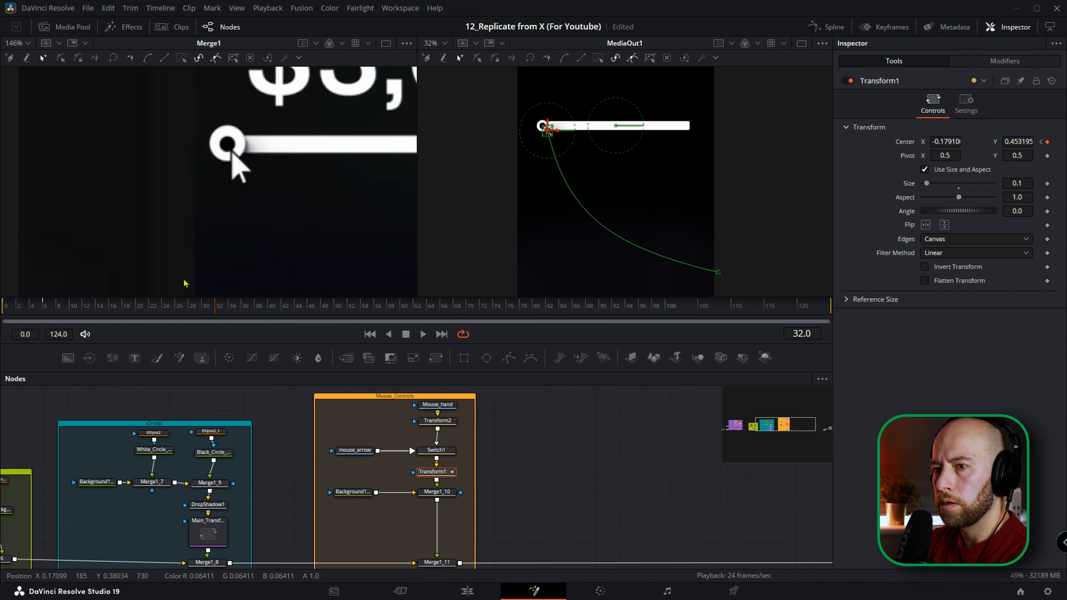
Keyframe Transform1's size at 0.1 on frame 32 and reduce it to 0.078 on frame 34.
{"action": "left_click", "coordinate": [1047, 183]}
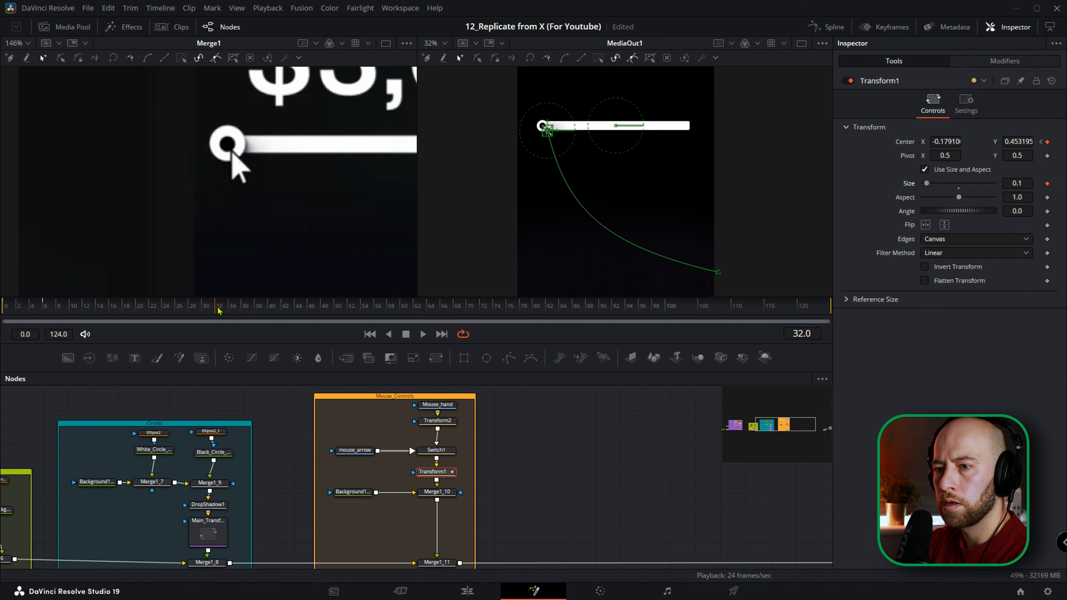
{"action": "left_click_drag", "start_coordinate": [221, 310], "coordinate": [232, 309]}
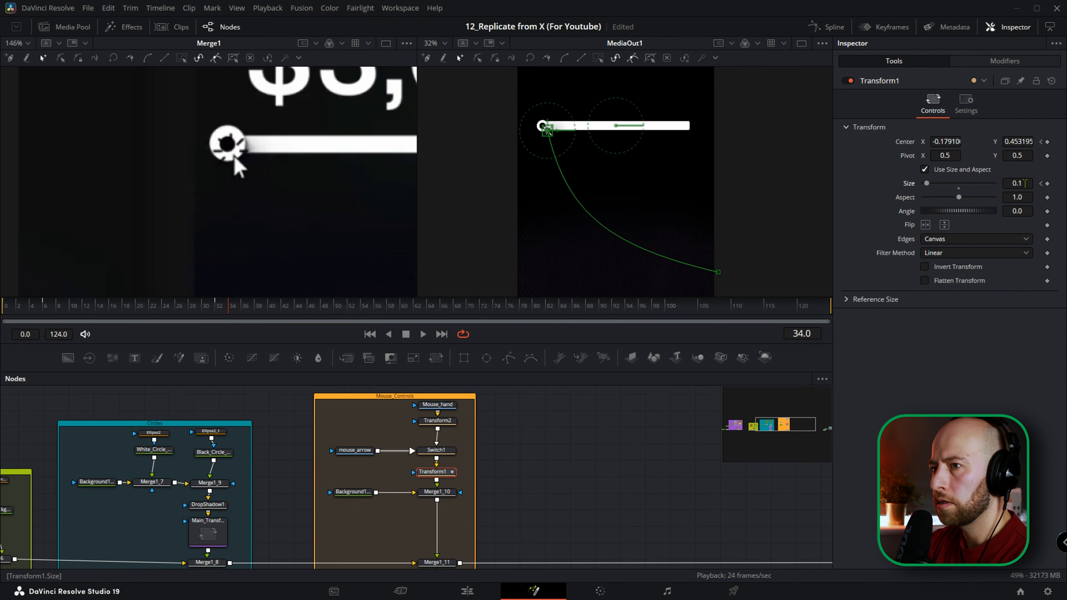
{"action": "scroll", "coordinate": [545, 141], "scroll_direction": "up", "scroll_amount": 4}
{"action": "left_click_drag", "start_coordinate": [540, 162], "coordinate": [568, 247]}
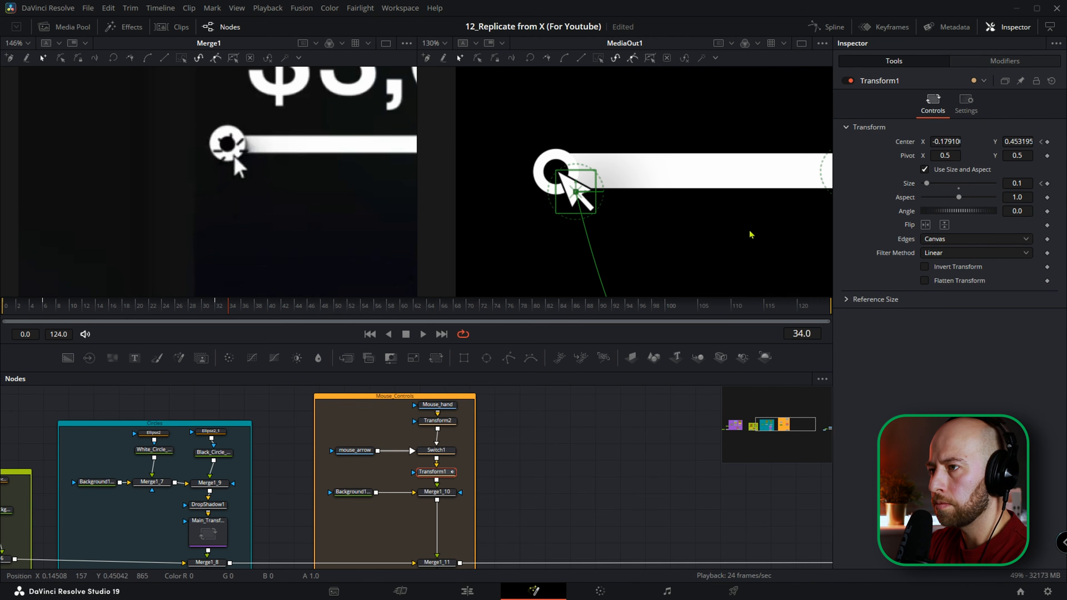
{"action": "left_click_drag", "start_coordinate": [1025, 185], "coordinate": [1015, 185]}
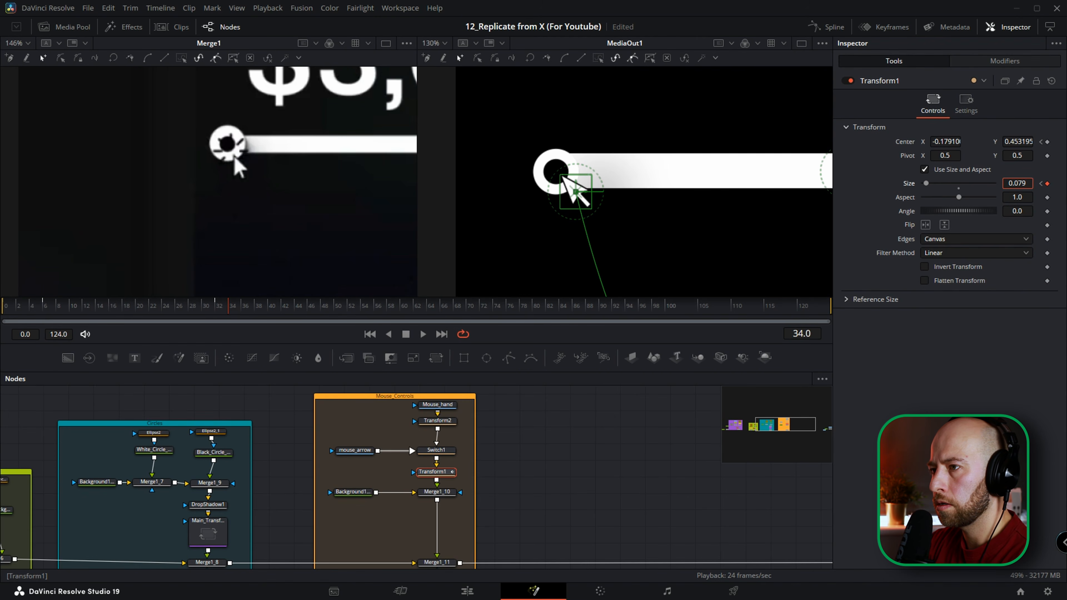
{"action": "left_click_drag", "start_coordinate": [1015, 185], "coordinate": [1015, 185]}
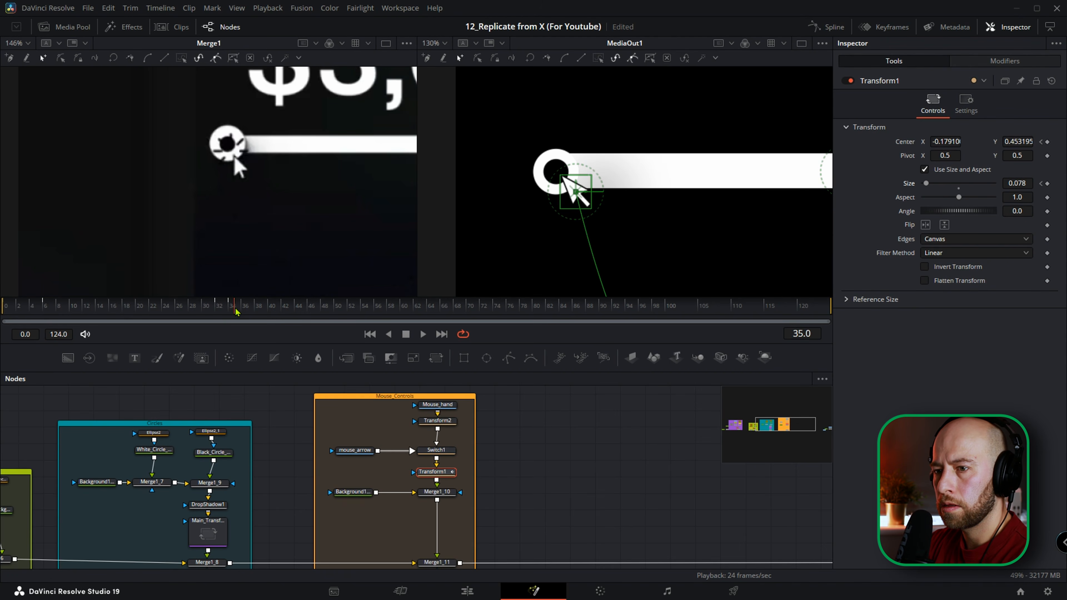
At frame 36, set Transform1's size back to 0.1 to finish the cursor's click pulse.
{"action": "left_click_drag", "start_coordinate": [237, 311], "coordinate": [246, 312]}
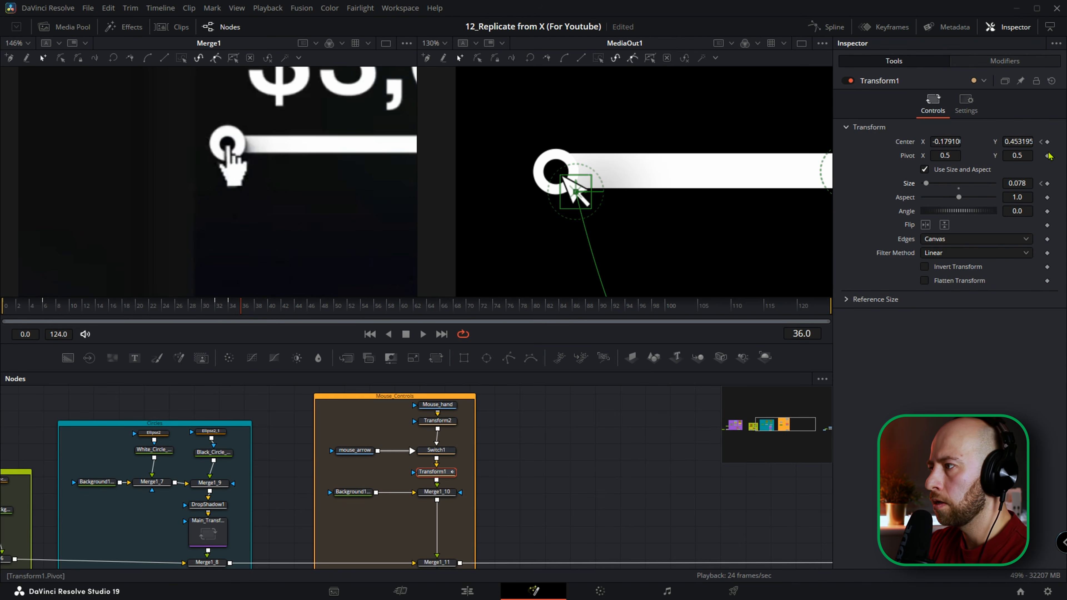
{"action": "left_click", "coordinate": [1019, 183]}
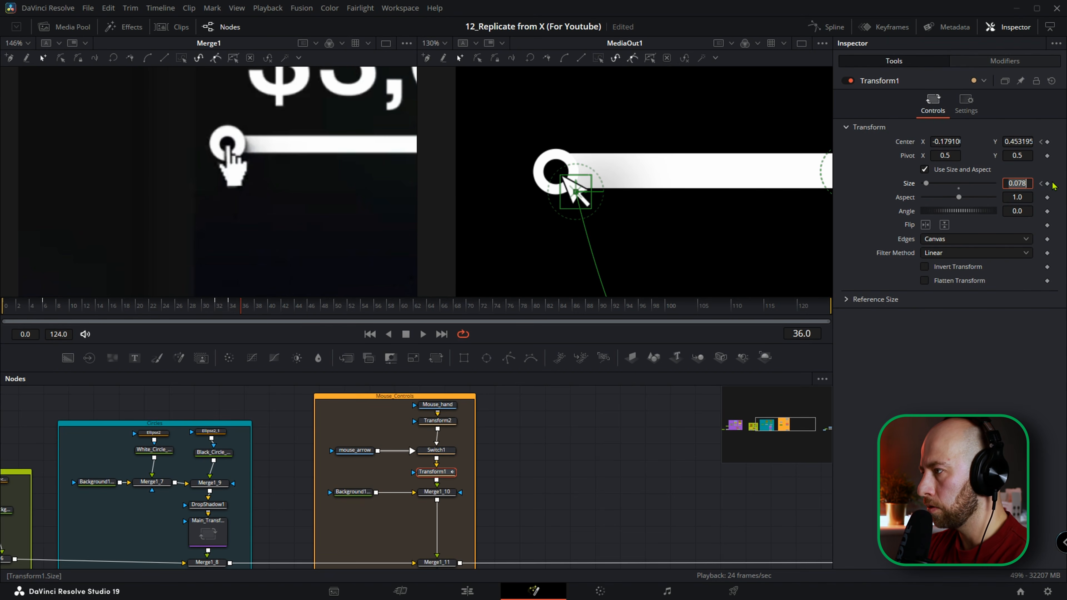
{"action": "type", "text": "0.1"}
{"action": "key", "text": "Tab"}
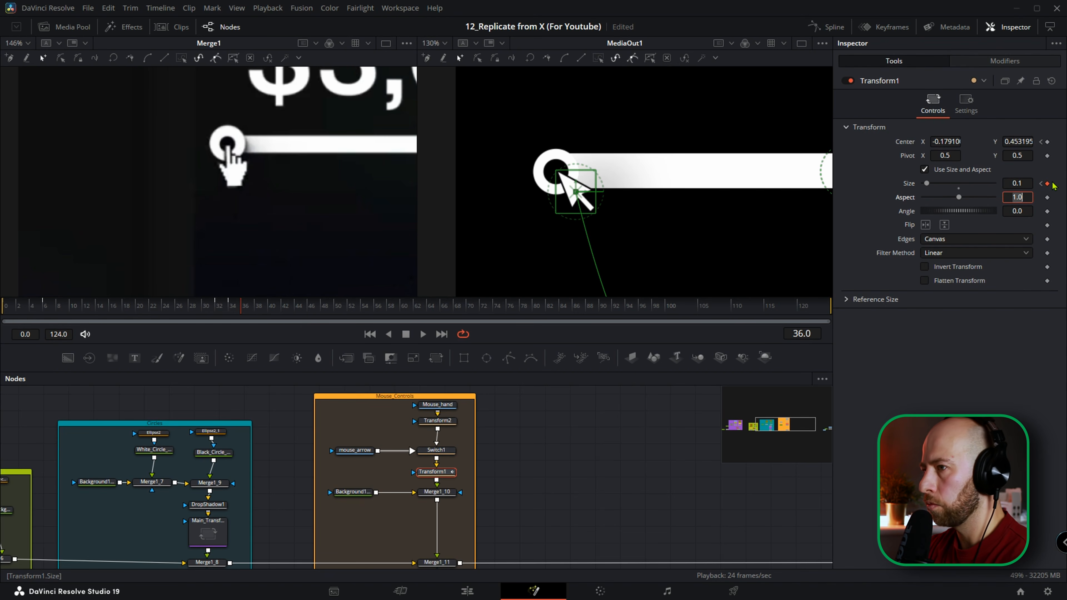
Keyframe Switch1's source as Arrow at frame 34 and Hand at frame 36, and scrub through the change.
{"action": "left_click", "coordinate": [435, 451]}
{"action": "left_click_drag", "start_coordinate": [238, 312], "coordinate": [232, 312]}
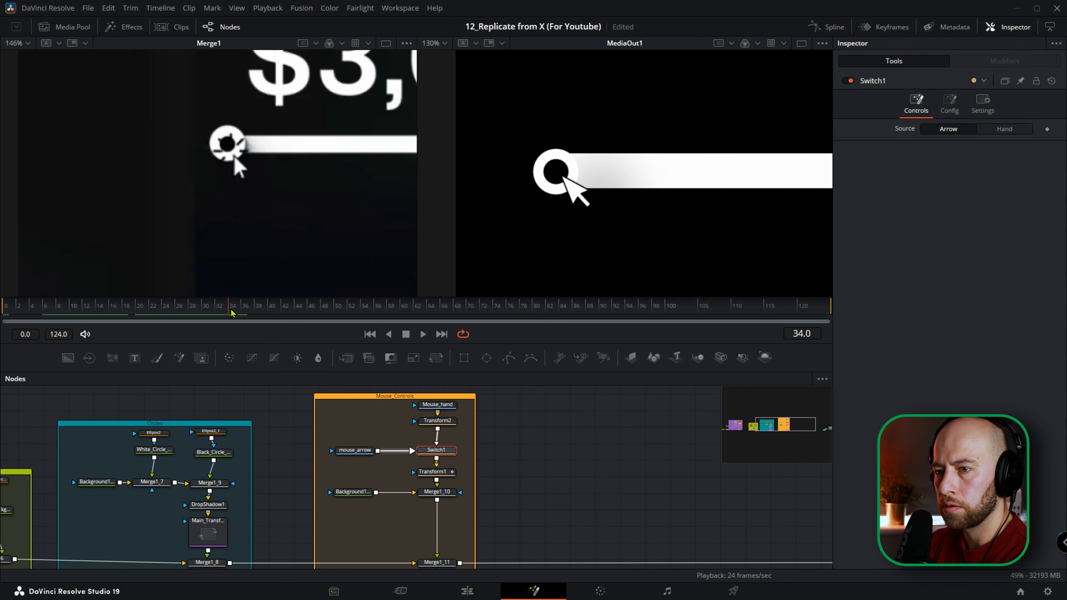
{"action": "left_click", "coordinate": [1047, 130]}
{"action": "left_click", "coordinate": [815, 333]}
{"action": "type", "text": "+2"}
{"action": "key", "text": "Return"}
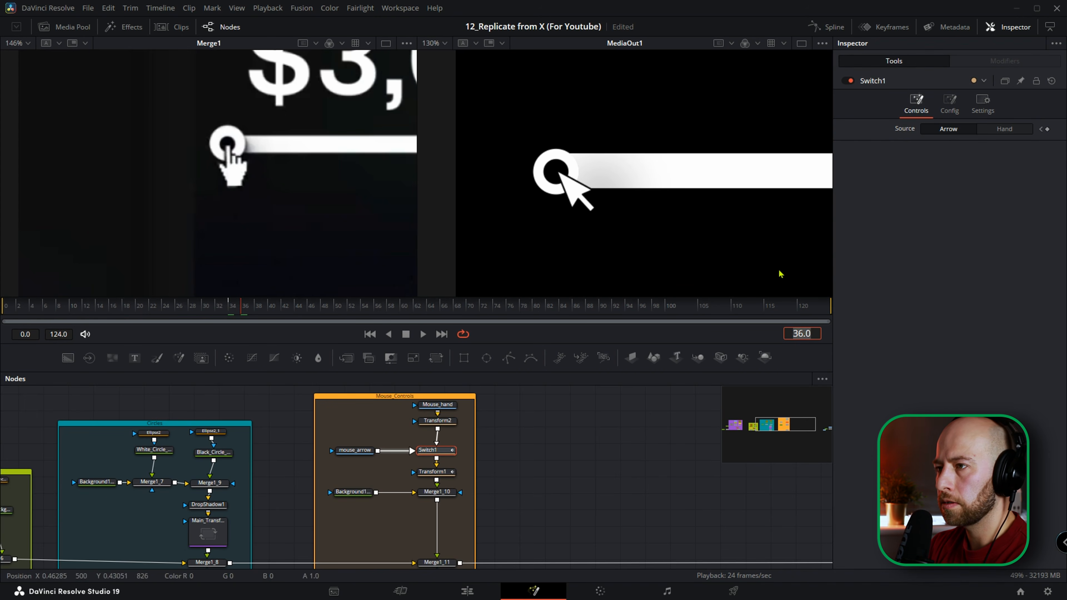
{"action": "left_click", "coordinate": [1004, 128]}
{"action": "mouse_move", "coordinate": [230, 324]}
{"action": "left_mouse_down"}
{"action": "mouse_move", "coordinate": [202, 317]}
{"action": "mouse_move", "coordinate": [246, 320]}
{"action": "left_mouse_up"}
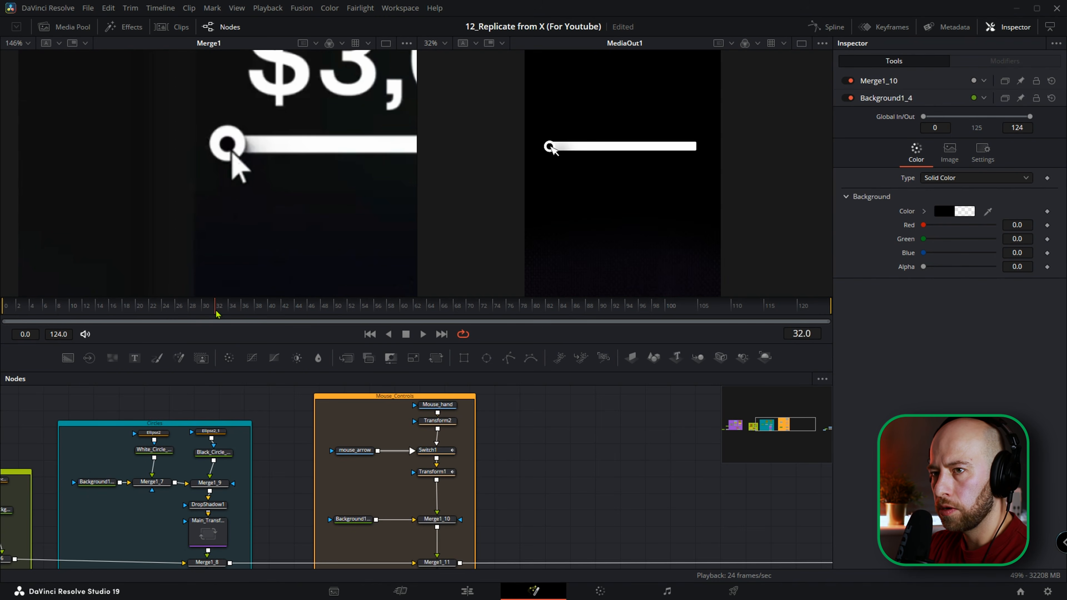
{"action": "left_click_drag", "start_coordinate": [218, 315], "coordinate": [246, 318]}
Move the cursor nodes and their Mouse_Controls frame farther along the flow to free space after the Circles group.
{"action": "left_click_drag", "start_coordinate": [469, 432], "coordinate": [523, 438]}
{"action": "scroll", "coordinate": [538, 450], "scroll_direction": "down", "scroll_amount": 4}
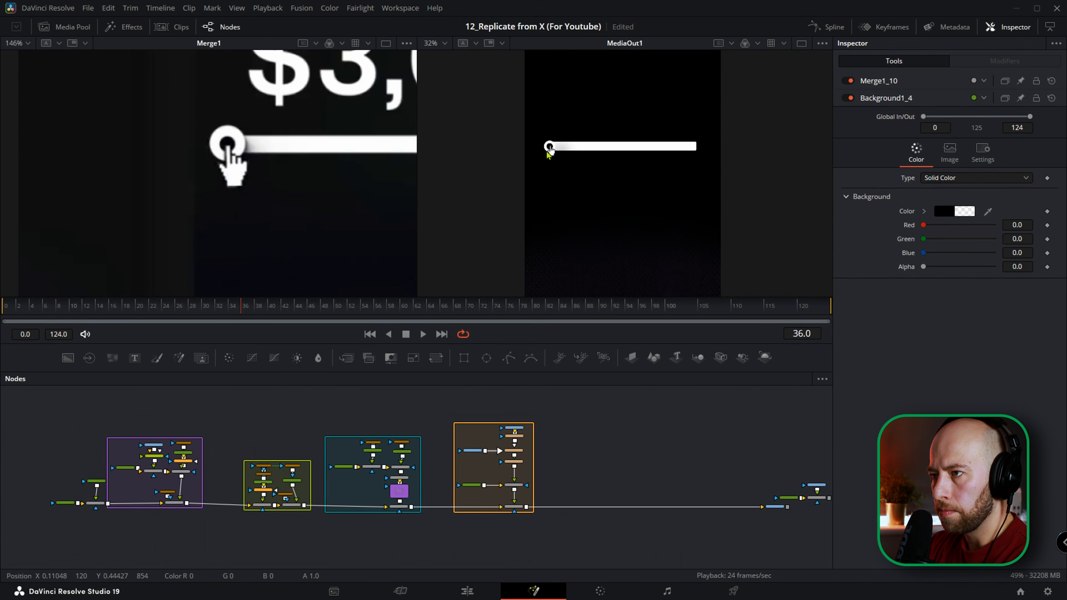
{"action": "scroll", "coordinate": [550, 145], "scroll_direction": "up", "scroll_amount": 5}
{"action": "left_click_drag", "start_coordinate": [572, 450], "coordinate": [478, 517]}
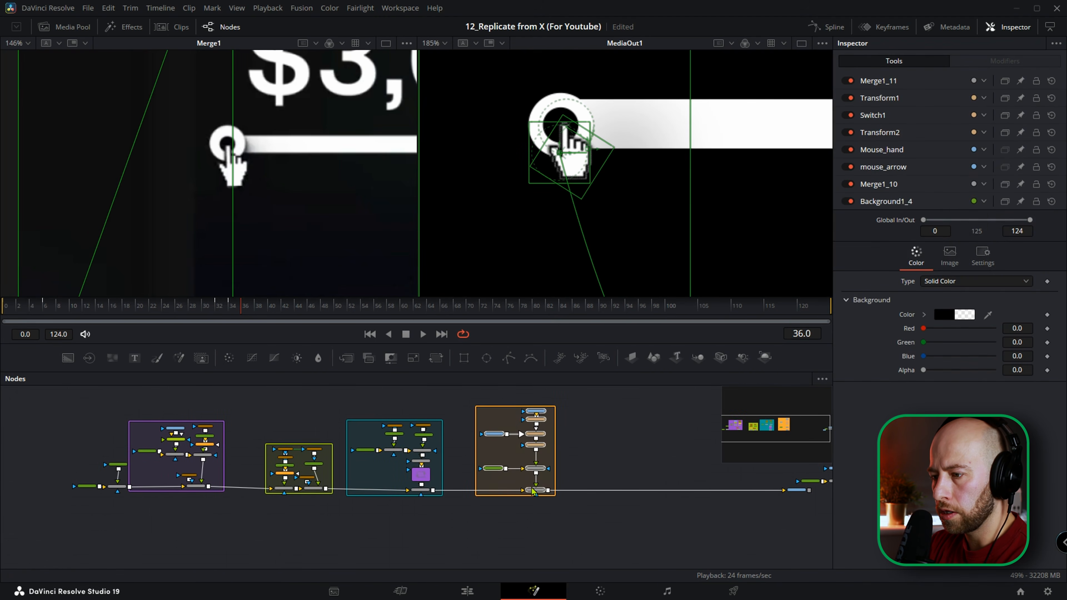
{"action": "left_click_drag", "start_coordinate": [542, 493], "coordinate": [648, 492]}
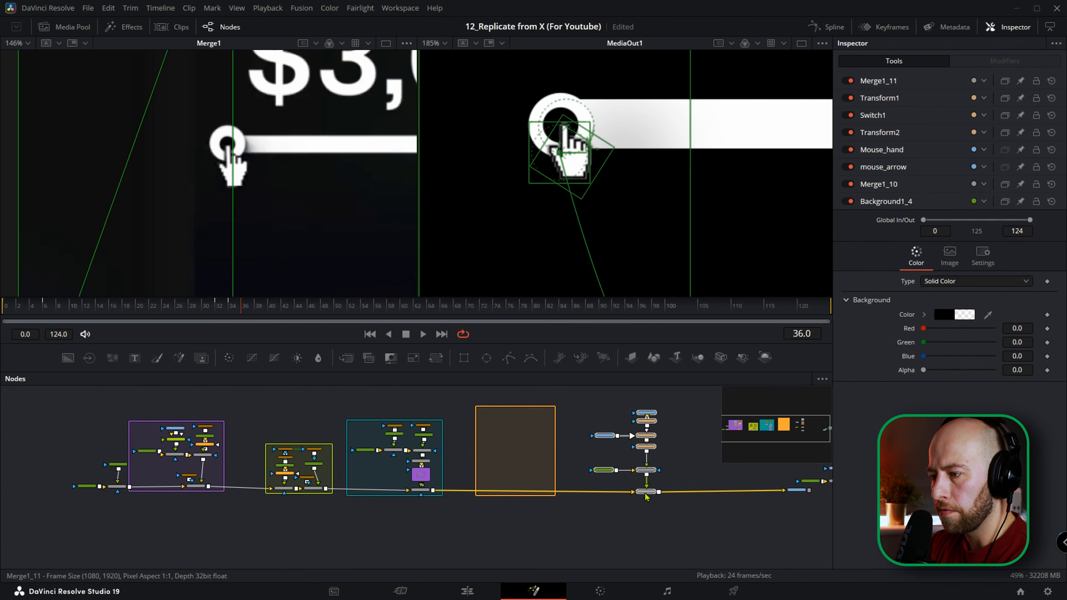
{"action": "scroll", "coordinate": [529, 413], "scroll_direction": "up", "scroll_amount": 4}
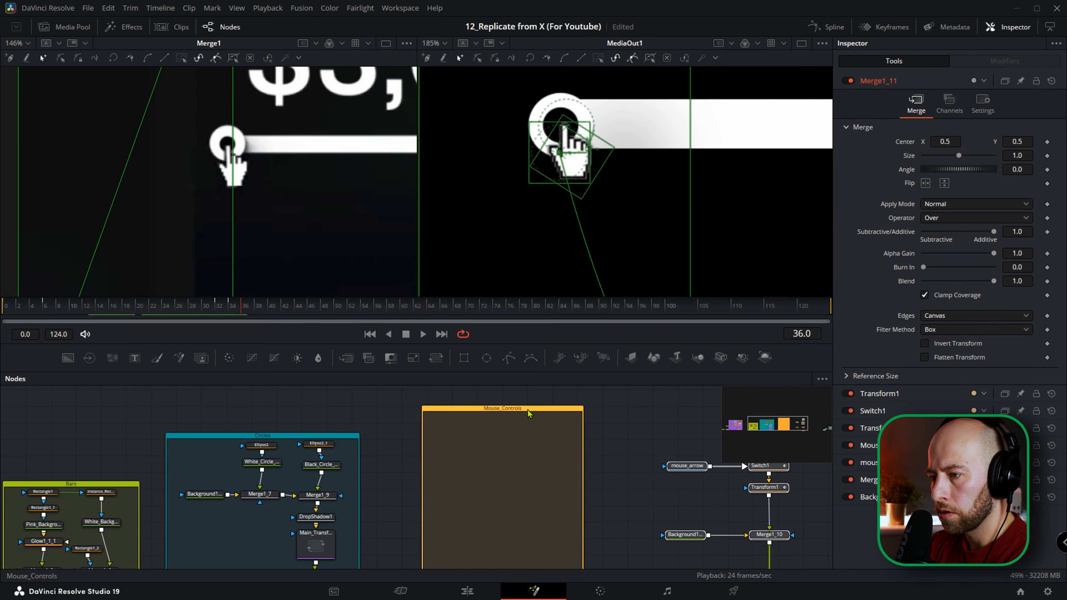
{"action": "left_click_drag", "start_coordinate": [529, 412], "coordinate": [568, 413]}
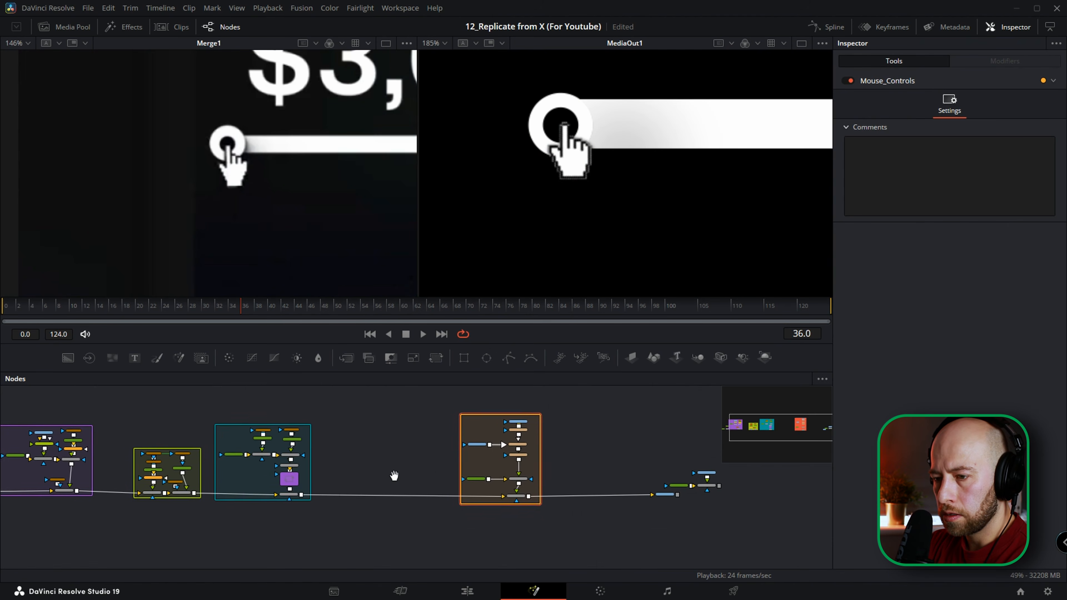
{"action": "left_click_drag", "start_coordinate": [392, 476], "coordinate": [397, 487]}
{"action": "scroll", "coordinate": [361, 489], "scroll_direction": "up", "scroll_amount": 4}
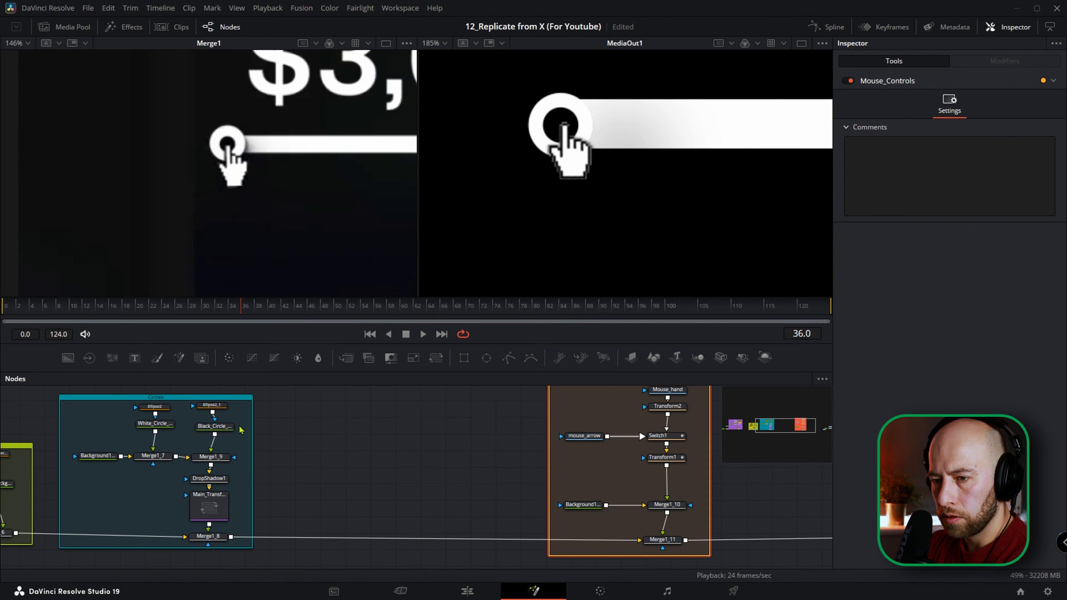
Add two Background nodes, merge one over the other, and merge the result into the main flow between Merge1_8 and Merge1_11.
{"action": "left_click_drag", "start_coordinate": [68, 357], "coordinate": [356, 481]}
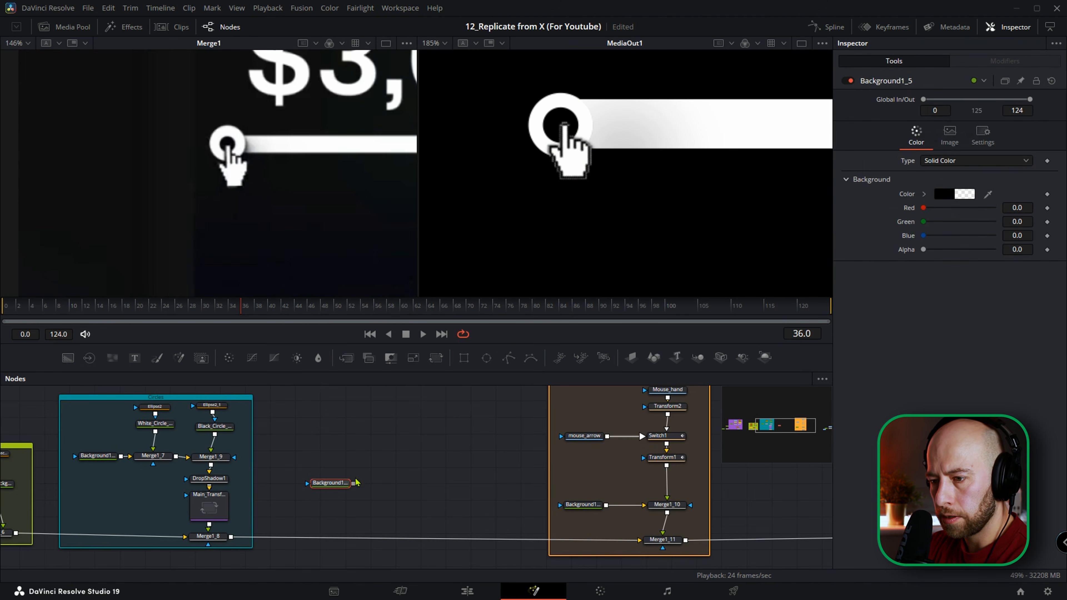
{"action": "left_click_drag", "start_coordinate": [67, 358], "coordinate": [391, 448]}
{"action": "left_click_drag", "start_coordinate": [390, 506], "coordinate": [231, 541]}
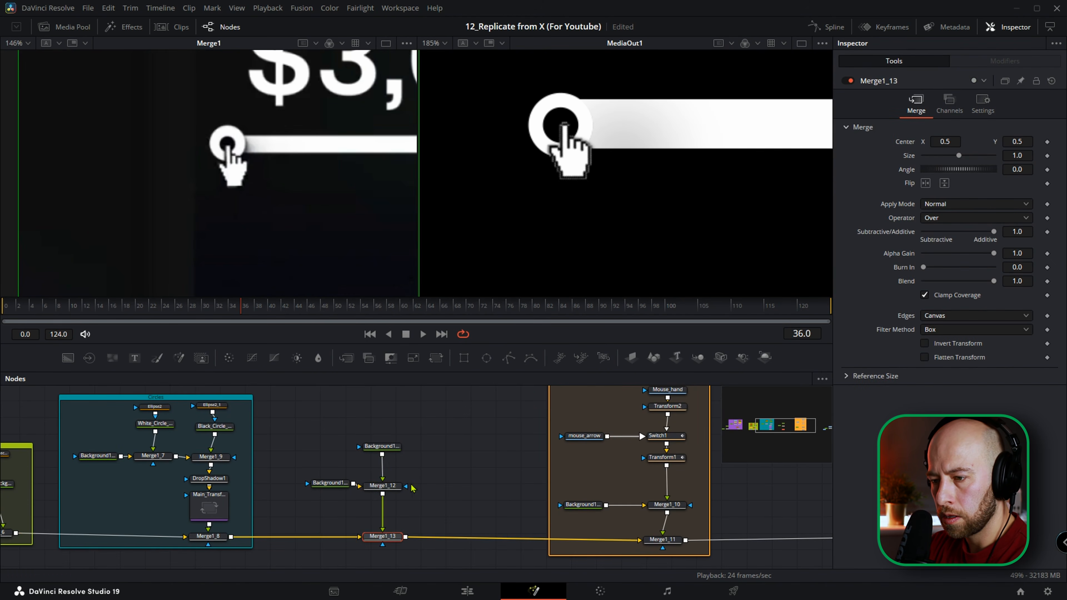
Set the alpha of the new foreground background to 1.0 and show Merge1_12 fitted in the reference viewer.
{"action": "left_click", "coordinate": [390, 448]}
{"action": "left_click_drag", "start_coordinate": [923, 250], "coordinate": [993, 249]}
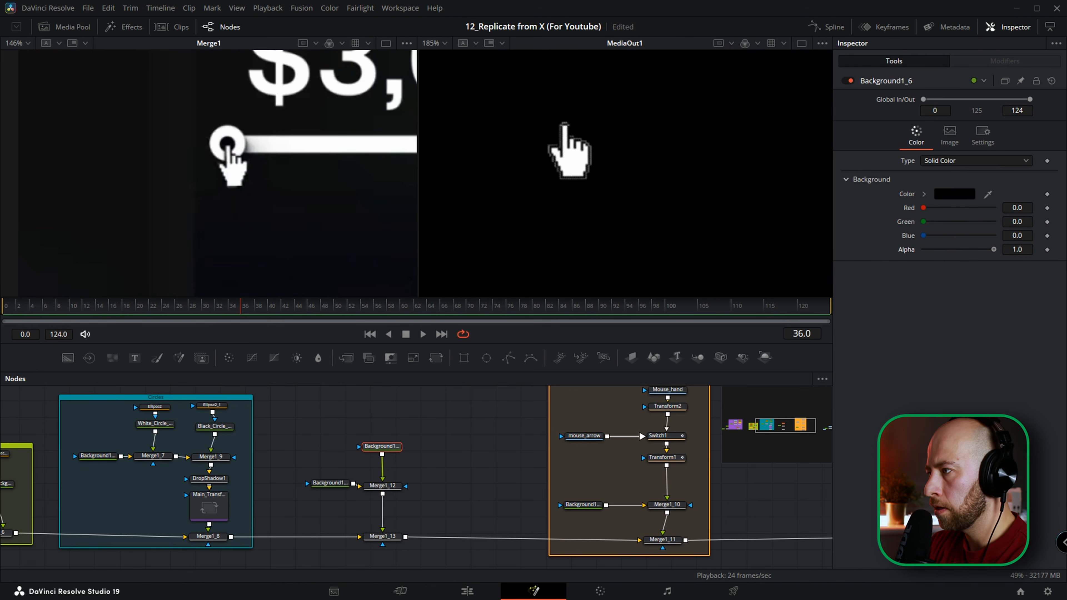
{"action": "left_click", "coordinate": [383, 488]}
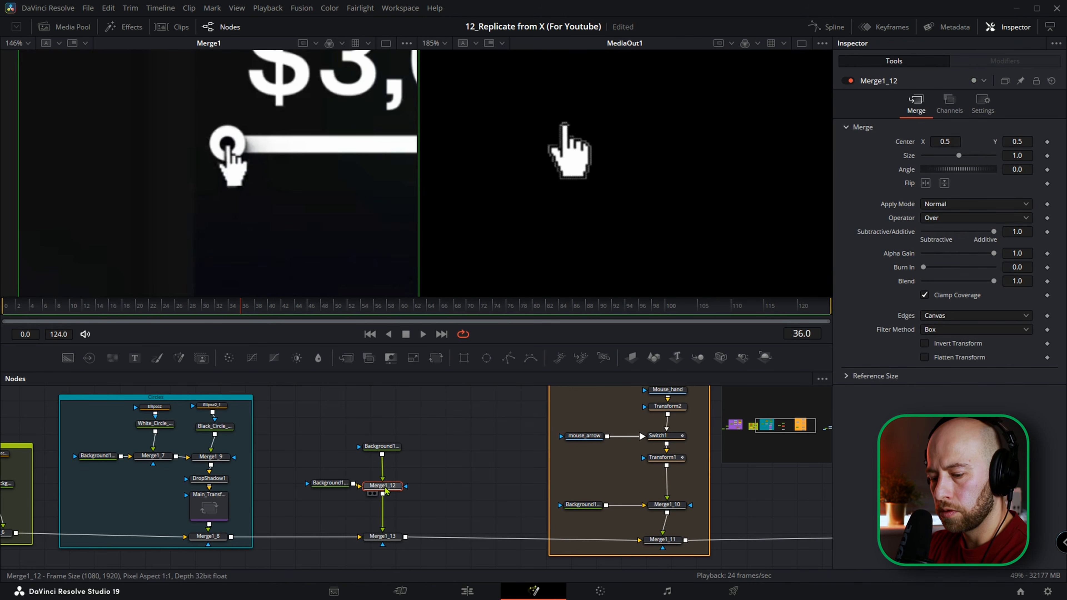
{"action": "key", "text": "1"}
{"action": "key", "text": "ctrl+f"}
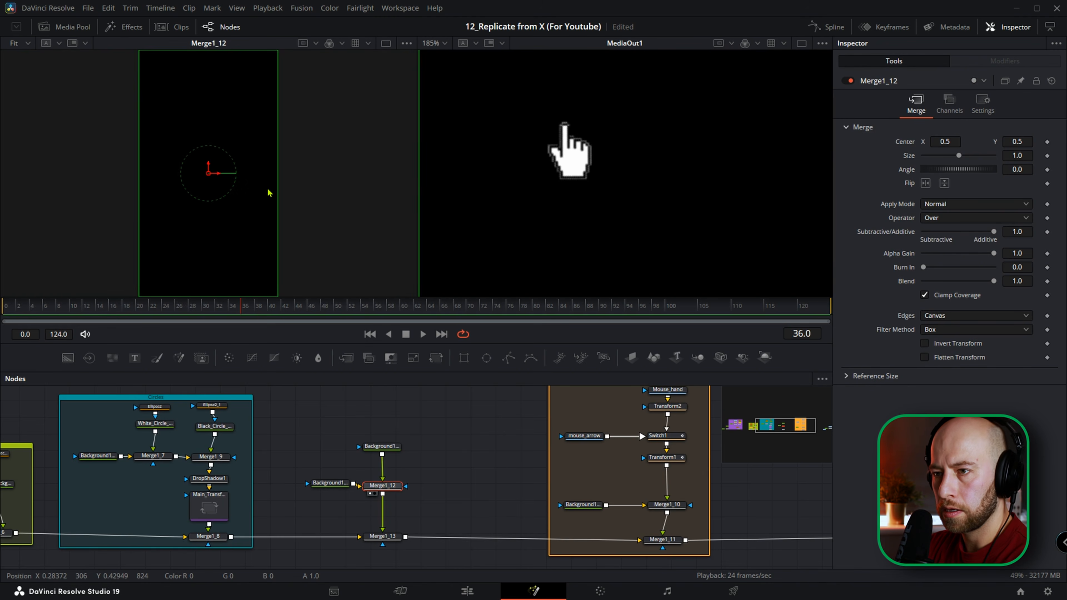
{"action": "left_click_drag", "start_coordinate": [330, 488], "coordinate": [315, 494]}
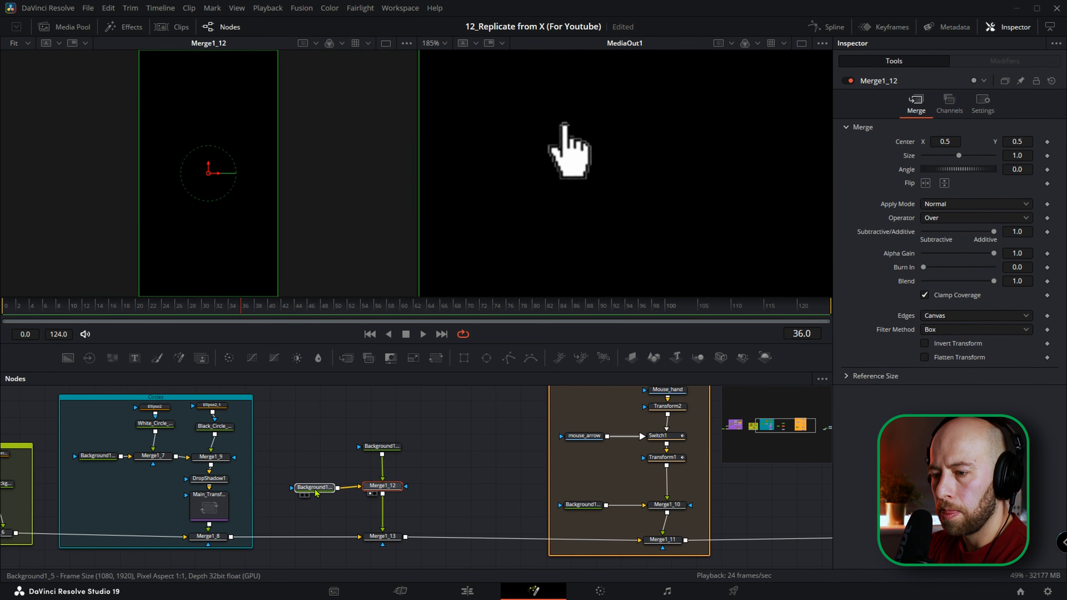
Mask the new foreground background with a Rectangle and narrow its width to 0.034, keeping the height at 0.5.
{"action": "left_click", "coordinate": [381, 446]}
{"action": "left_click", "coordinate": [464, 357]}
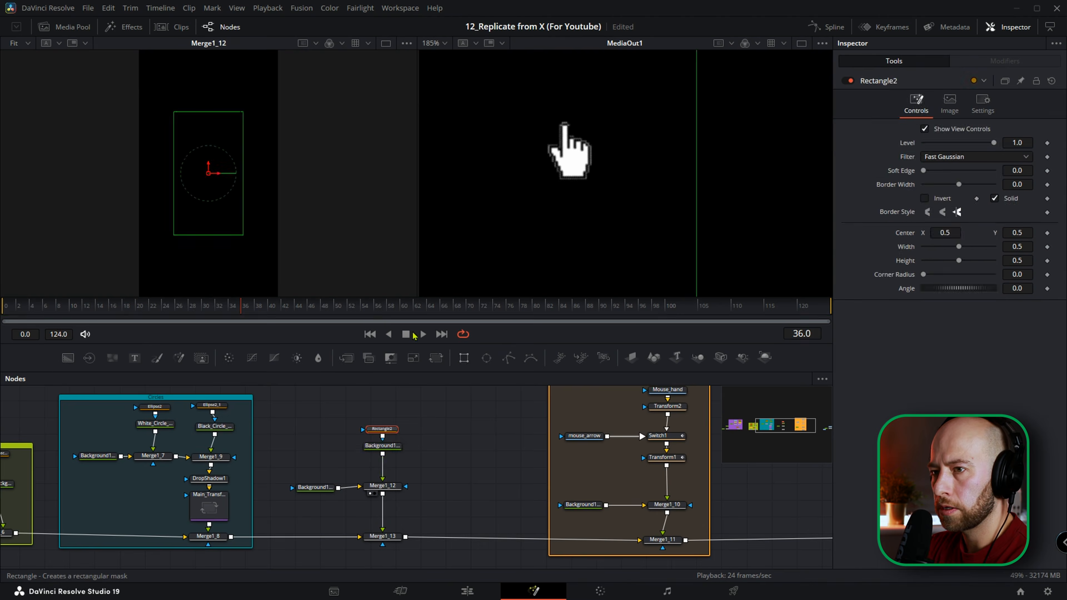
{"action": "scroll", "coordinate": [231, 172], "scroll_direction": "down", "scroll_amount": 2}
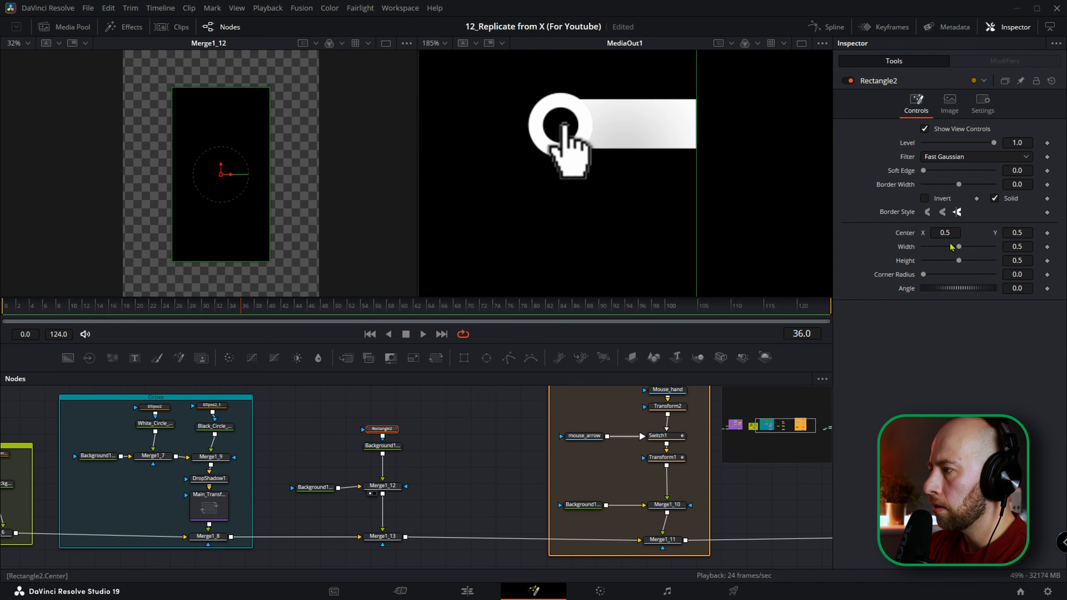
{"action": "left_click_drag", "start_coordinate": [1020, 260], "coordinate": [999, 260]}
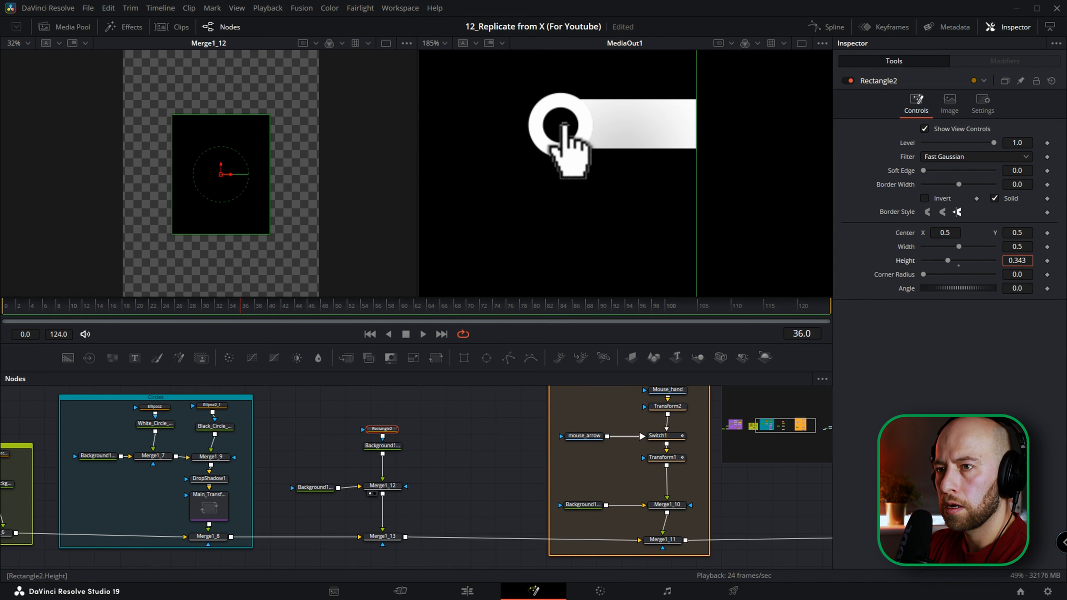
{"action": "double_click", "coordinate": [897, 260]}
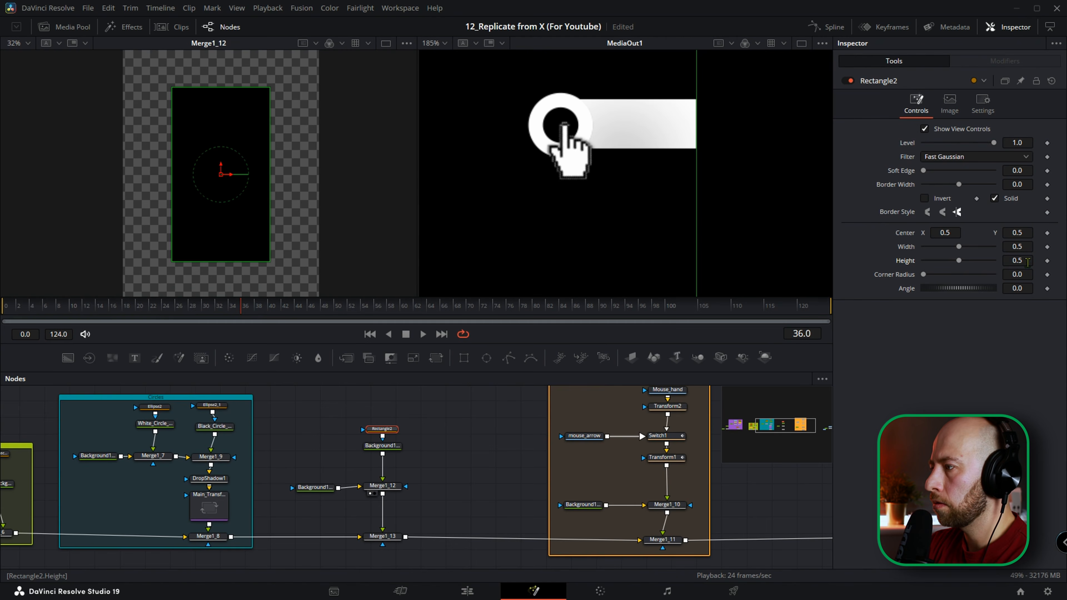
{"action": "left_click_drag", "start_coordinate": [1023, 246], "coordinate": [963, 247]}
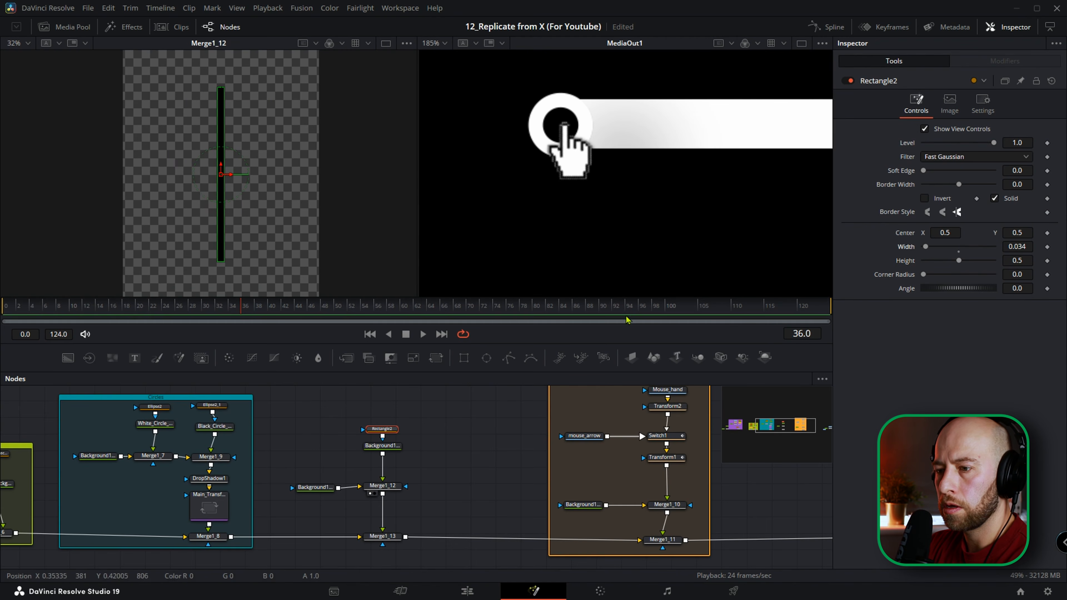
{"action": "scroll", "coordinate": [214, 170], "scroll_direction": "up", "scroll_amount": 3}
{"action": "scroll", "coordinate": [233, 177], "scroll_direction": "down", "scroll_amount": 4}
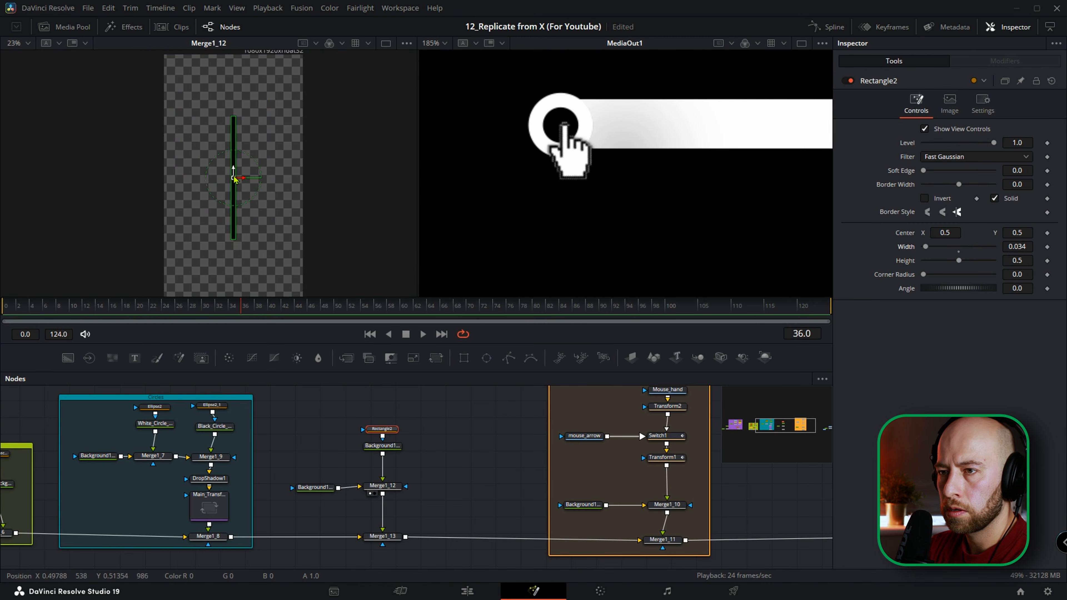
{"action": "left_click_drag", "start_coordinate": [275, 193], "coordinate": [268, 186]}
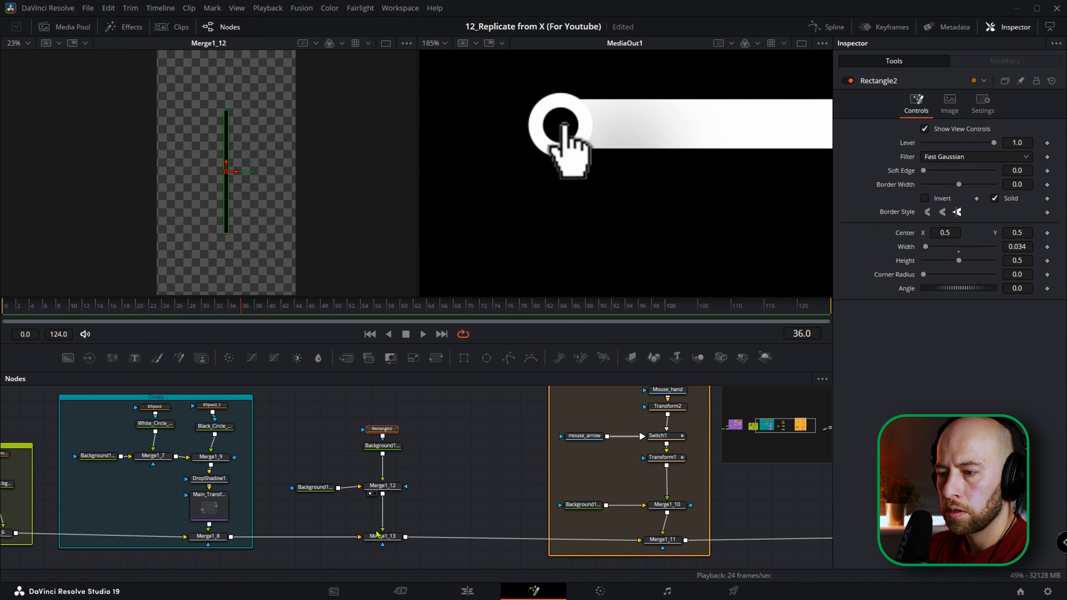
With Merge1_12 and Rectangle2 both selected, set the rectangle's height to 0.18 and its center Y to 0.589 so it rises from the merge center.
{"action": "left_click", "coordinate": [385, 487], "text": "ctrl"}
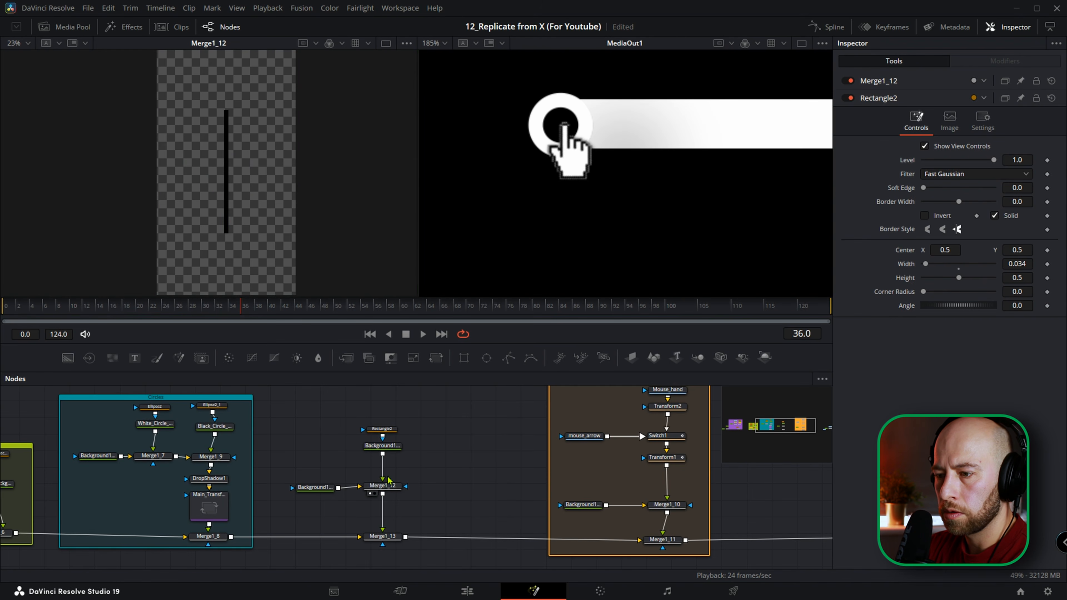
{"action": "left_click", "coordinate": [390, 488]}
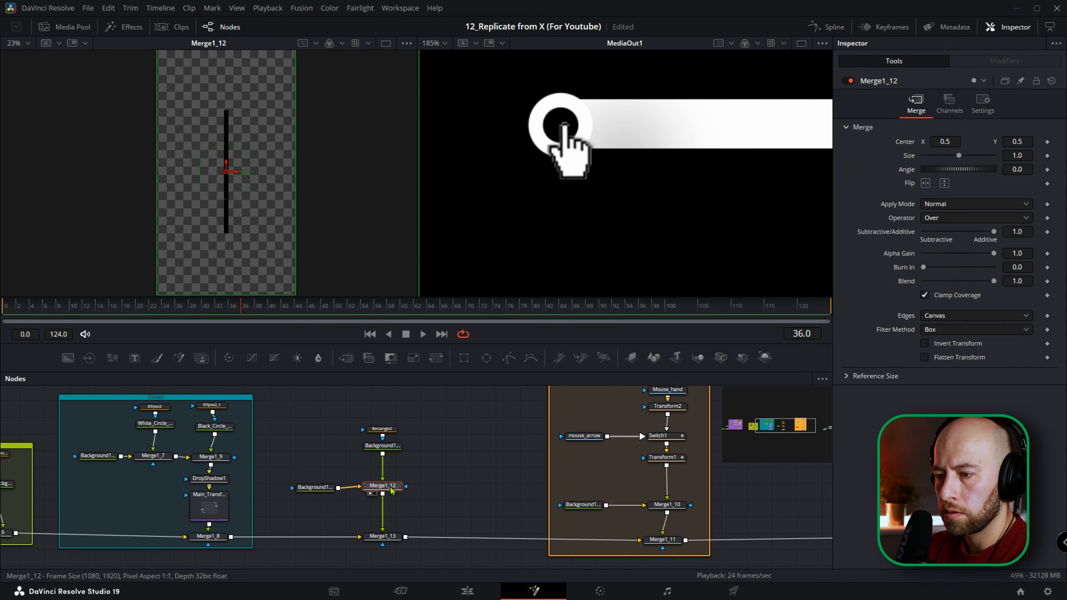
{"action": "left_click", "coordinate": [385, 434], "text": "ctrl"}
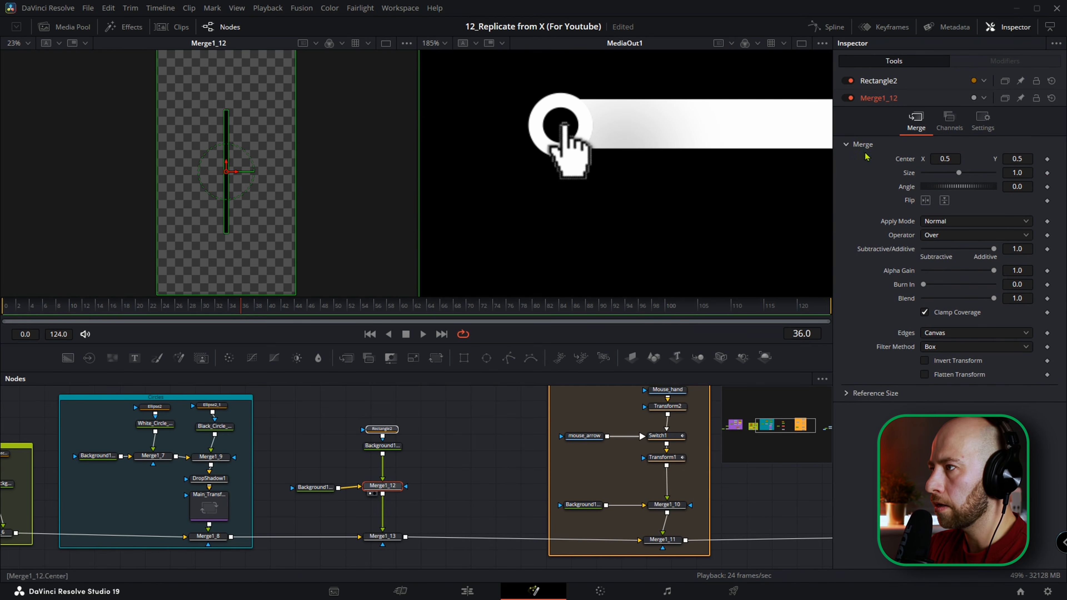
{"action": "left_click", "coordinate": [885, 82]}
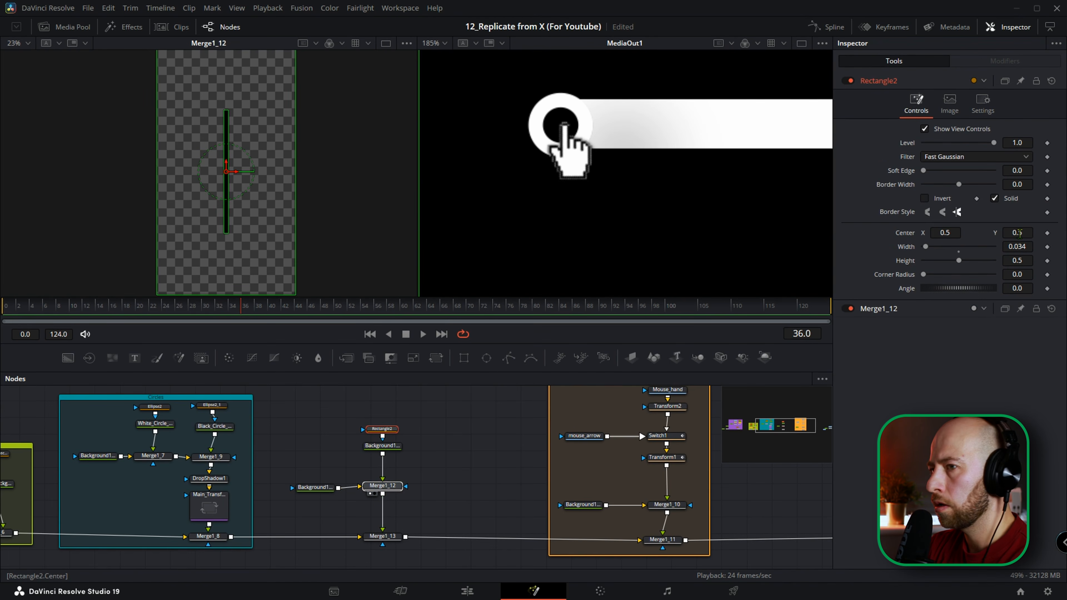
{"action": "left_click_drag", "start_coordinate": [1020, 234], "coordinate": [1050, 233]}
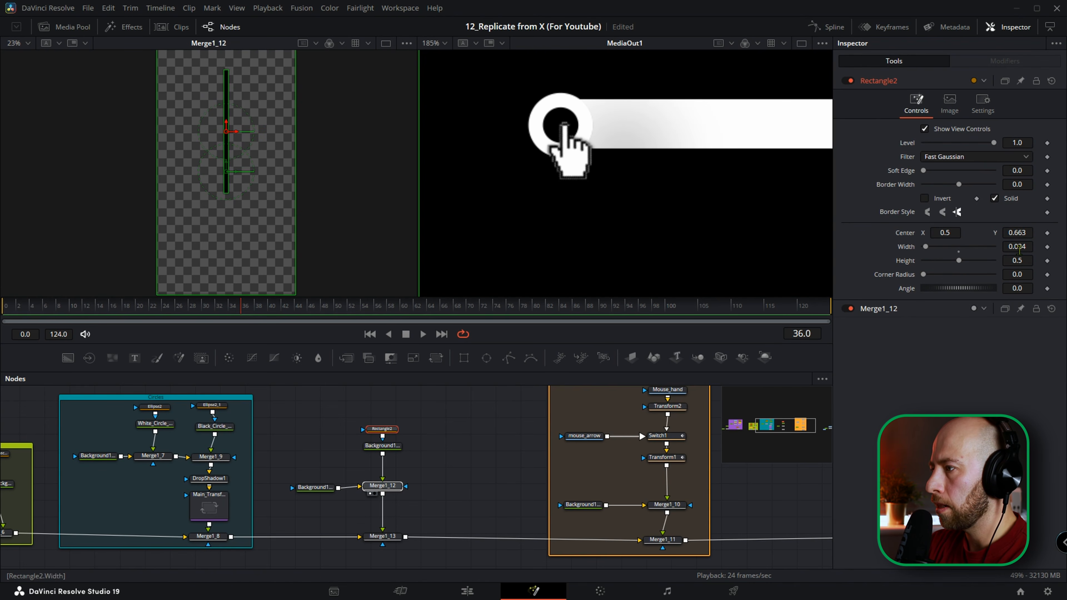
{"action": "left_click_drag", "start_coordinate": [1020, 260], "coordinate": [1018, 232]}
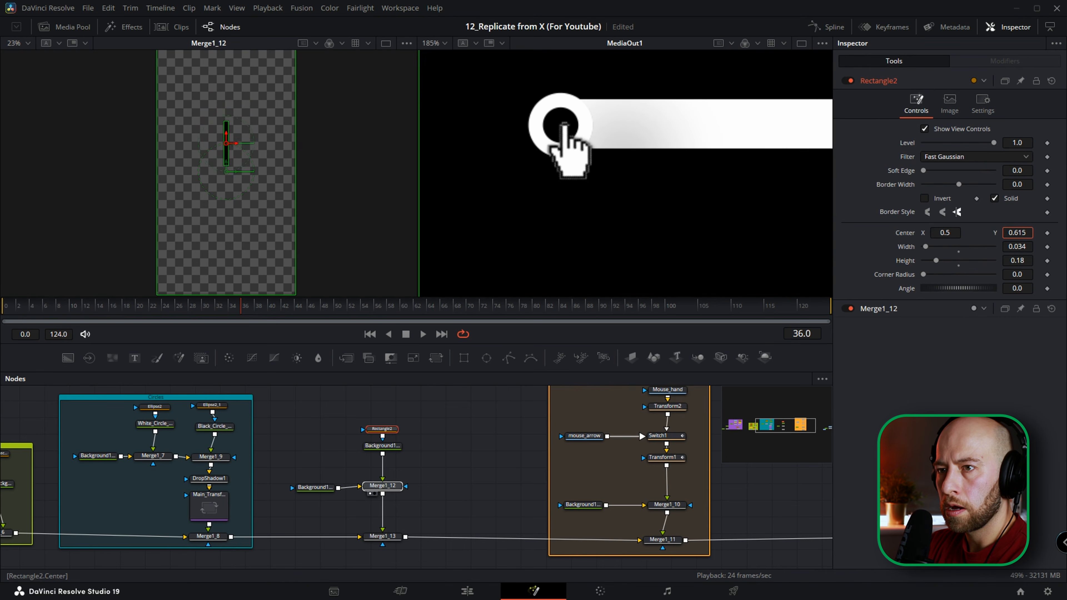
{"action": "left_click_drag", "start_coordinate": [1001, 233], "coordinate": [1000, 233]}
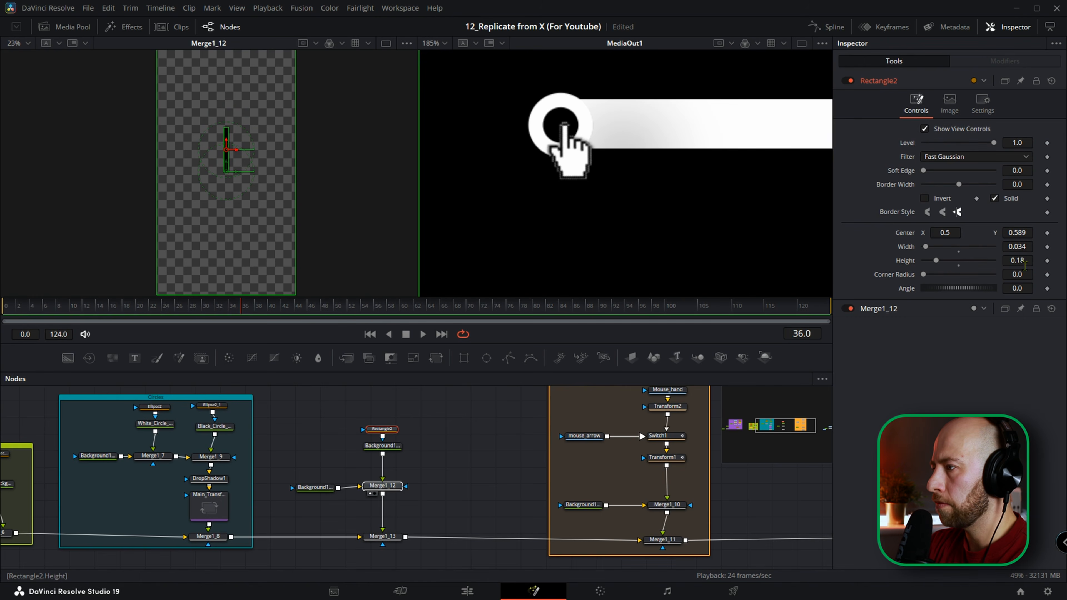
Narrow the rectangle mask's width to 0.007, shorten its height to 0.059, and lower its center Y to 0.529.
{"action": "left_click_drag", "start_coordinate": [1021, 247], "coordinate": [1018, 246]}
{"action": "scroll", "coordinate": [228, 165], "scroll_direction": "up", "scroll_amount": 3}
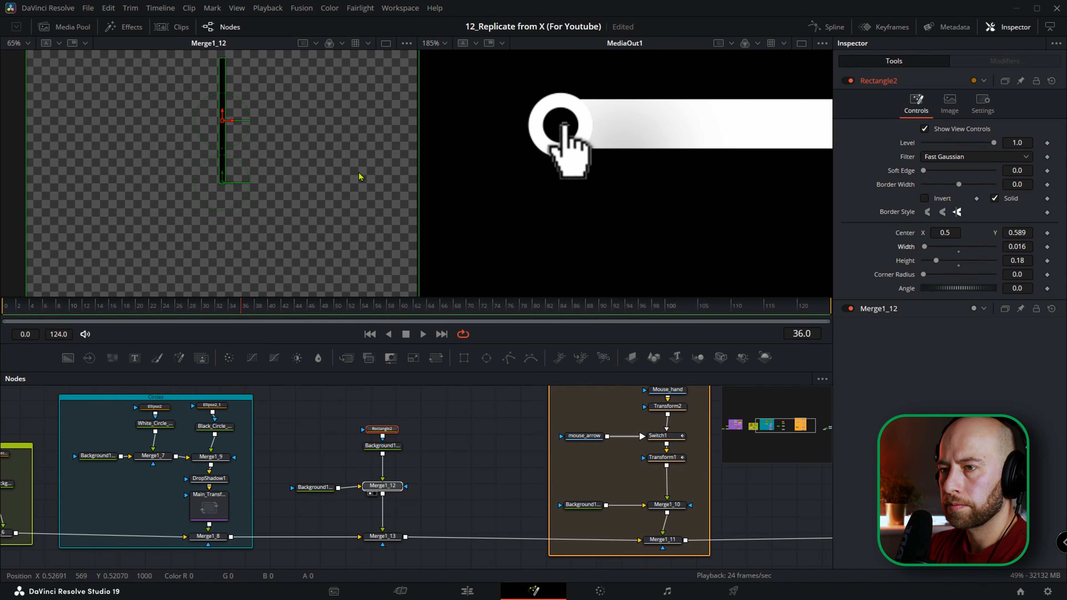
{"action": "left_click_drag", "start_coordinate": [1021, 247], "coordinate": [1017, 260]}
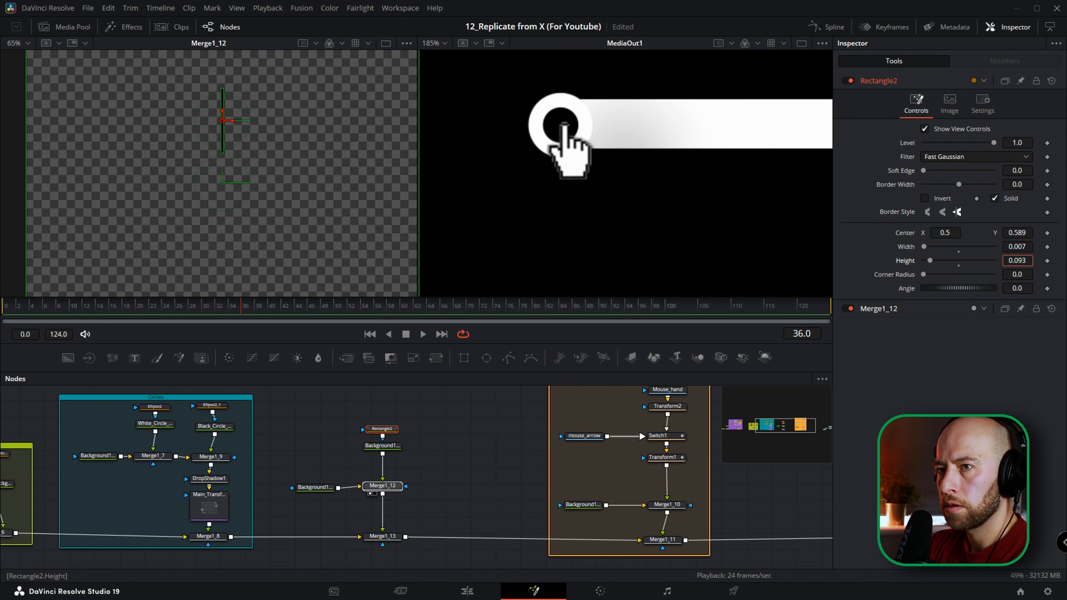
{"action": "left_click_drag", "start_coordinate": [1023, 232], "coordinate": [1018, 232]}
{"action": "scroll", "coordinate": [218, 195], "scroll_direction": "up", "scroll_amount": 4}
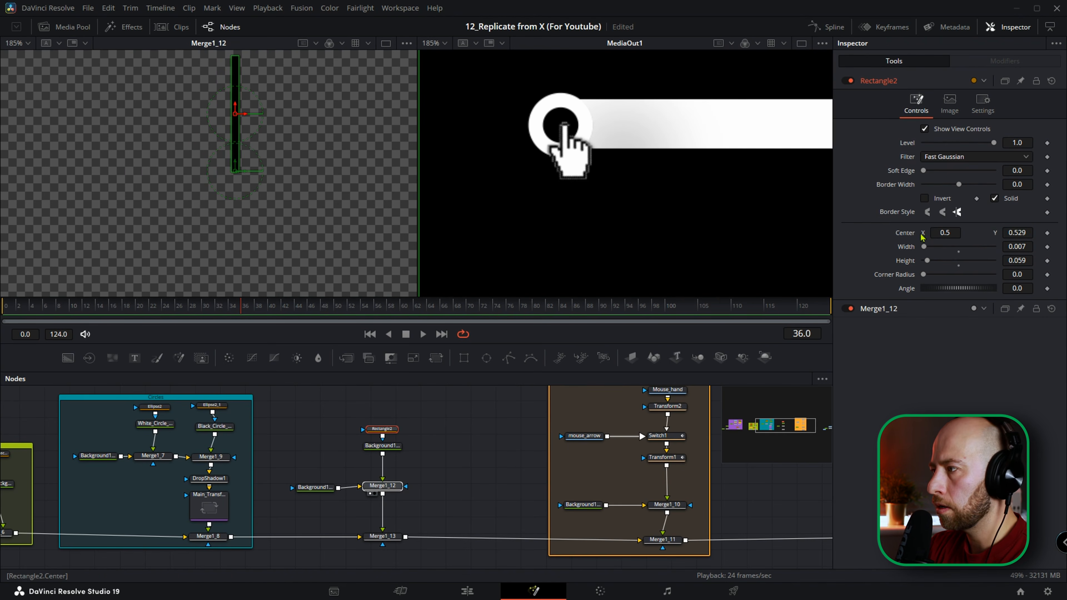
{"action": "left_click_drag", "start_coordinate": [1021, 233], "coordinate": [1023, 232]}
Shorten the rectangle's height to 0.029 and lower its center Y to 0.514451 so its base meets the merge center.
{"action": "scroll", "coordinate": [273, 181], "scroll_direction": "down", "scroll_amount": 6}
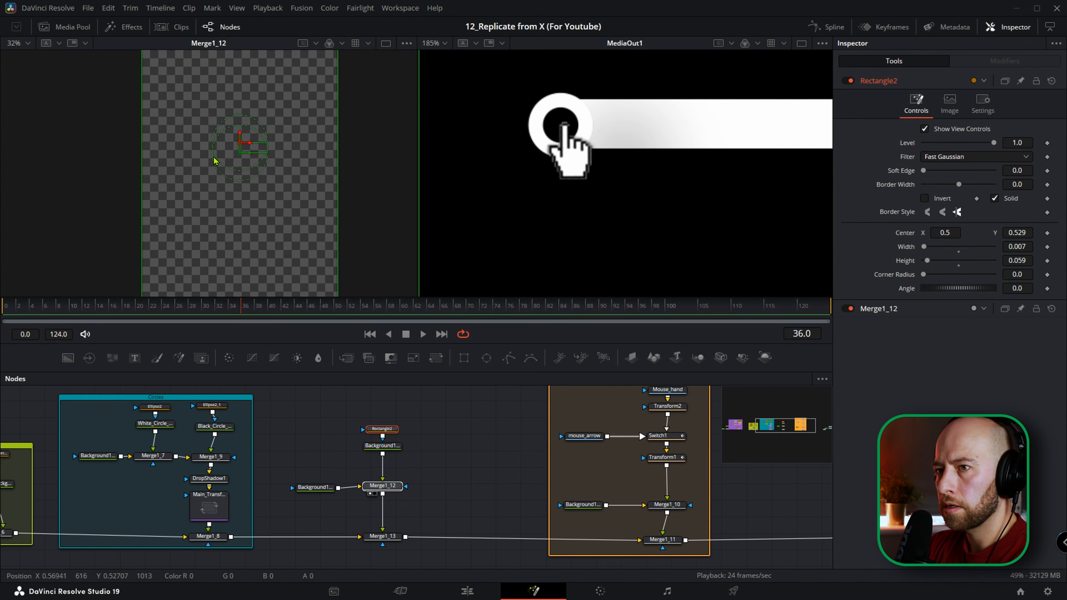
{"action": "scroll", "coordinate": [215, 159], "scroll_direction": "up", "scroll_amount": 3}
{"action": "left_click_drag", "start_coordinate": [308, 209], "coordinate": [259, 172]}
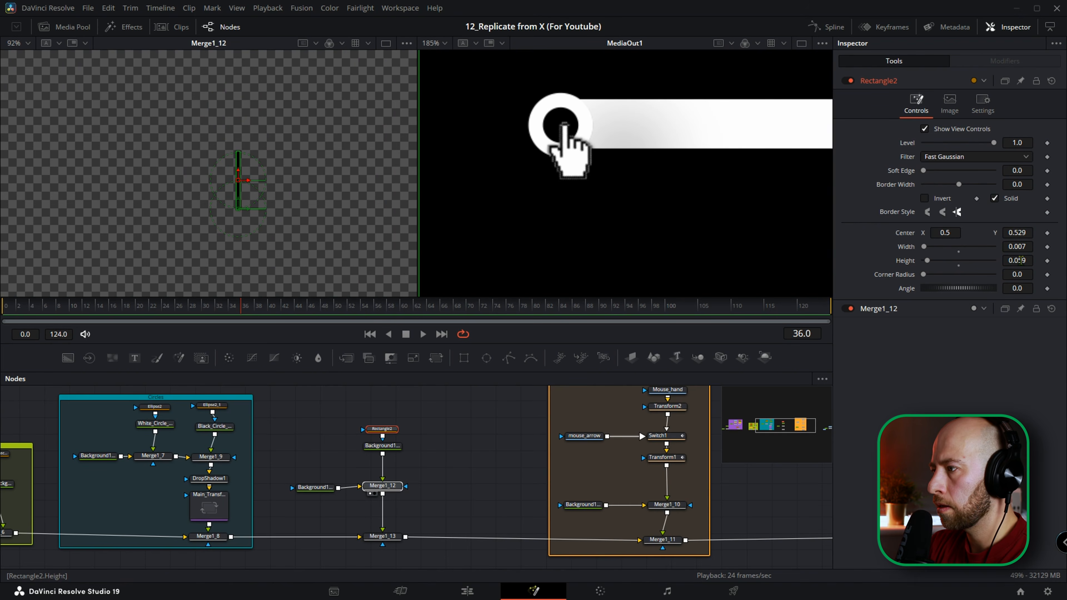
{"action": "left_click_drag", "start_coordinate": [1016, 260], "coordinate": [1015, 231]}
{"action": "left_click_drag", "start_coordinate": [1017, 233], "coordinate": [1022, 233]}
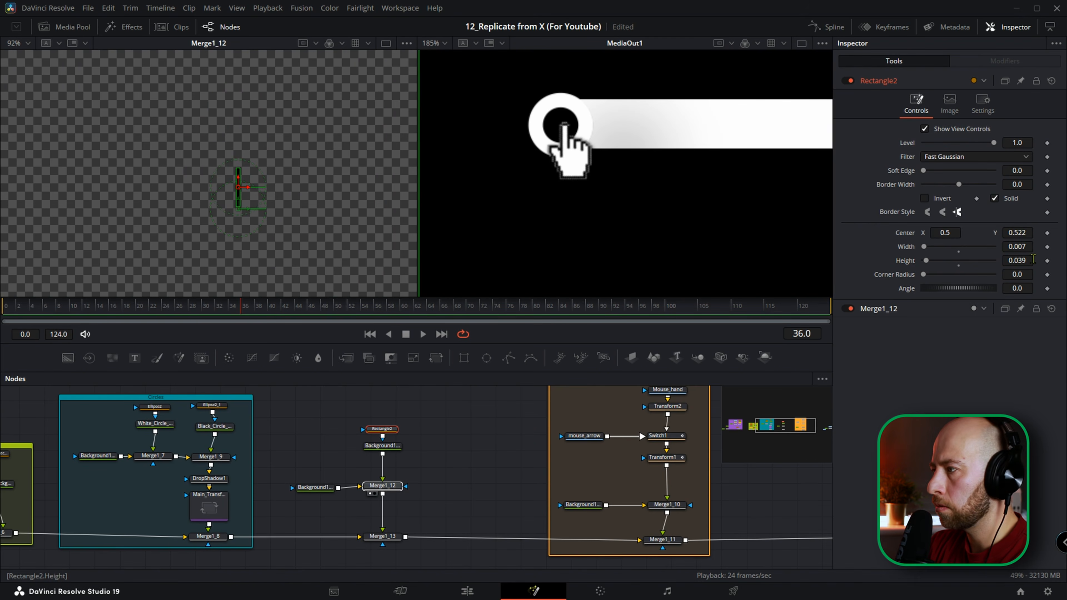
{"action": "scroll", "coordinate": [325, 244], "scroll_direction": "up", "scroll_amount": 4}
{"action": "left_click_drag", "start_coordinate": [324, 243], "coordinate": [267, 186]}
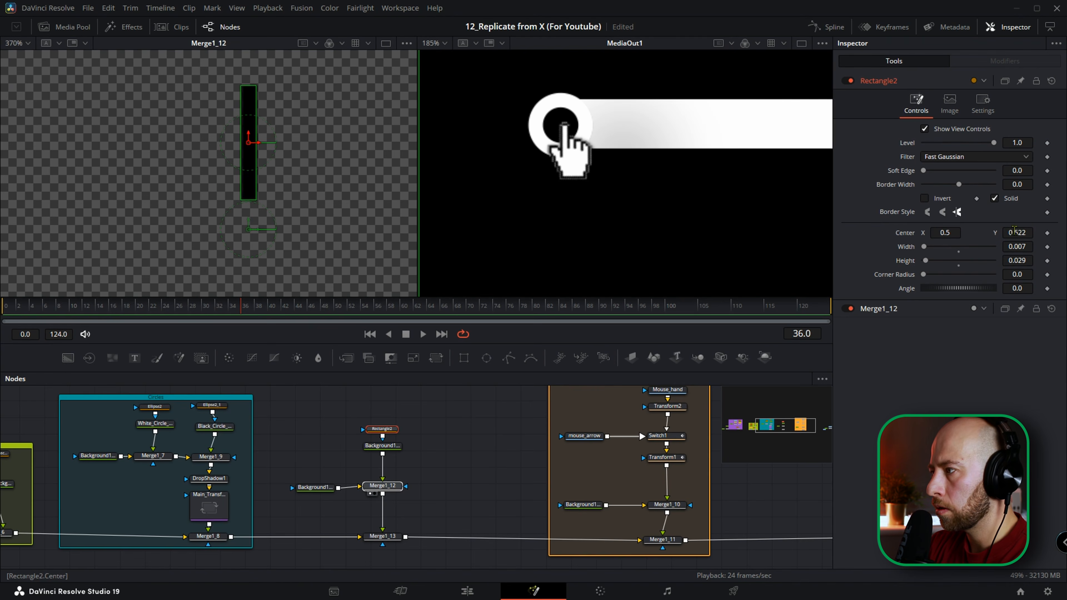
{"action": "left_click_drag", "start_coordinate": [1023, 232], "coordinate": [993, 233]}
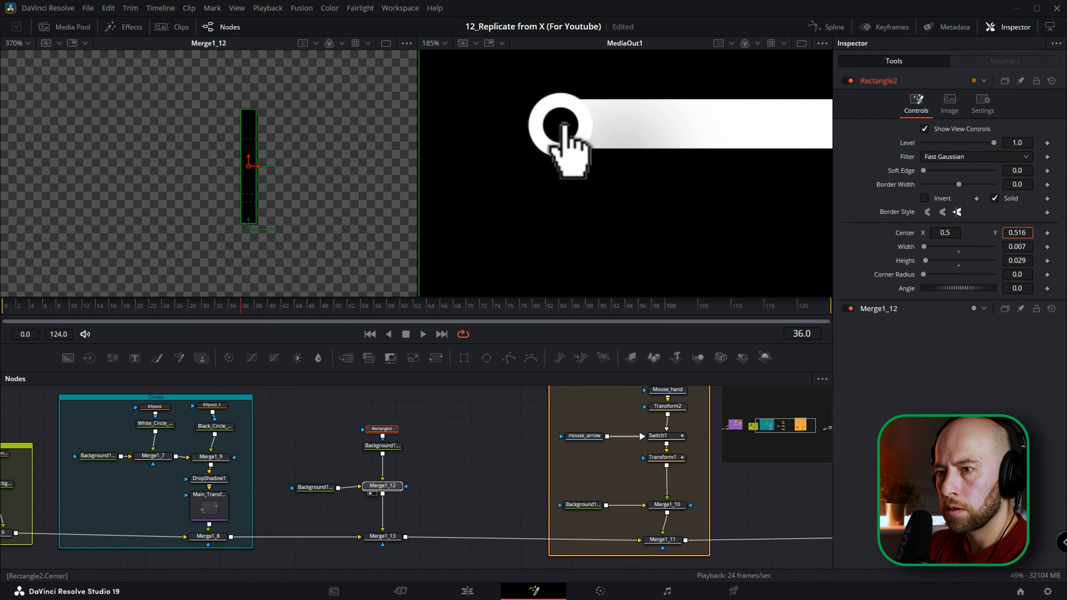
{"action": "left_click_drag", "start_coordinate": [992, 233], "coordinate": [1033, 232]}
{"action": "left_click_drag", "start_coordinate": [249, 158], "coordinate": [249, 164]}
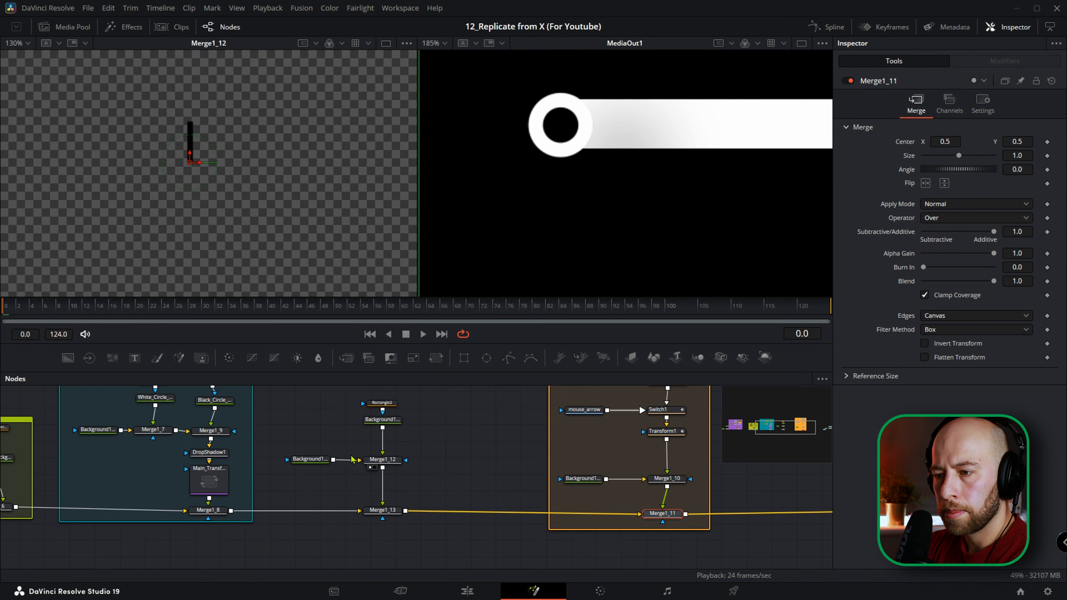
Add a Duplicate node between the masked foreground background (Background1_6) and Merge1_12.
{"action": "scroll", "coordinate": [378, 437], "scroll_direction": "down", "scroll_amount": 1}
{"action": "left_click", "coordinate": [374, 431]}
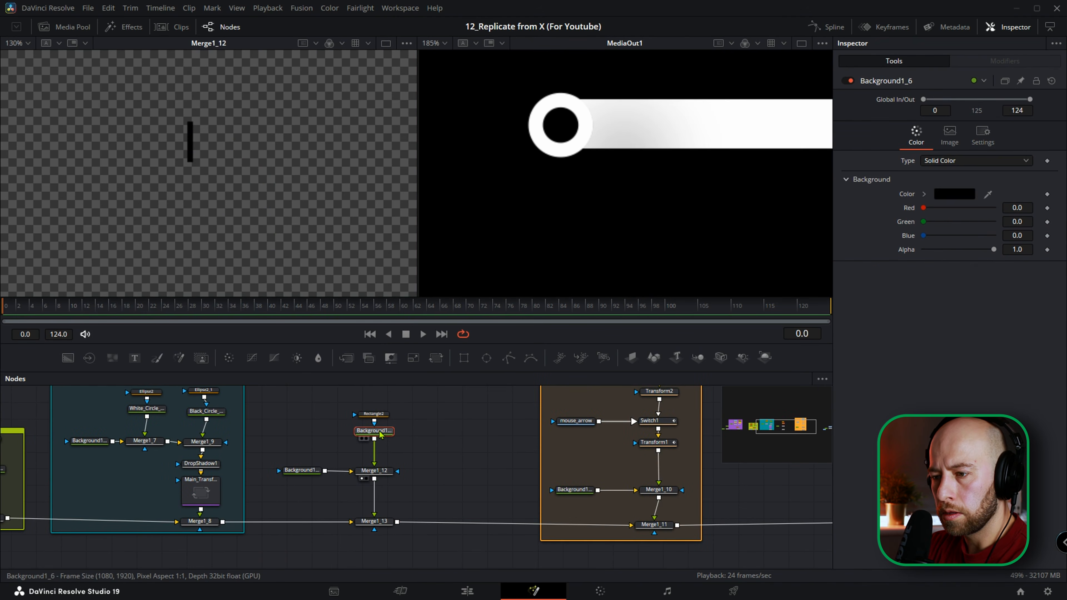
{"action": "key", "text": "shift+space"}
{"action": "type", "text": "dup"}
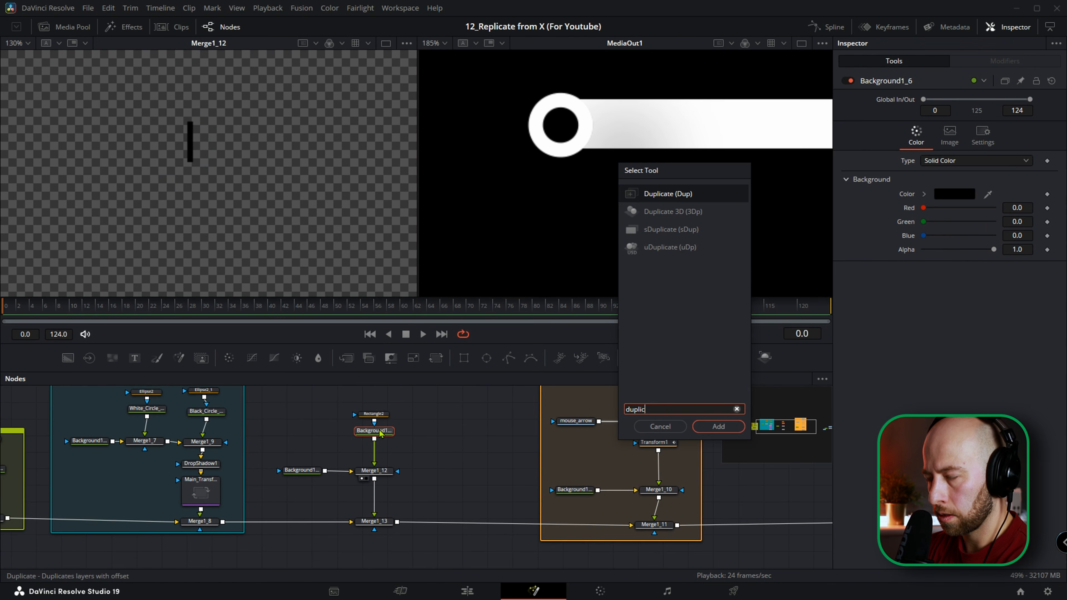
{"action": "type", "text": "lic"}
{"action": "key", "text": "Return"}
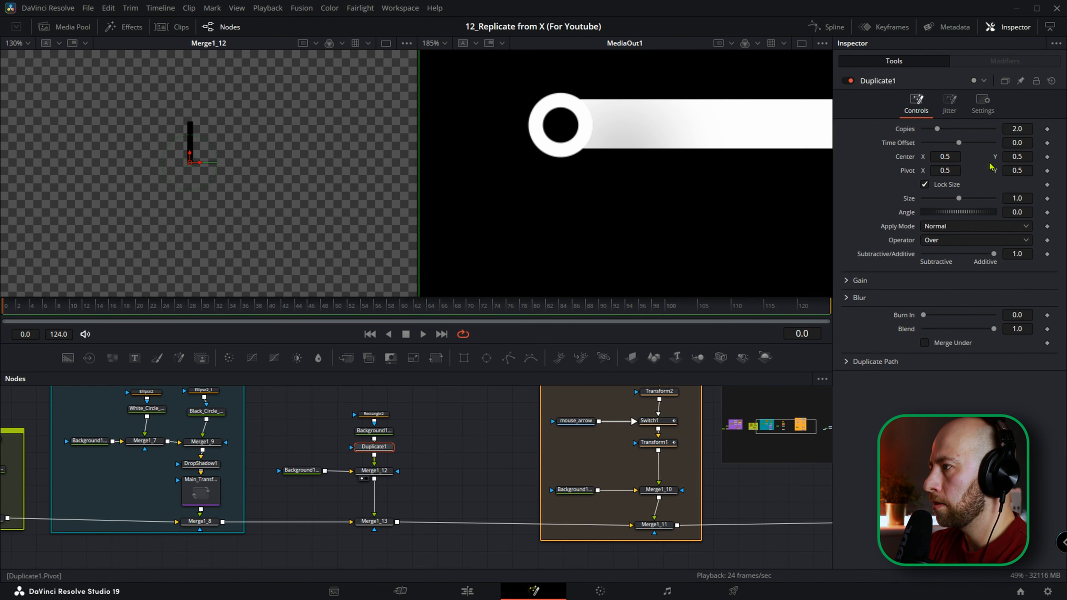
Set the Duplicate node to 8 copies with an angle of 45 degrees to form a starburst of lines.
{"action": "left_click", "coordinate": [1023, 128]}
{"action": "type", "text": "7"}
{"action": "key", "text": "Tab"}
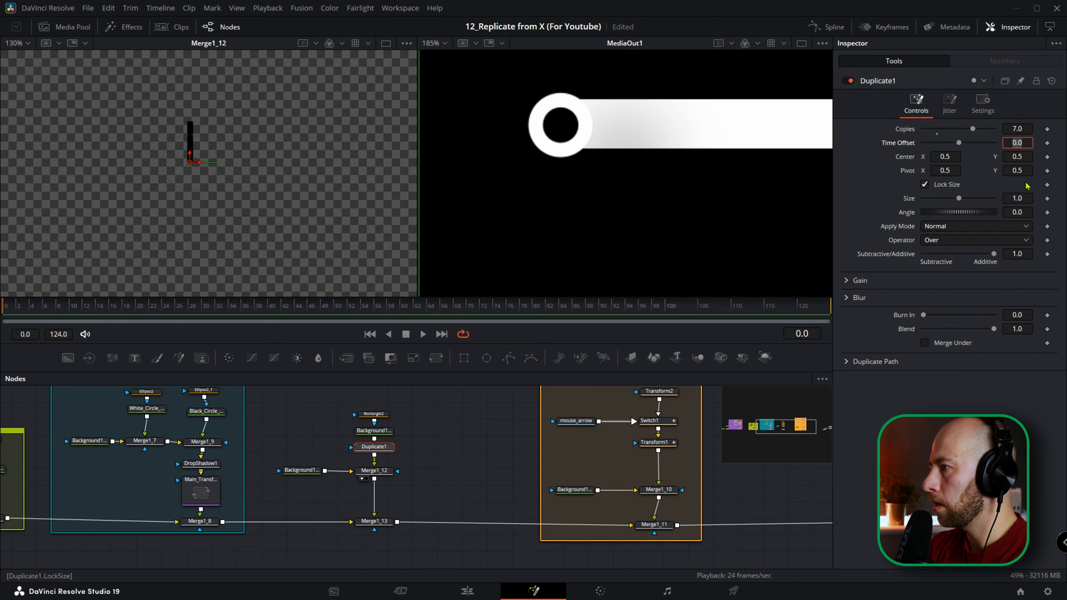
{"action": "left_click", "coordinate": [1023, 208]}
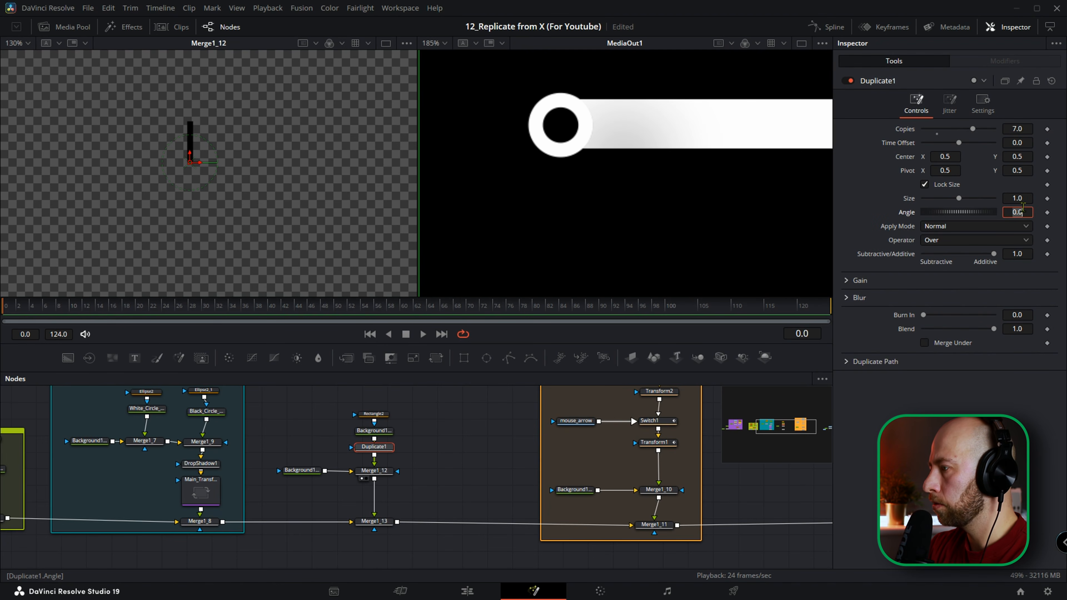
{"action": "key", "text": "Tab"}
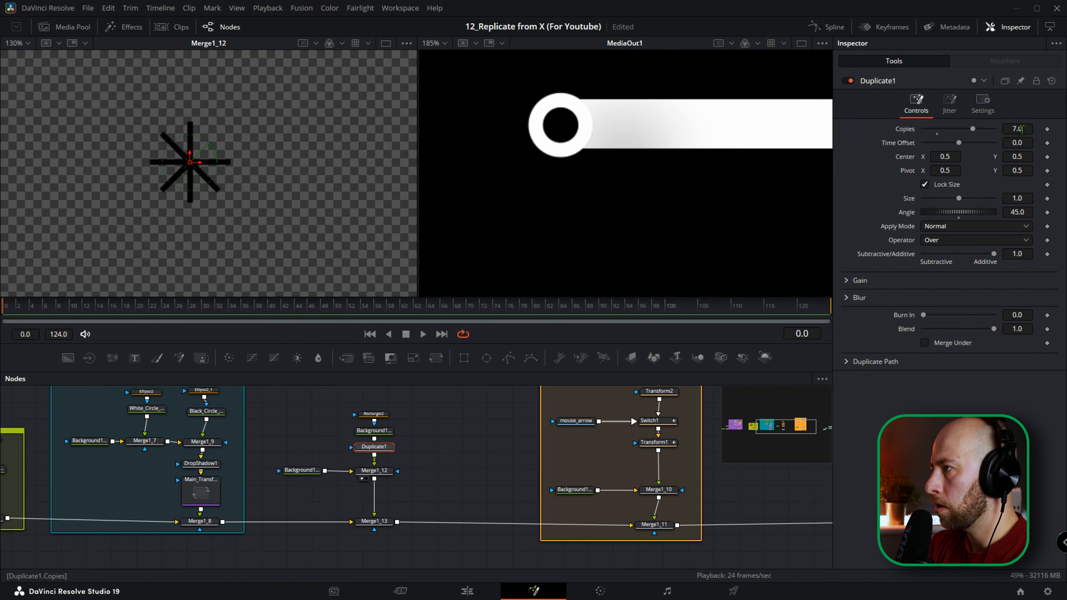
{"action": "type", "text": "8"}
{"action": "key", "text": "Tab"}
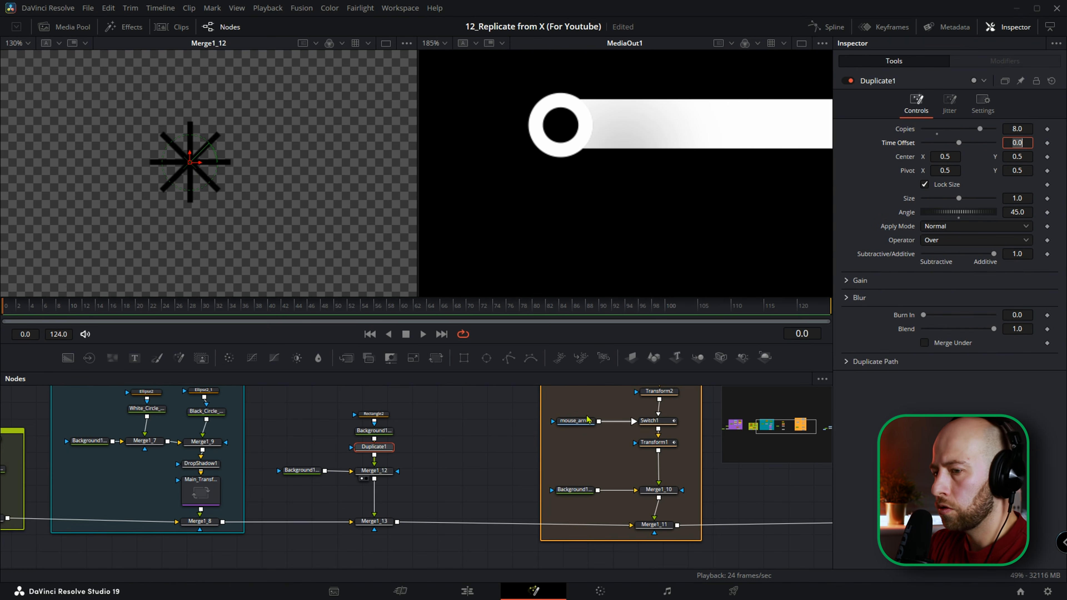
Raise Rectangle2's center Y to 0.525452 and set its width to 0.004 and height to 0.032, opening a gap in the burst's middle.
{"action": "left_click", "coordinate": [378, 417]}
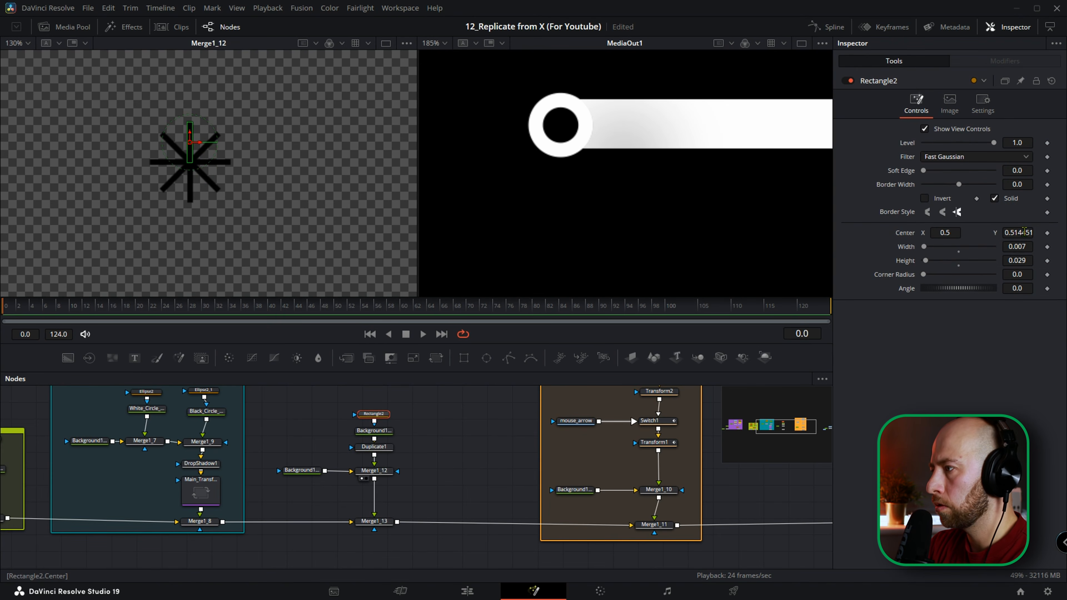
{"action": "left_click_drag", "start_coordinate": [1023, 232], "coordinate": [1034, 232]}
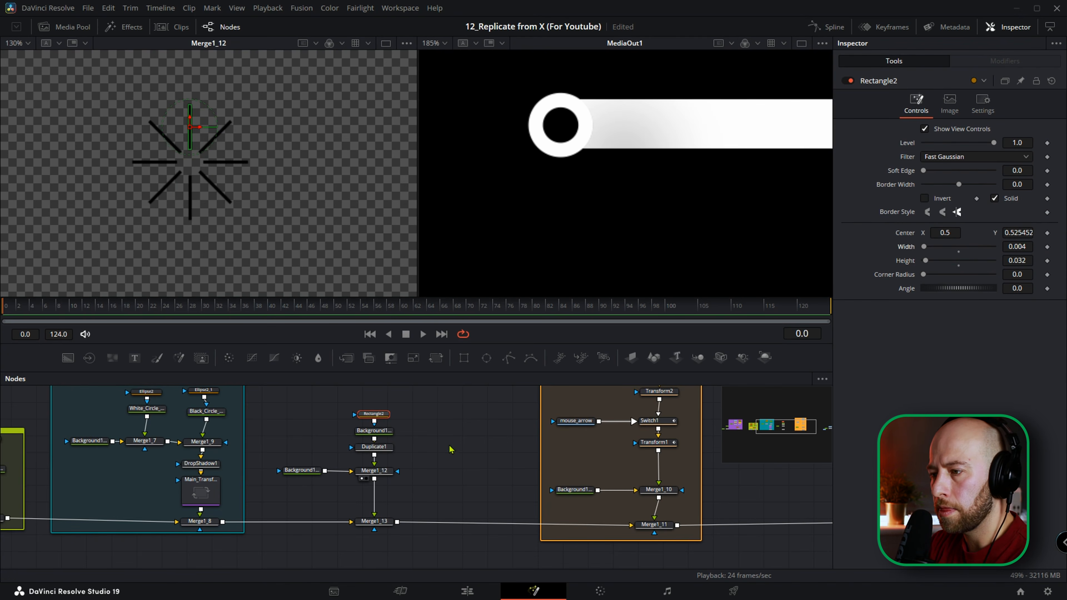
{"action": "scroll", "coordinate": [483, 448], "scroll_direction": "down", "scroll_amount": 5}
{"action": "left_click_drag", "start_coordinate": [578, 446], "coordinate": [457, 478]}
{"action": "key", "text": "ctrl+f"}
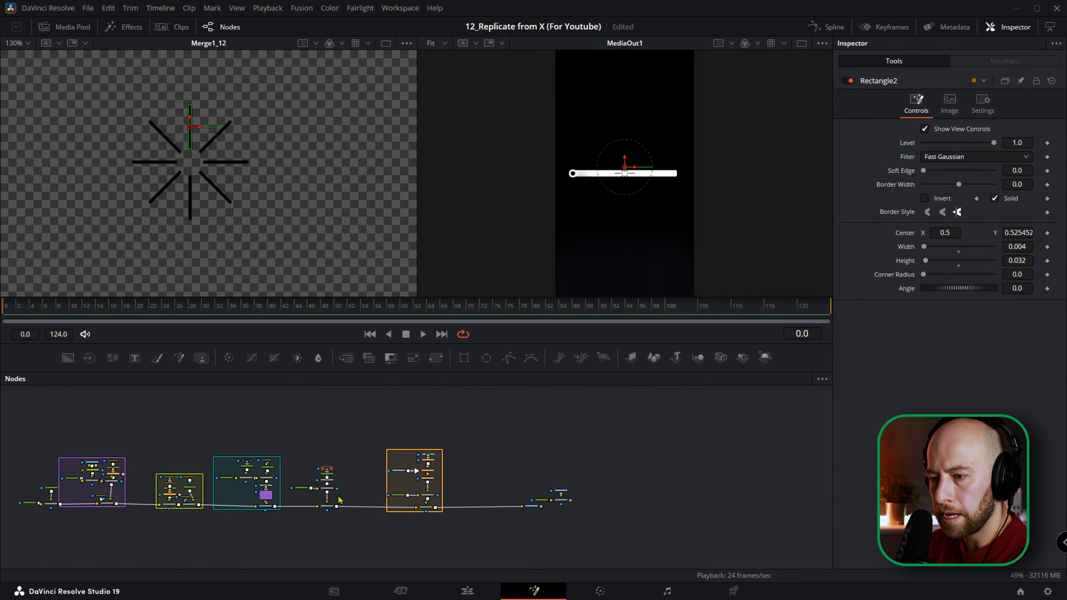
Add a Transform after Merge1_12 and move the burst onto the slider's round handle, at center X 0.129258.
{"action": "scroll", "coordinate": [341, 500], "scroll_direction": "up", "scroll_amount": 4}
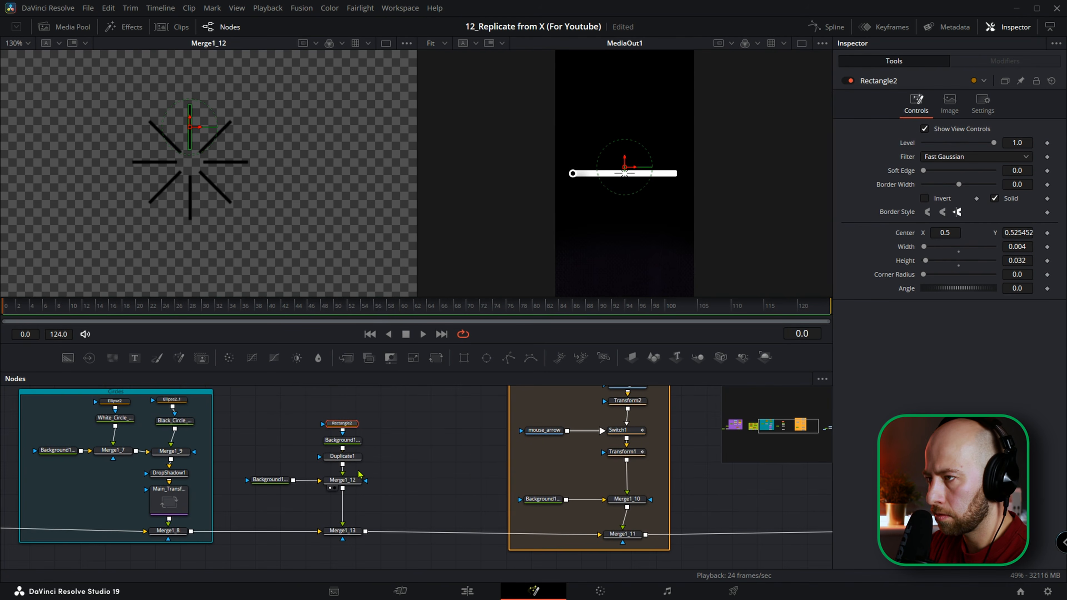
{"action": "left_click", "coordinate": [342, 480]}
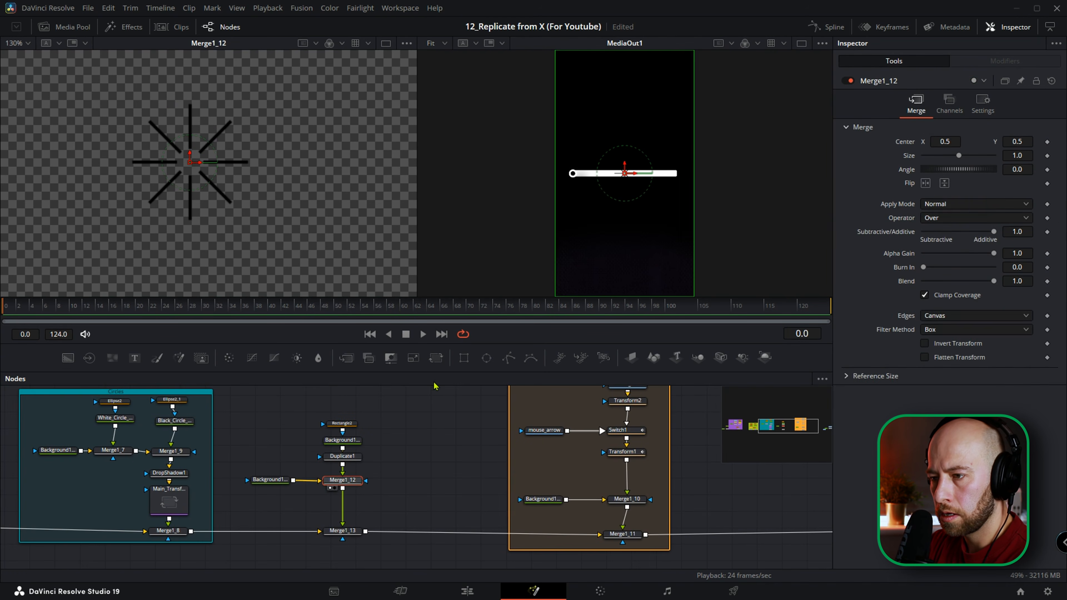
{"action": "left_click", "coordinate": [436, 357]}
{"action": "scroll", "coordinate": [625, 180], "scroll_direction": "up", "scroll_amount": 1}
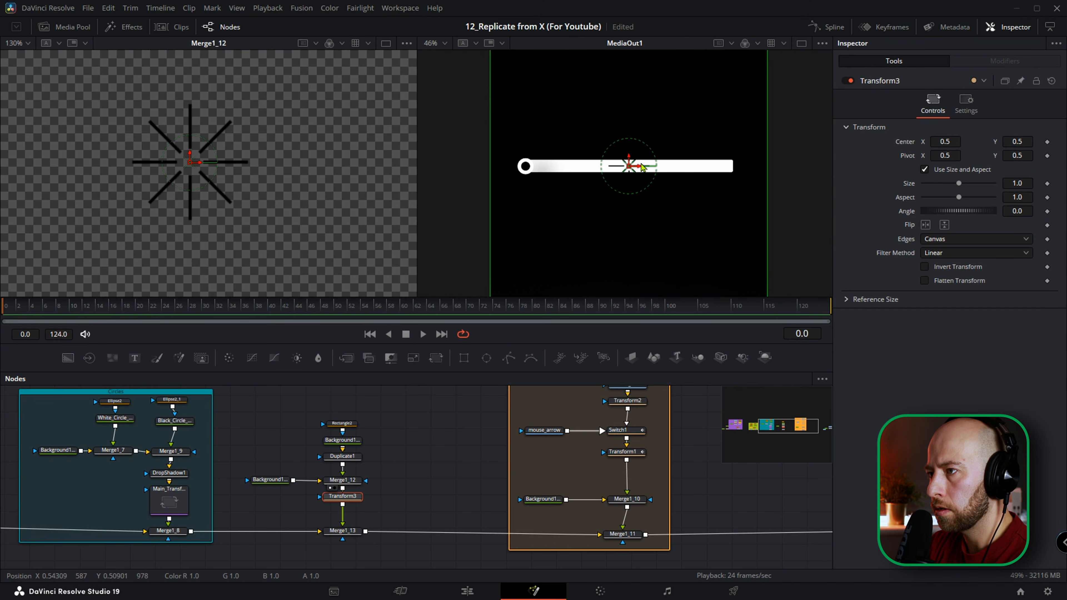
{"action": "left_click_drag", "start_coordinate": [639, 168], "coordinate": [536, 174]}
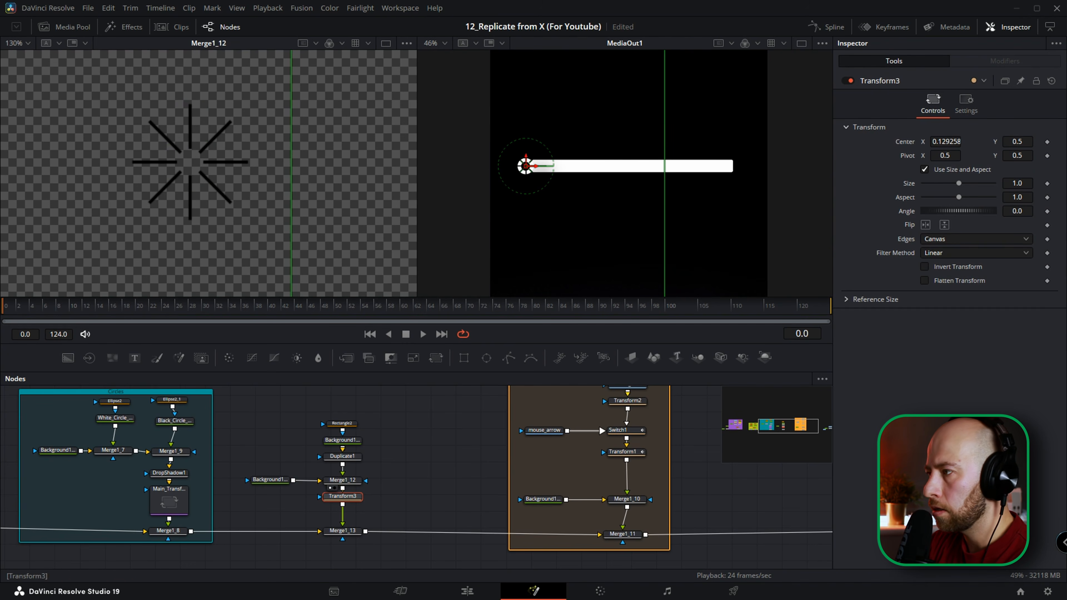
Scale the burst's Transform down to a size of 0.328.
{"action": "left_click_drag", "start_coordinate": [1025, 182], "coordinate": [571, 205]}
{"action": "scroll", "coordinate": [531, 174], "scroll_direction": "up", "scroll_amount": 6}
{"action": "left_click_drag", "start_coordinate": [530, 176], "coordinate": [618, 189]}
{"action": "left_click_drag", "start_coordinate": [1025, 183], "coordinate": [1064, 183]}
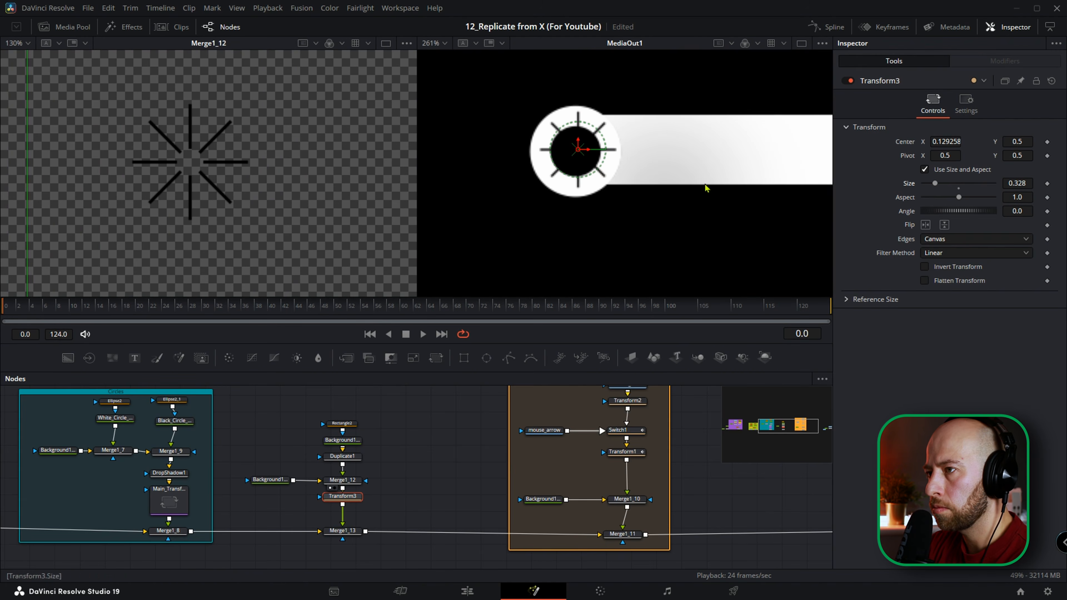
At frame 34, position the burst on the arrow cursor's tip, at center X 0.138108 and Y 0.492834.
{"action": "left_click_drag", "start_coordinate": [579, 152], "coordinate": [587, 181]}
{"action": "left_click_drag", "start_coordinate": [153, 313], "coordinate": [234, 310]}
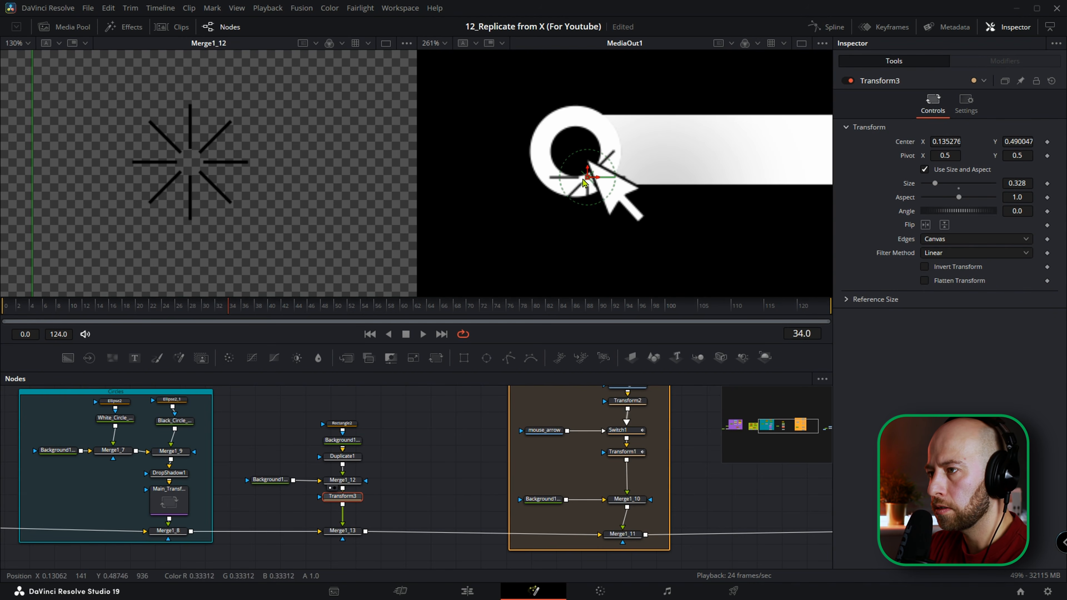
{"action": "left_click_drag", "start_coordinate": [587, 180], "coordinate": [593, 171]}
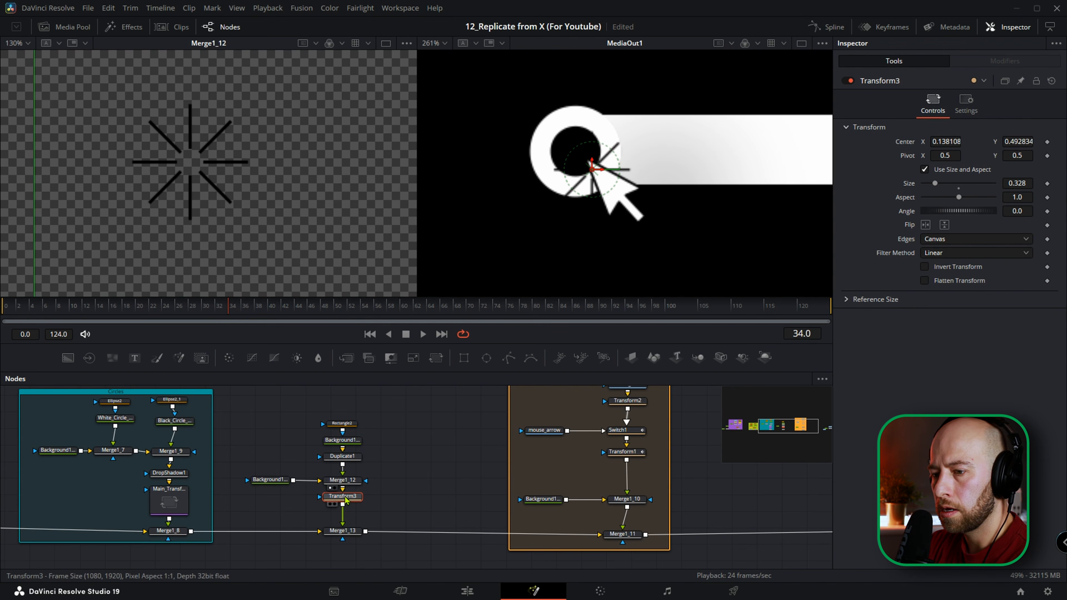
Keyframe the Blend of Merge1_13 at 0.0 on frame 32.
{"action": "left_click", "coordinate": [347, 532]}
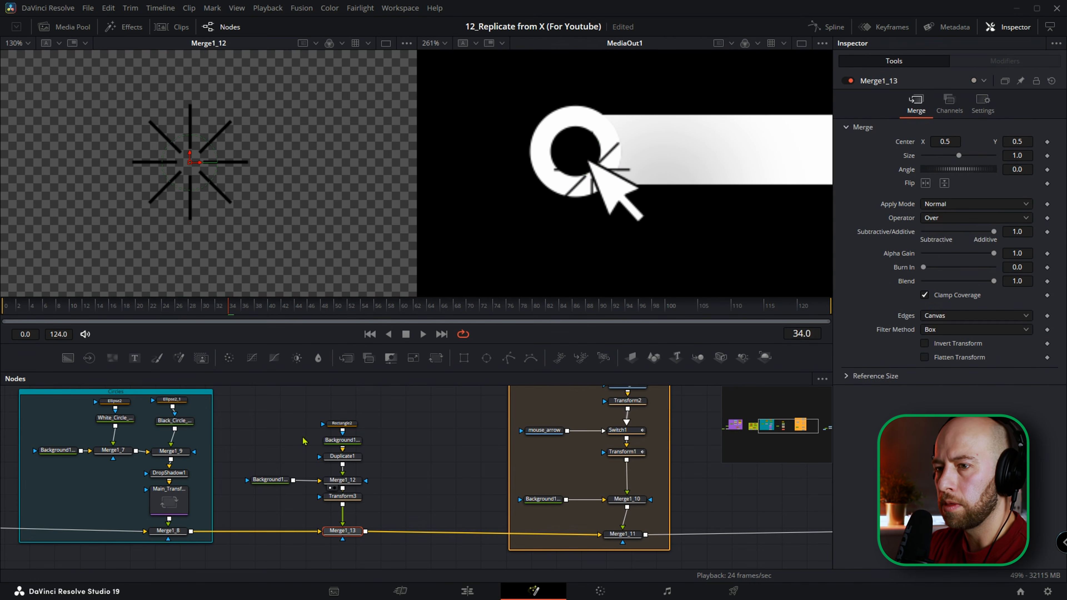
{"action": "left_click_drag", "start_coordinate": [230, 311], "coordinate": [221, 312]}
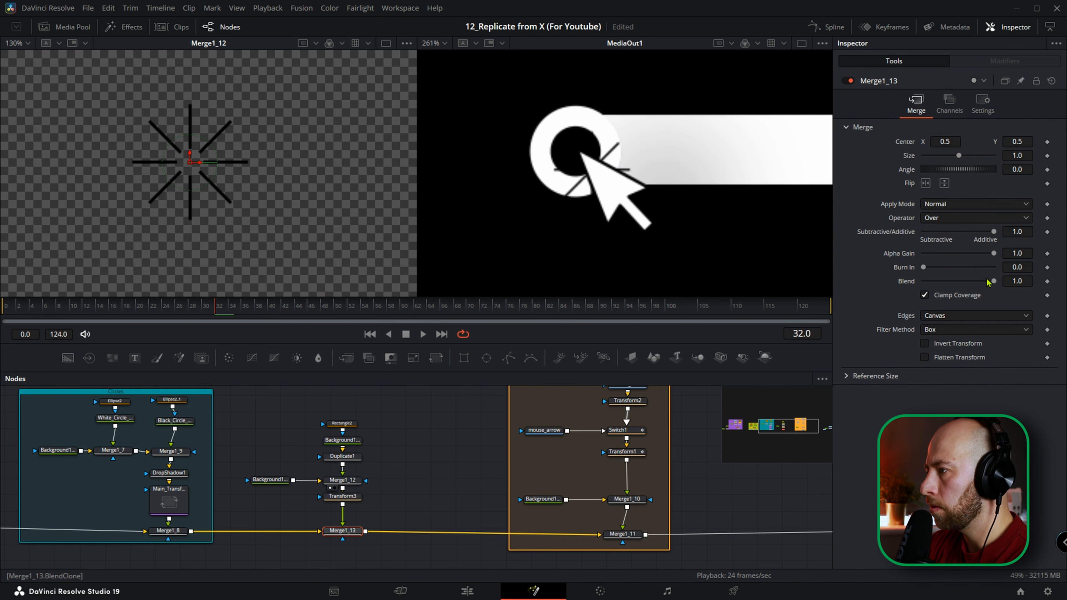
{"action": "left_click", "coordinate": [1047, 282]}
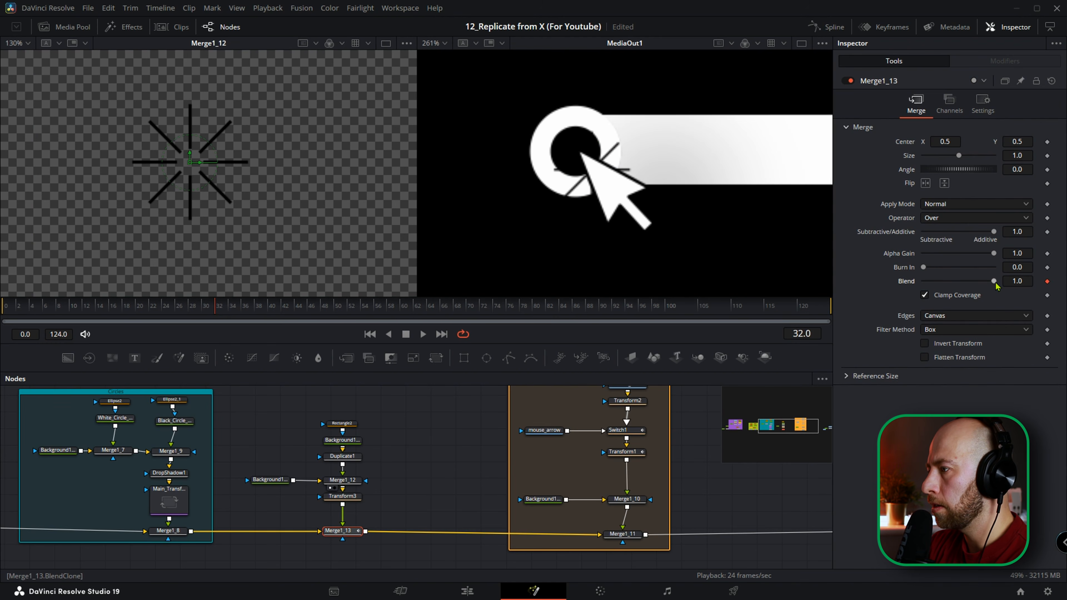
{"action": "left_click_drag", "start_coordinate": [993, 282], "coordinate": [923, 281]}
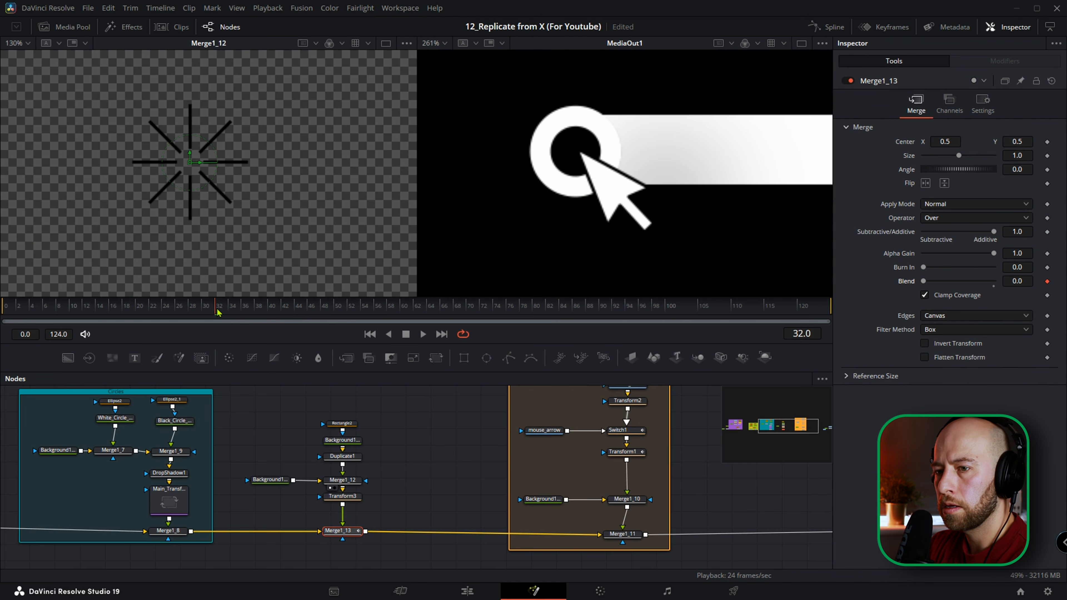
Keyframe Merge1_13's Blend at 1.0 on frame 34 and 0.0 on frame 36, and play back the burst's flash.
{"action": "left_click_drag", "start_coordinate": [218, 311], "coordinate": [233, 314]}
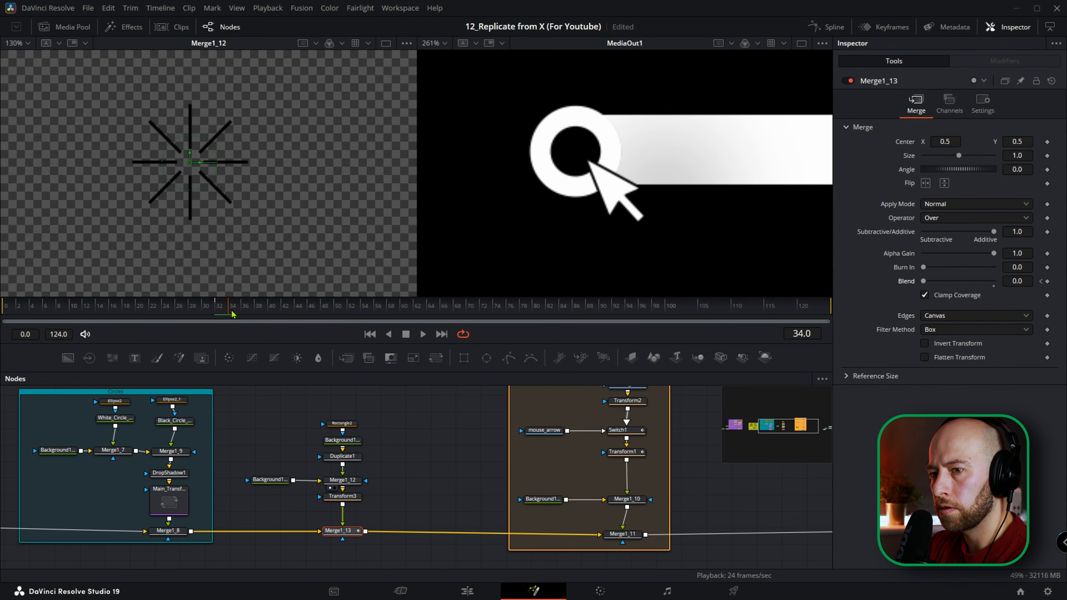
{"action": "left_click_drag", "start_coordinate": [924, 281], "coordinate": [995, 281]}
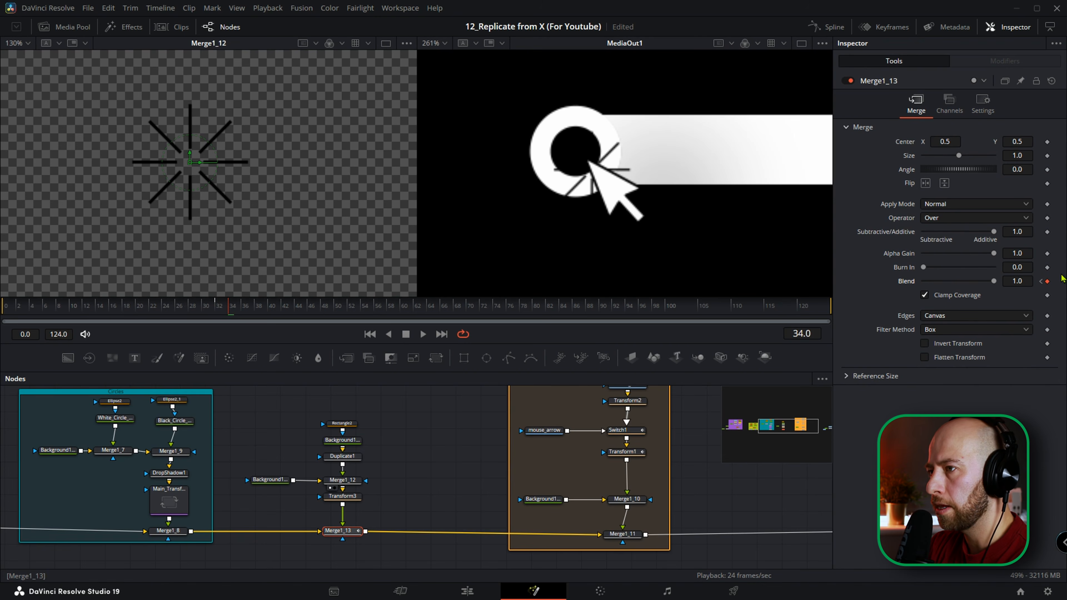
{"action": "left_click_drag", "start_coordinate": [231, 310], "coordinate": [245, 310]}
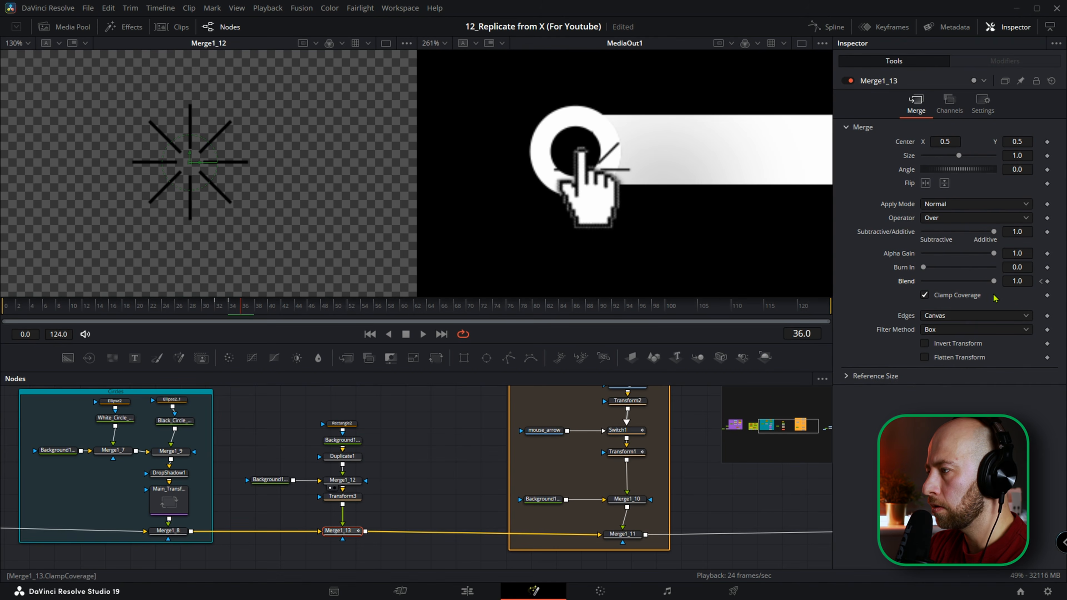
{"action": "left_click_drag", "start_coordinate": [962, 282], "coordinate": [852, 284]}
{"action": "left_click_drag", "start_coordinate": [211, 309], "coordinate": [206, 310]}
{"action": "key", "text": "space"}
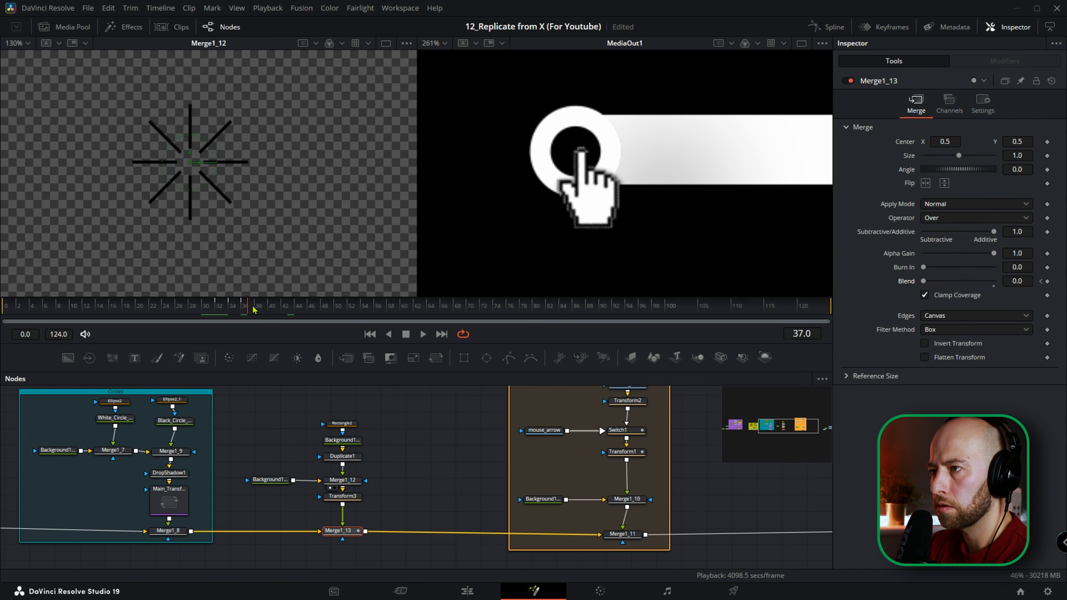
Enclose the click-burst nodes, from Rectangle2 down to Merge1_13, in a blue underlay named Click_Effect.
{"action": "scroll", "coordinate": [546, 455], "scroll_direction": "down", "scroll_amount": 2}
{"action": "left_click_drag", "start_coordinate": [429, 414], "coordinate": [329, 535]}
{"action": "key", "text": "shift+space"}
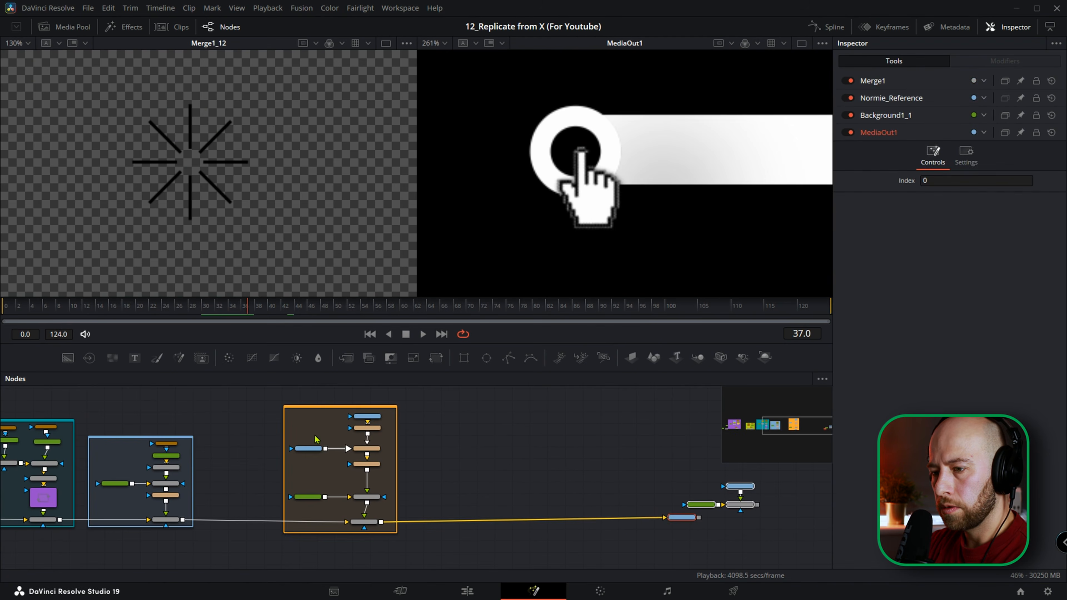
{"action": "scroll", "coordinate": [316, 439], "scroll_direction": "down", "scroll_amount": 2}
{"action": "scroll", "coordinate": [489, 410], "scroll_direction": "up", "scroll_amount": 5}
{"action": "scroll", "coordinate": [532, 471], "scroll_direction": "down", "scroll_amount": 2}
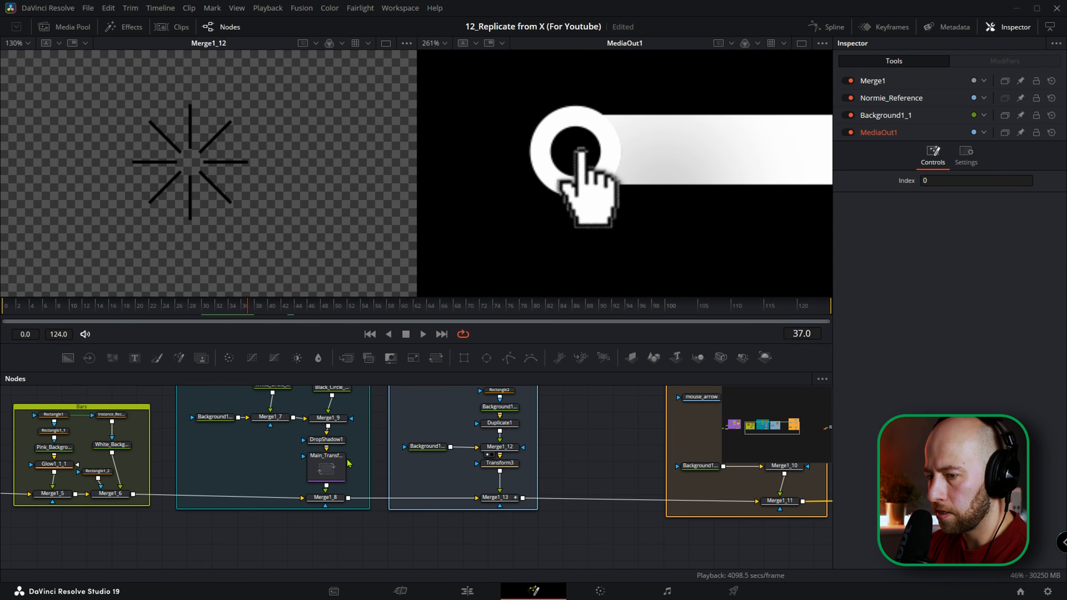
Pin Main_Transform's controls in the Inspector and insert a Transform node between Merge1_10 and Merge1_11.
{"action": "left_click", "coordinate": [326, 466]}
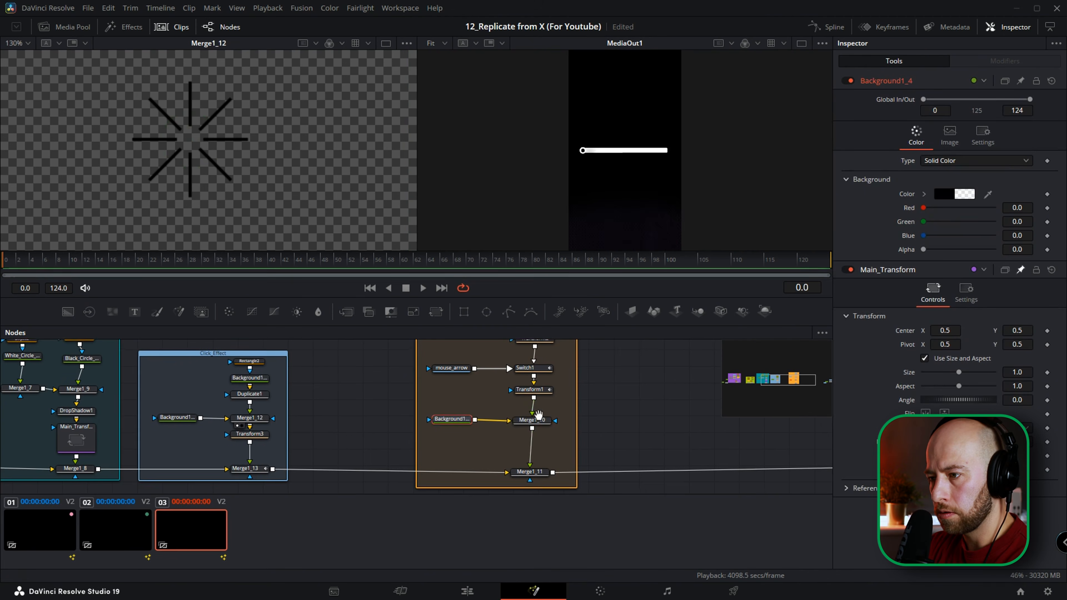
{"action": "scroll", "coordinate": [459, 402], "scroll_direction": "up", "scroll_amount": 2}
{"action": "scroll", "coordinate": [459, 401], "scroll_direction": "up", "scroll_amount": 2}
{"action": "left_click_drag", "start_coordinate": [461, 401], "coordinate": [447, 349]}
{"action": "scroll", "coordinate": [458, 448], "scroll_direction": "down", "scroll_amount": 3}
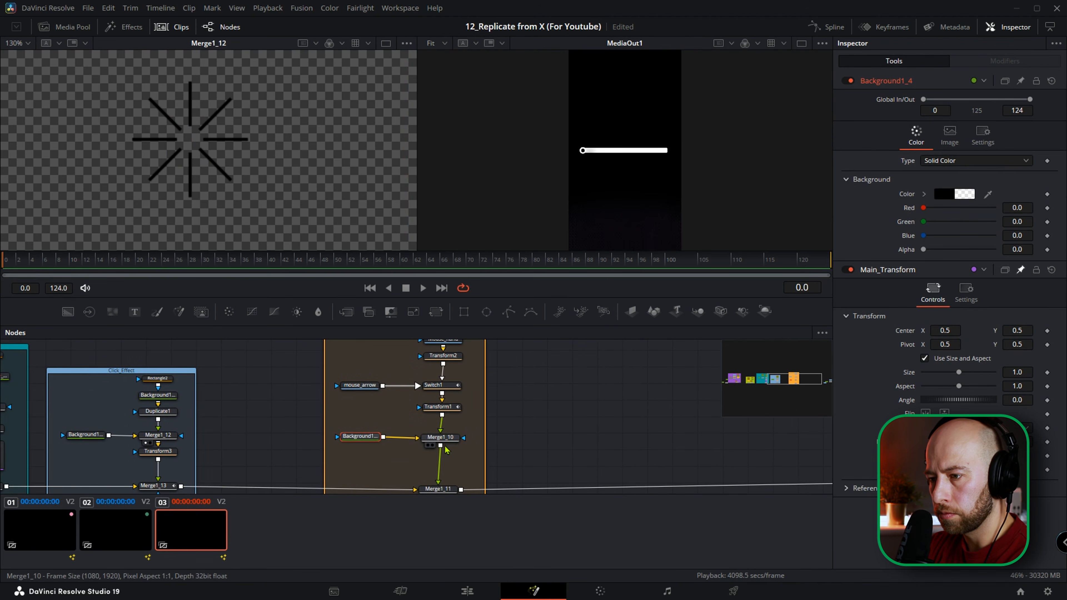
{"action": "left_click", "coordinate": [447, 441]}
{"action": "key", "text": "shift+space"}
{"action": "type", "text": "t"}
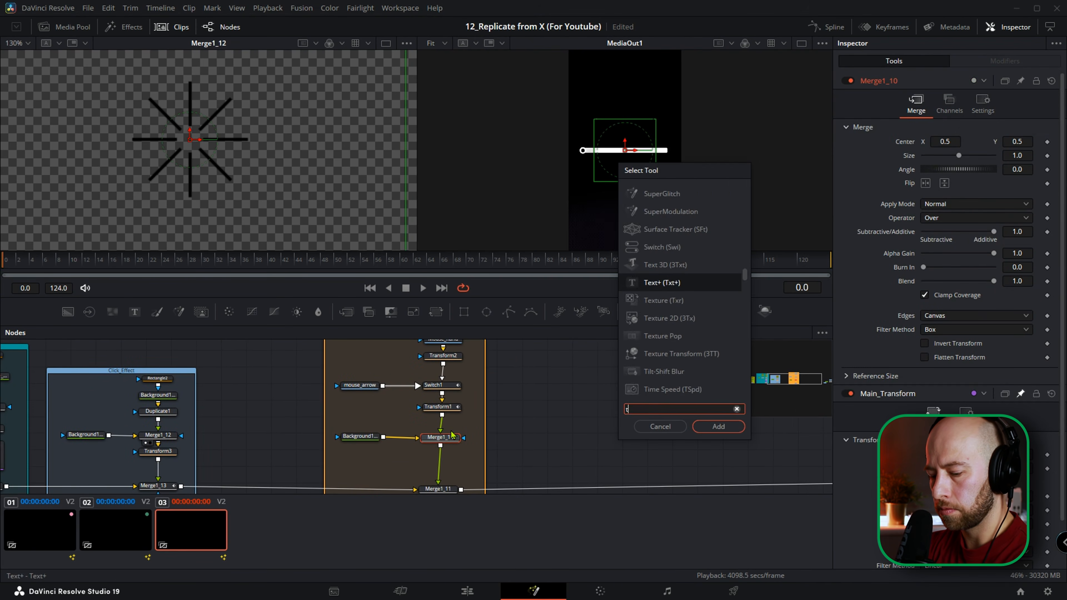
{"action": "type", "text": "ransf"}
{"action": "key", "text": "Return"}
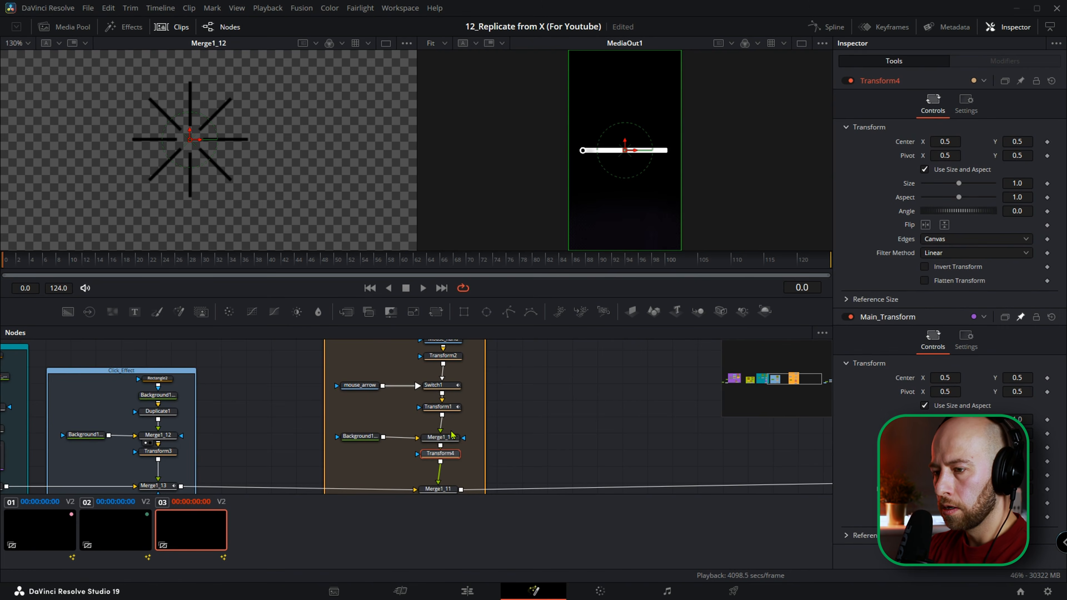
Rename the Transform node after Merge1_10 as Transform_hor_movement and set its node color to Violet.
{"action": "scroll", "coordinate": [448, 453], "scroll_direction": "up", "scroll_amount": 2}
{"action": "key", "text": "F2"}
{"action": "key", "text": "BackSpace"}
{"action": "type", "text": "_ho"}
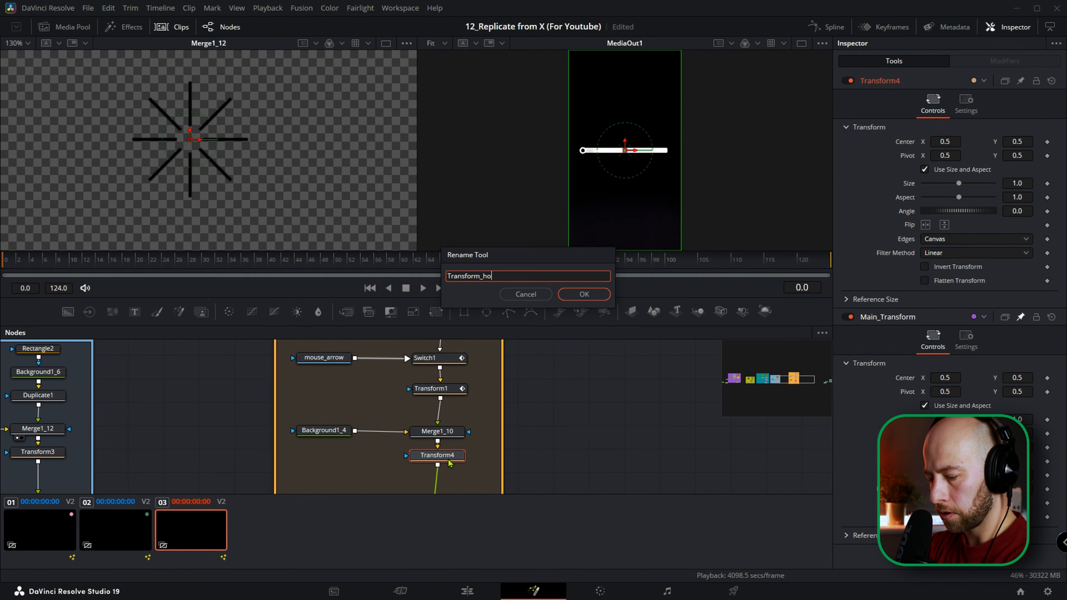
{"action": "type", "text": "r_movement"}
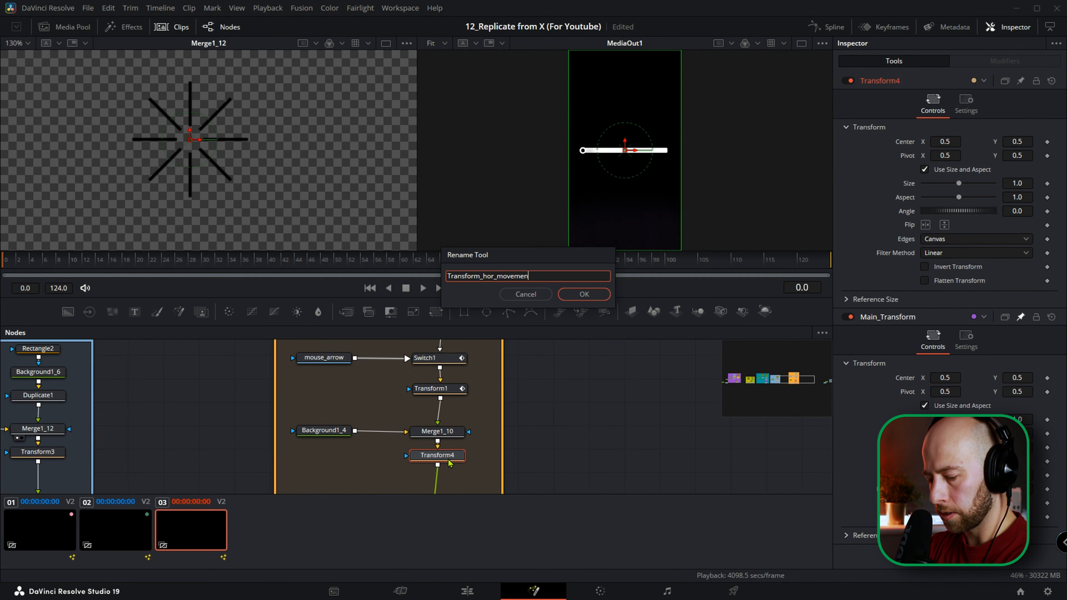
{"action": "key", "text": "Return"}
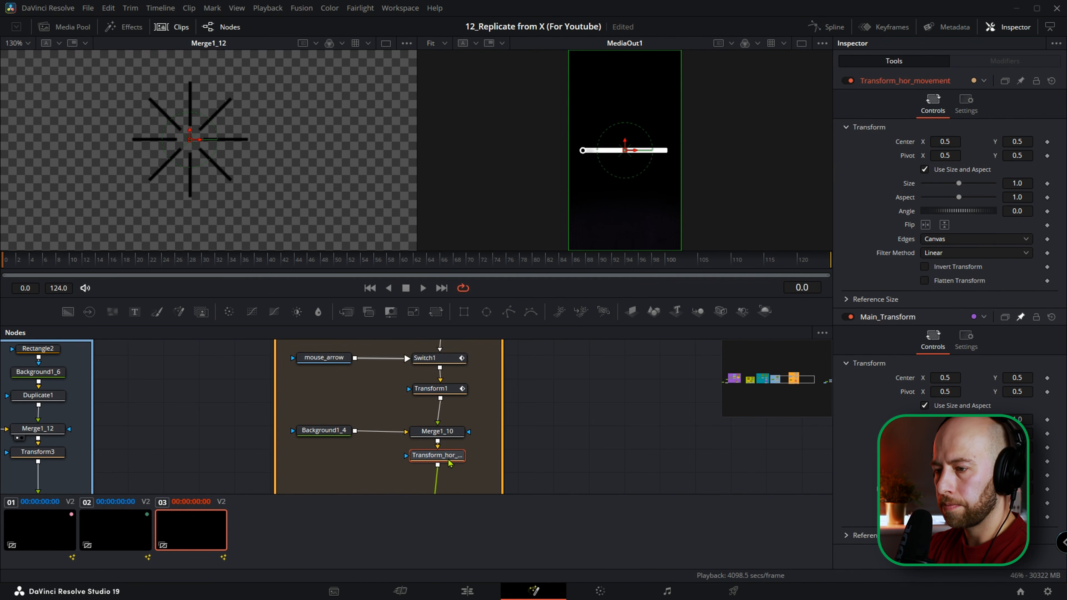
{"action": "right_click", "coordinate": [449, 460]}
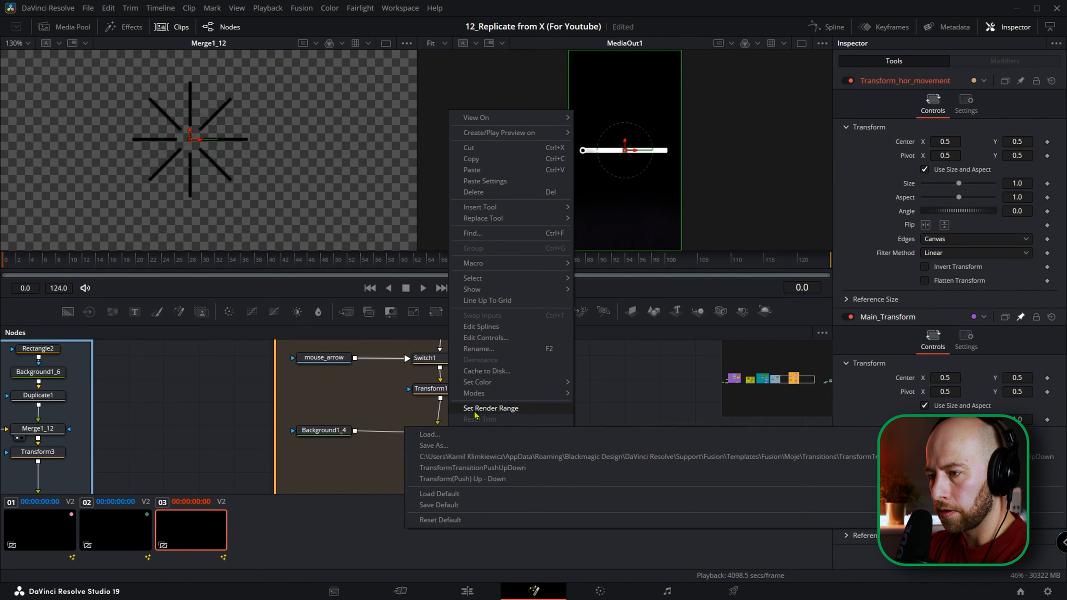
{"action": "mouse_move", "coordinate": [562, 382]}
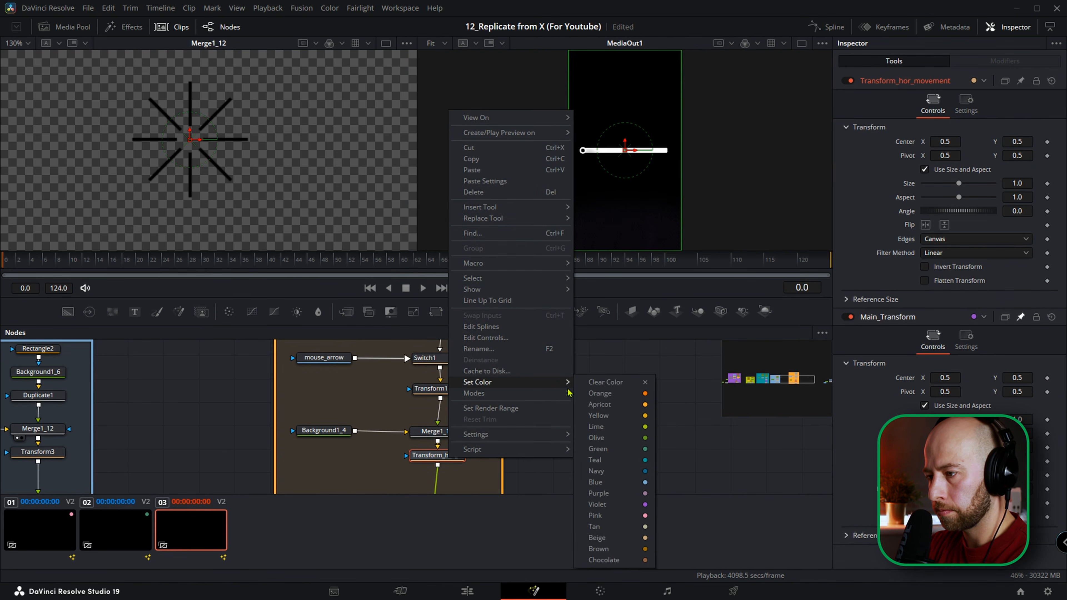
{"action": "left_click", "coordinate": [622, 503]}
Set the node color of Rectangle1_1 in the Bars group to Violet.
{"action": "scroll", "coordinate": [512, 432], "scroll_direction": "down", "scroll_amount": 3}
{"action": "left_click_drag", "start_coordinate": [485, 407], "coordinate": [586, 422]}
{"action": "left_click_drag", "start_coordinate": [238, 423], "coordinate": [462, 400]}
{"action": "scroll", "coordinate": [281, 401], "scroll_direction": "up", "scroll_amount": 3}
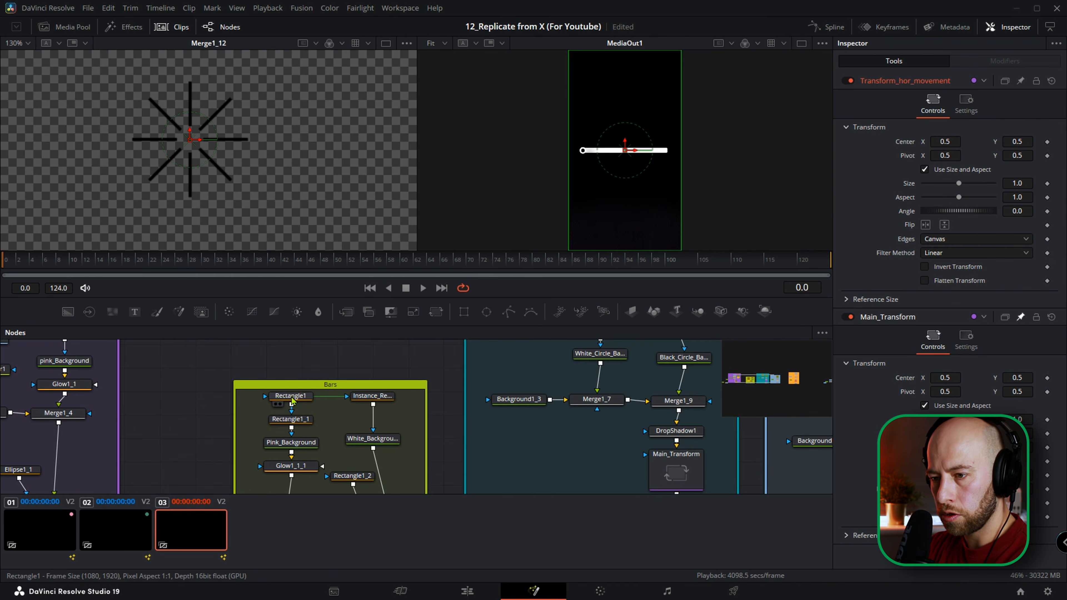
{"action": "left_click_drag", "start_coordinate": [303, 422], "coordinate": [291, 406]}
{"action": "left_click", "coordinate": [293, 408]}
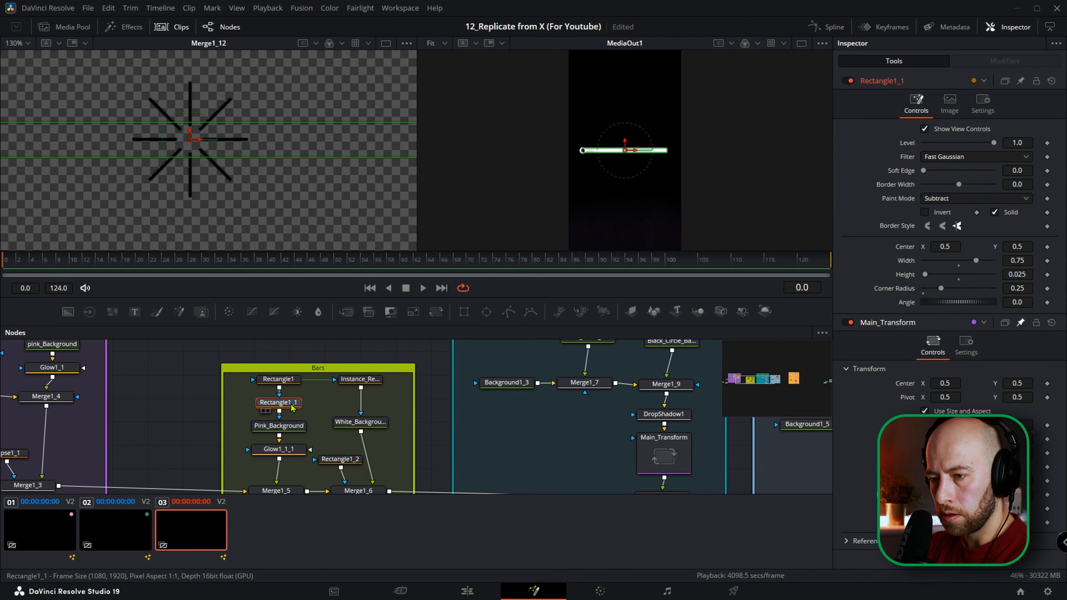
{"action": "right_click", "coordinate": [293, 408]}
{"action": "mouse_move", "coordinate": [323, 380]}
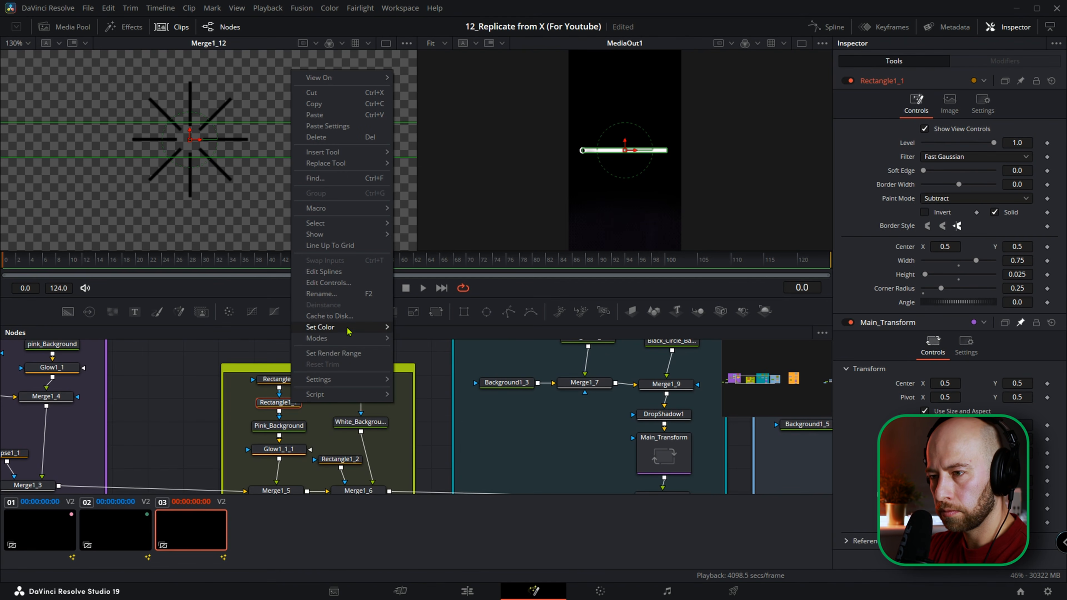
{"action": "mouse_move", "coordinate": [356, 330]}
{"action": "left_click", "coordinate": [436, 454]}
Set the node color of Rectangle1_2, the mask feeding Merge1_6, to Violet and hide the clip thumbnails.
{"action": "left_click_drag", "start_coordinate": [429, 446], "coordinate": [383, 371]}
{"action": "left_click", "coordinate": [291, 388]}
{"action": "right_click", "coordinate": [291, 389]}
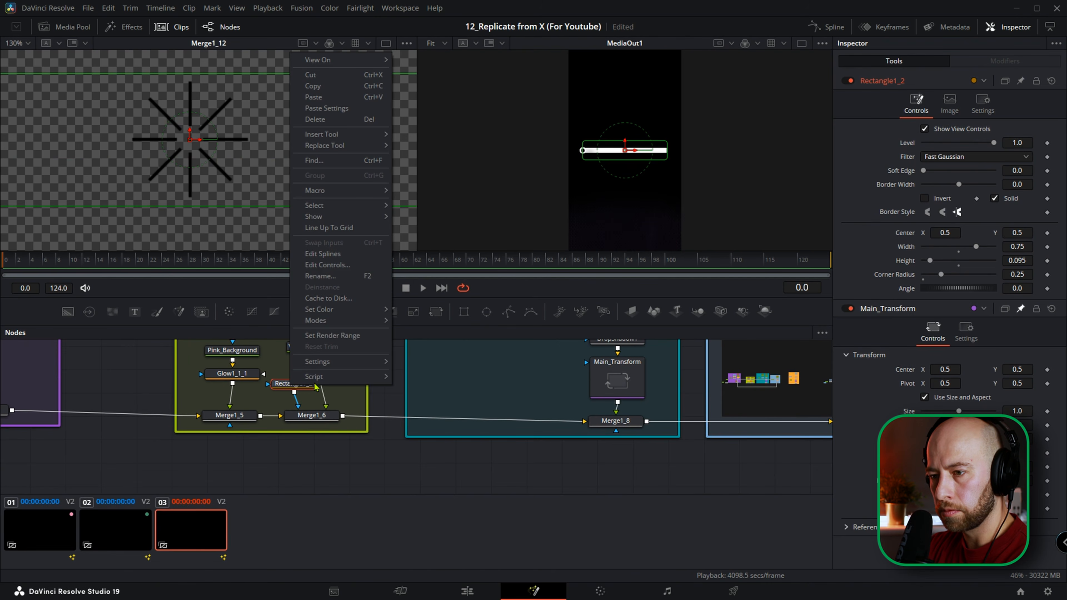
{"action": "mouse_move", "coordinate": [348, 310]}
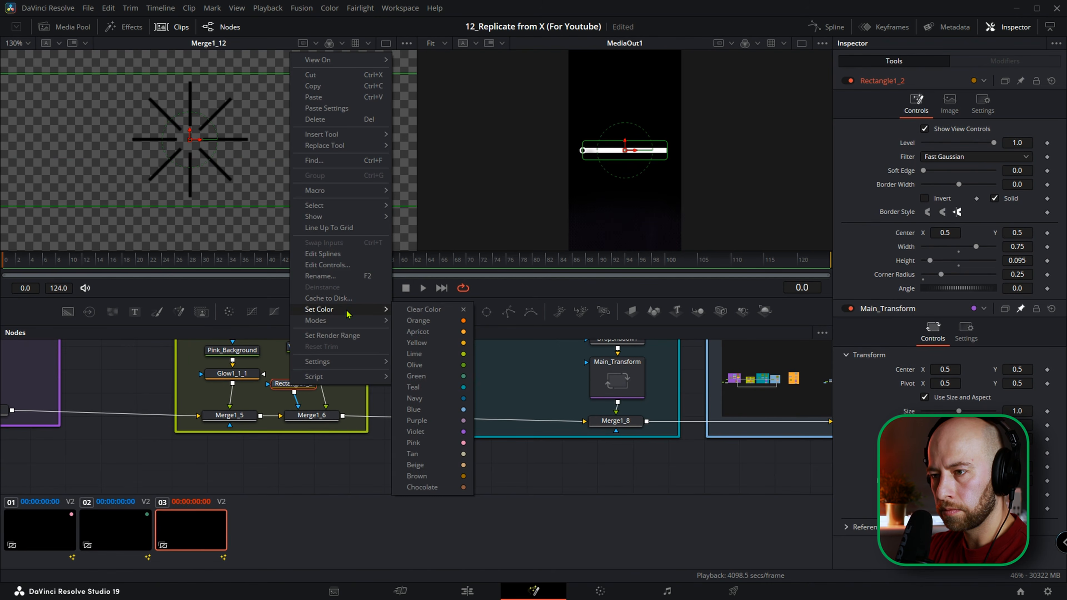
{"action": "left_click", "coordinate": [434, 431]}
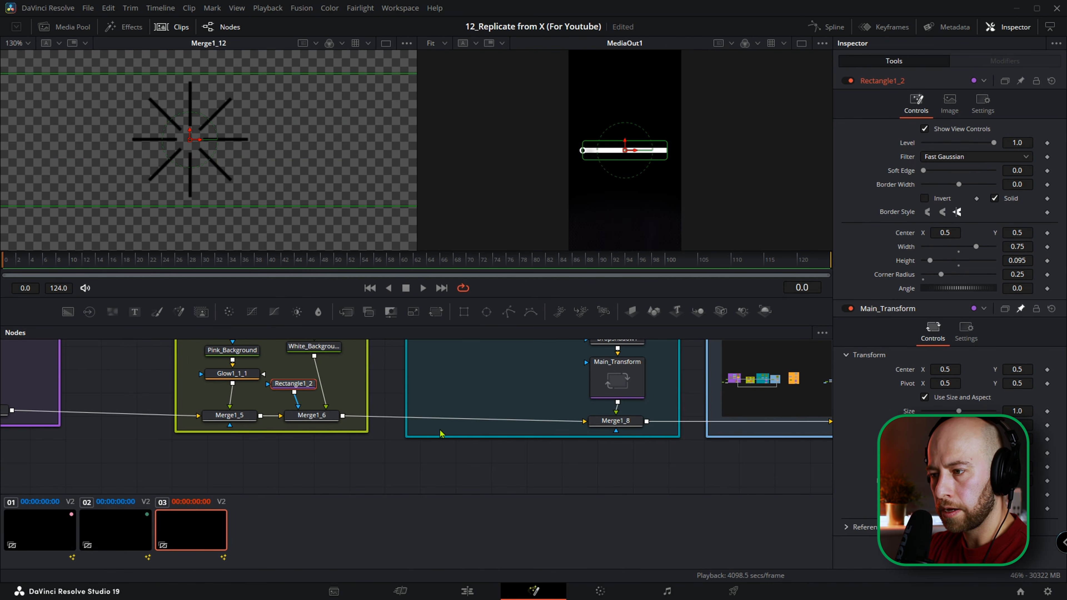
{"action": "left_click", "coordinate": [172, 28]}
Pin Rectangle1_2, Rectangle1_1 and Transform_hor_movement in the Inspector together with Main_Transform.
{"action": "scroll", "coordinate": [504, 448], "scroll_direction": "down", "scroll_amount": 5}
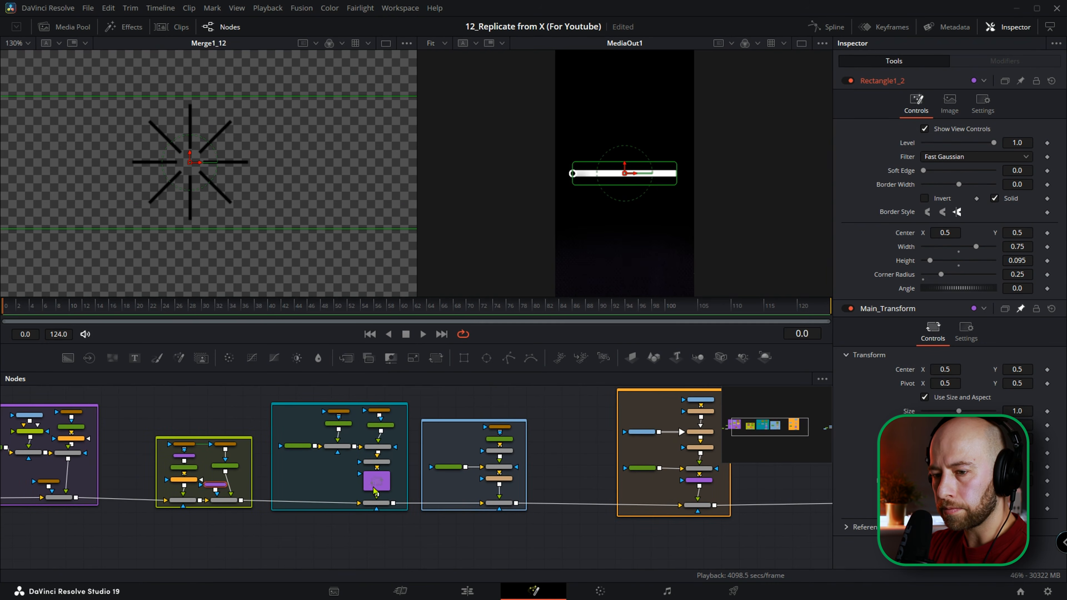
{"action": "left_click", "coordinate": [380, 487]}
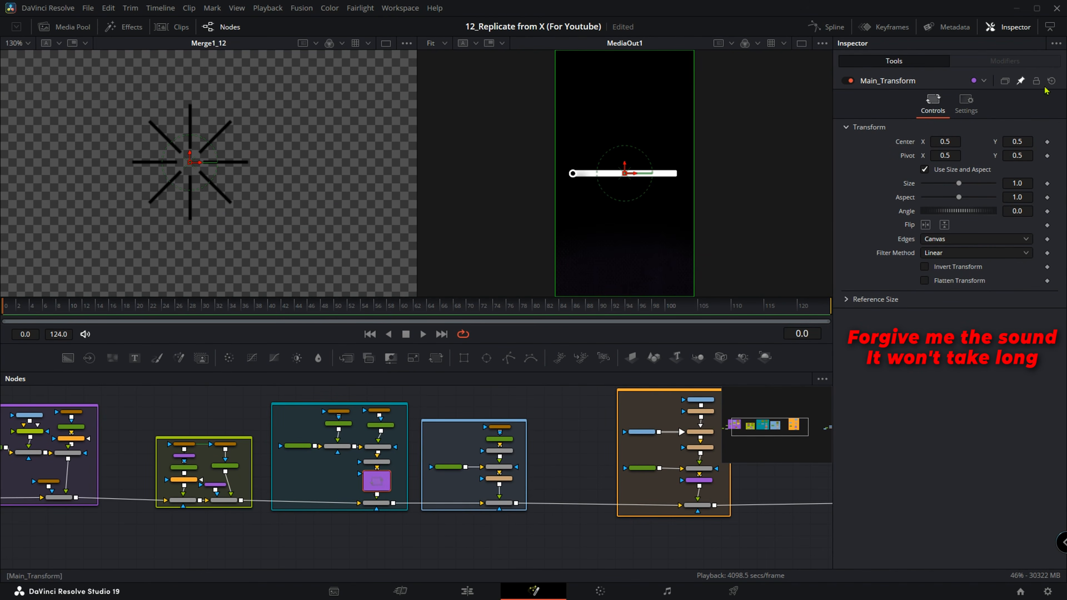
{"action": "scroll", "coordinate": [218, 488], "scroll_direction": "up", "scroll_amount": 2}
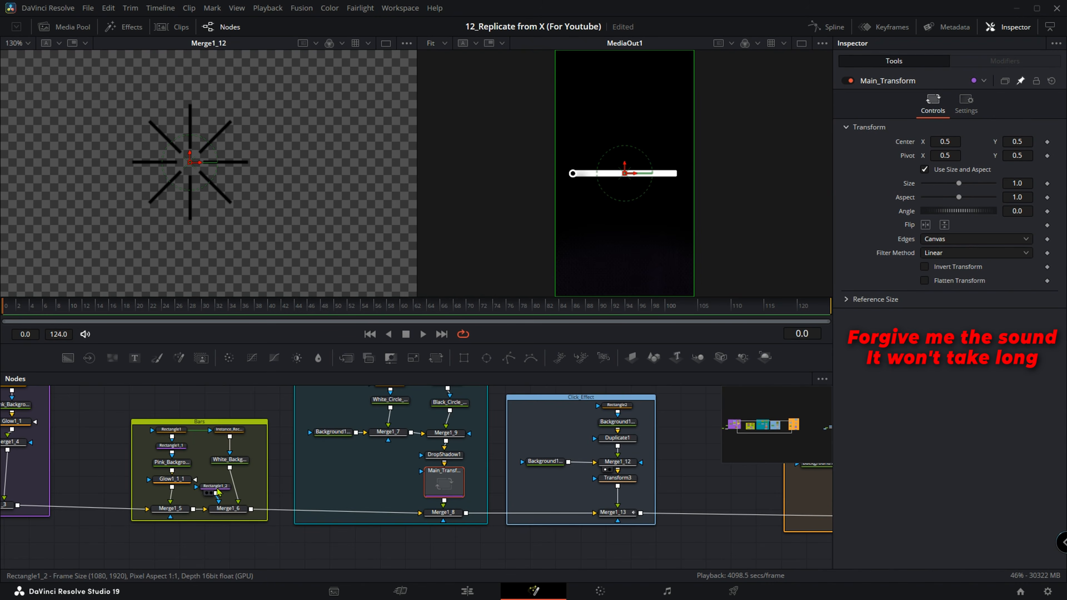
{"action": "left_click", "coordinate": [217, 491]}
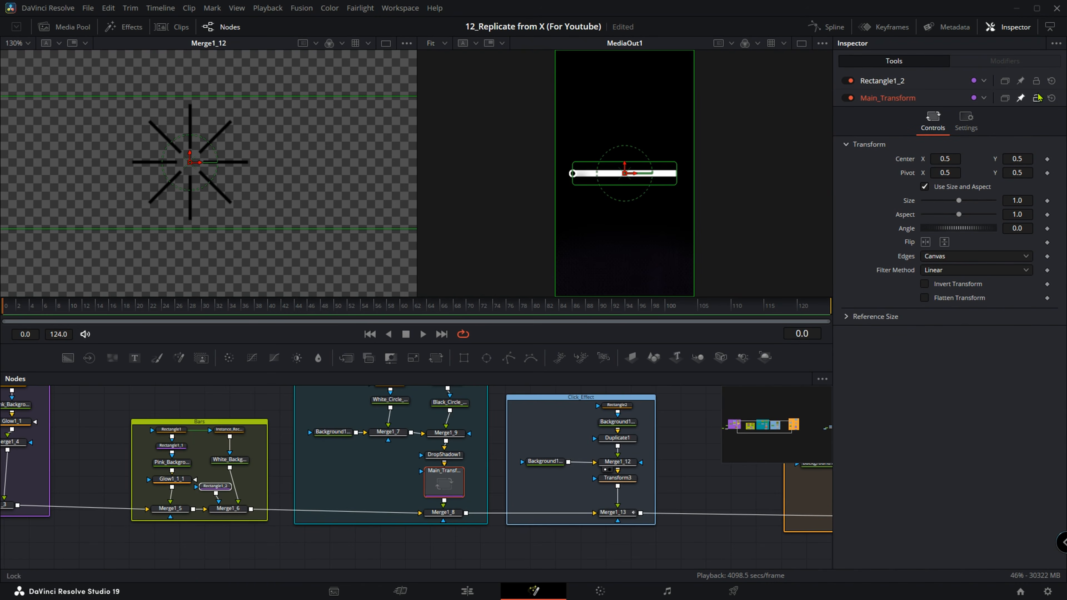
{"action": "left_click", "coordinate": [1019, 83]}
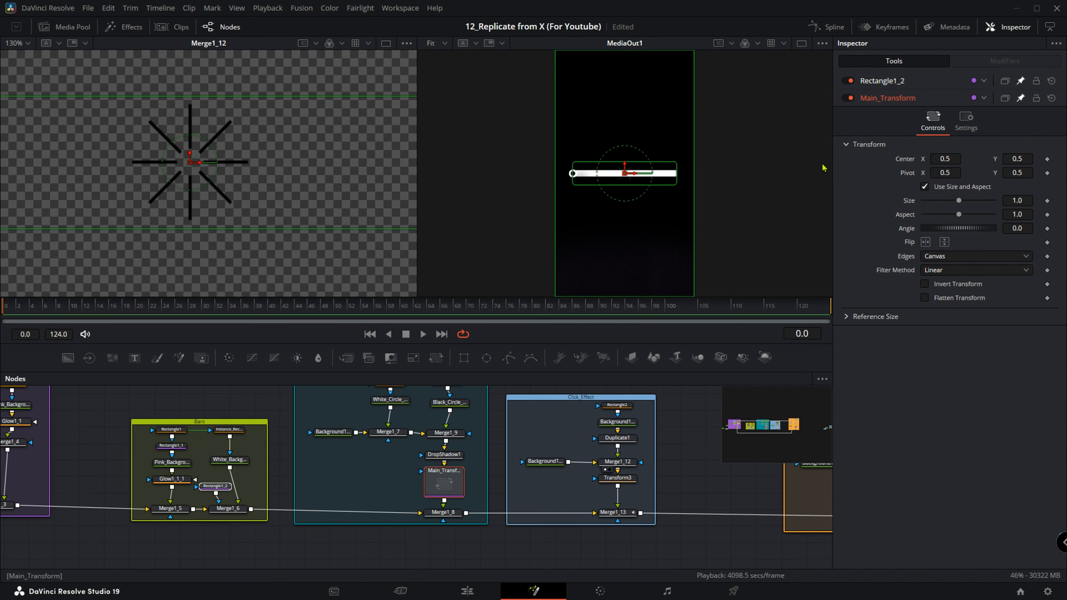
{"action": "left_click", "coordinate": [177, 452]}
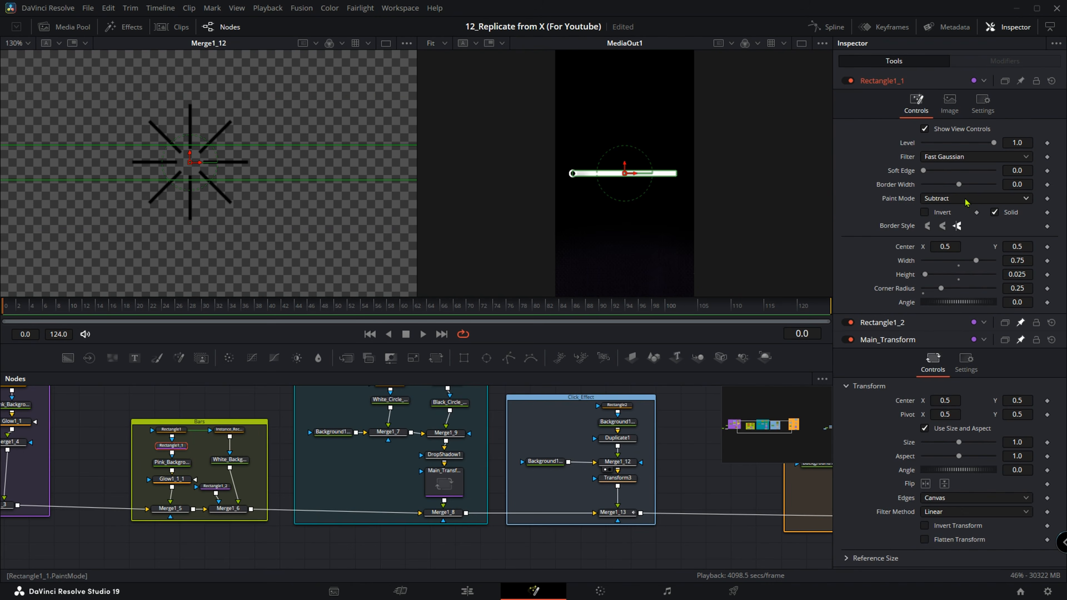
{"action": "left_click", "coordinate": [1021, 82]}
{"action": "left_click_drag", "start_coordinate": [586, 473], "coordinate": [232, 482]}
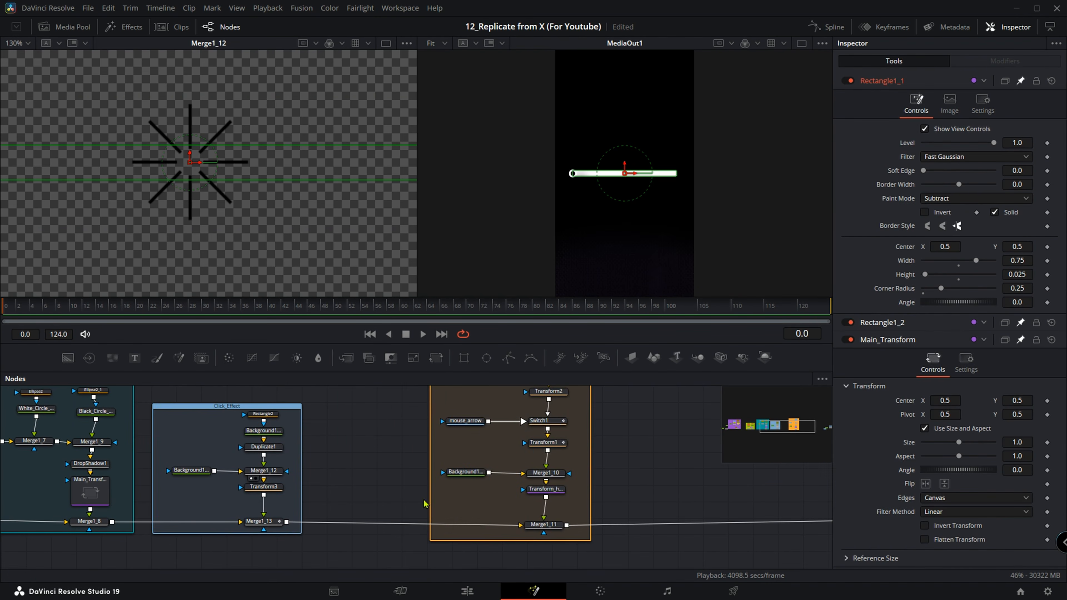
{"action": "left_click", "coordinate": [543, 492]}
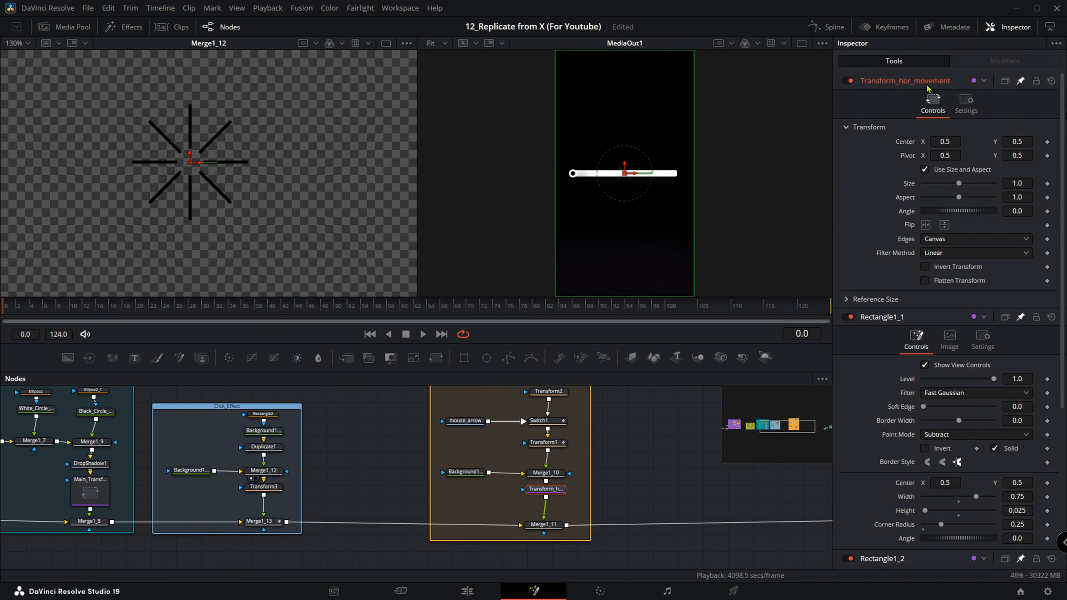
Add an expression to Transform_hor_movement's Center and link it to Main_Transform's Center.
{"action": "left_click", "coordinate": [880, 318]}
{"action": "left_click", "coordinate": [902, 82]}
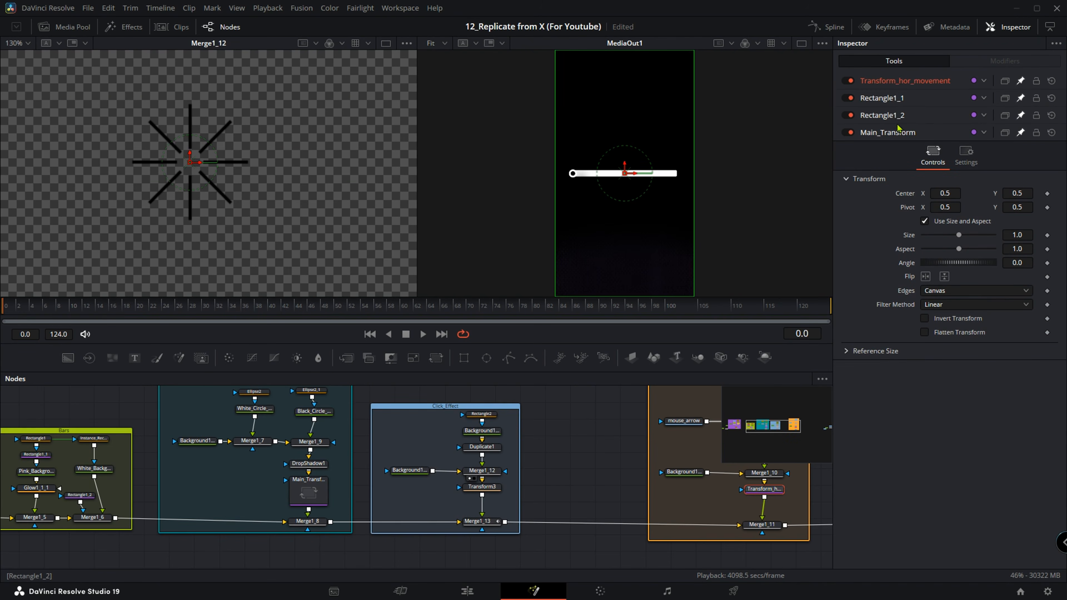
{"action": "left_click", "coordinate": [897, 84]}
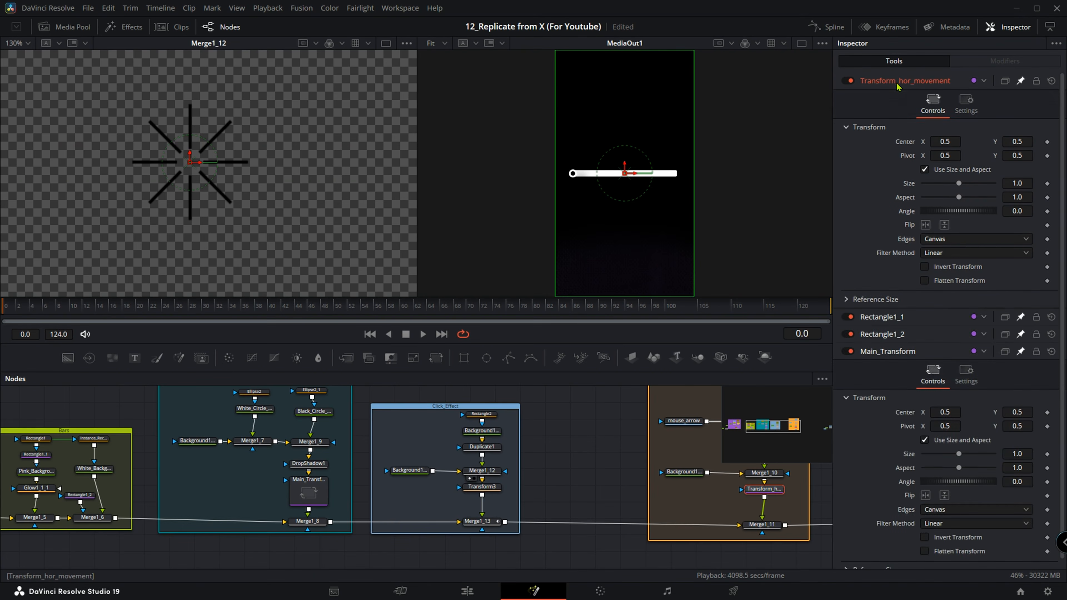
{"action": "right_click", "coordinate": [904, 145]}
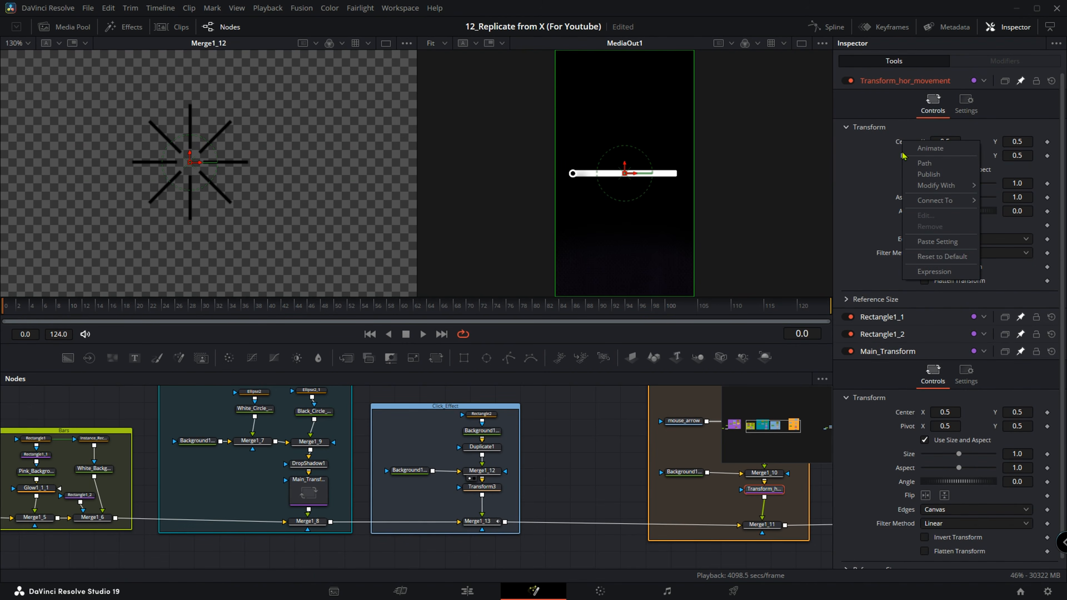
{"action": "left_click", "coordinate": [931, 273]}
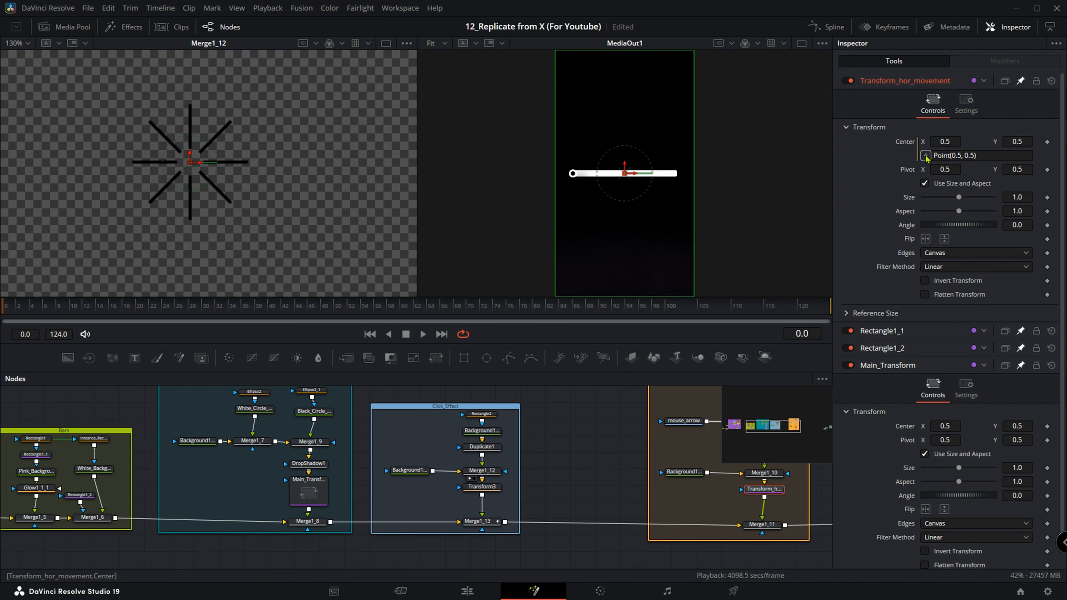
{"action": "left_click_drag", "start_coordinate": [925, 157], "coordinate": [906, 433]}
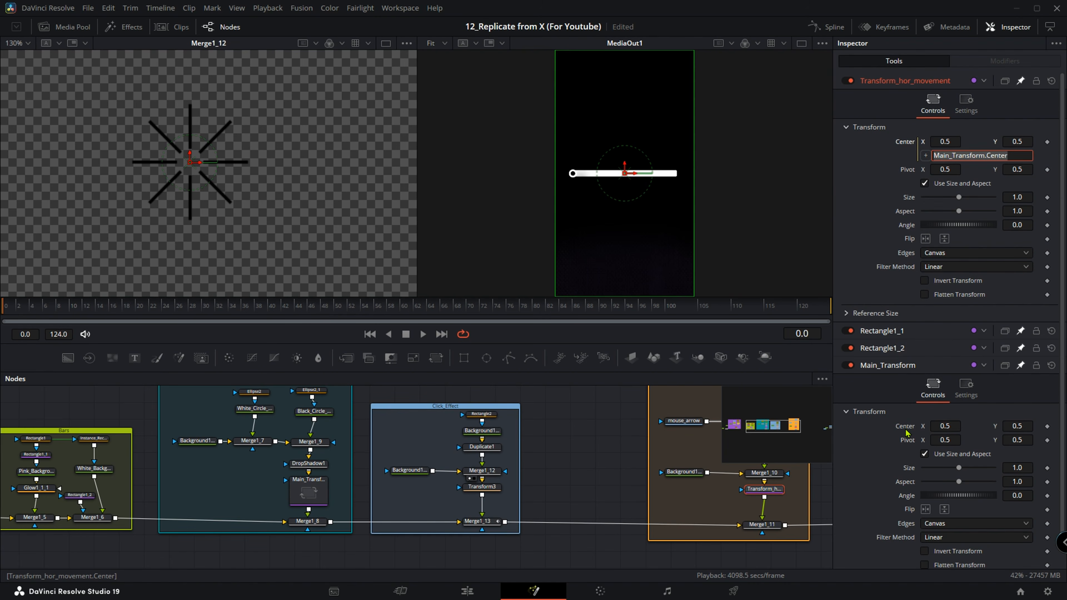
Add an expression to Rectangle1_1's Center that links it to Main_Transform.Center.
{"action": "left_click", "coordinate": [888, 82]}
{"action": "left_click", "coordinate": [882, 99]}
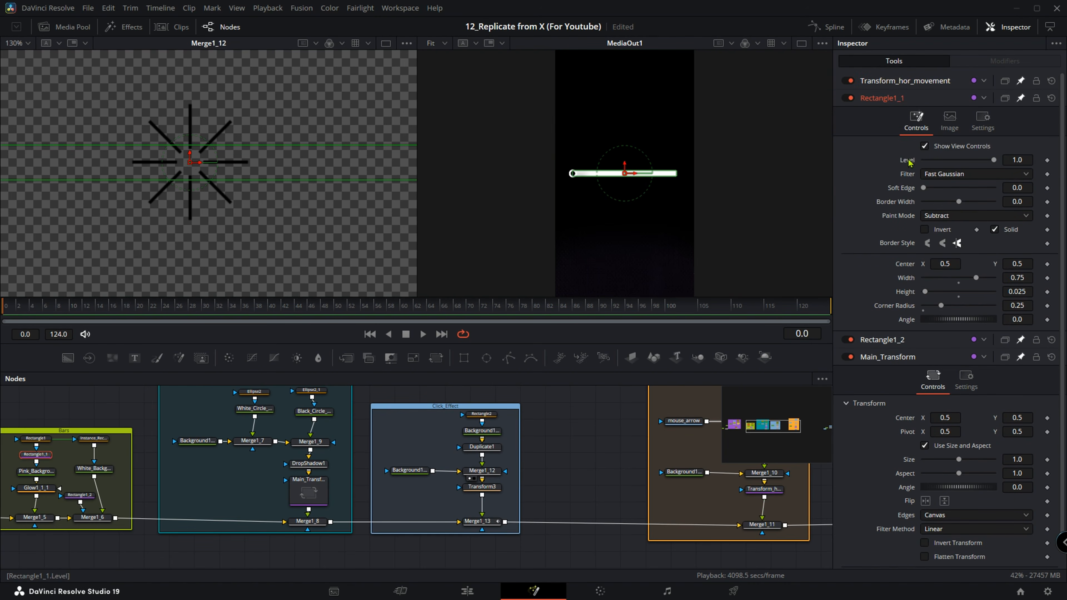
{"action": "right_click", "coordinate": [906, 268]}
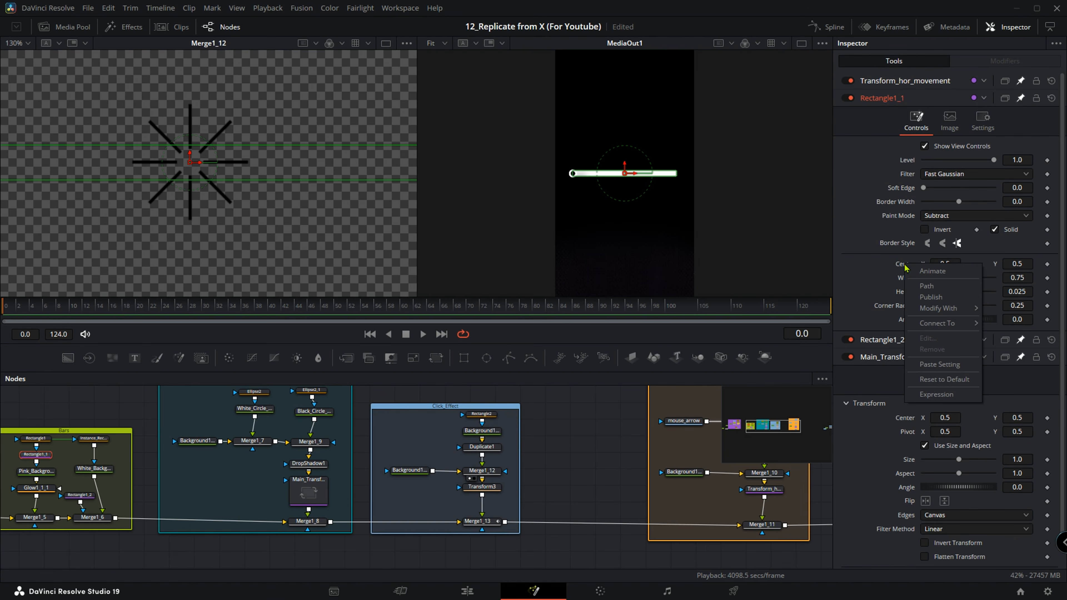
{"action": "left_click", "coordinate": [922, 394]}
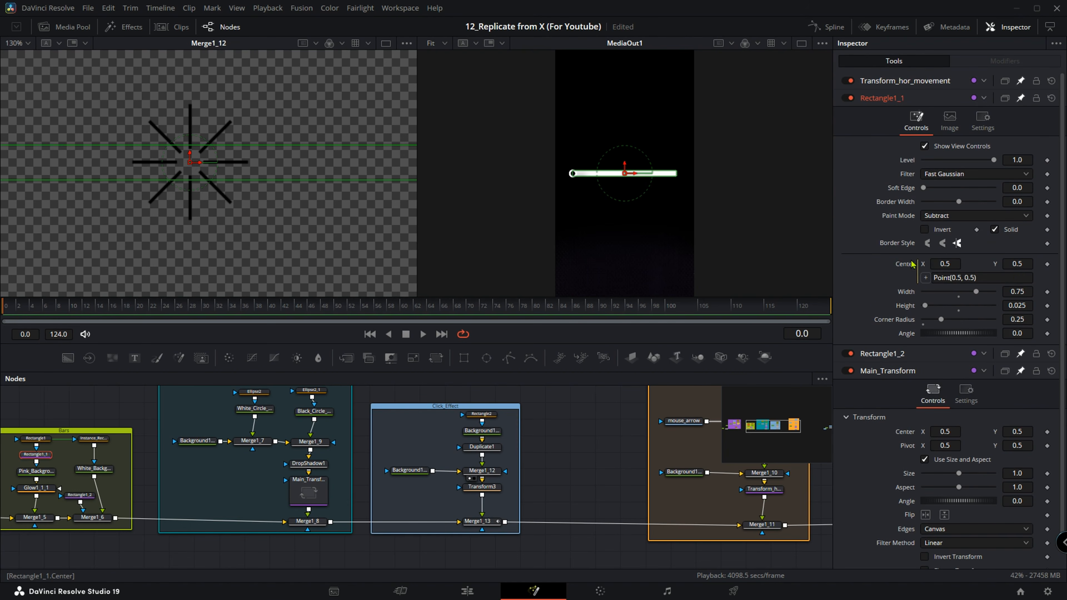
{"action": "left_click_drag", "start_coordinate": [901, 355], "coordinate": [905, 432]}
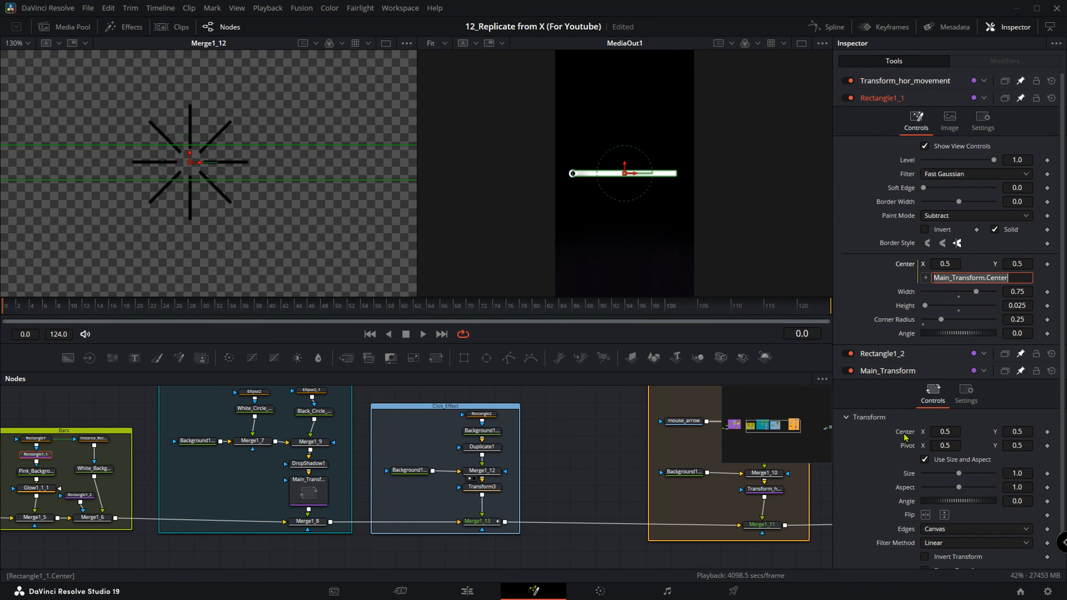
Add an expression to Rectangle1_2's Center that links it to Main_Transform.Center, and test the linked slider by scrubbing and a trial move.
{"action": "left_click", "coordinate": [888, 354]}
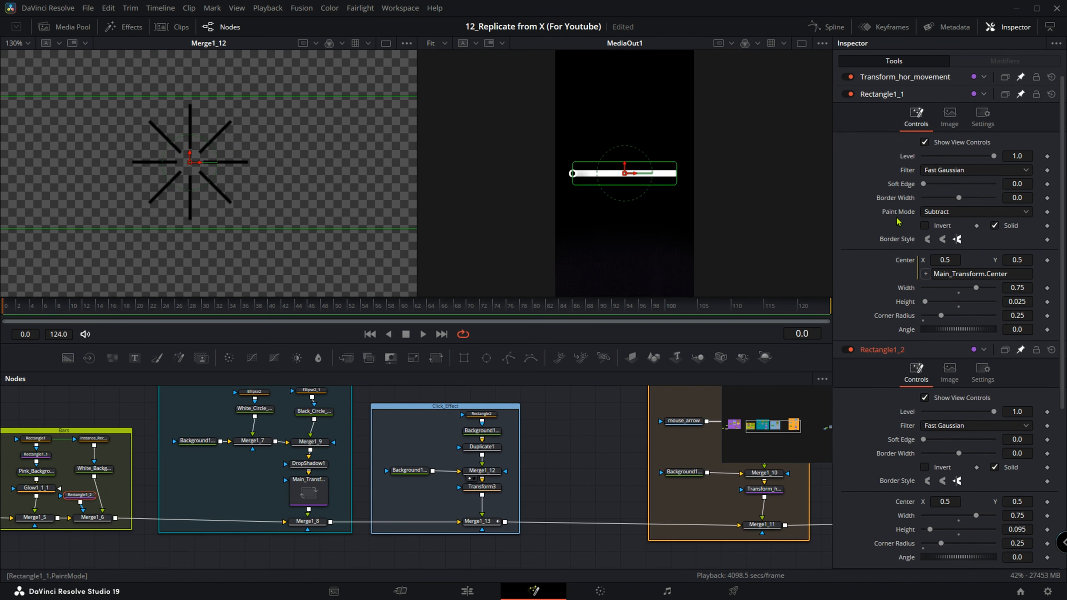
{"action": "scroll", "coordinate": [898, 372], "scroll_direction": "down", "scroll_amount": 3}
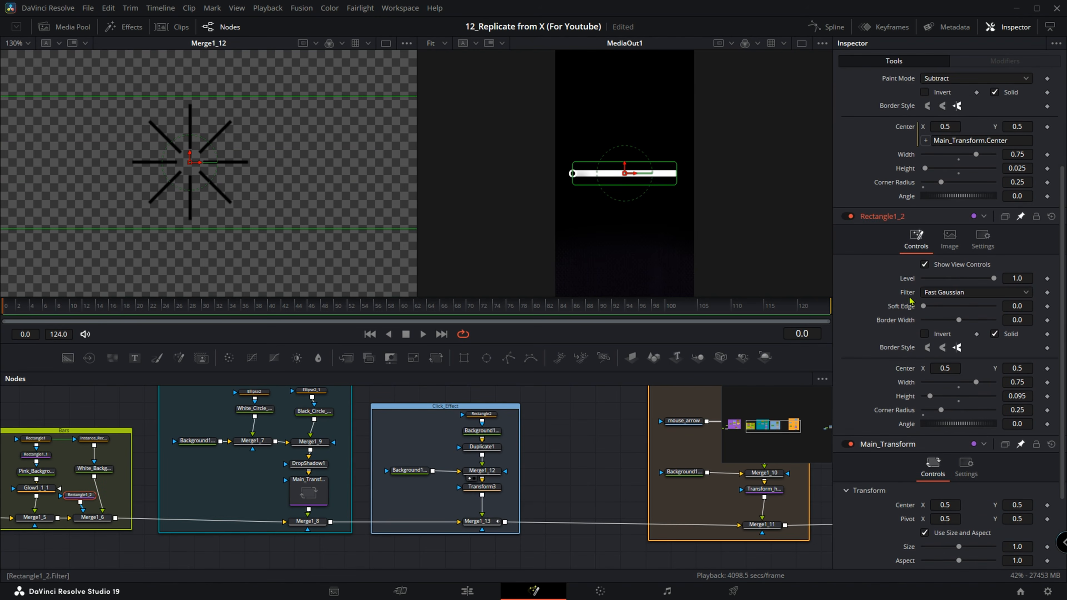
{"action": "right_click", "coordinate": [907, 372]}
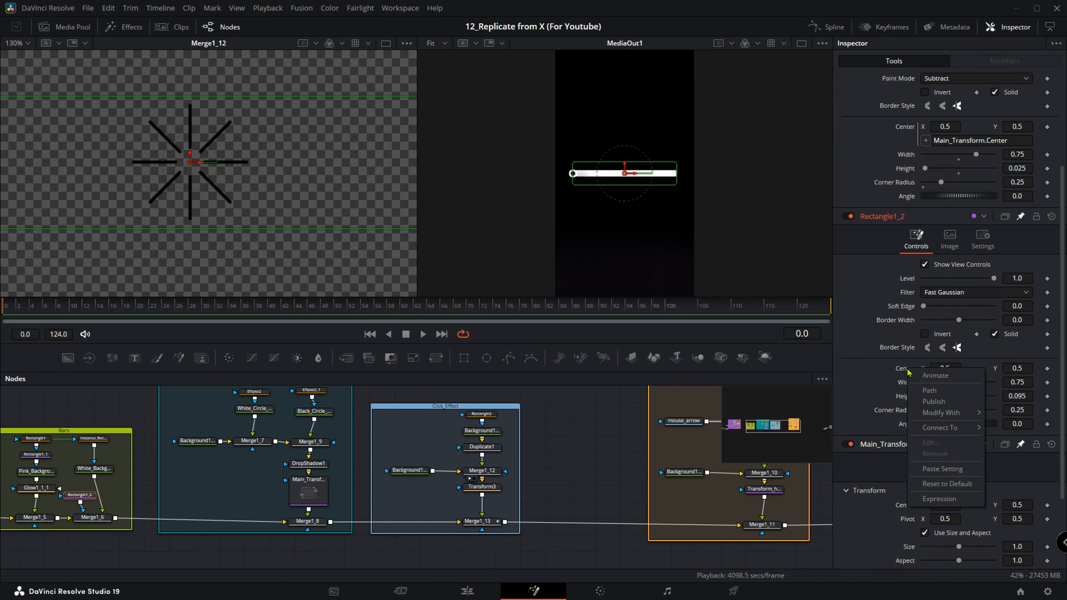
{"action": "left_click", "coordinate": [938, 502]}
{"action": "scroll", "coordinate": [929, 451], "scroll_direction": "down", "scroll_amount": 3}
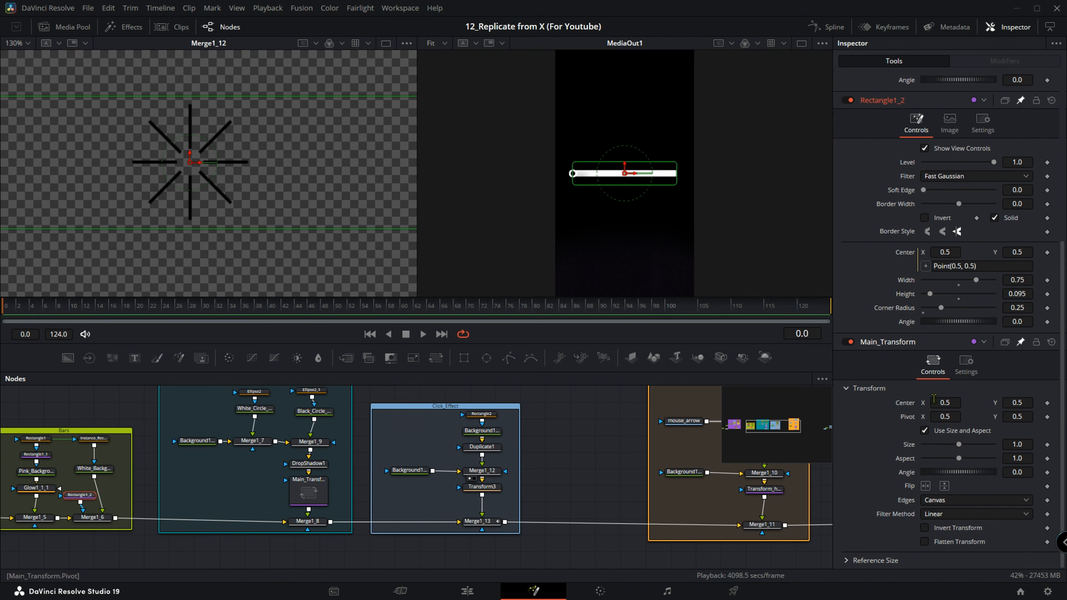
{"action": "left_click_drag", "start_coordinate": [915, 321], "coordinate": [911, 404]}
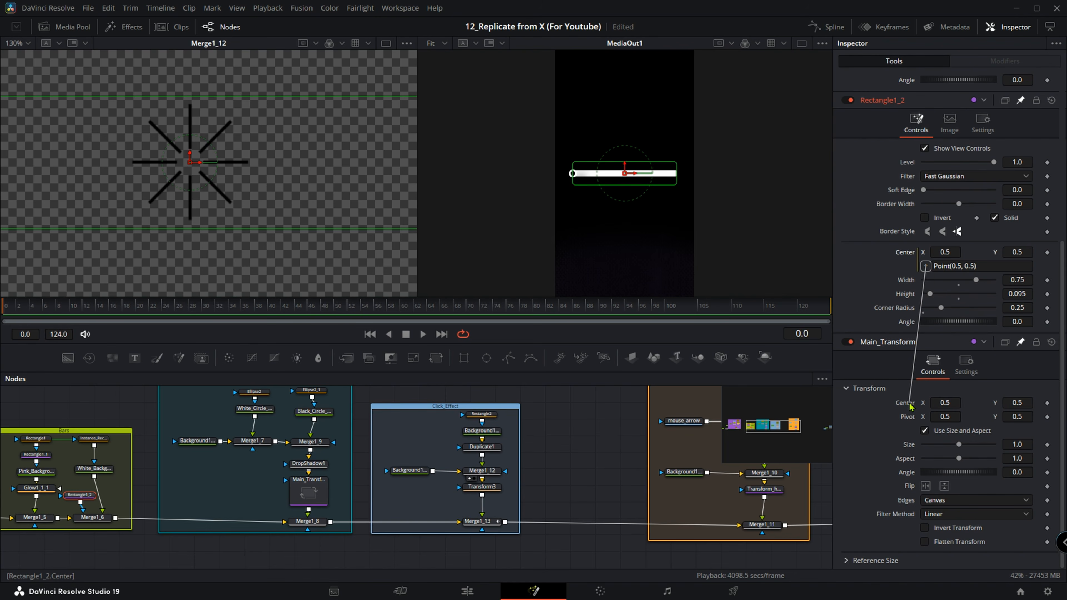
{"action": "left_click_drag", "start_coordinate": [910, 405], "coordinate": [910, 404]}
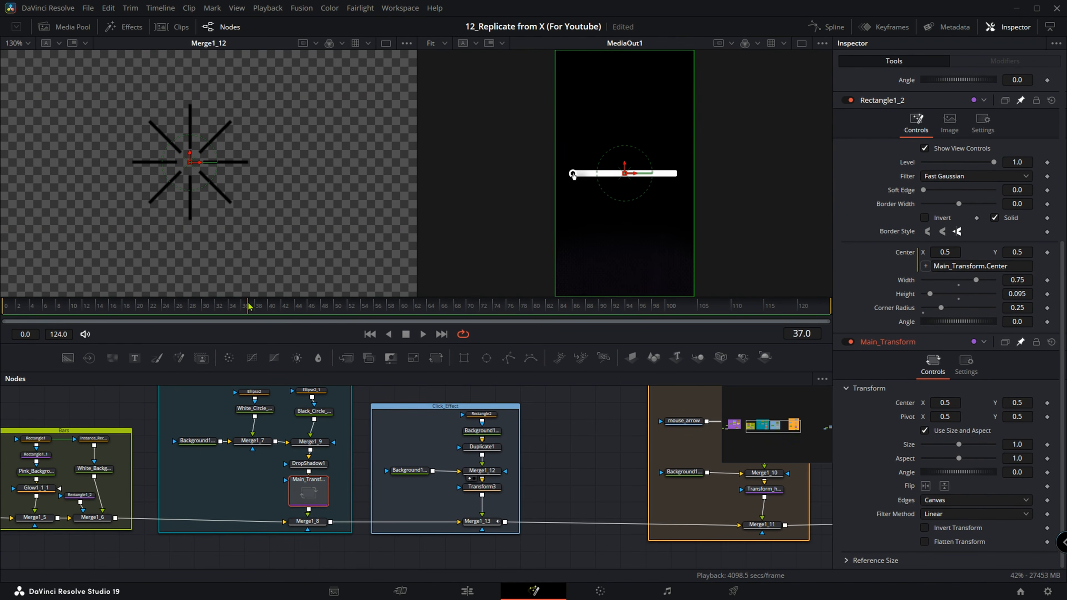
{"action": "left_click_drag", "start_coordinate": [634, 176], "coordinate": [694, 182]}
{"action": "key", "text": "ctrl+z"}
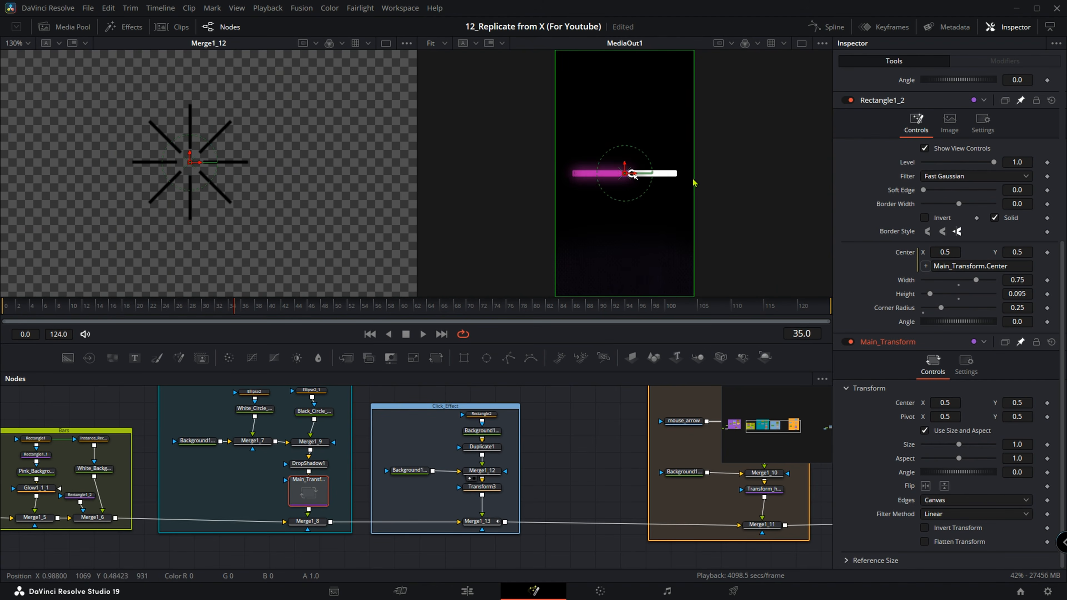
Show the reference composite Merge1 in the viewer beside MediaOut1, framed on the $3,000 slider.
{"action": "left_click_drag", "start_coordinate": [592, 461], "coordinate": [422, 480]}
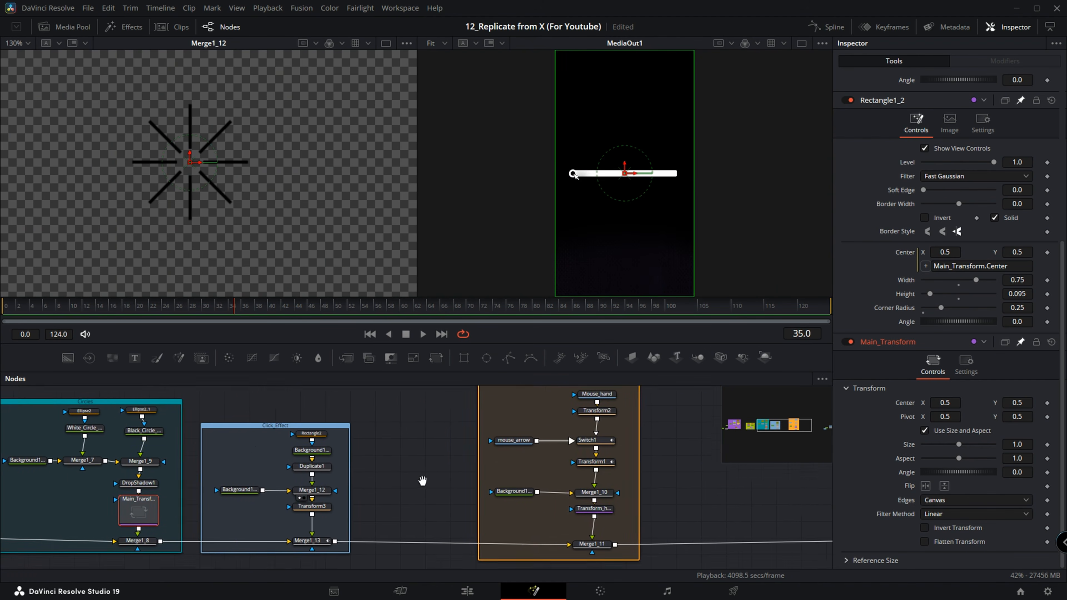
{"action": "scroll", "coordinate": [420, 482], "scroll_direction": "down", "scroll_amount": 5}
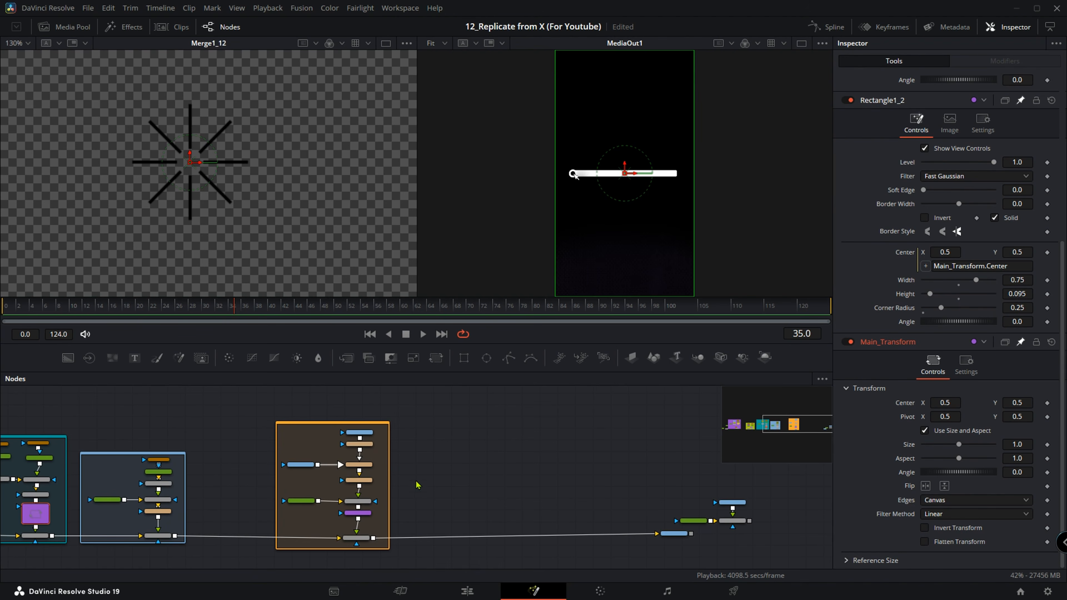
{"action": "scroll", "coordinate": [717, 508], "scroll_direction": "up", "scroll_amount": 4}
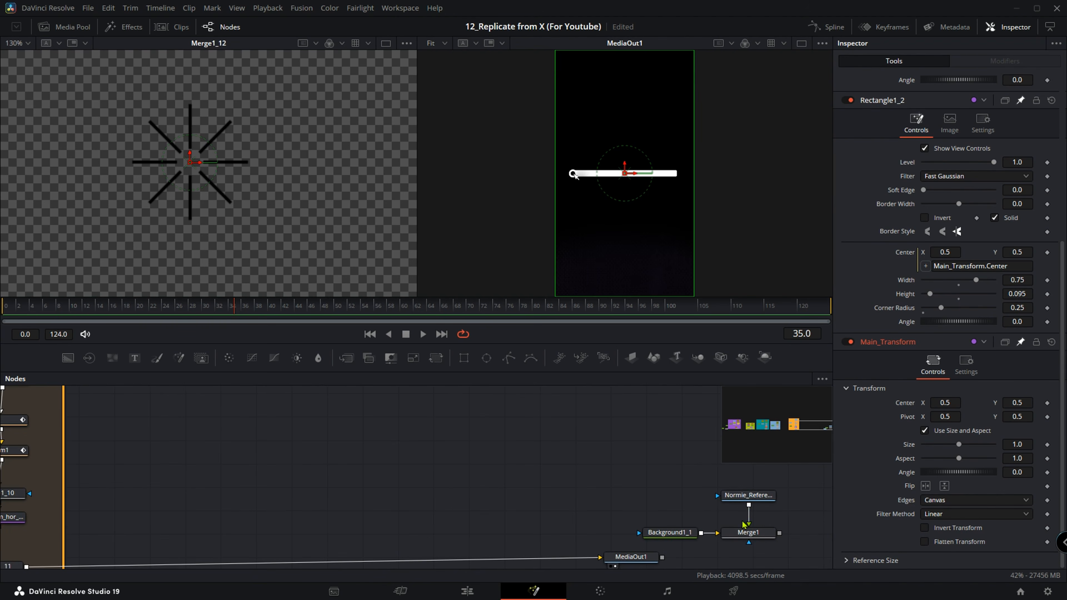
{"action": "left_click", "coordinate": [763, 497]}
{"action": "key", "text": "1"}
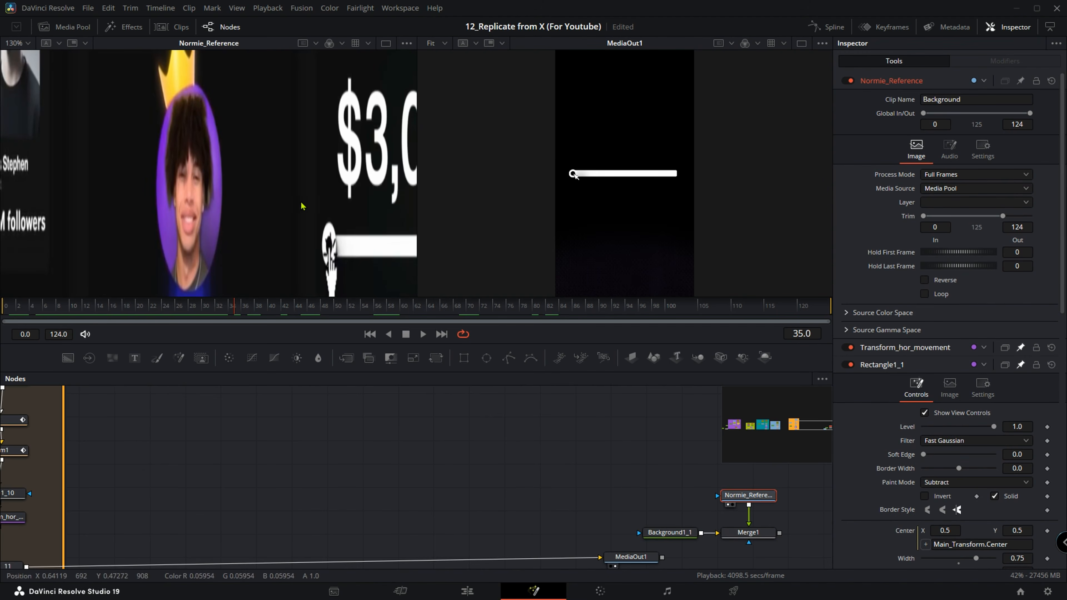
{"action": "left_click", "coordinate": [750, 538]}
{"action": "key", "text": "1"}
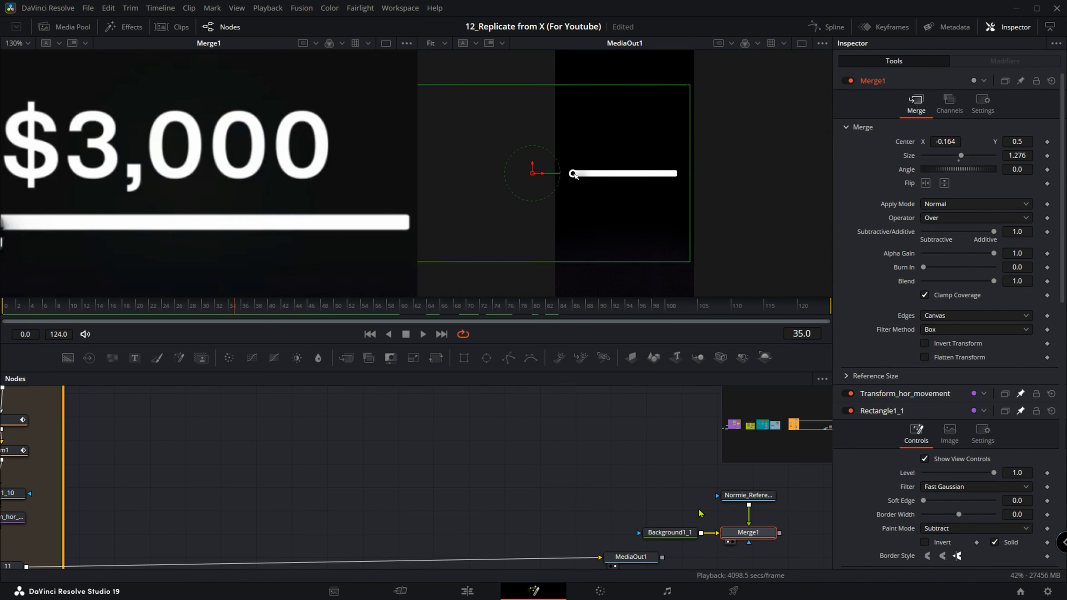
{"action": "scroll", "coordinate": [293, 197], "scroll_direction": "down", "scroll_amount": 5}
{"action": "scroll", "coordinate": [293, 197], "scroll_direction": "down", "scroll_amount": 2}
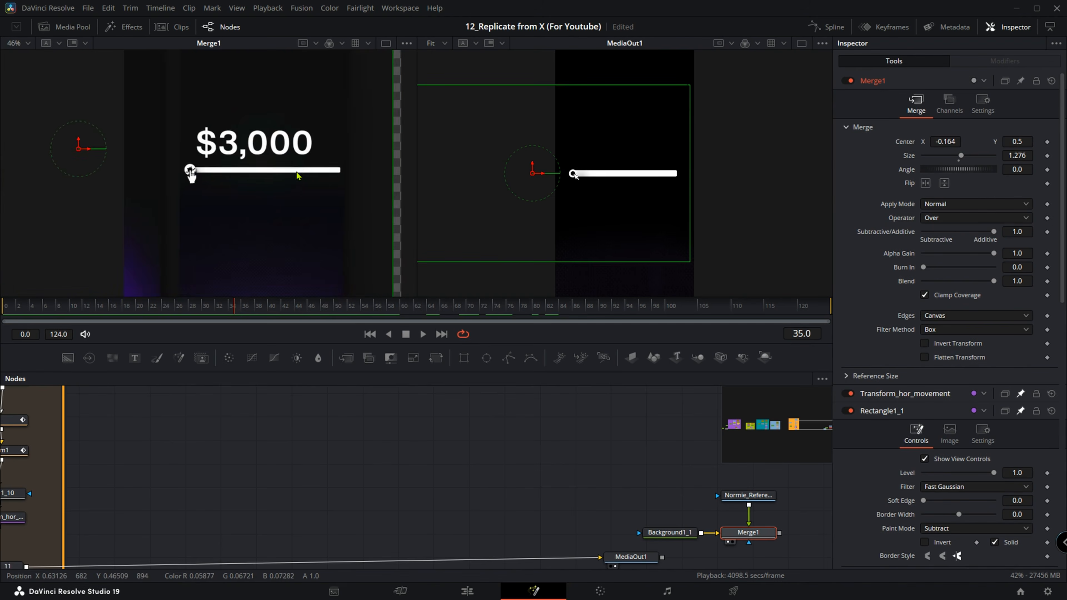
{"action": "scroll", "coordinate": [221, 204], "scroll_direction": "up", "scroll_amount": 4}
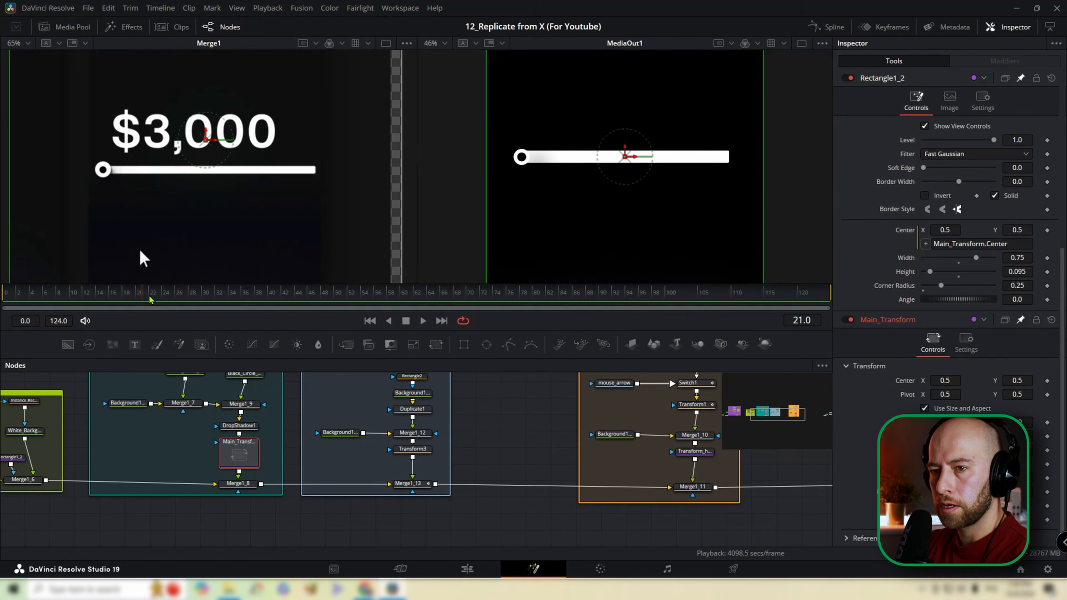
Find where the reference slider starts moving and set a keyframe on Main_Transform's Center at frame 40.
{"action": "left_click_drag", "start_coordinate": [131, 291], "coordinate": [242, 296]}
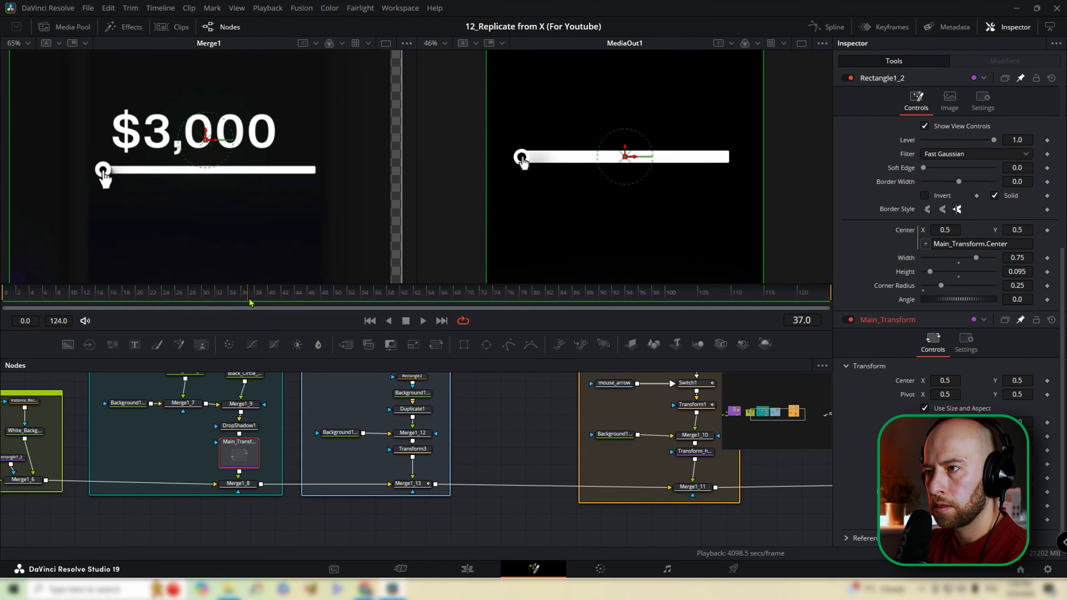
{"action": "mouse_move", "coordinate": [259, 303]}
{"action": "left_mouse_down"}
{"action": "mouse_move", "coordinate": [222, 303]}
{"action": "mouse_move", "coordinate": [403, 302]}
{"action": "mouse_move", "coordinate": [230, 311]}
{"action": "mouse_move", "coordinate": [260, 313]}
{"action": "left_mouse_up"}
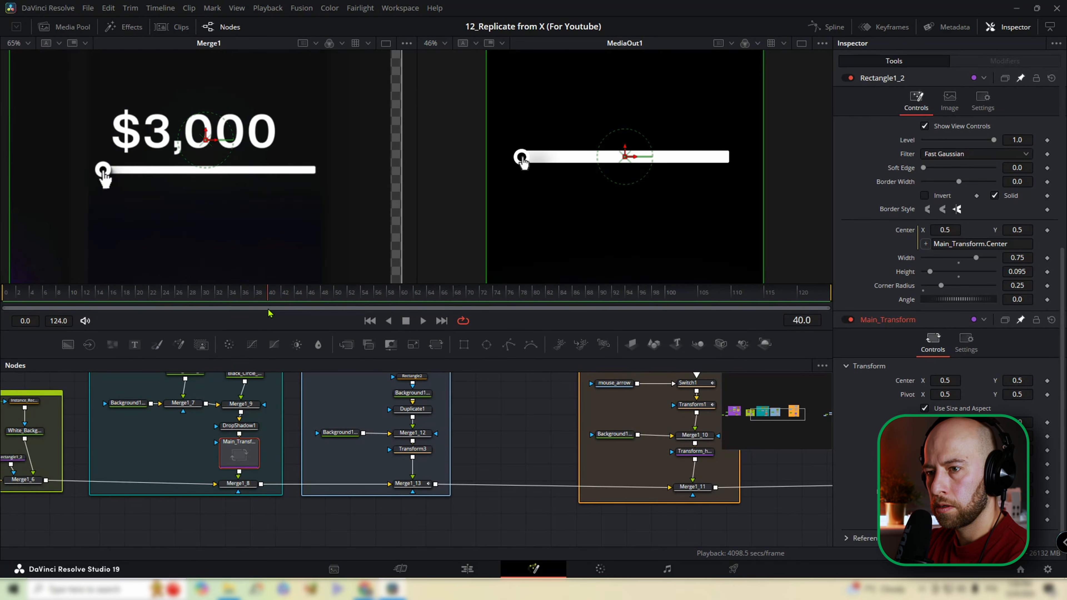
{"action": "left_click_drag", "start_coordinate": [305, 312], "coordinate": [282, 308]}
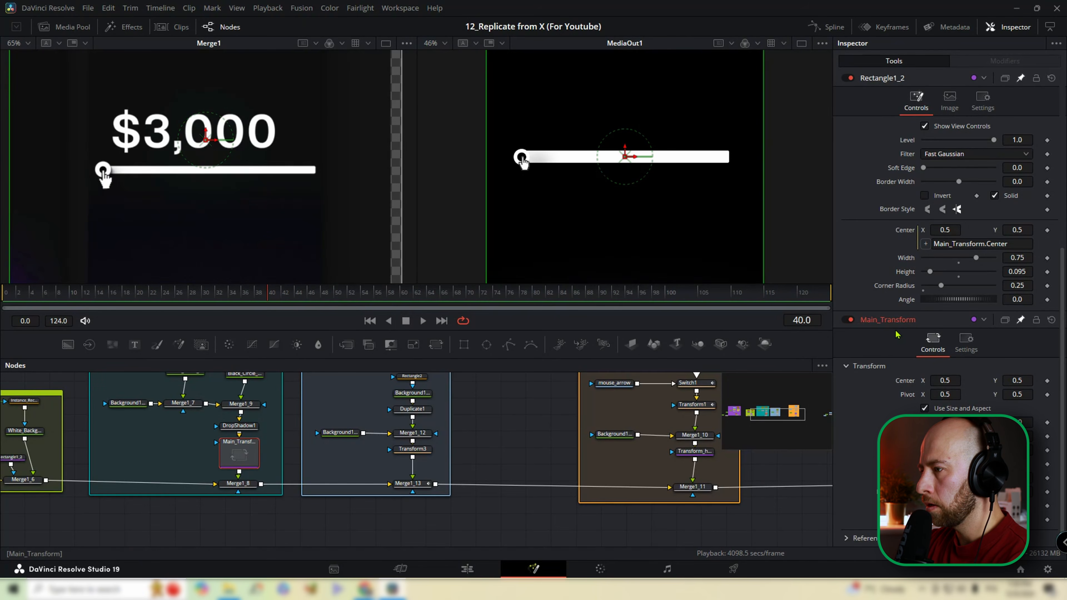
{"action": "left_click", "coordinate": [1047, 381]}
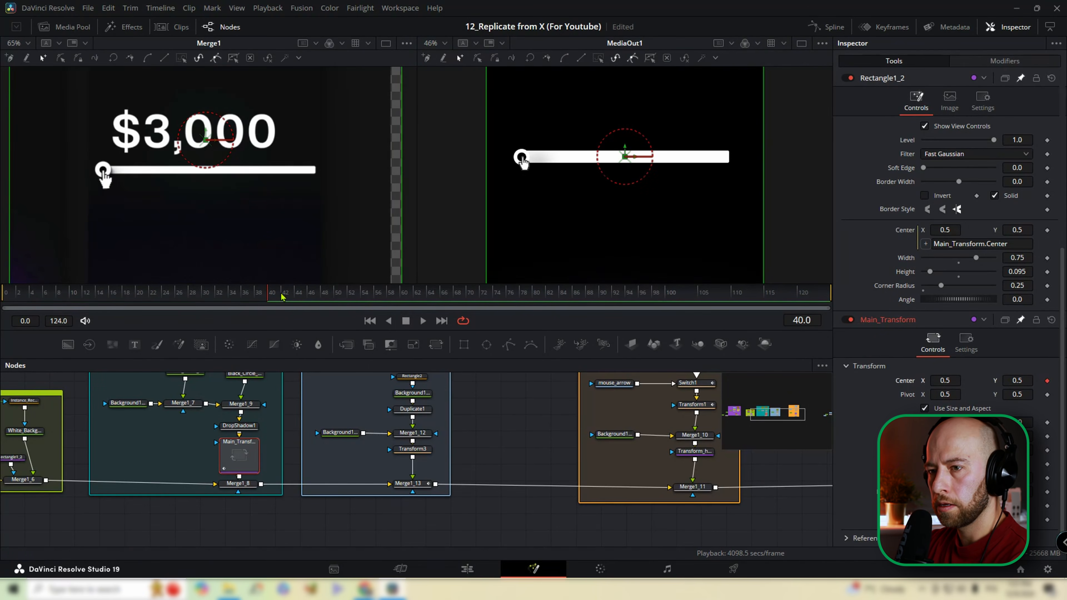
Keyframe Main_Transform's Center X at 1.244 on frame 80 to match the reference slider's end position.
{"action": "left_click_drag", "start_coordinate": [322, 290], "coordinate": [554, 296]}
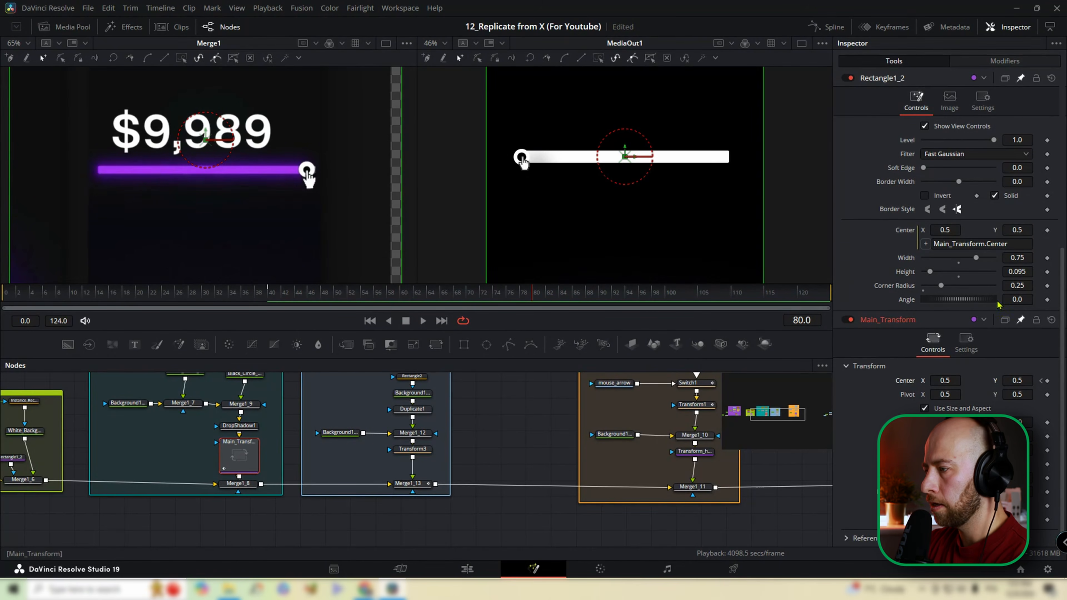
{"action": "left_click_drag", "start_coordinate": [945, 381], "coordinate": [1036, 380]}
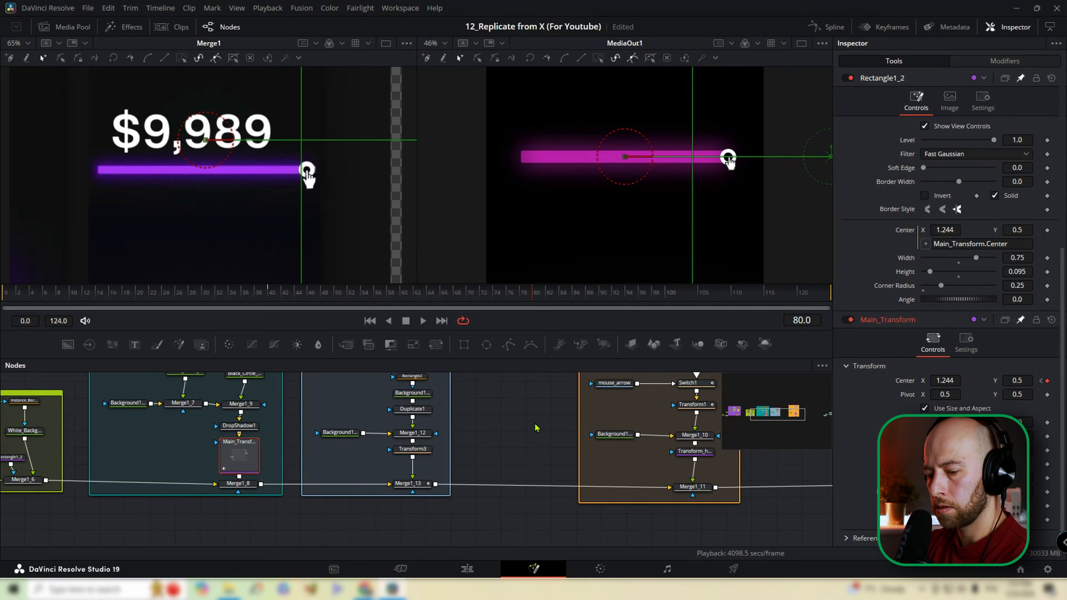
{"action": "key", "text": "ctrl+alt+f"}
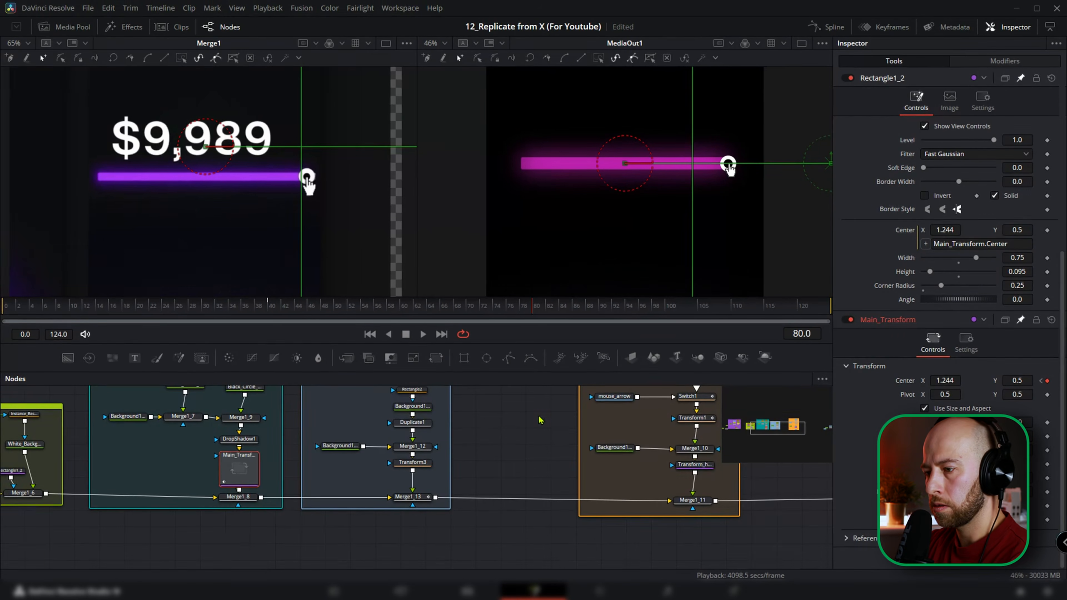
Display Main_Transform's Center displacement curve in the Spline editor, showing only the selected tool and fitting the curve to the view.
{"action": "left_click", "coordinate": [889, 30]}
{"action": "left_click", "coordinate": [903, 27]}
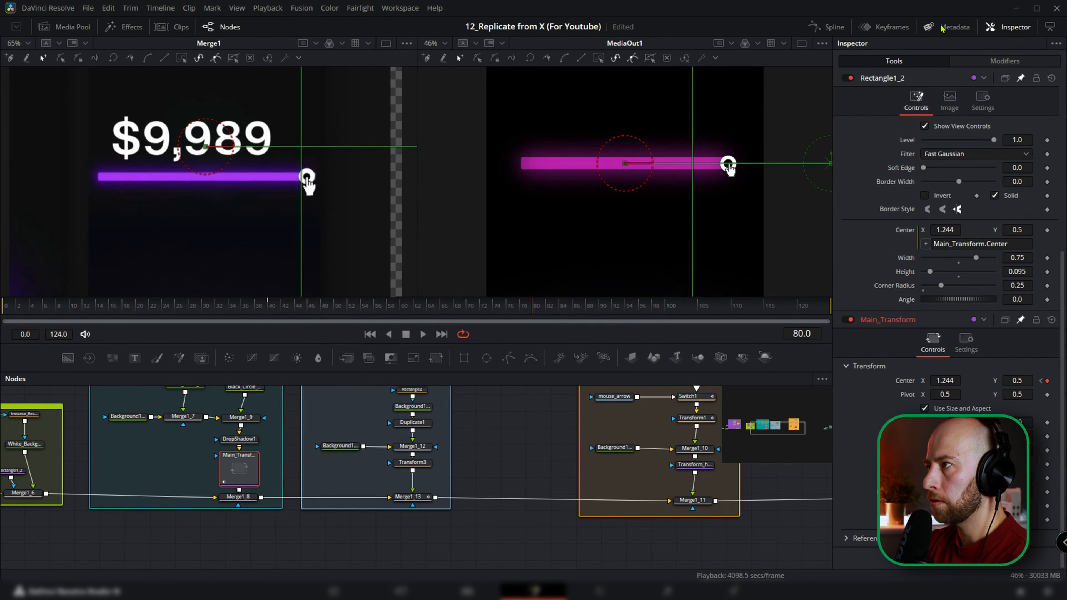
{"action": "left_click", "coordinate": [821, 33]}
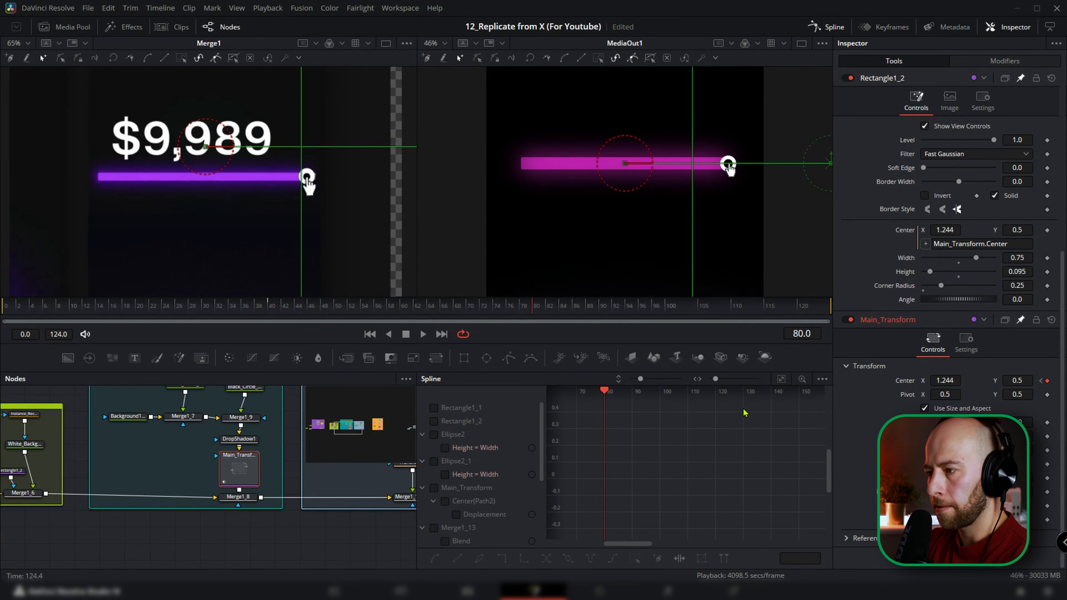
{"action": "left_click", "coordinate": [821, 379]}
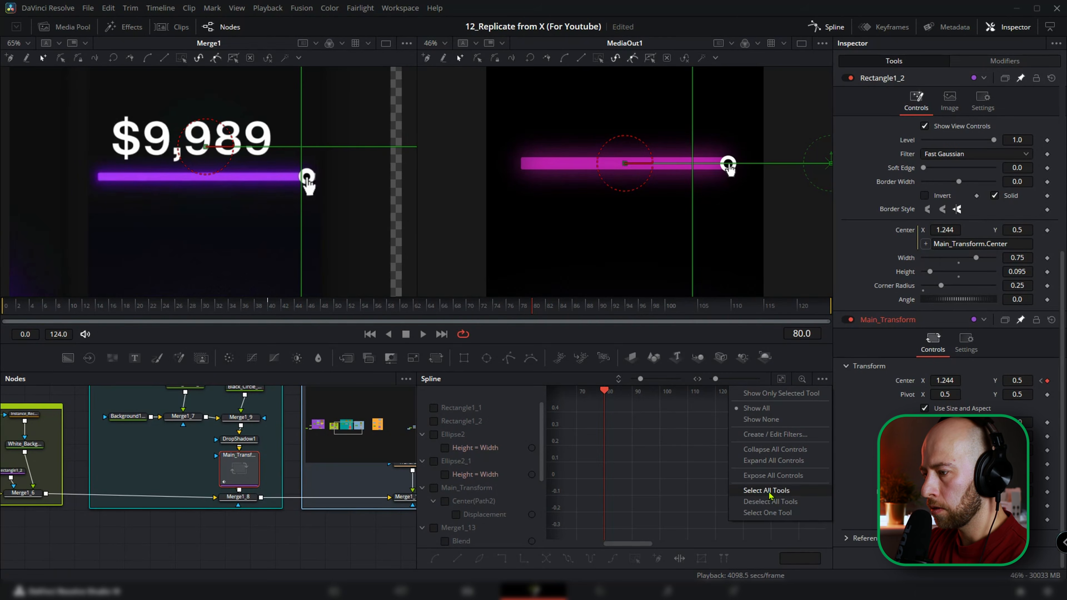
{"action": "left_click", "coordinate": [755, 393]}
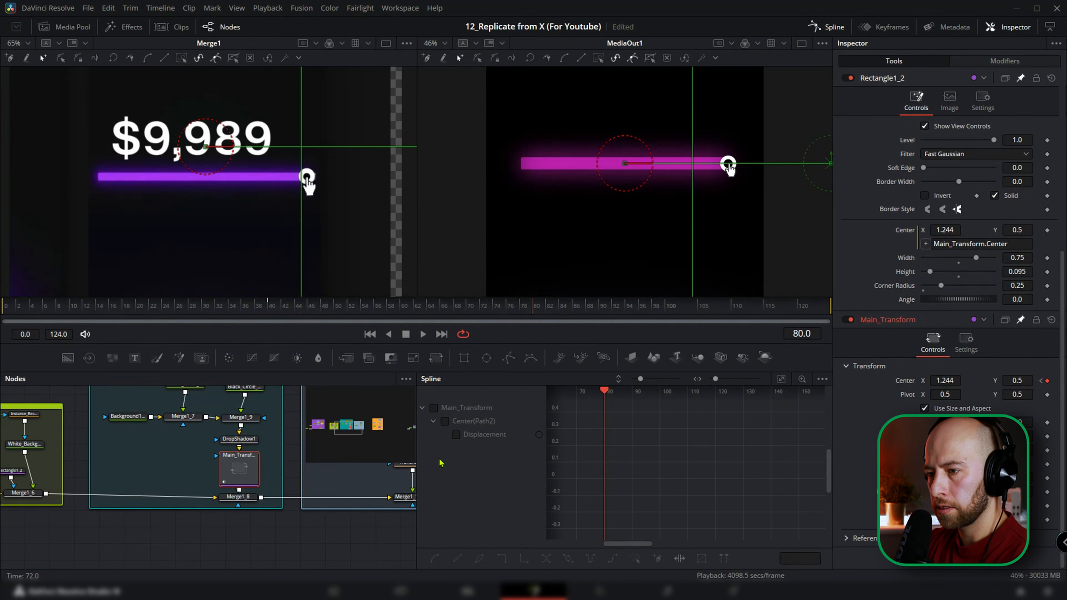
{"action": "left_click", "coordinate": [434, 407]}
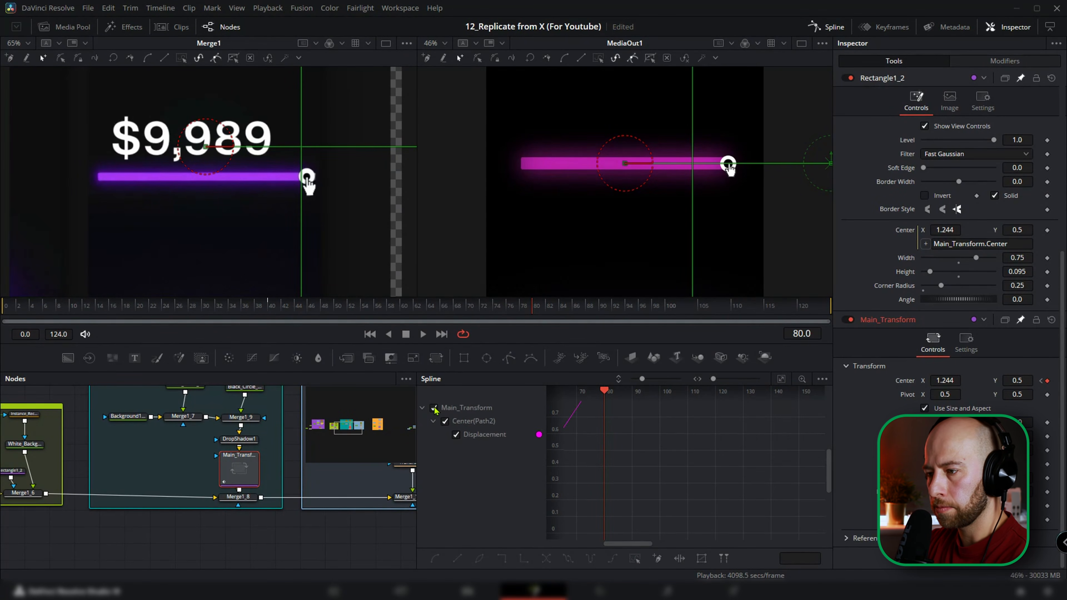
{"action": "left_click", "coordinate": [781, 379]}
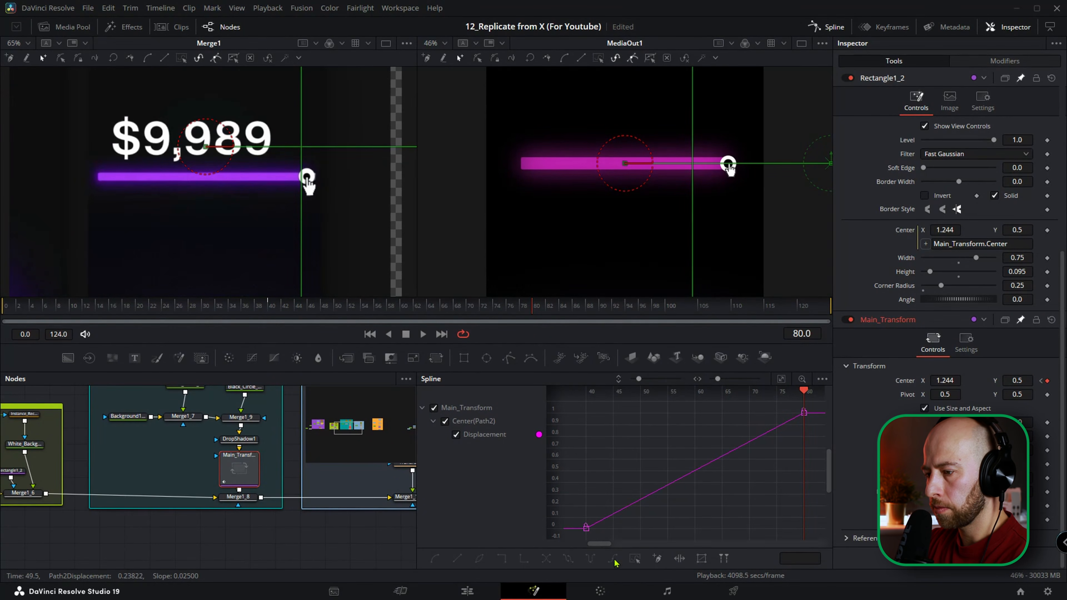
Smooth the displacement keyframes, set Ease In to 100 on the frame 80 keyframe, and close the Spline editor.
{"action": "left_click", "coordinate": [635, 558]}
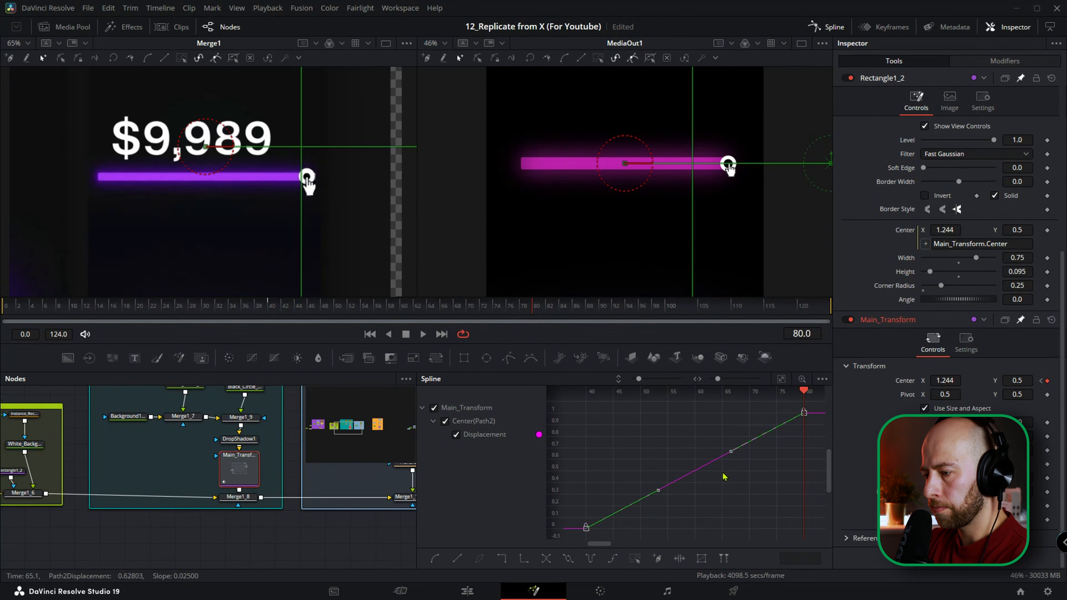
{"action": "key", "text": "s"}
{"action": "key", "text": "t"}
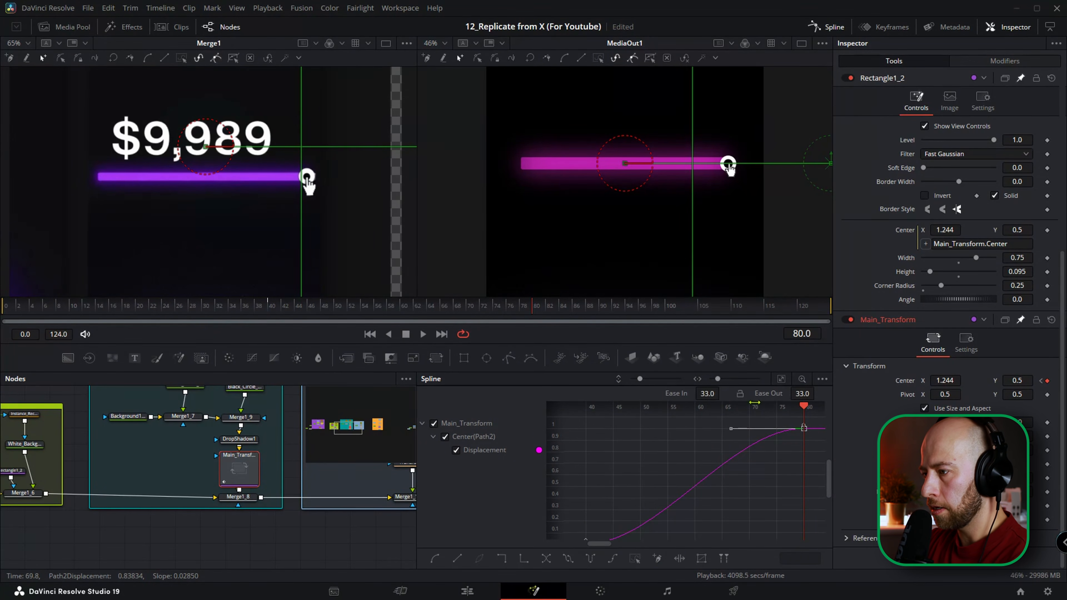
{"action": "left_click_drag", "start_coordinate": [707, 394], "coordinate": [739, 394]}
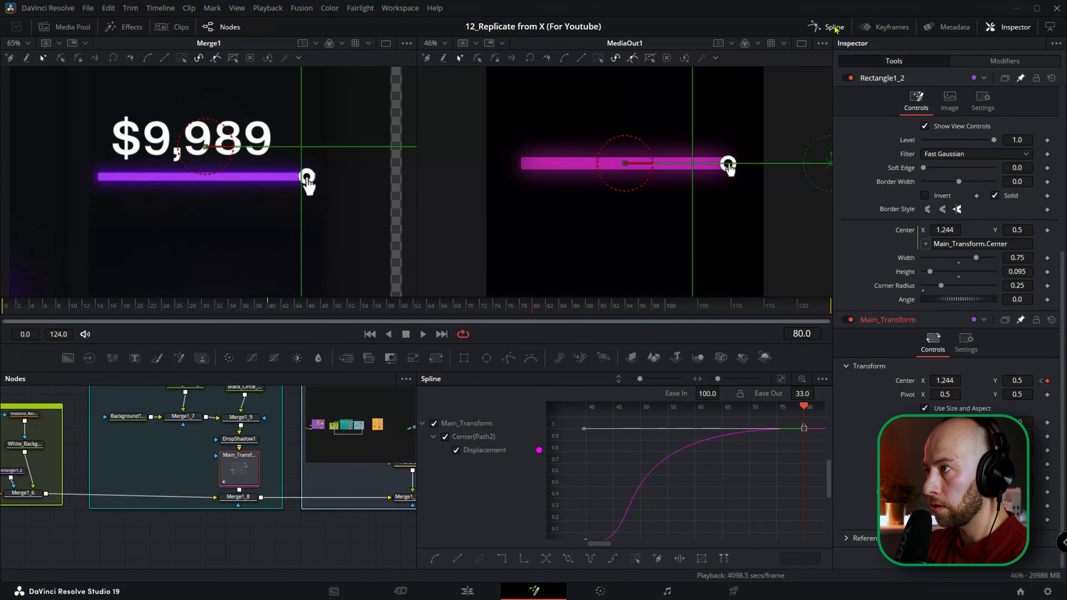
{"action": "left_click", "coordinate": [817, 27]}
Play the slider animation from around frame 35 and compare its movement with the reference.
{"action": "left_click", "coordinate": [237, 311]}
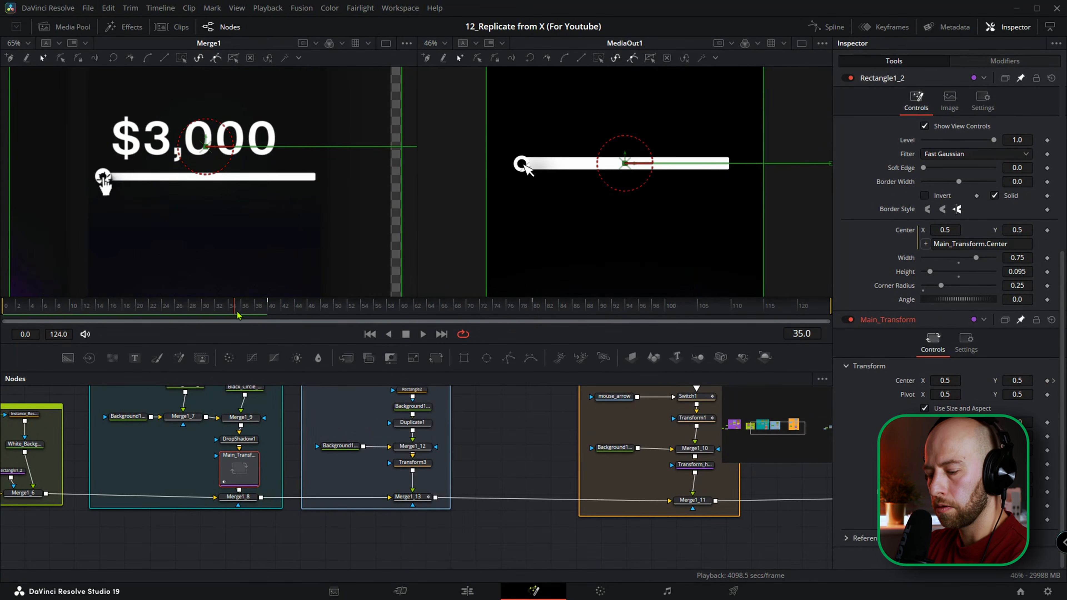
{"action": "key", "text": "space"}
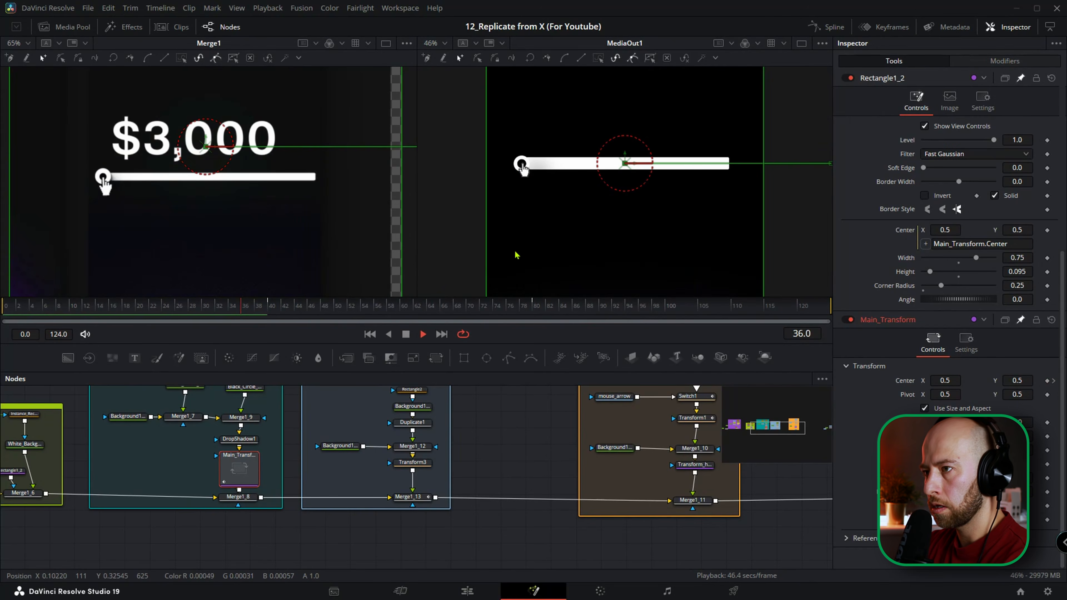
{"action": "key", "text": "space"}
{"action": "mouse_move", "coordinate": [271, 310]}
{"action": "left_mouse_down"}
{"action": "mouse_move", "coordinate": [340, 298]}
{"action": "mouse_move", "coordinate": [261, 307]}
{"action": "left_mouse_up"}
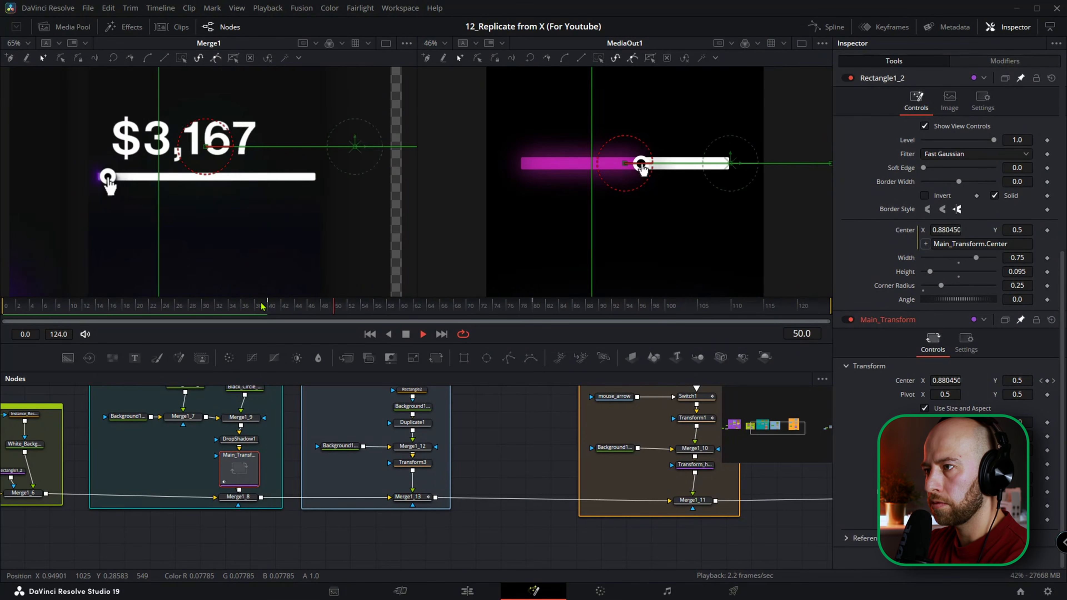
{"action": "key", "text": "space"}
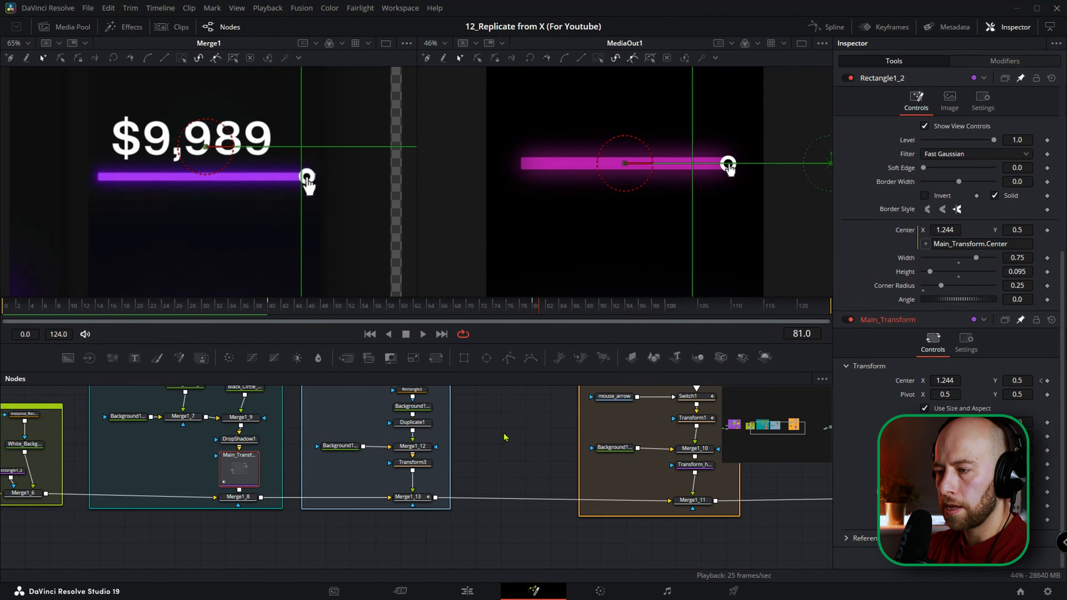
{"action": "scroll", "coordinate": [416, 488], "scroll_direction": "down", "scroll_amount": 4}
{"action": "left_click_drag", "start_coordinate": [563, 488], "coordinate": [400, 498]}
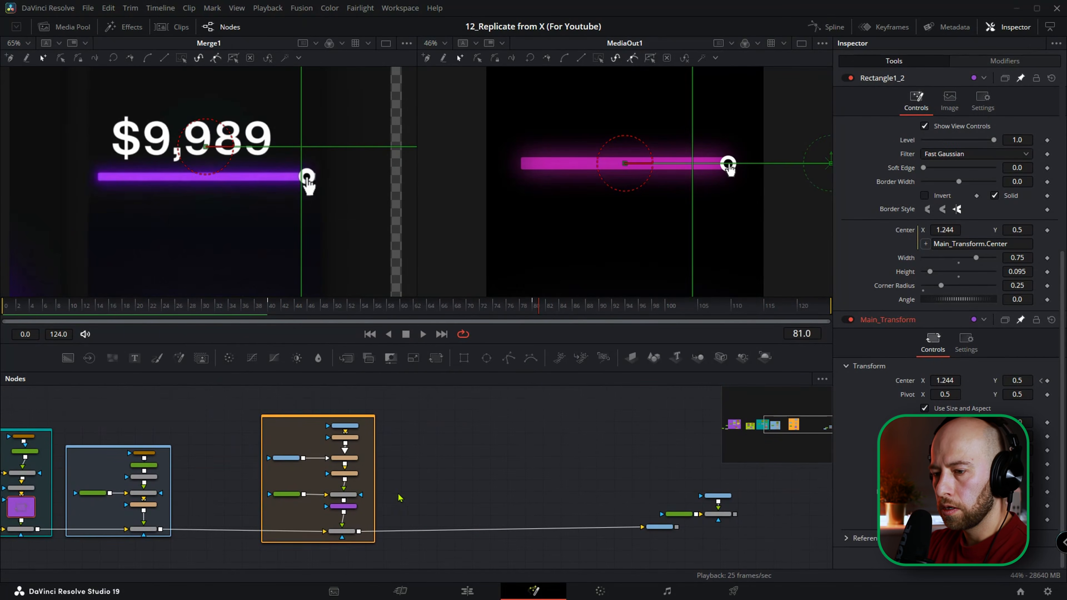
Search the Effects templates for "numbe" and add the Number+ template to empty space in the node graph beside the mouse controls group.
{"action": "left_click", "coordinate": [451, 472]}
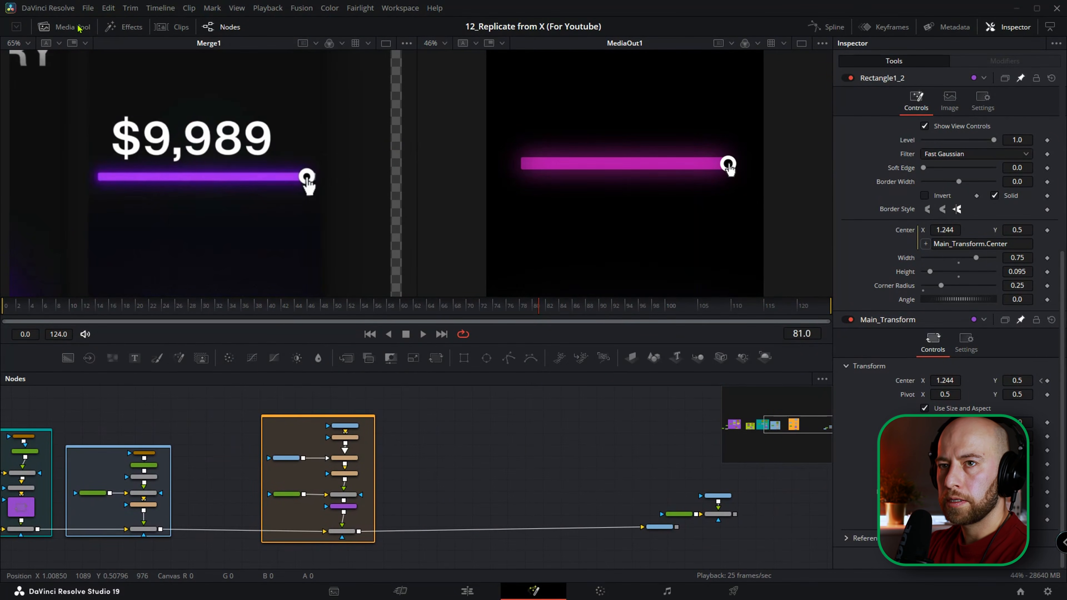
{"action": "left_click", "coordinate": [125, 28]}
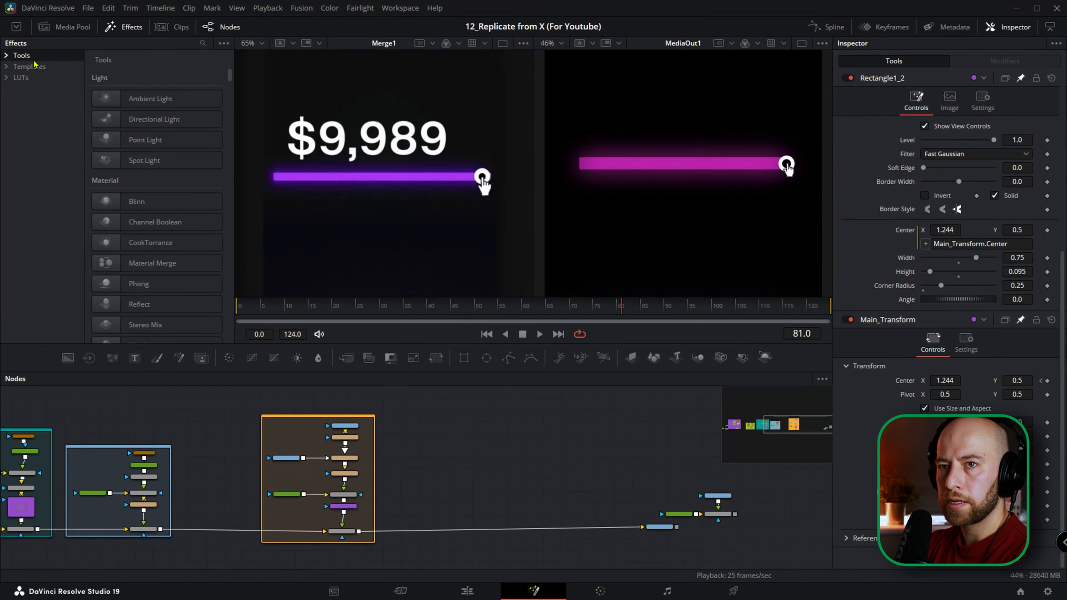
{"action": "left_click", "coordinate": [9, 68]}
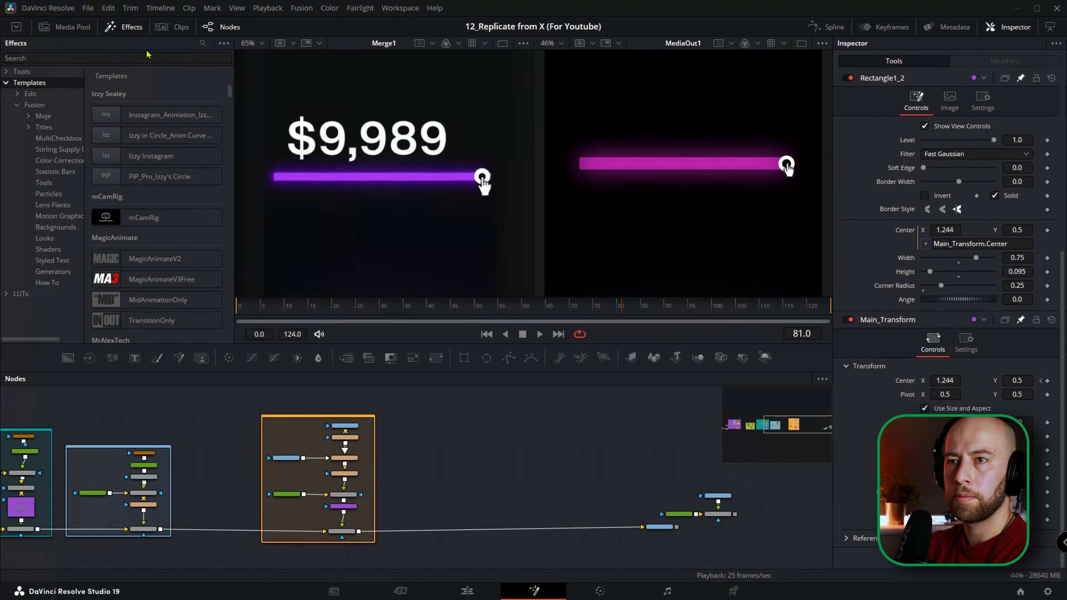
{"action": "left_click", "coordinate": [201, 43]}
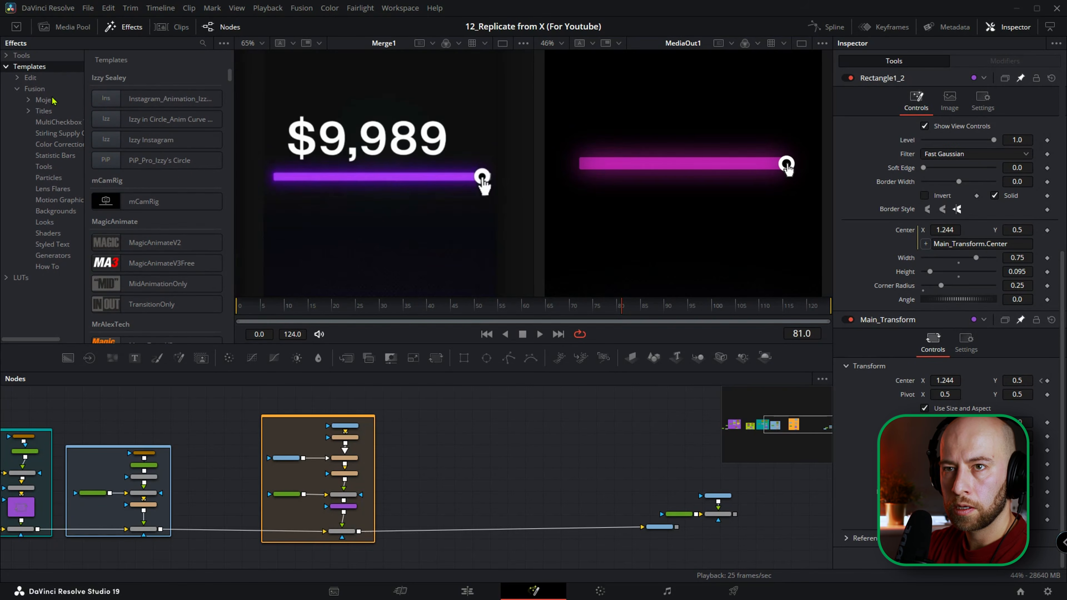
{"action": "left_click", "coordinate": [202, 43]}
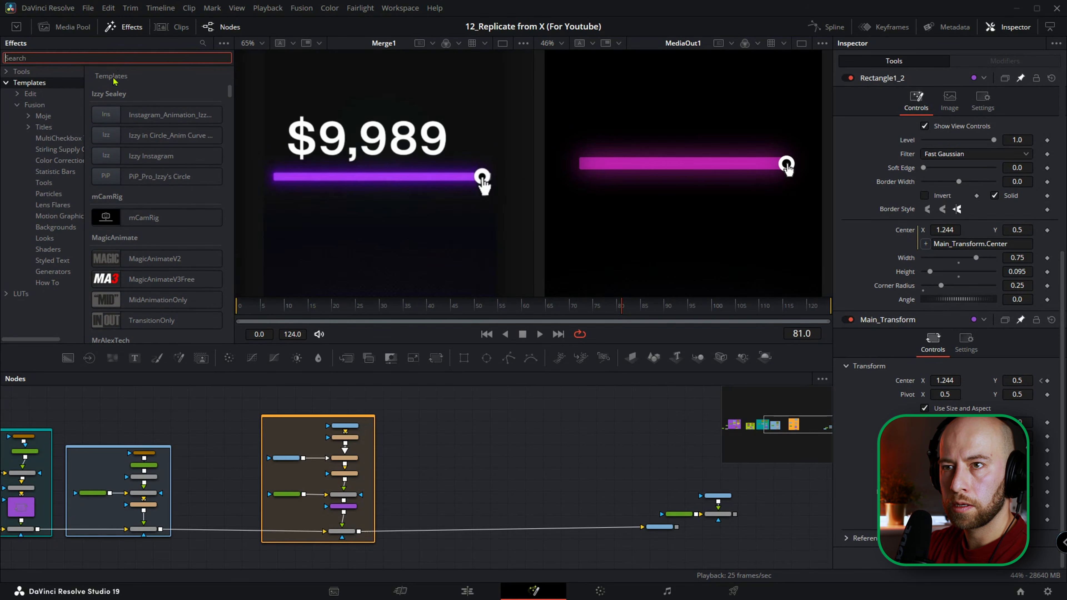
{"action": "type", "text": "nu"}
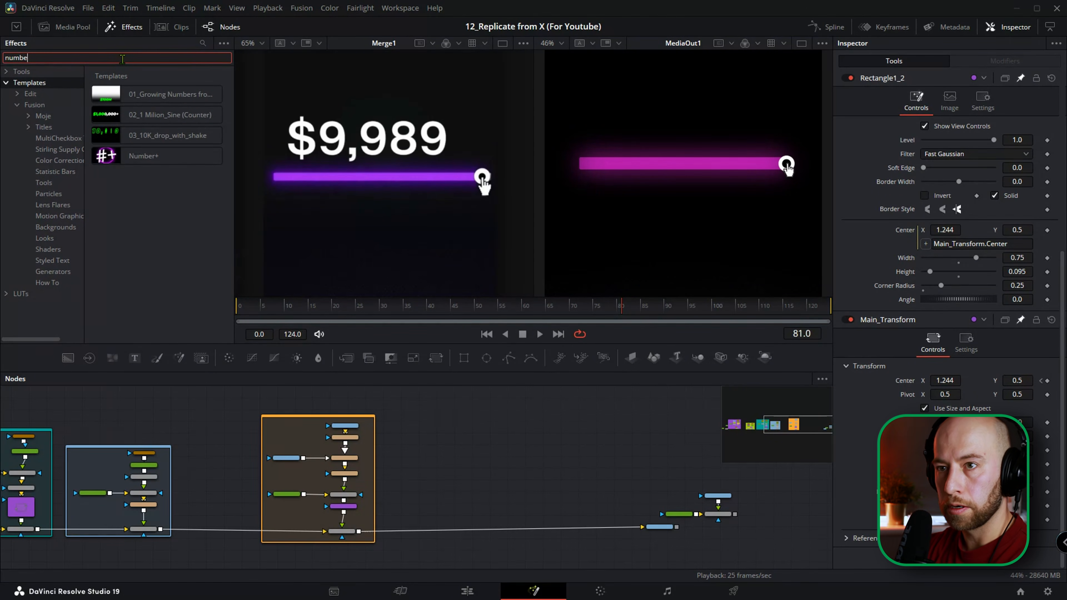
{"action": "type", "text": "mbe"}
{"action": "left_click_drag", "start_coordinate": [143, 155], "coordinate": [459, 439]}
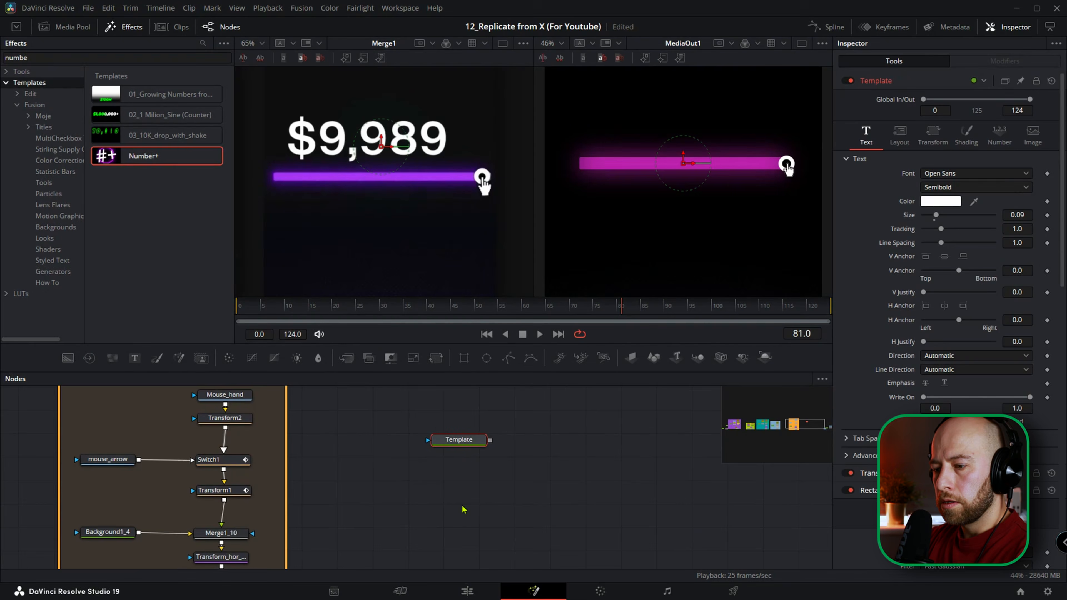
Switch to the browser and search YouTube for "patrick stirling number+".
{"action": "key", "text": "alt+Tab"}
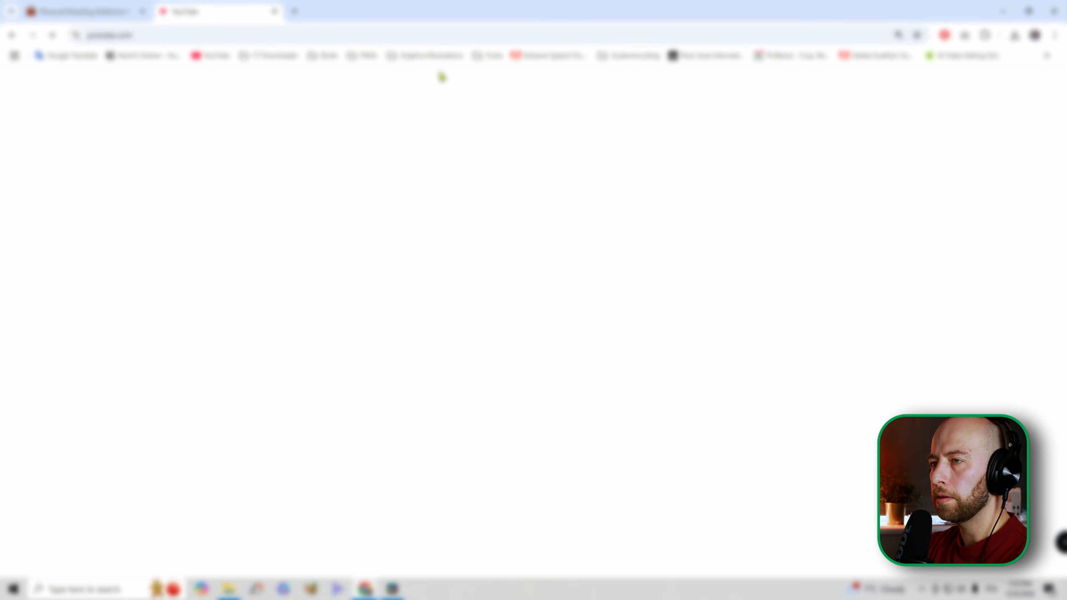
{"action": "left_click", "coordinate": [431, 85]}
{"action": "type", "text": "patrick"}
{"action": "type", "text": " stirl"}
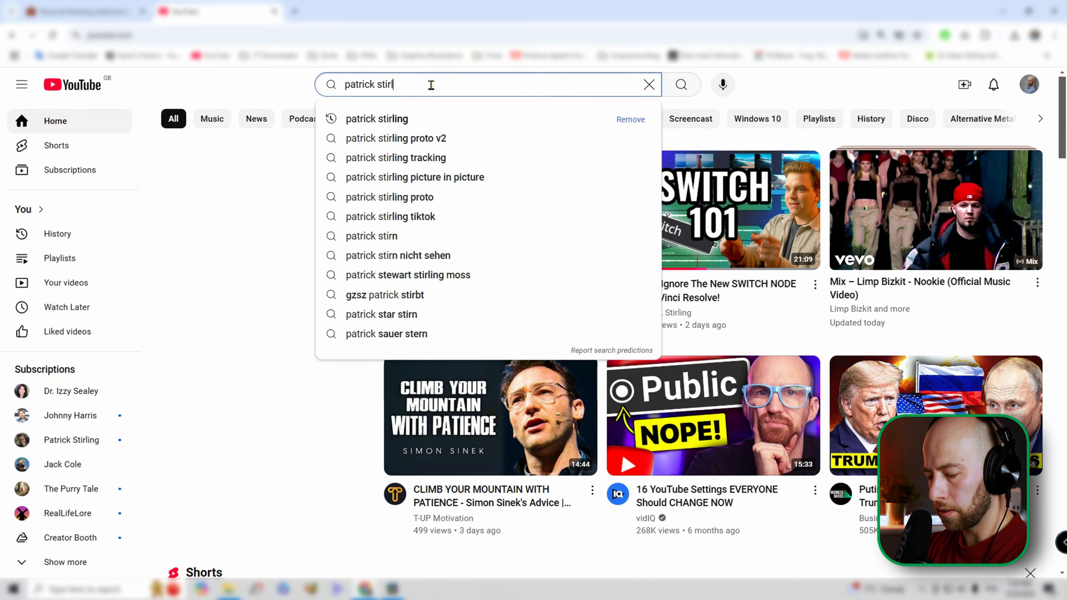
{"action": "type", "text": "ing number+"}
{"action": "key", "text": "Return"}
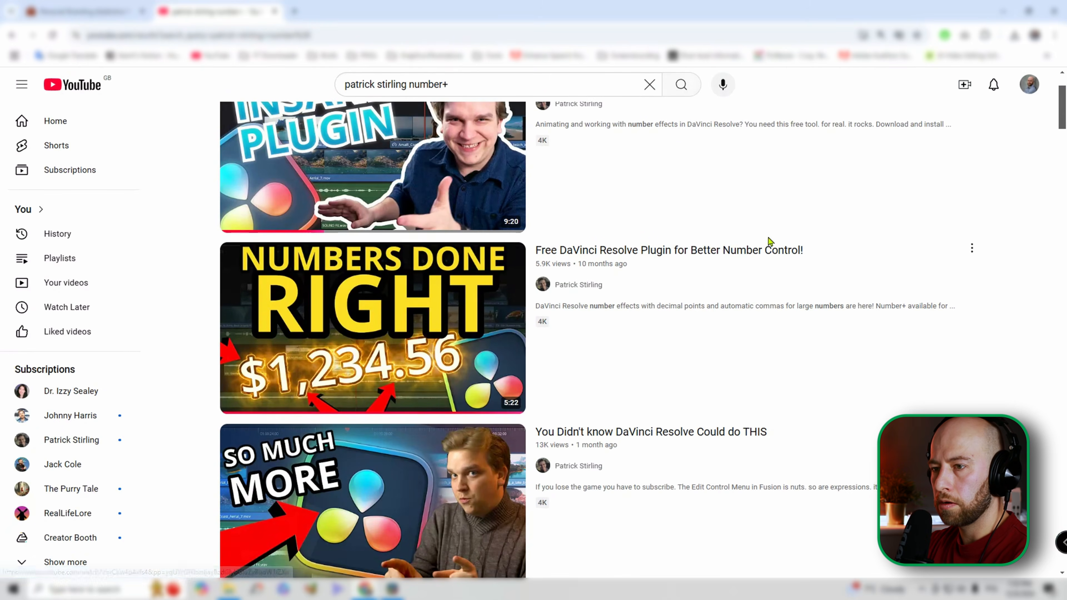
Open the "Free DaVinci Resolve Plugin for Better Number Control!" video, pause it, and find the free Number+ link in the full description.
{"action": "left_click", "coordinate": [308, 299]}
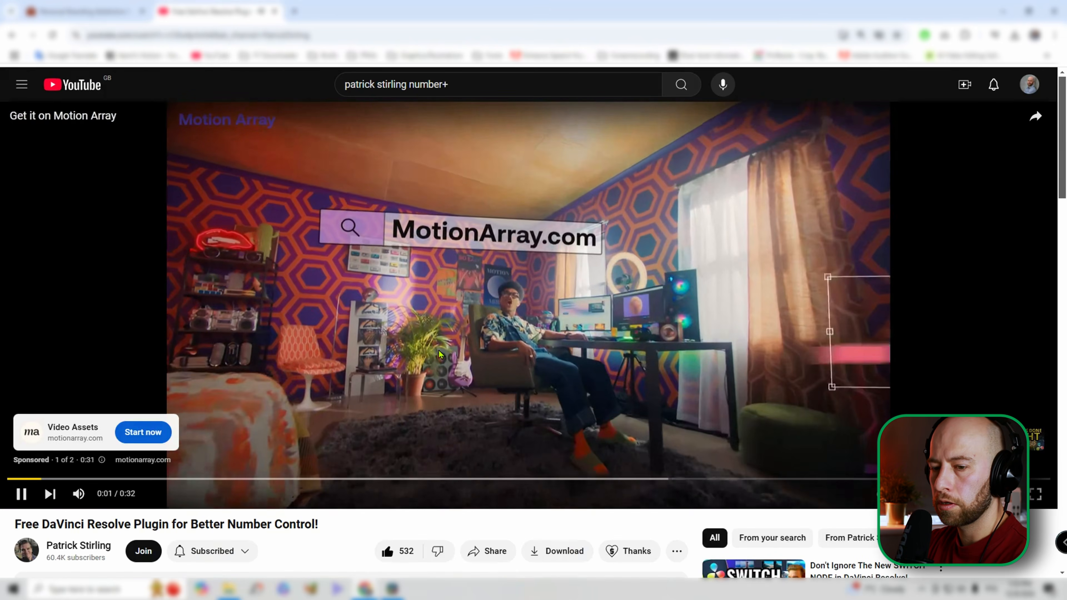
{"action": "left_click", "coordinate": [439, 354]}
{"action": "scroll", "coordinate": [439, 354], "scroll_direction": "down", "scroll_amount": 6}
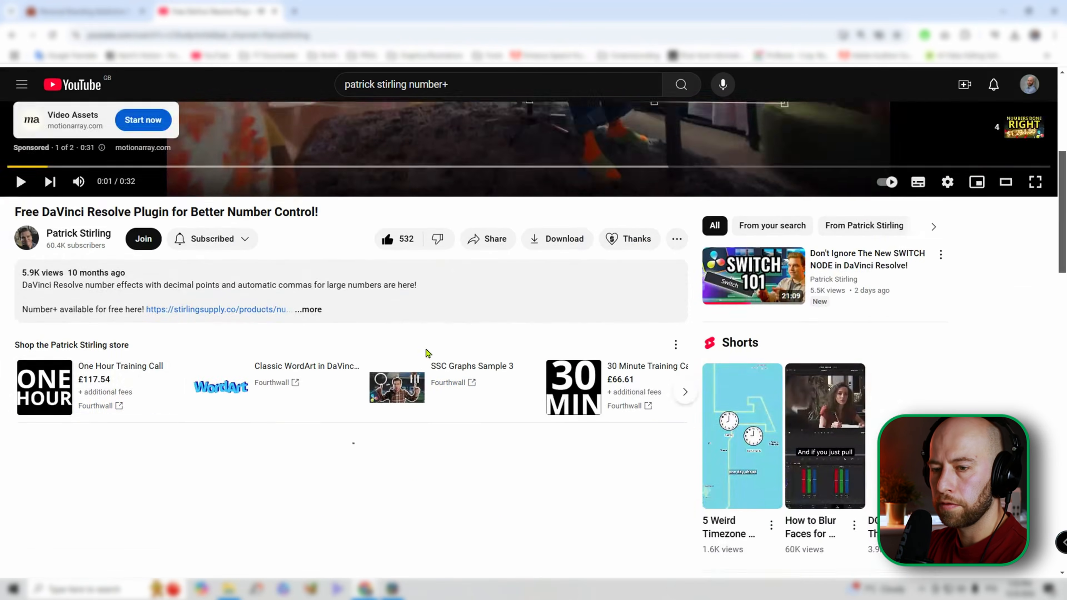
{"action": "left_click", "coordinate": [310, 236]}
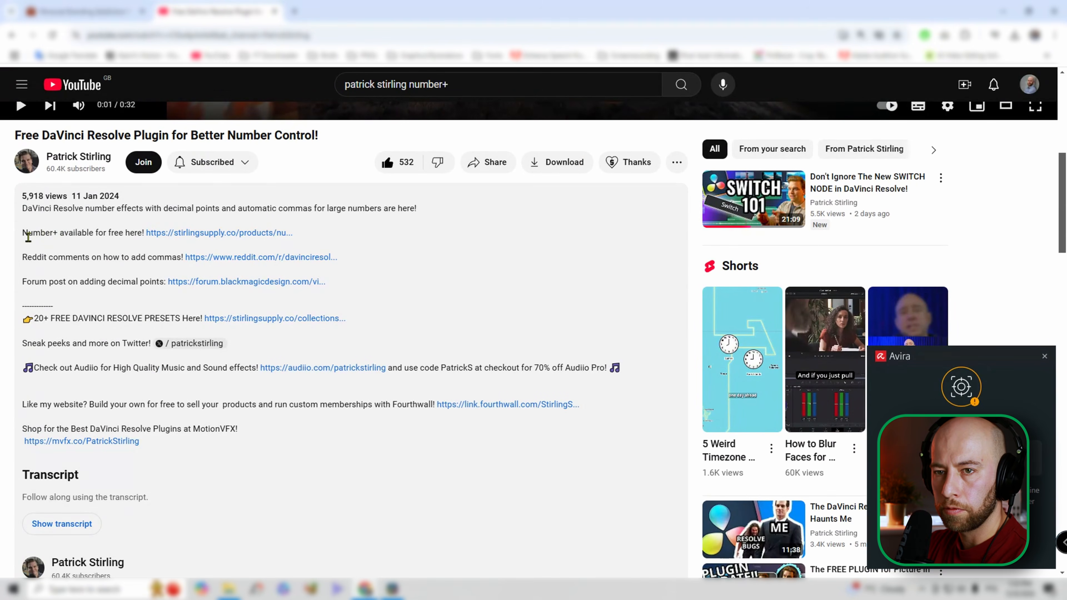
{"action": "left_click_drag", "start_coordinate": [23, 236], "coordinate": [297, 233]}
{"action": "left_click", "coordinate": [399, 242]}
{"action": "scroll", "coordinate": [309, 129], "scroll_direction": "up", "scroll_amount": 10}
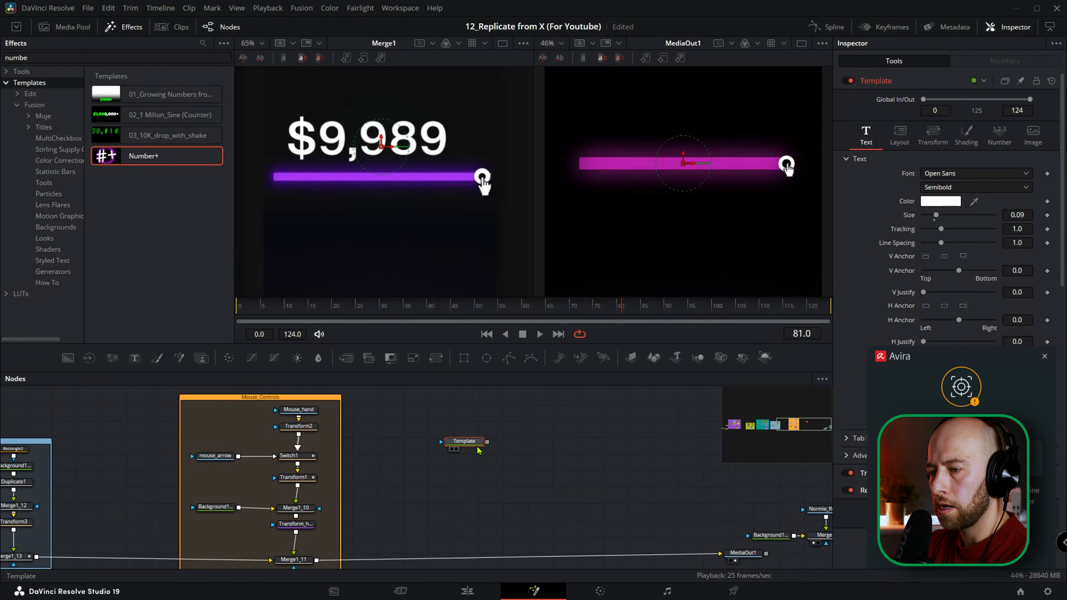
Switch back to DaVinci Resolve and merge the Number+ Template node onto the main chain after Merge1_11.
{"action": "scroll", "coordinate": [481, 441], "scroll_direction": "down", "scroll_amount": 2}
{"action": "left_click_drag", "start_coordinate": [490, 416], "coordinate": [321, 536]}
{"action": "left_click_drag", "start_coordinate": [322, 537], "coordinate": [320, 535]}
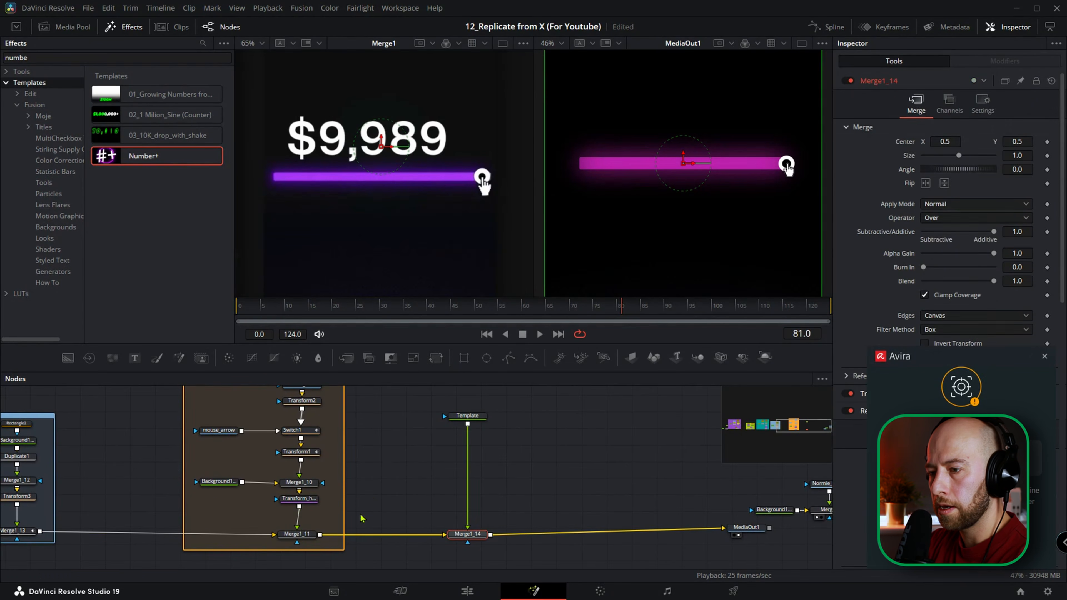
Set the Template number's font to Helvetica Bold and move the number up above the slider bar.
{"action": "left_click", "coordinate": [468, 415]}
{"action": "left_click", "coordinate": [975, 173]}
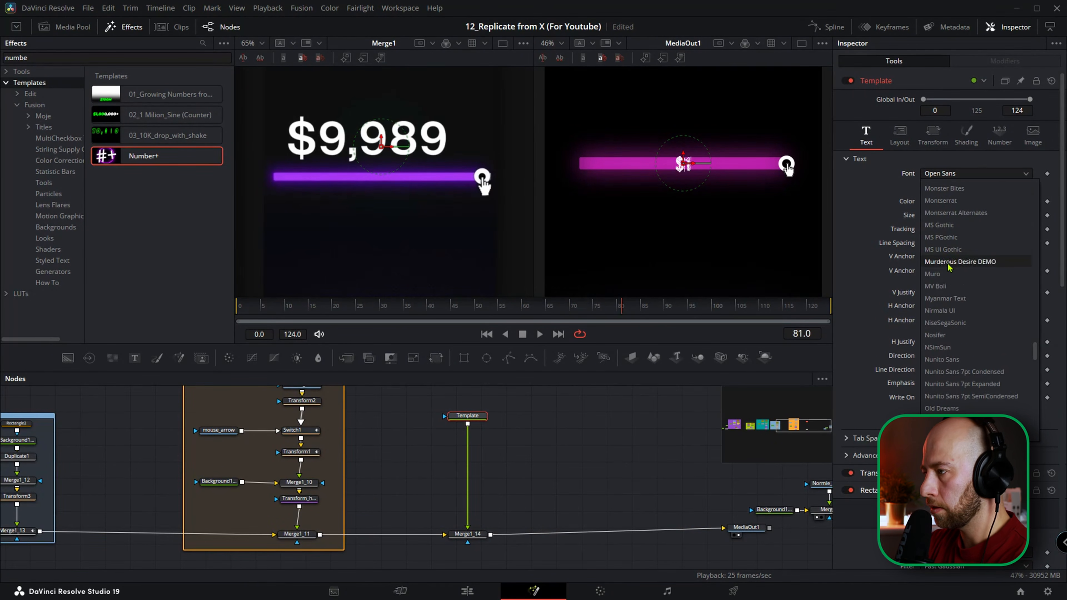
{"action": "scroll", "coordinate": [947, 261], "scroll_direction": "up", "scroll_amount": 10}
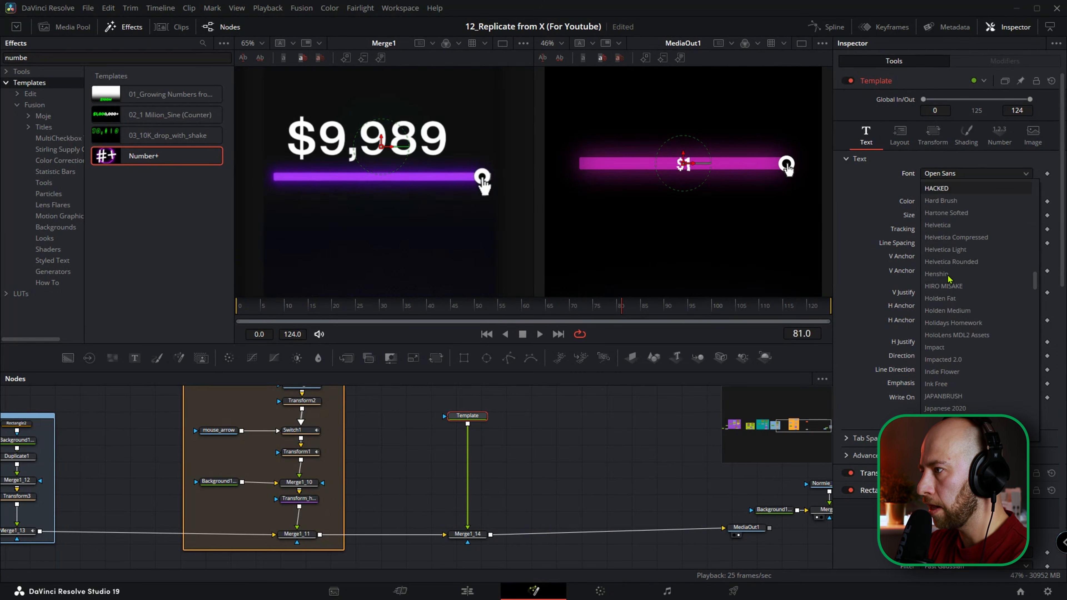
{"action": "left_click", "coordinate": [947, 226]}
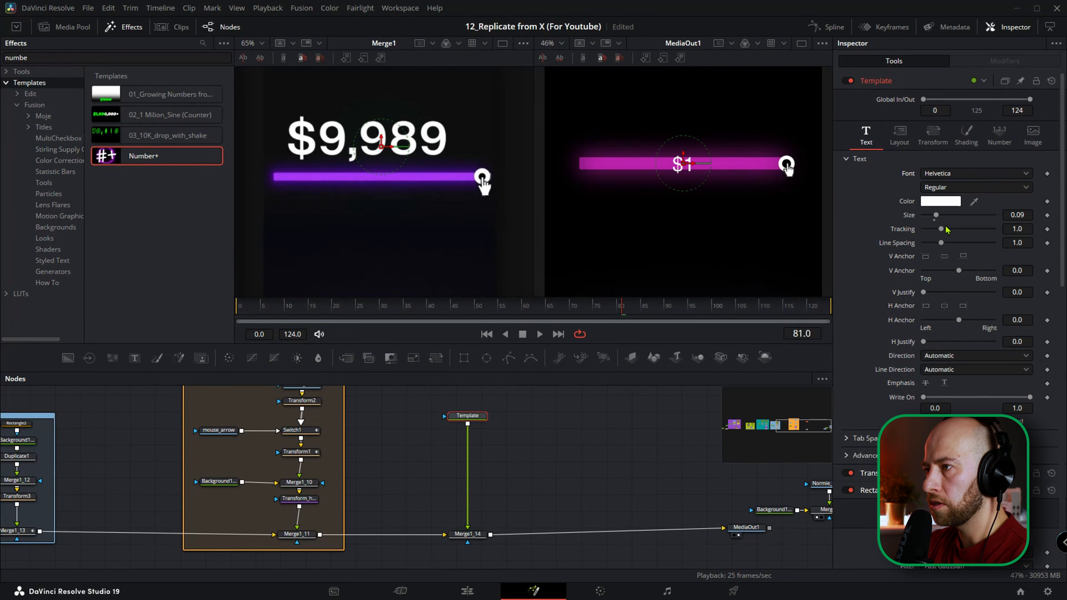
{"action": "left_click_drag", "start_coordinate": [682, 133], "coordinate": [683, 129]}
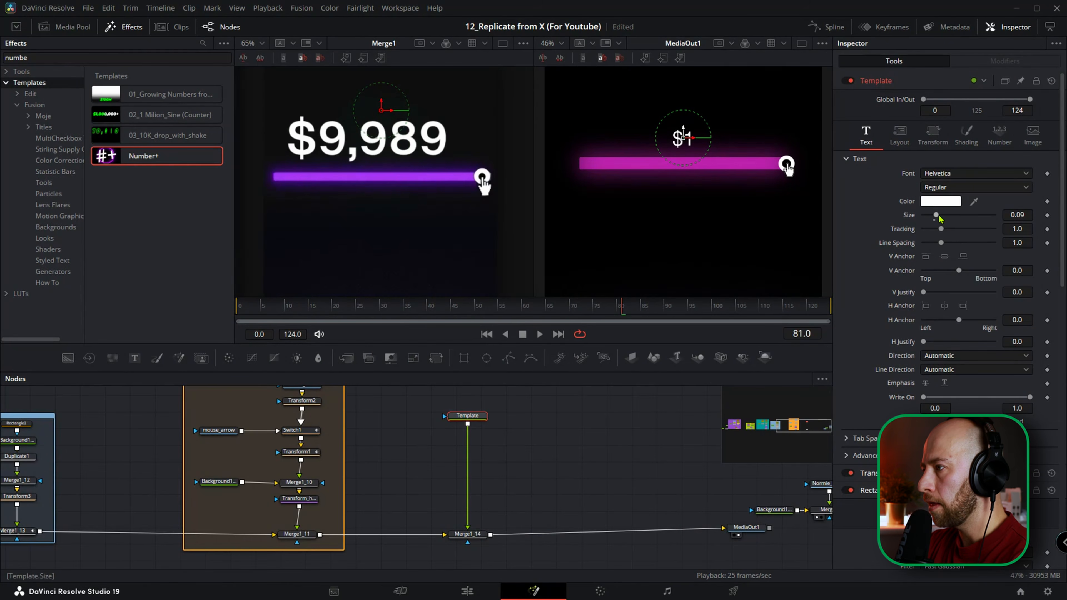
{"action": "left_click", "coordinate": [938, 189]}
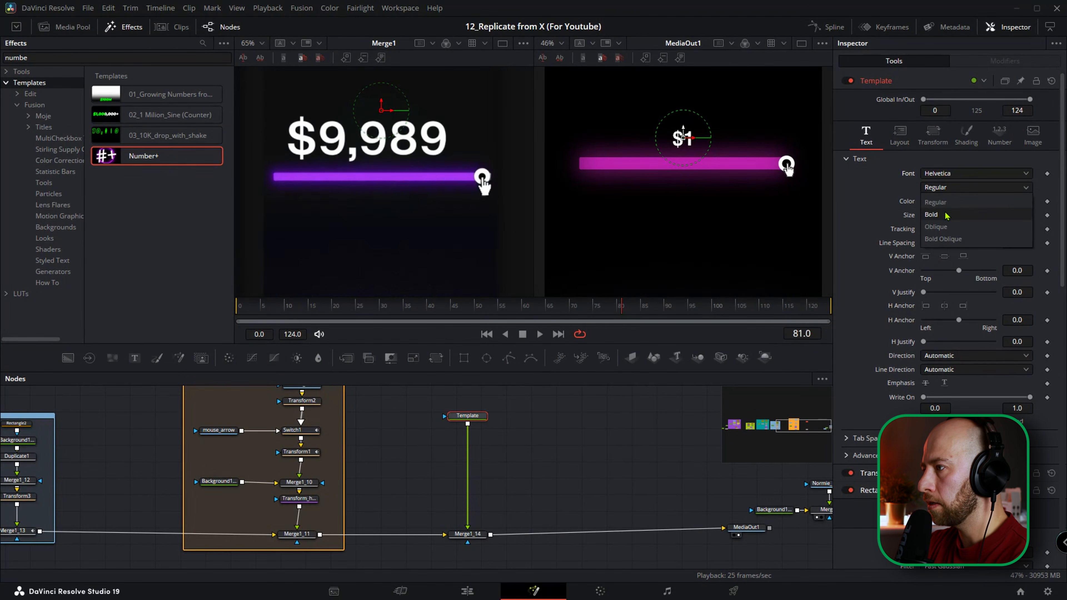
{"action": "left_click", "coordinate": [930, 214]}
Keyframe the Template's ValueSelect at 3000 on frame 40.
{"action": "left_click_drag", "start_coordinate": [433, 313], "coordinate": [429, 313]}
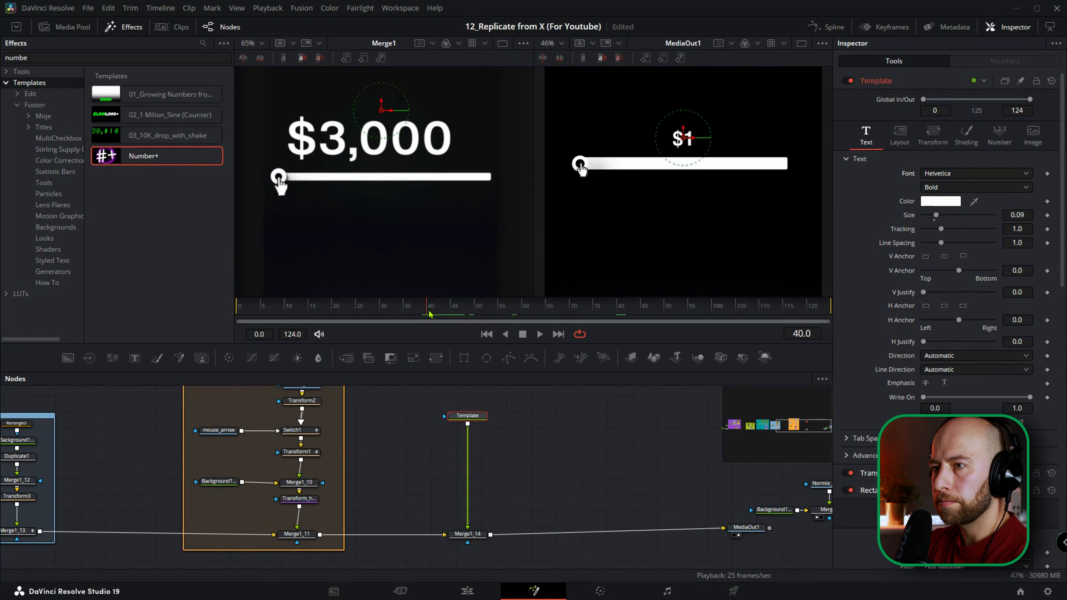
{"action": "left_click", "coordinate": [1002, 142]}
{"action": "left_click", "coordinate": [1021, 160]}
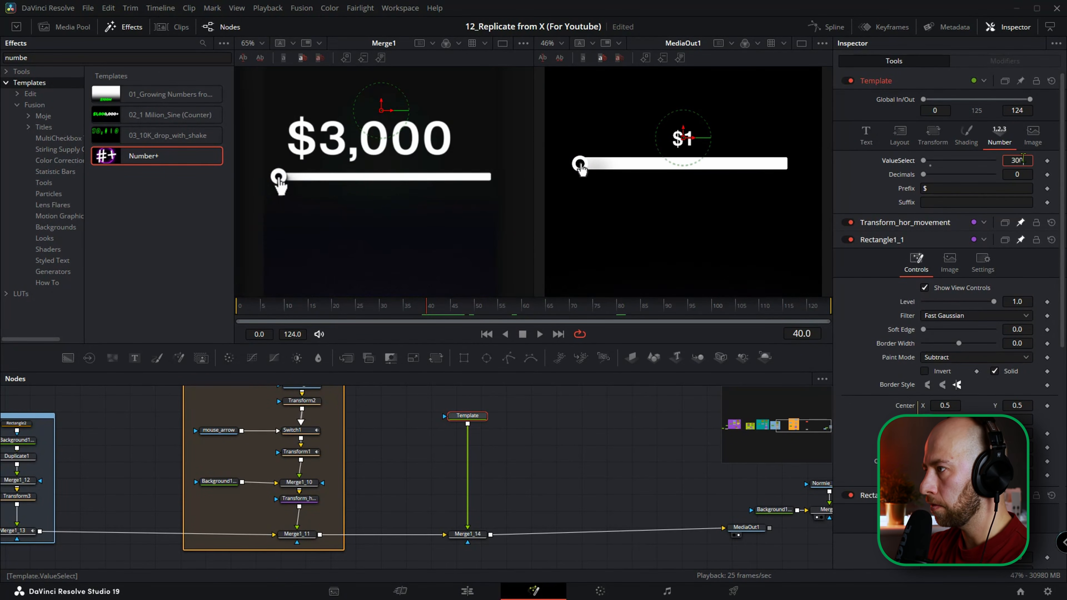
{"action": "type", "text": "3000"}
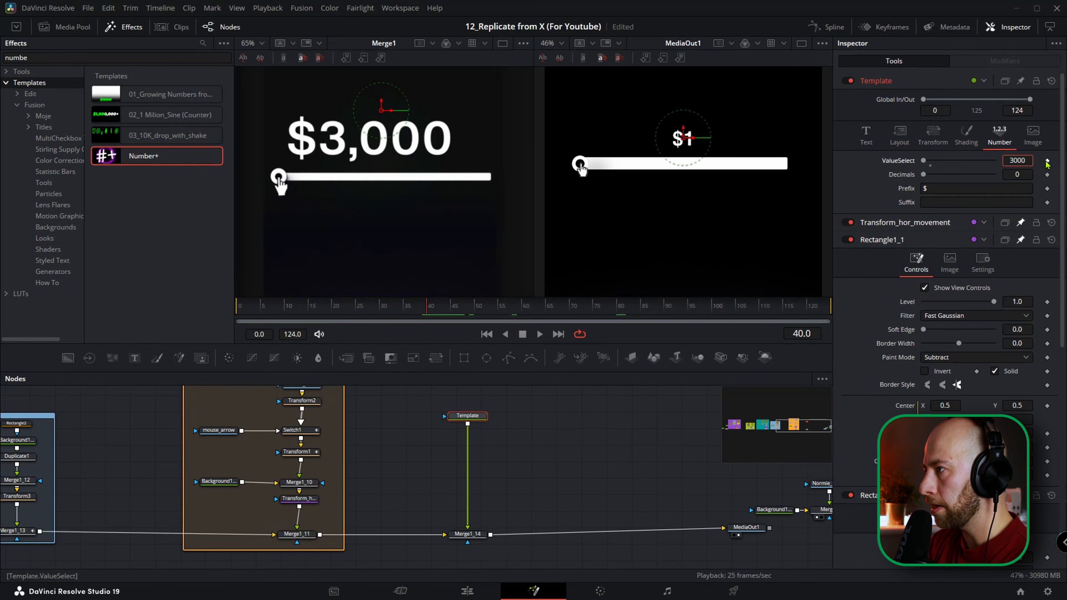
{"action": "left_click", "coordinate": [1047, 161]}
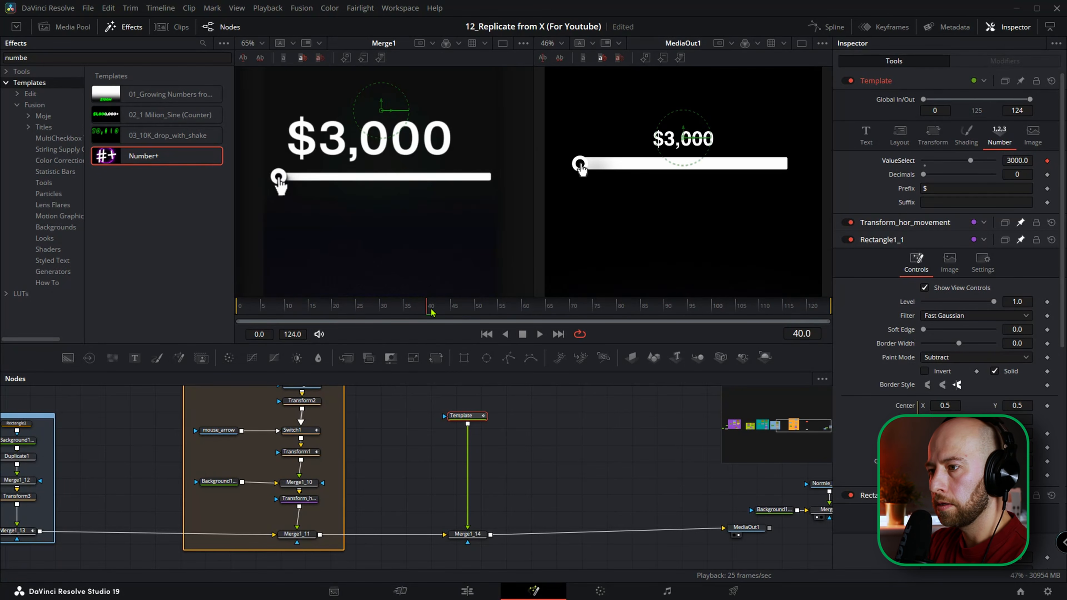
Keyframe the Template's ValueSelect at 9989 on frame 80.
{"action": "left_click_drag", "start_coordinate": [458, 311], "coordinate": [619, 313]}
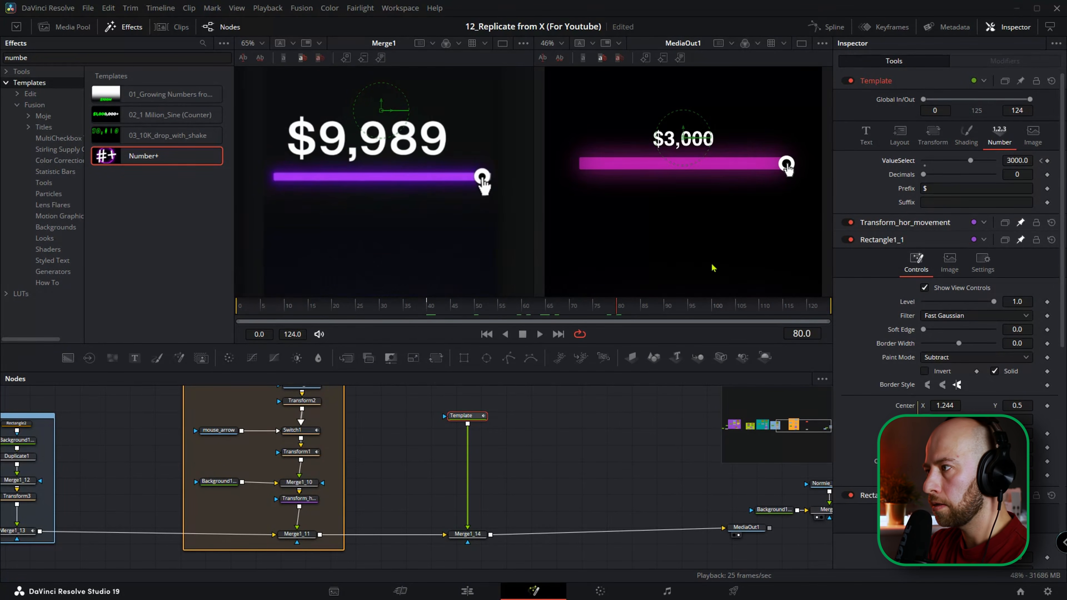
{"action": "left_click", "coordinate": [1016, 160]}
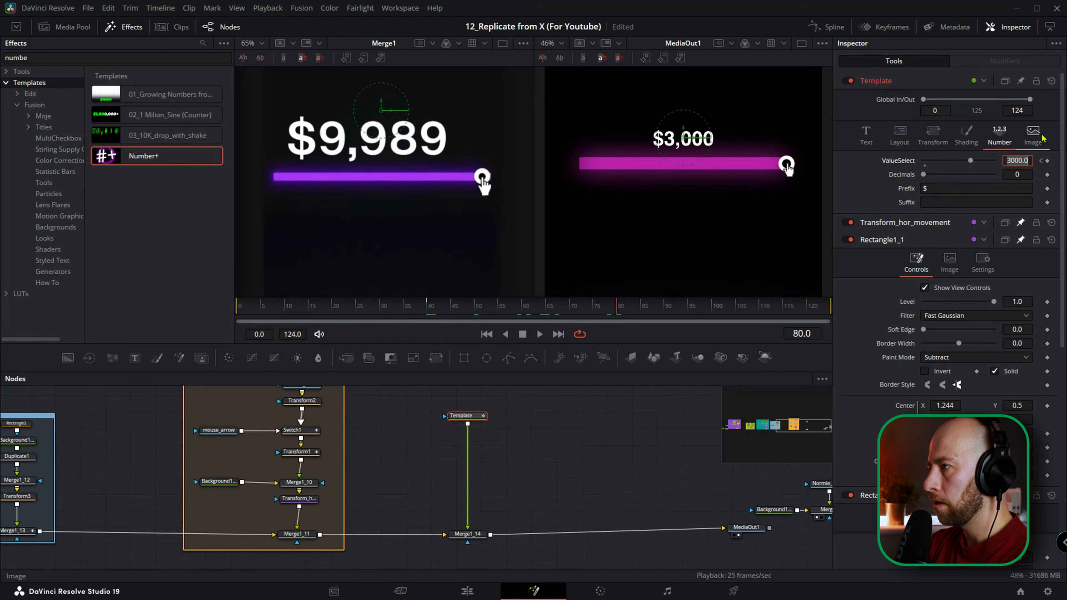
{"action": "type", "text": "9"}
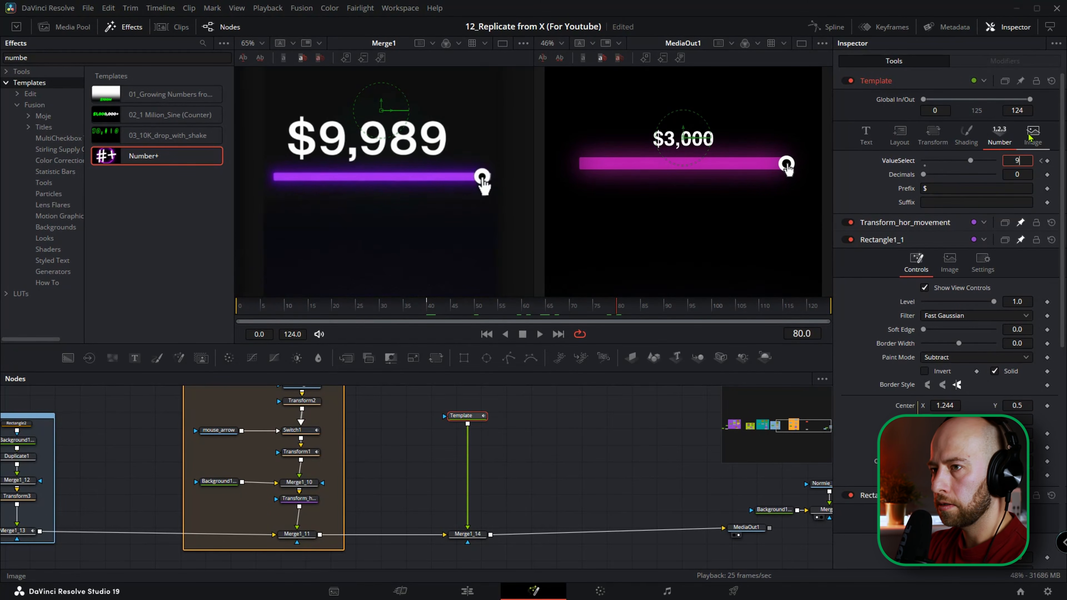
{"action": "key", "text": "Tab"}
Preview the number counter between frames 40 and 80 against the reference.
{"action": "left_click_drag", "start_coordinate": [517, 313], "coordinate": [520, 335]}
{"action": "left_click", "coordinate": [521, 335]}
{"action": "left_click_drag", "start_coordinate": [434, 307], "coordinate": [620, 314]}
Select Main_Transform together with the Template number node and show both animation curves in the Spline editor.
{"action": "left_click_drag", "start_coordinate": [116, 475], "coordinate": [253, 469]}
{"action": "scroll", "coordinate": [252, 469], "scroll_direction": "down", "scroll_amount": 4}
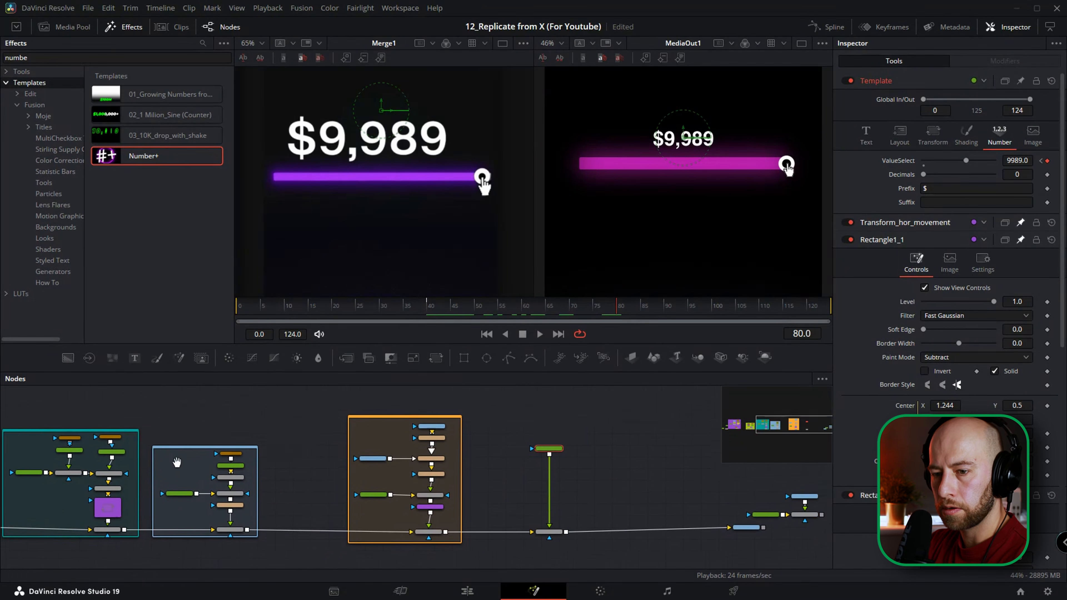
{"action": "left_click_drag", "start_coordinate": [176, 462], "coordinate": [208, 424]}
{"action": "left_click", "coordinate": [144, 474]}
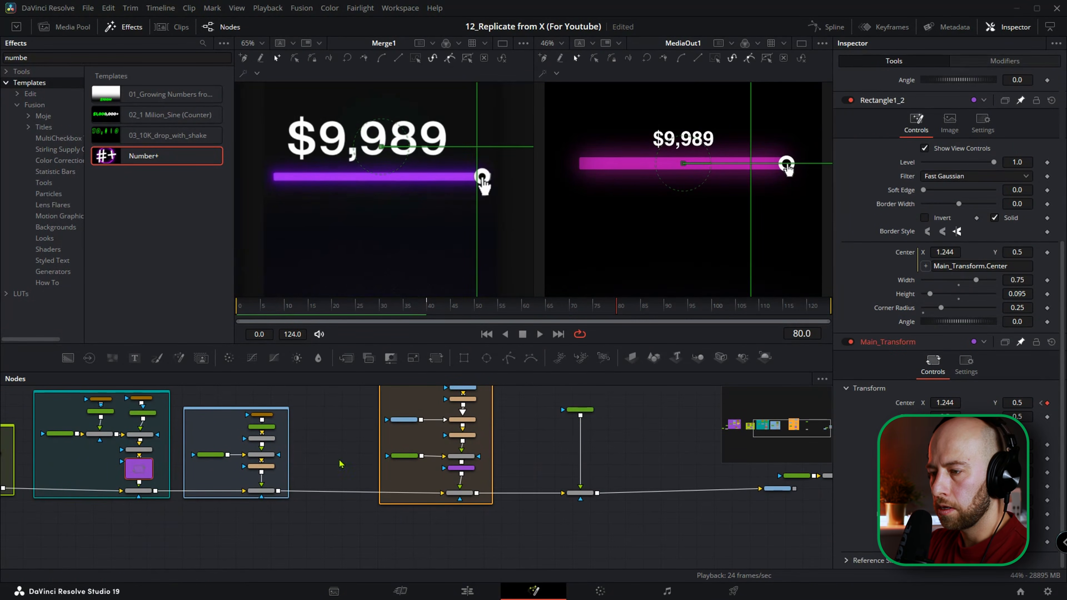
{"action": "scroll", "coordinate": [546, 460], "scroll_direction": "up", "scroll_amount": 3}
{"action": "left_click_drag", "start_coordinate": [566, 460], "coordinate": [316, 467]}
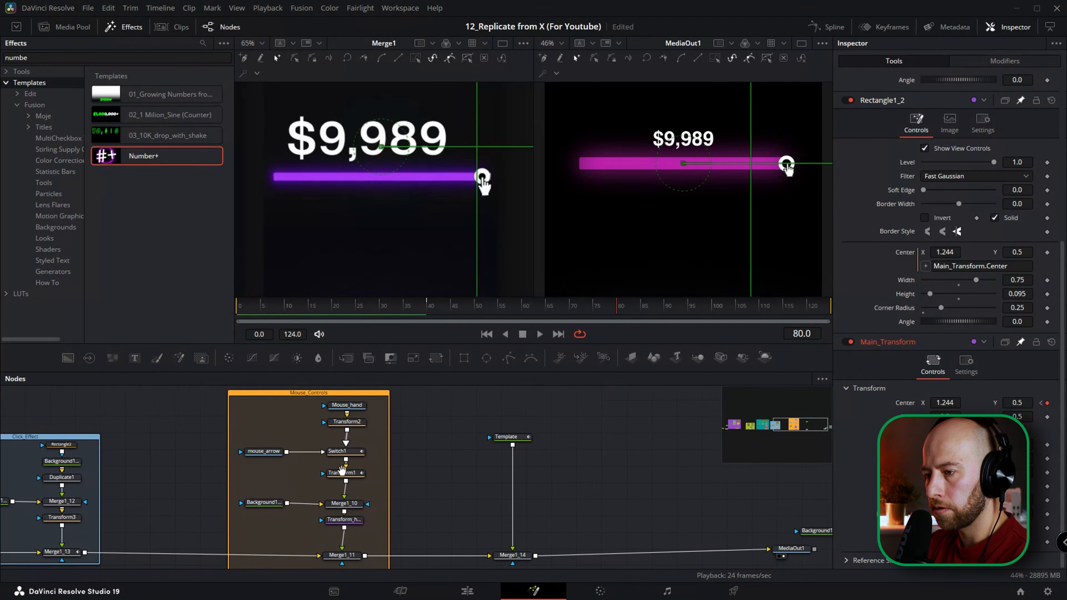
{"action": "left_click", "coordinate": [520, 439]}
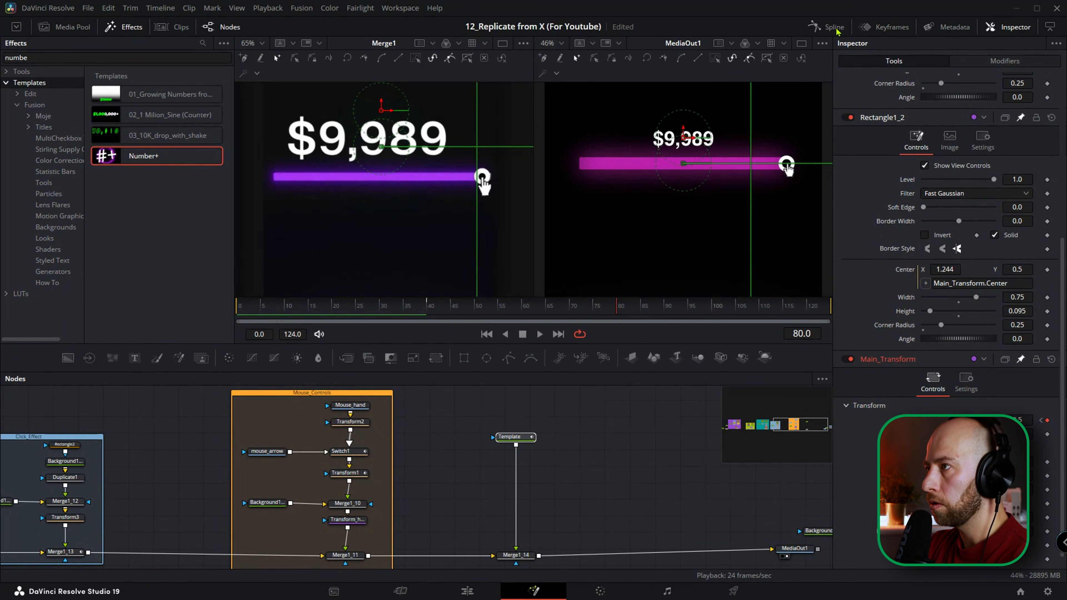
{"action": "left_click", "coordinate": [826, 27]}
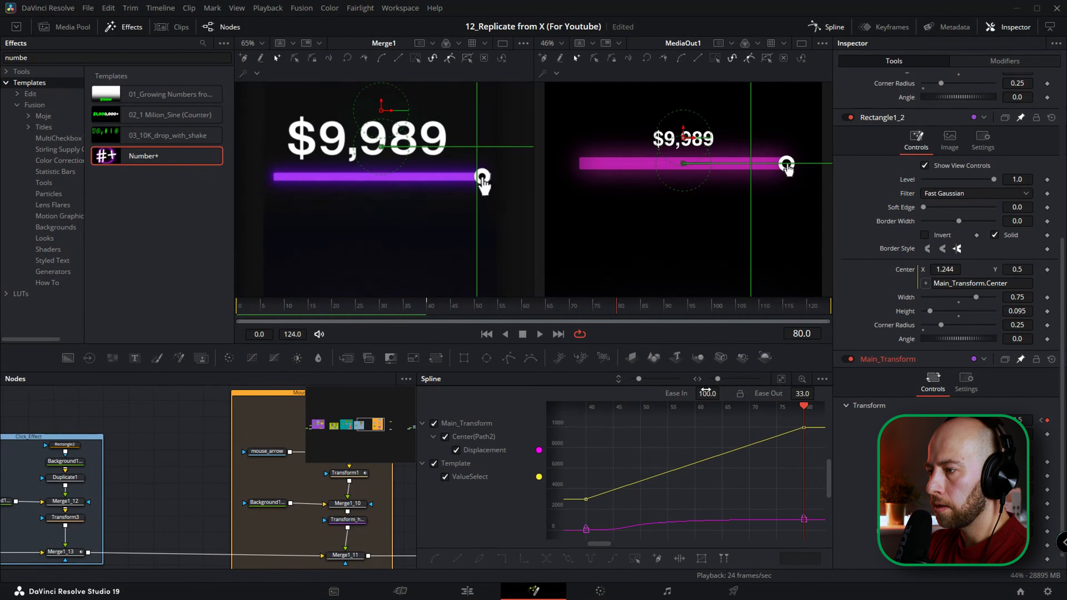
Enlarge the Spline editor and show Main_Transform's Displacement curve as a reference only, keeping the Template's ValueSelect curve editable.
{"action": "left_click_drag", "start_coordinate": [708, 371], "coordinate": [704, 324]}
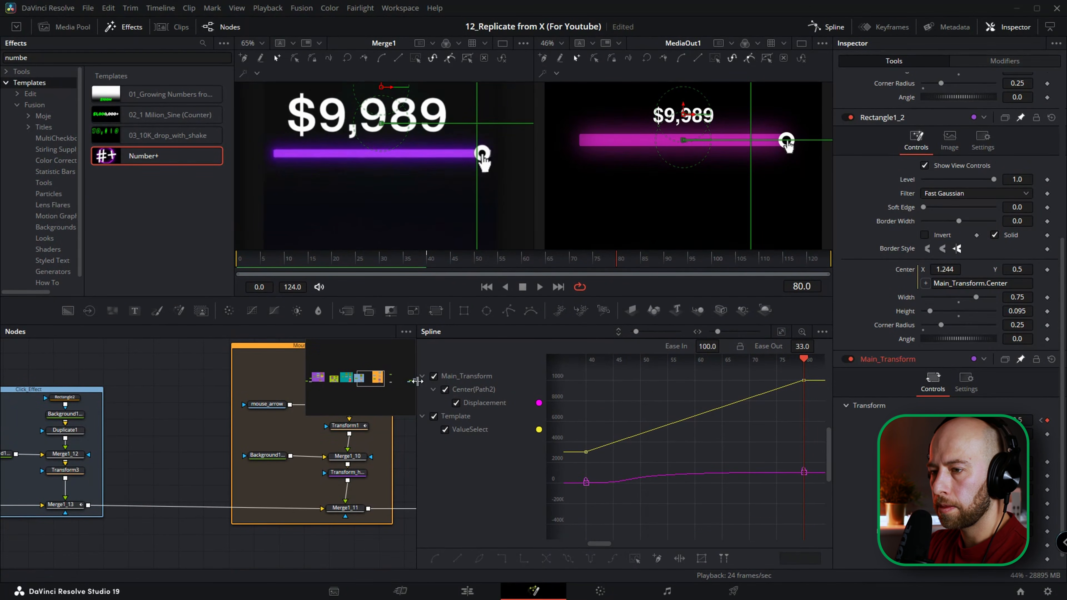
{"action": "left_click_drag", "start_coordinate": [415, 391], "coordinate": [260, 409]}
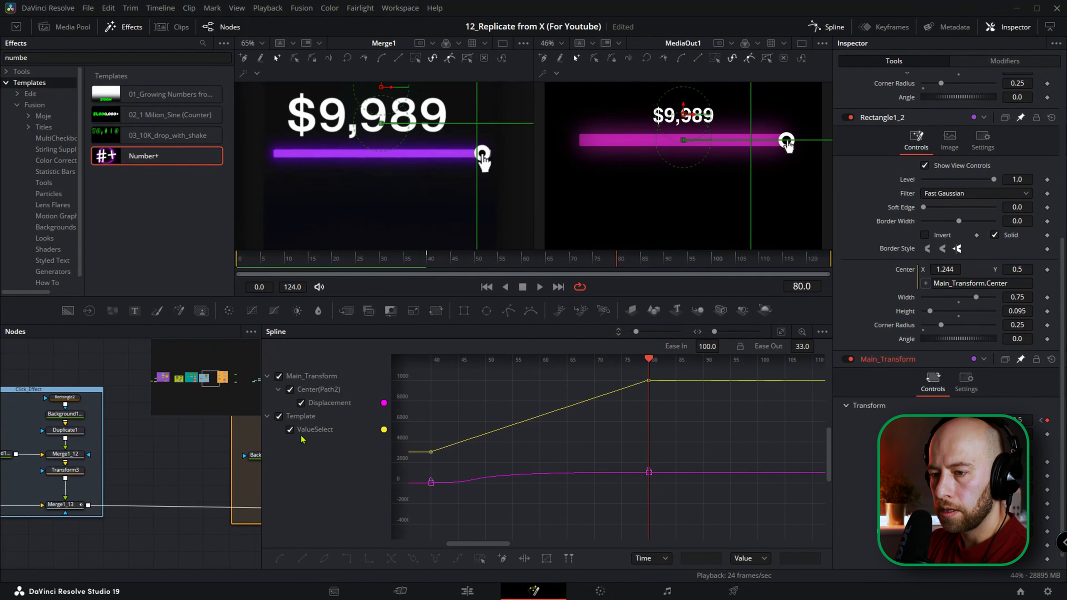
{"action": "left_click", "coordinate": [279, 416]}
{"action": "left_click", "coordinate": [279, 417]}
{"action": "left_click", "coordinate": [279, 376]}
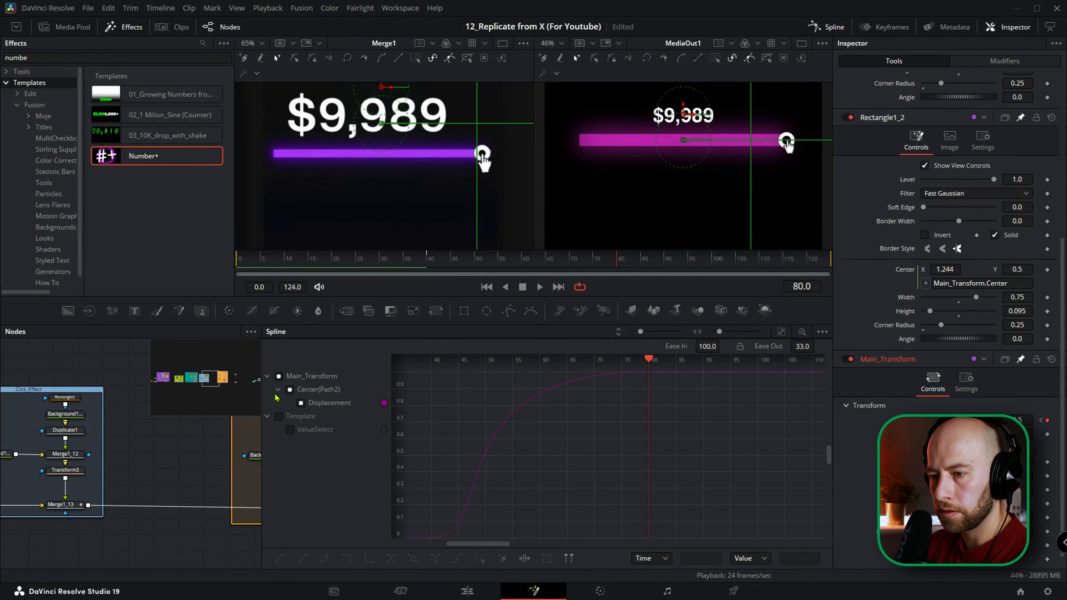
{"action": "left_click", "coordinate": [278, 415]}
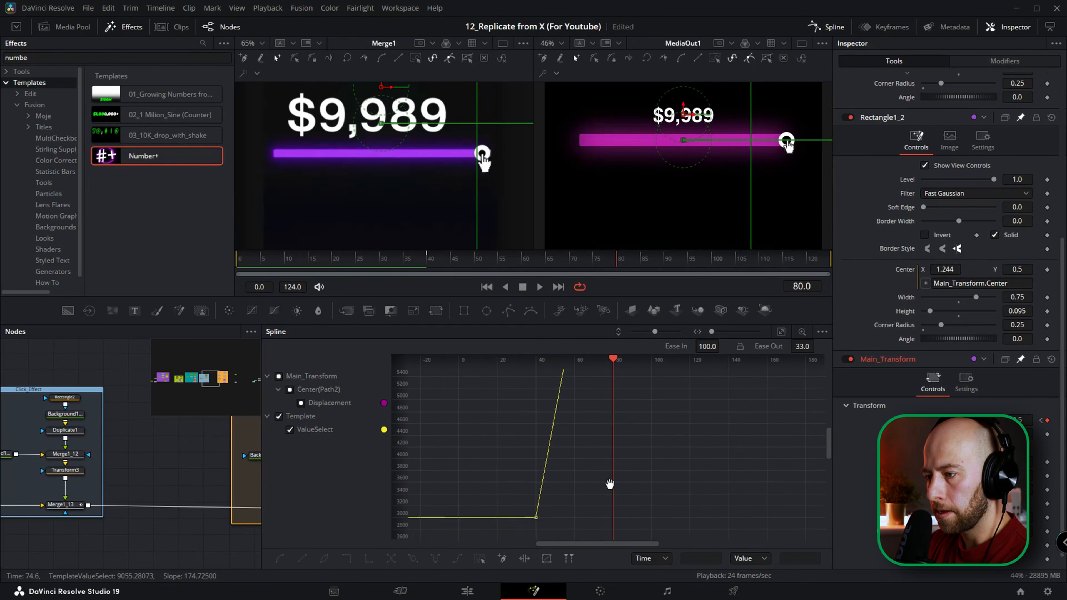
Smooth both ValueSelect keyframes, raise their Ease In to follow the slider's Displacement curve, and close the Spline editor.
{"action": "left_click", "coordinate": [782, 332]}
{"action": "scroll", "coordinate": [738, 426], "scroll_direction": "down", "scroll_amount": 2}
{"action": "left_click_drag", "start_coordinate": [768, 387], "coordinate": [640, 451]}
{"action": "key", "text": "s"}
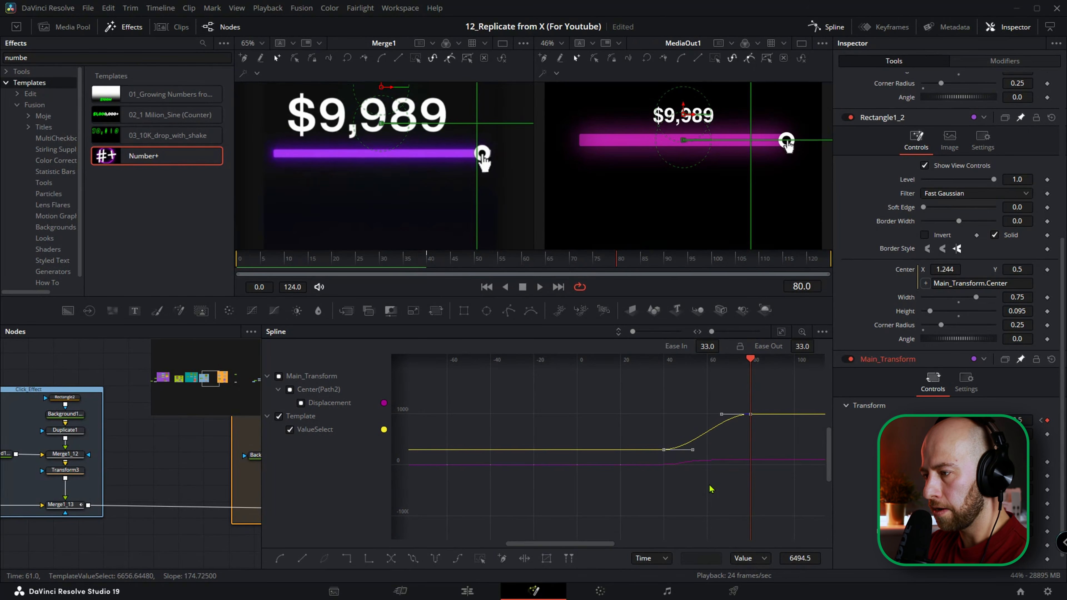
{"action": "left_click_drag", "start_coordinate": [707, 346], "coordinate": [743, 346]}
{"action": "left_click", "coordinate": [828, 27]}
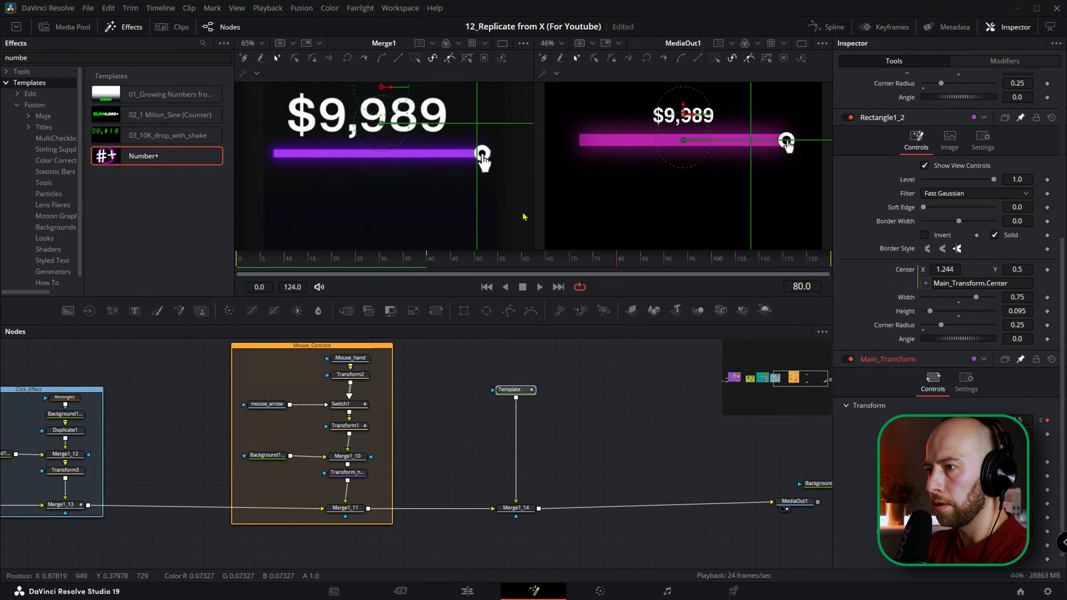
Play the animation from frame 40 to check the counter's easing against the reference.
{"action": "left_click", "coordinate": [431, 260]}
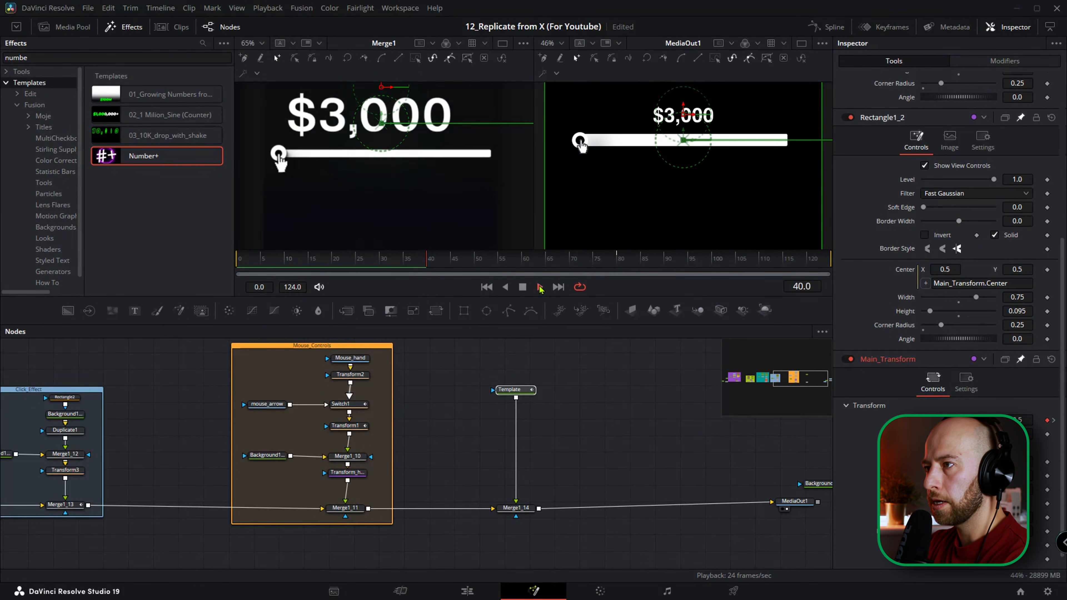
{"action": "left_click", "coordinate": [540, 287]}
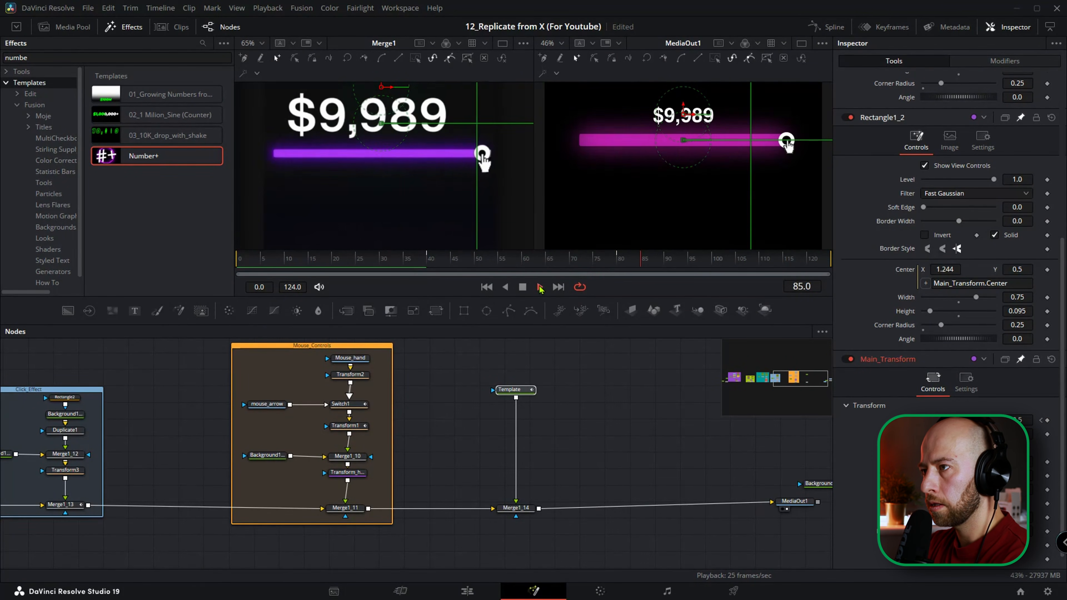
{"action": "left_click", "coordinate": [537, 287]}
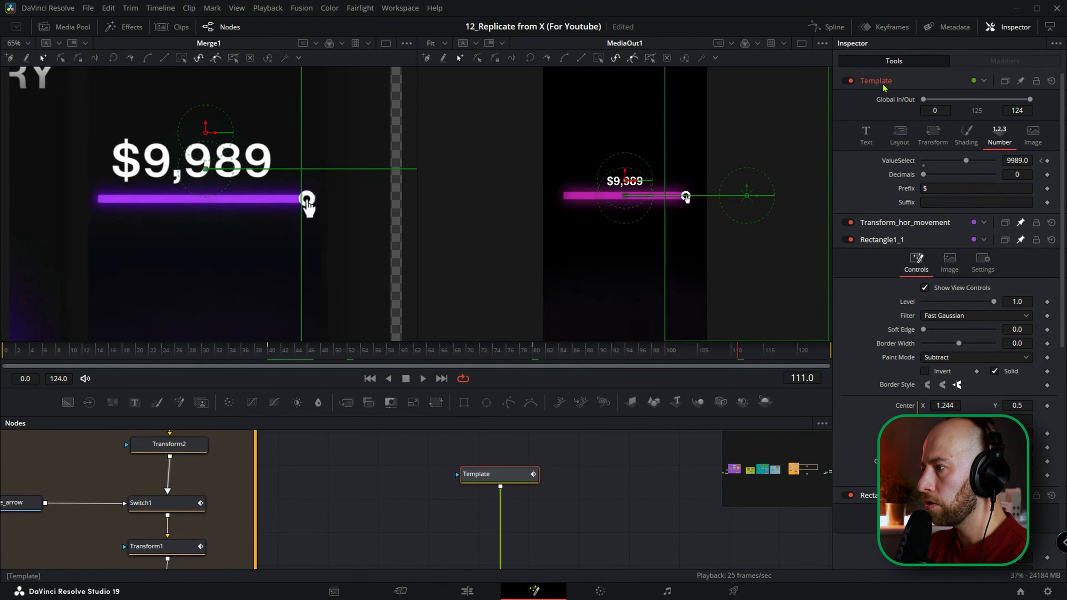
Set the Template counter's text size to 0.215 and move the number up to sit just above the slider bar as in the reference.
{"action": "left_click", "coordinate": [866, 135]}
{"action": "left_click_drag", "start_coordinate": [937, 216], "coordinate": [954, 221]}
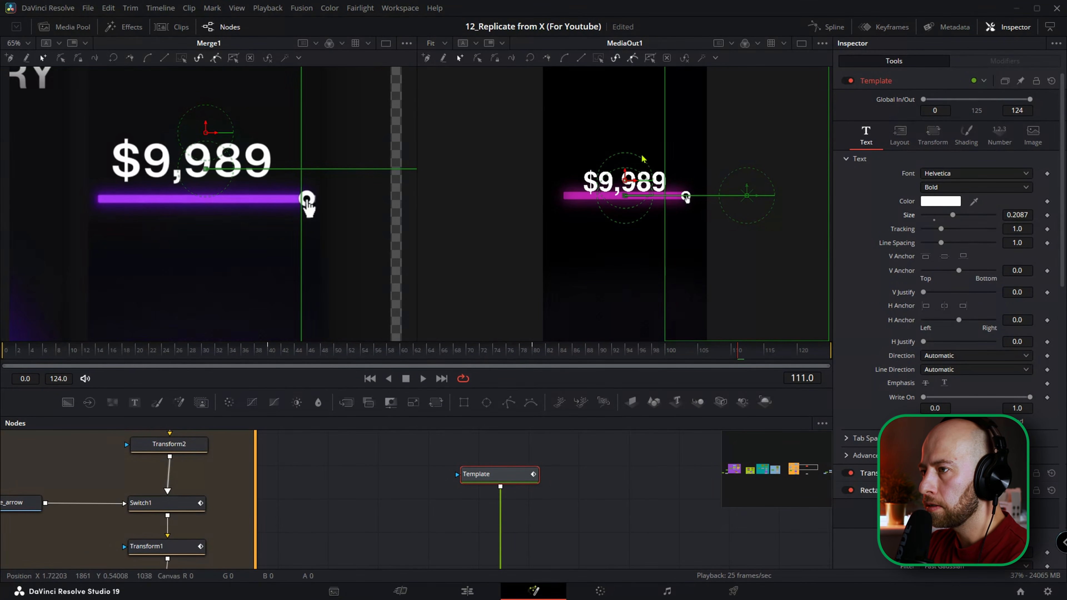
{"action": "left_click_drag", "start_coordinate": [626, 173], "coordinate": [626, 165]}
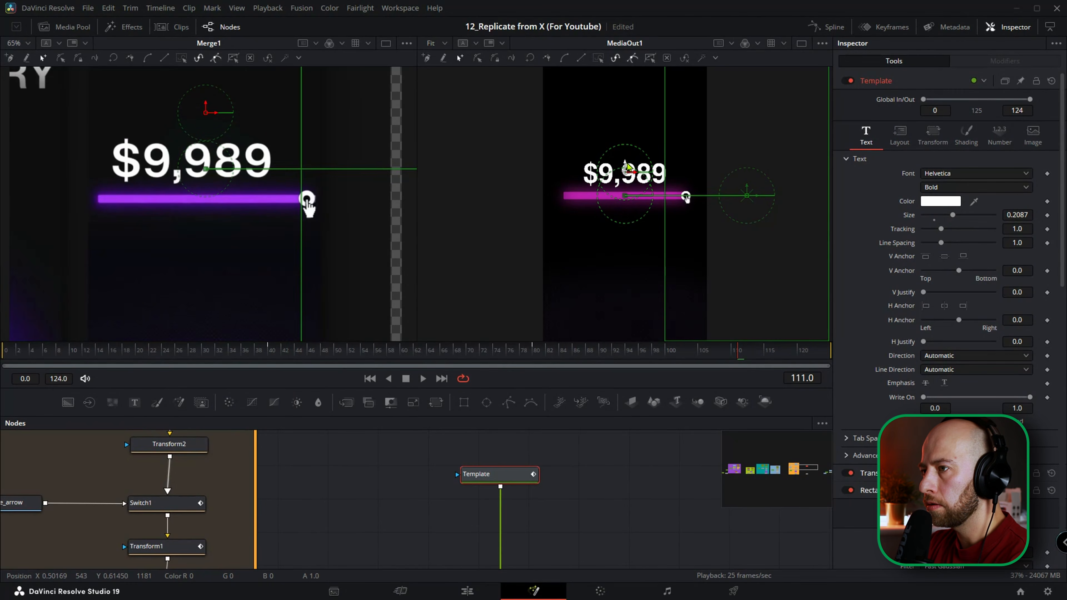
{"action": "left_click", "coordinate": [1021, 215]}
{"action": "left_click_drag", "start_coordinate": [1022, 216], "coordinate": [1032, 216]}
{"action": "left_click_drag", "start_coordinate": [626, 167], "coordinate": [626, 166]}
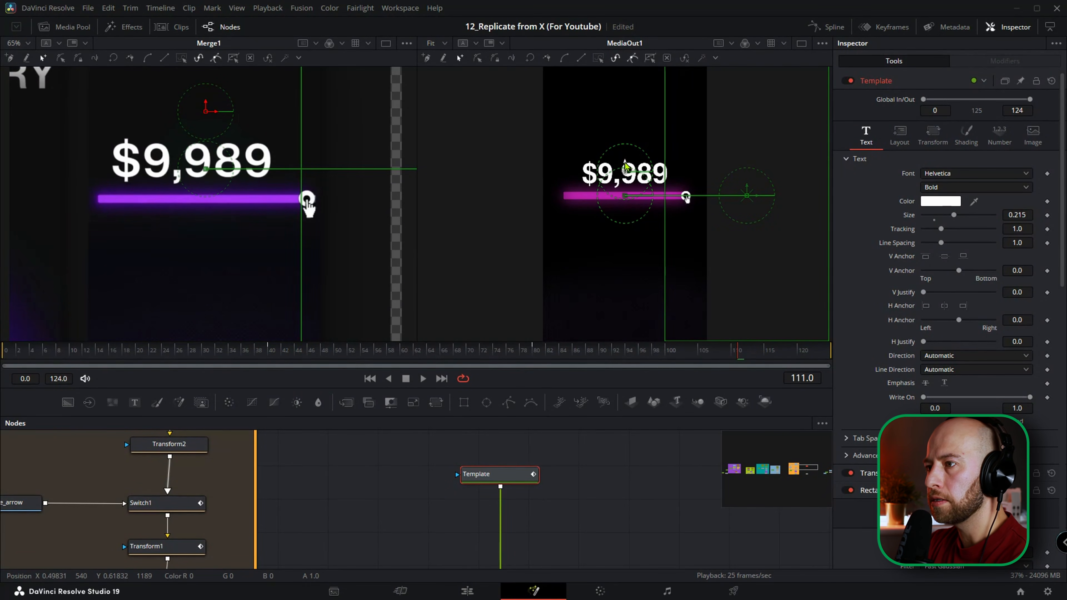